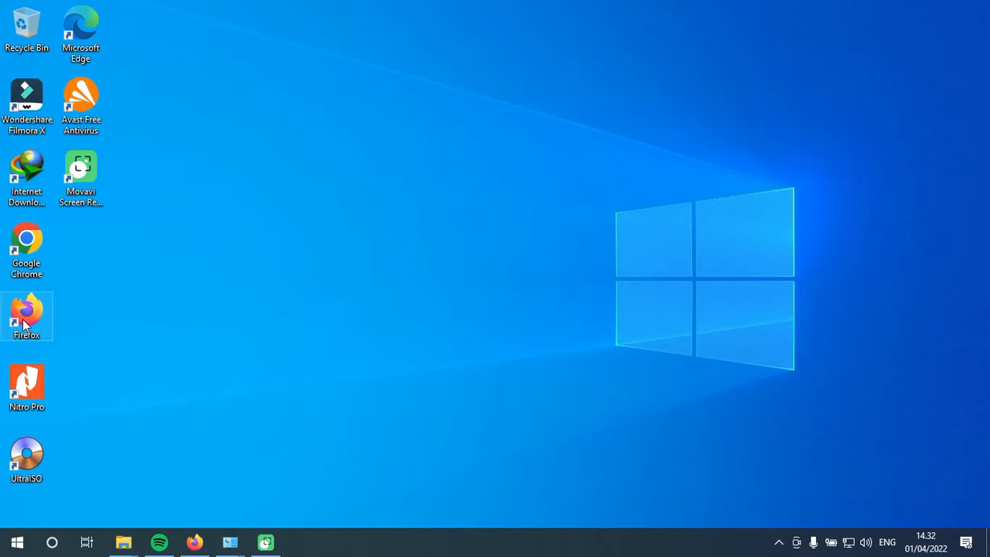
- Launch Microsoft Project and create a new blank project
{"action": "left_click", "coordinate": [17, 542]}
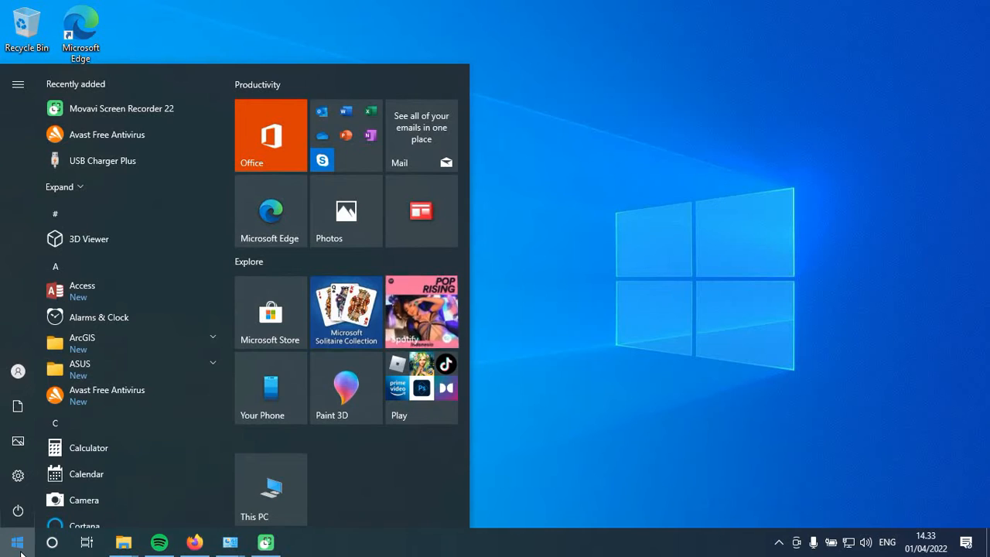
{"action": "type", "text": "proh"}
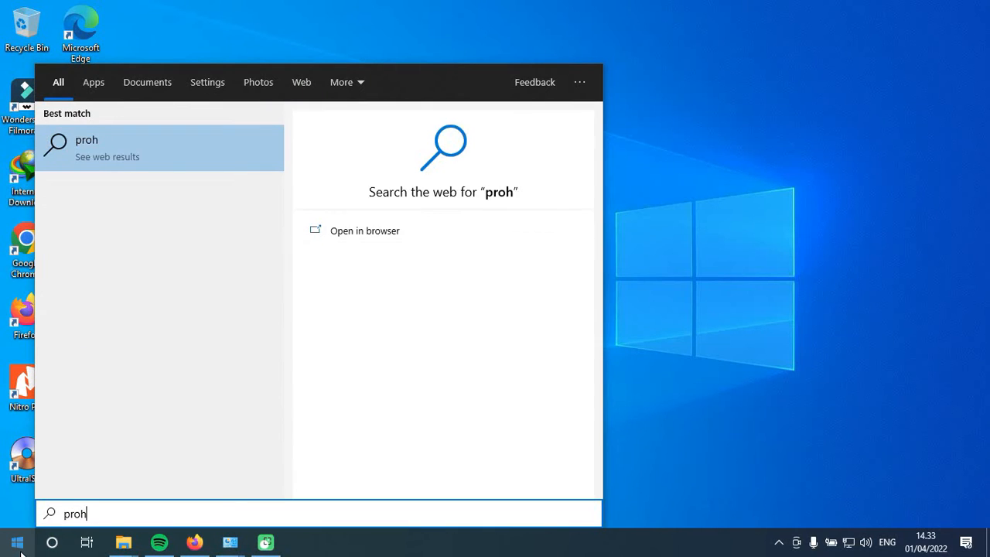
{"action": "key", "text": "BackSpace"}
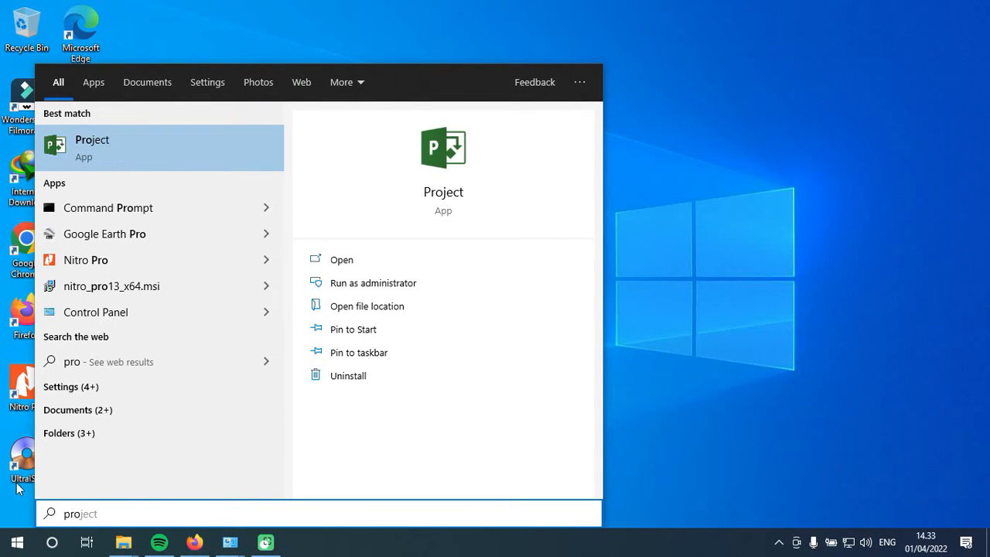
{"action": "left_click", "coordinate": [139, 157]}
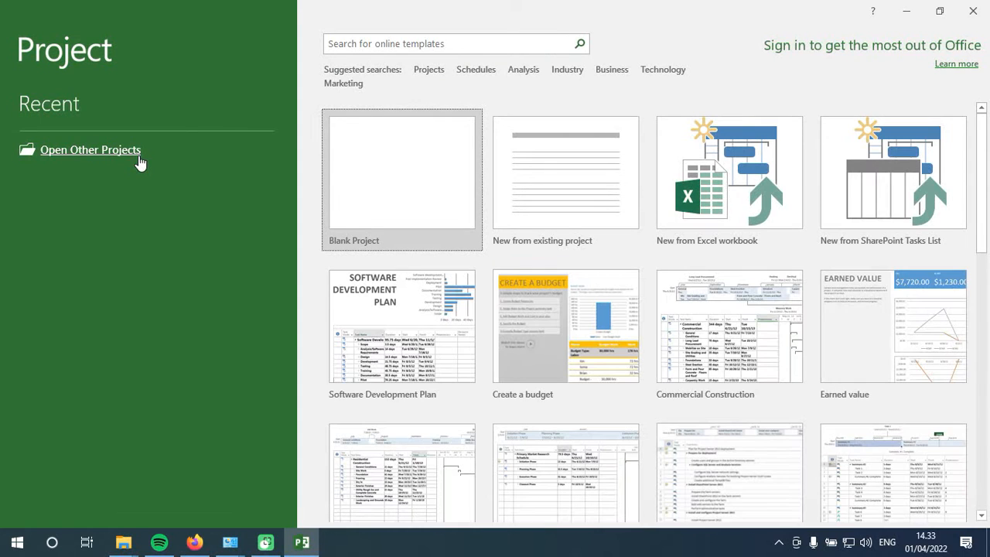
{"action": "left_click", "coordinate": [416, 224]}
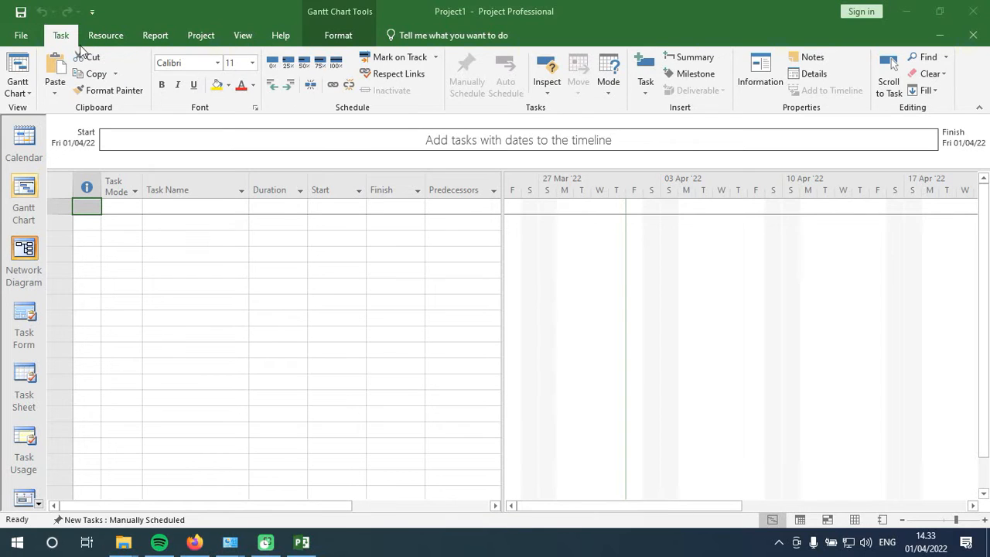
- Hide the Timeline view above the Gantt chart and show it again
{"action": "left_click", "coordinate": [199, 36]}
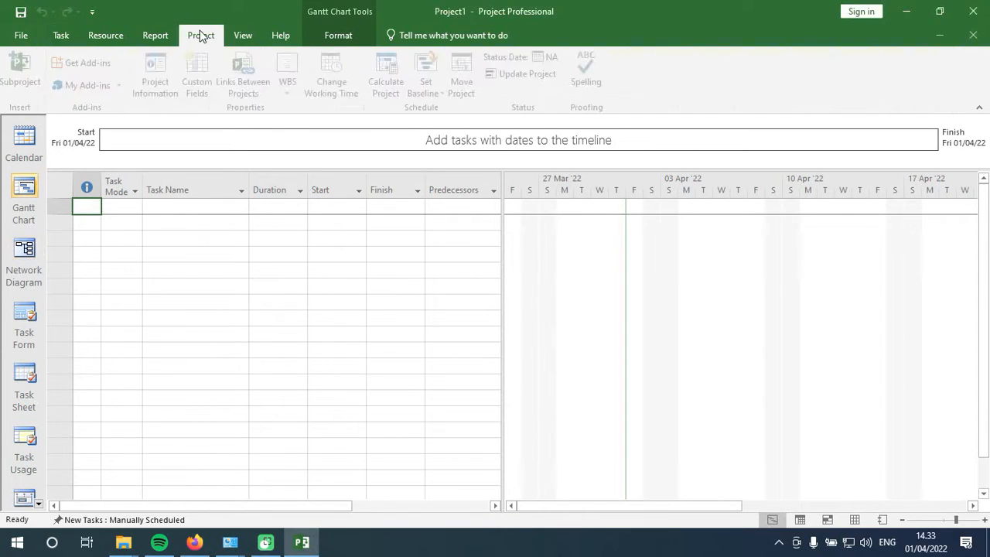
{"action": "left_click", "coordinate": [245, 148]}
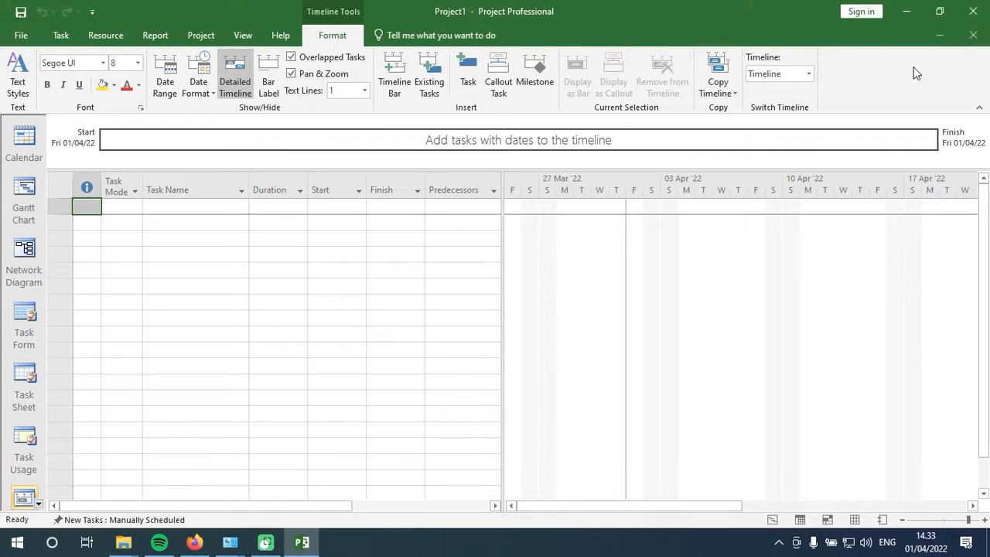
{"action": "left_click", "coordinate": [243, 36]}
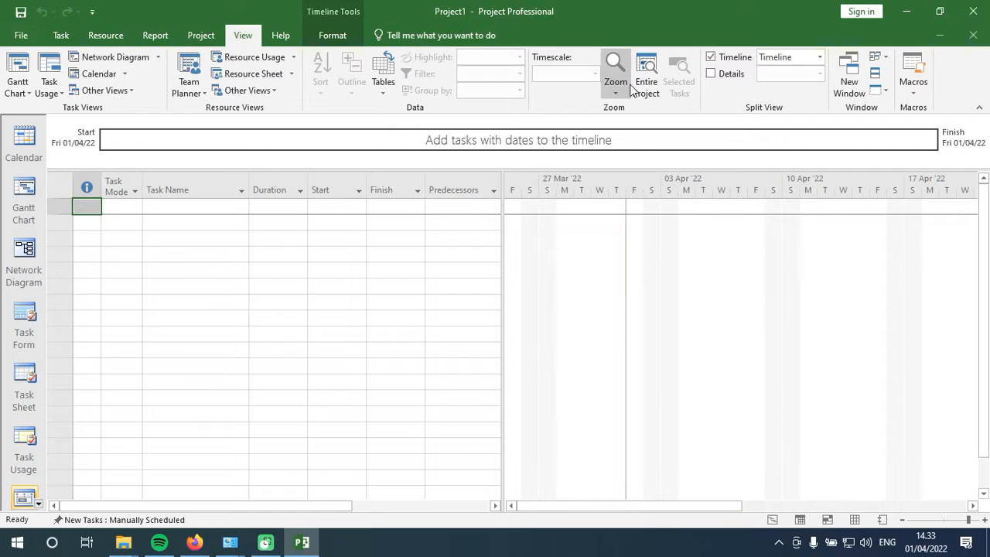
{"action": "left_click", "coordinate": [712, 59]}
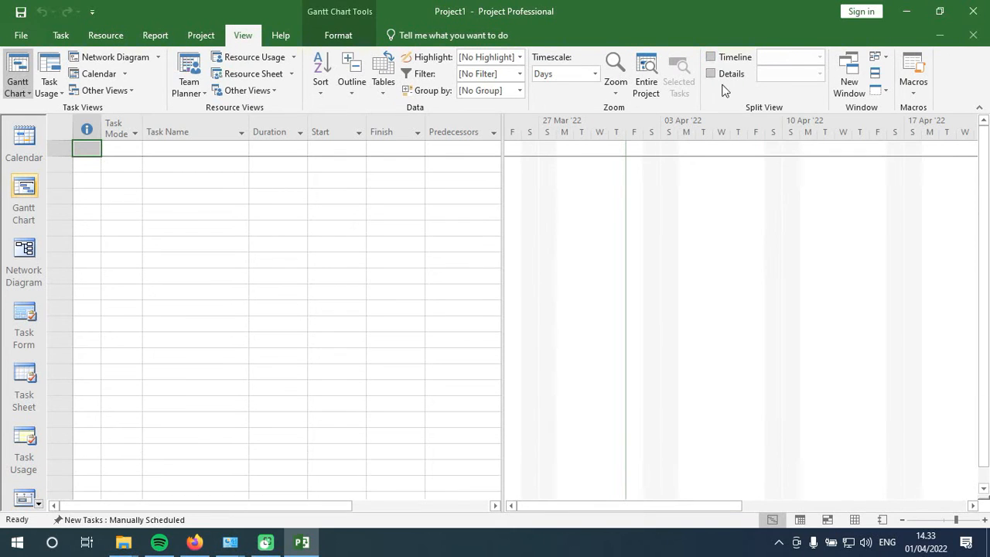
{"action": "left_click", "coordinate": [711, 59]}
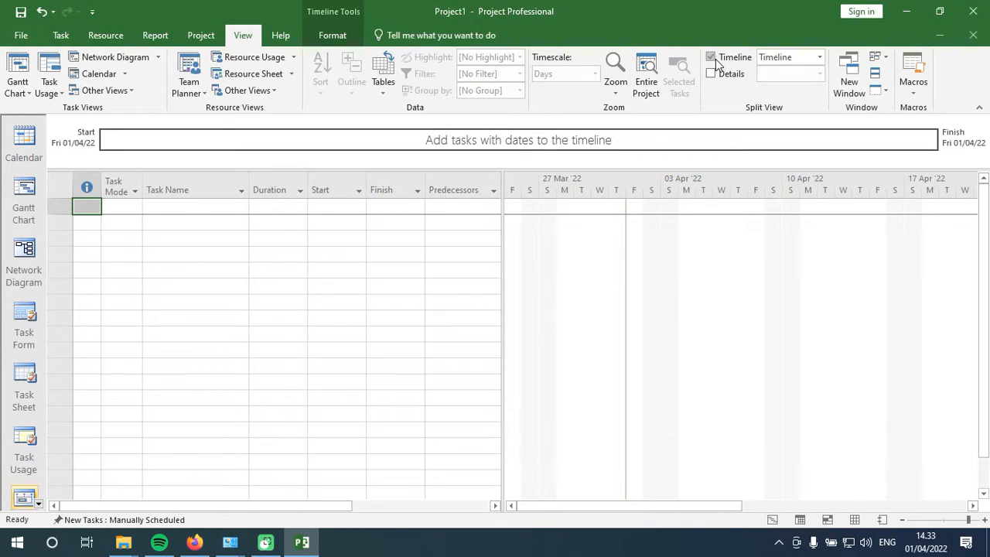
- Switch the timeline's date range to custom dates and set its start to 01/01/2023
{"action": "right_click", "coordinate": [301, 140]}
{"action": "left_click", "coordinate": [281, 137]}
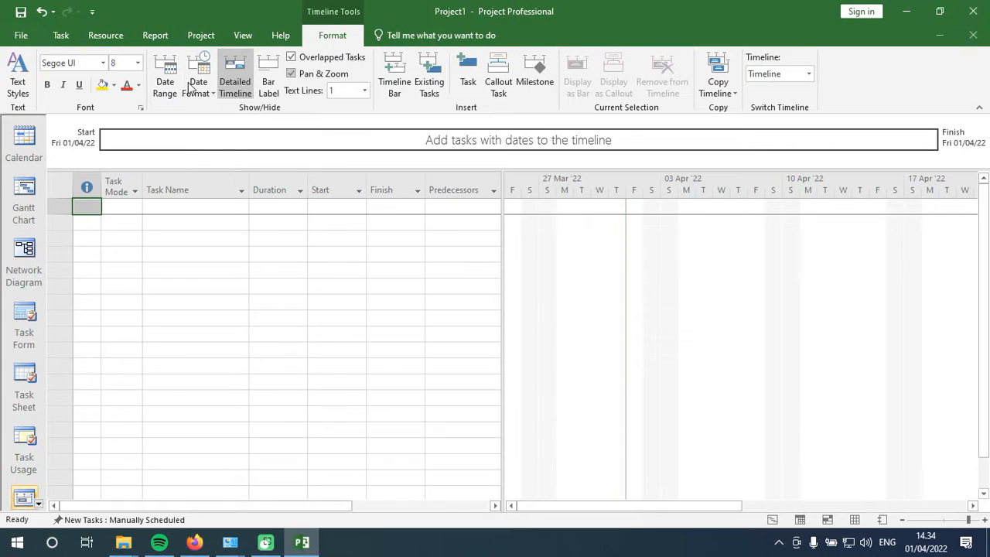
{"action": "left_click", "coordinate": [163, 90]}
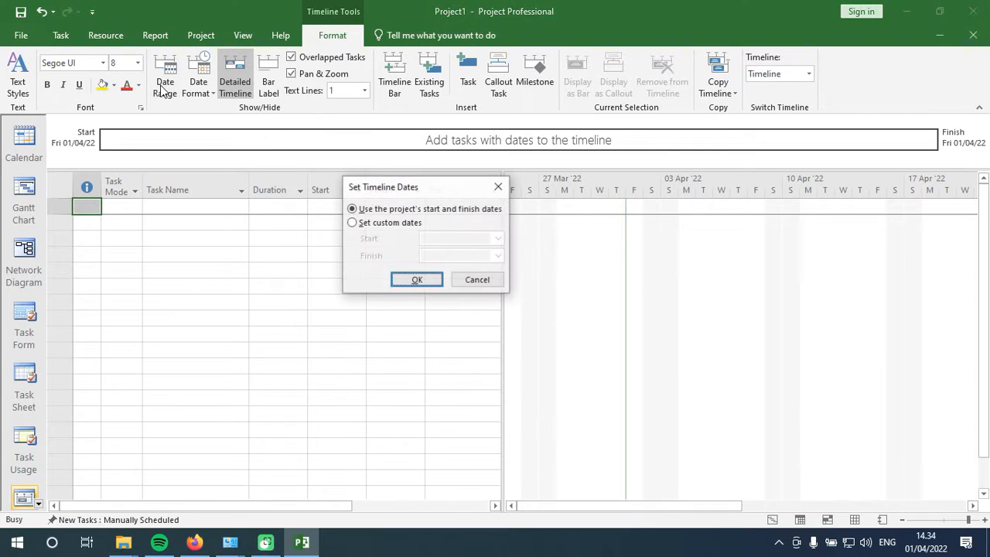
{"action": "left_click", "coordinate": [368, 227]}
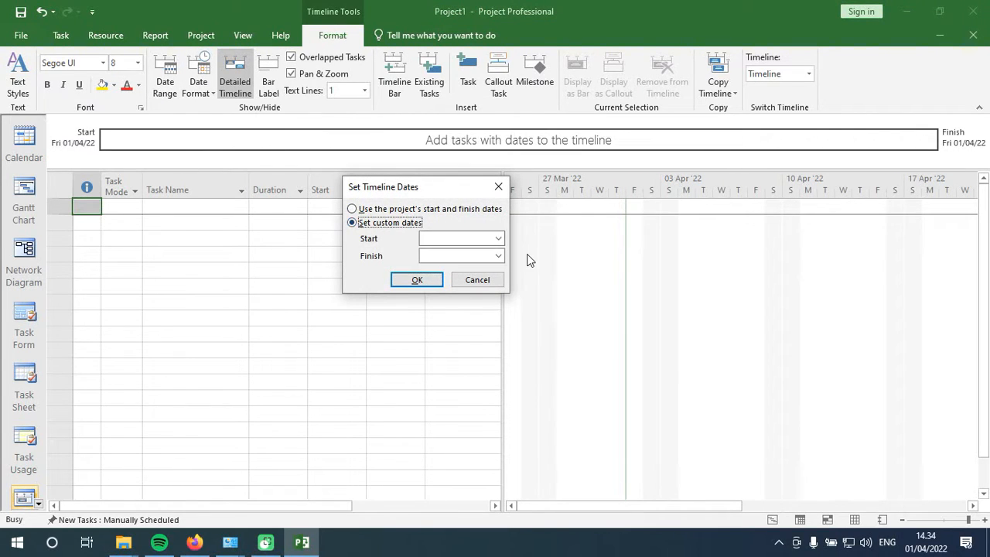
{"action": "left_click", "coordinate": [500, 239]}
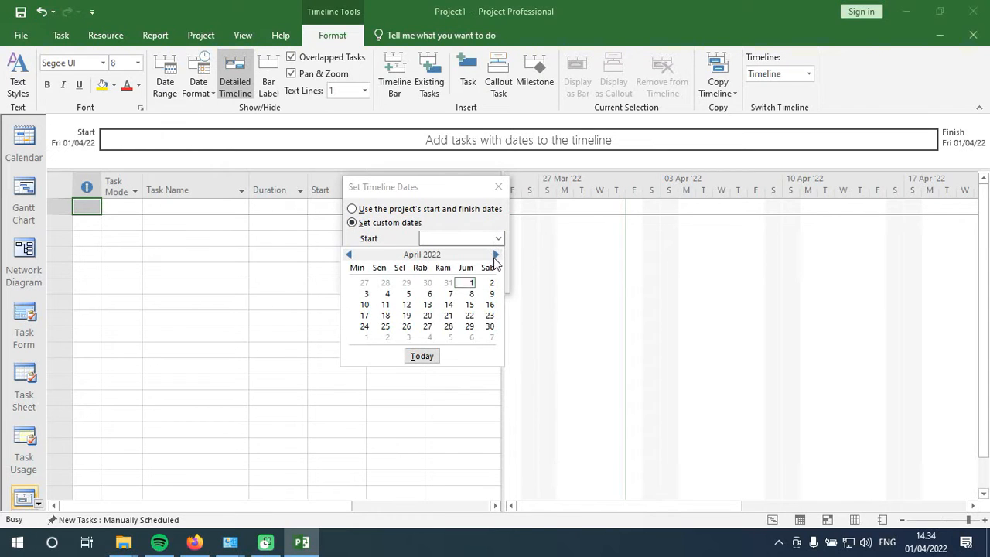
{"action": "left_click", "coordinate": [496, 254]}
{"action": "left_click", "coordinate": [496, 254]}
{"action": "left_click", "coordinate": [496, 255]}
{"action": "left_click", "coordinate": [496, 254]}
{"action": "left_click", "coordinate": [496, 254]}
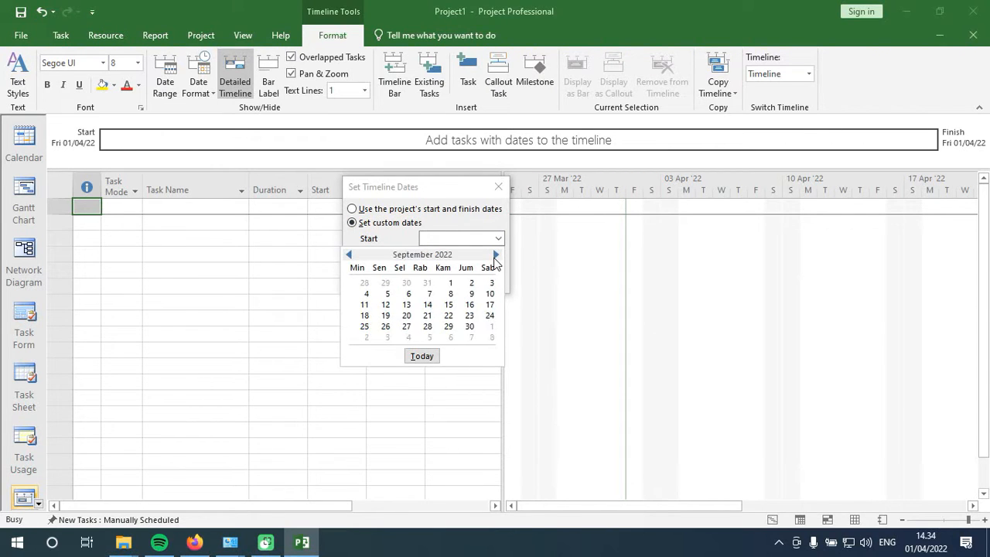
{"action": "left_click", "coordinate": [496, 255]}
{"action": "left_click", "coordinate": [496, 255]}
{"action": "left_click", "coordinate": [496, 255]}
{"action": "left_click", "coordinate": [496, 255]}
{"action": "left_click", "coordinate": [496, 255]}
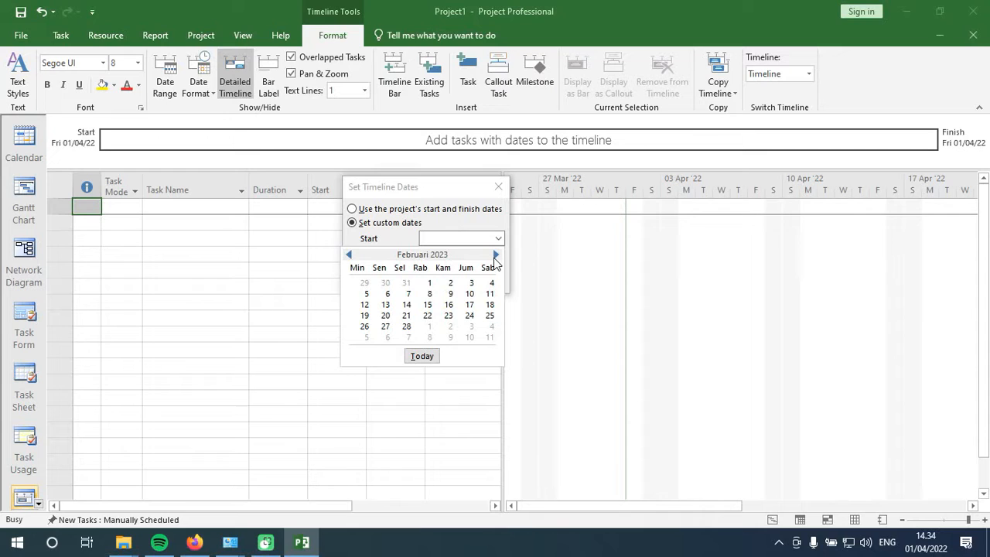
{"action": "left_click", "coordinate": [349, 255]}
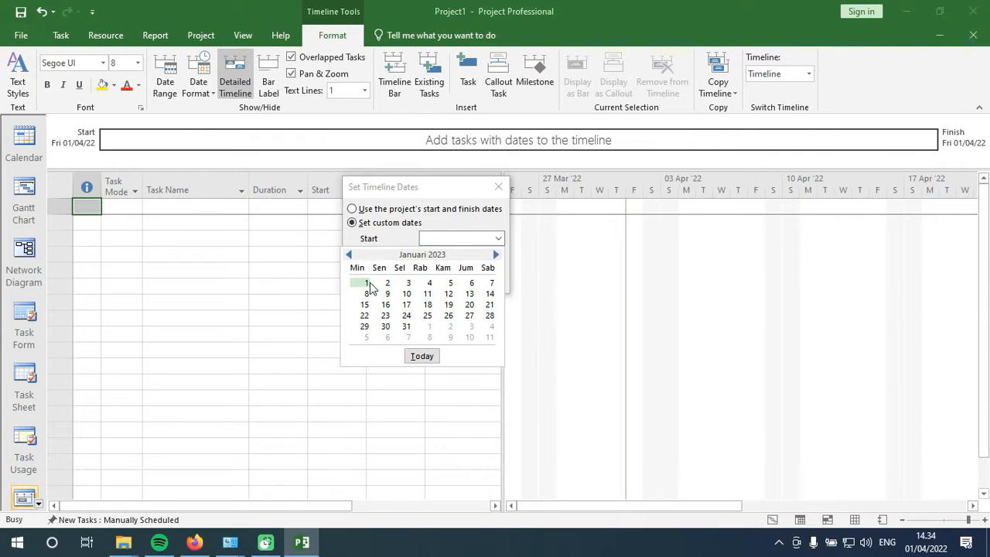
{"action": "left_click", "coordinate": [366, 283]}
- Set the timeline's custom finish date to 31 December 2023 and apply the date range
{"action": "left_click", "coordinate": [499, 256]}
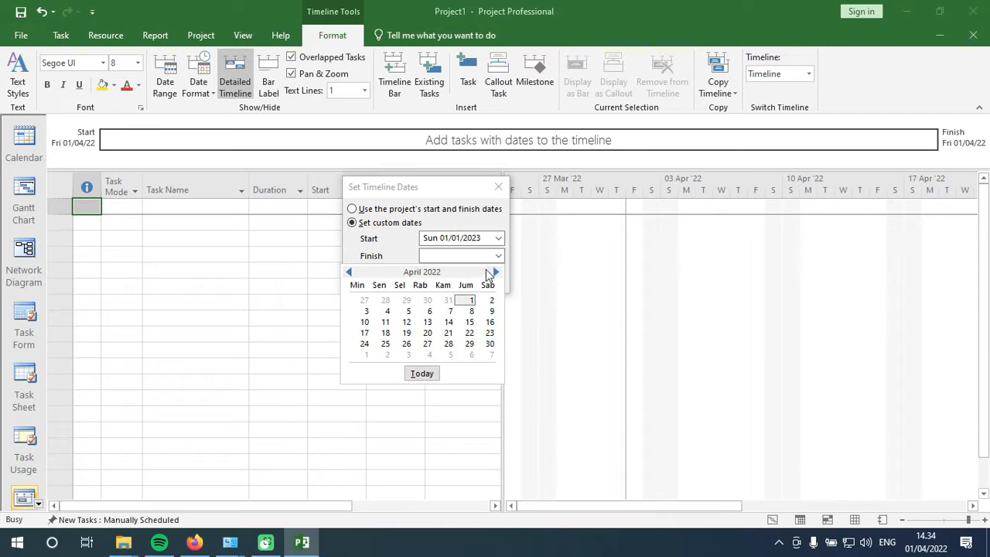
{"action": "left_click", "coordinate": [496, 272]}
{"action": "left_click", "coordinate": [495, 273]}
{"action": "left_click", "coordinate": [495, 273]}
{"action": "triple_click", "coordinate": [496, 274]}
{"action": "left_click", "coordinate": [496, 273]}
{"action": "left_click", "coordinate": [495, 274]}
{"action": "left_click", "coordinate": [496, 274]}
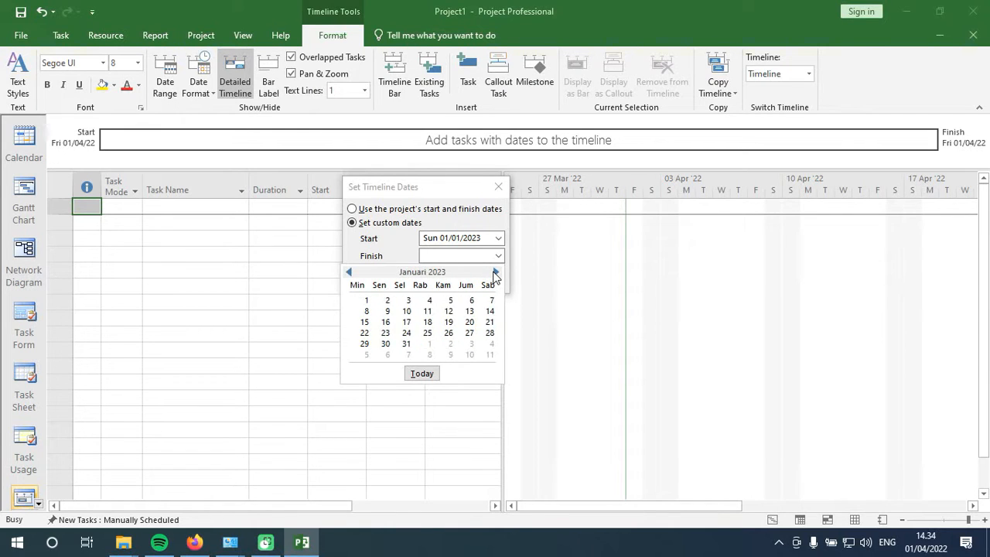
{"action": "left_click", "coordinate": [496, 274]}
{"action": "left_click", "coordinate": [495, 274]}
{"action": "left_click", "coordinate": [496, 274]}
{"action": "left_click", "coordinate": [496, 274]}
{"action": "left_click", "coordinate": [495, 272]}
{"action": "left_click", "coordinate": [495, 272]}
{"action": "left_click", "coordinate": [495, 272]}
{"action": "left_click", "coordinate": [495, 273]}
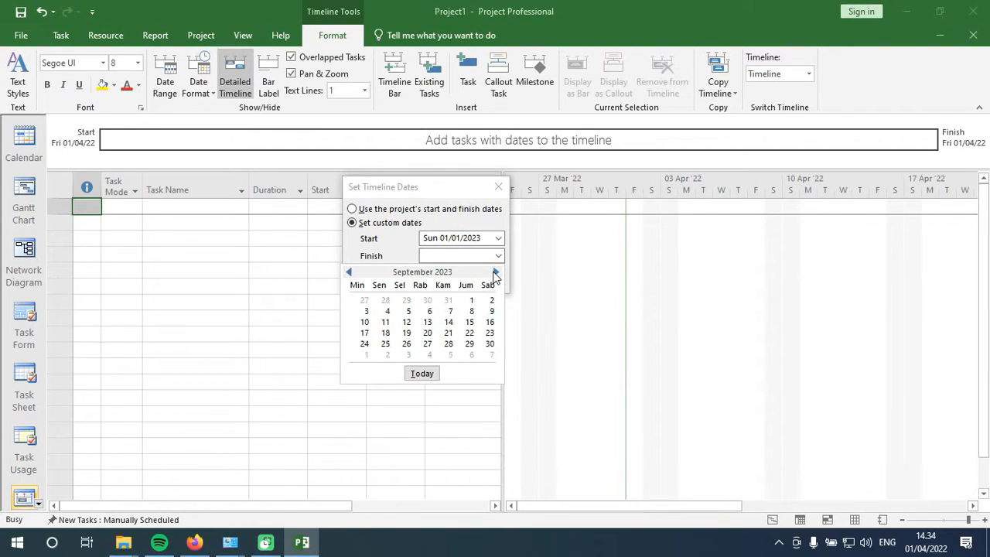
{"action": "left_click", "coordinate": [495, 272]}
{"action": "left_click", "coordinate": [495, 272]}
{"action": "left_click", "coordinate": [495, 272]}
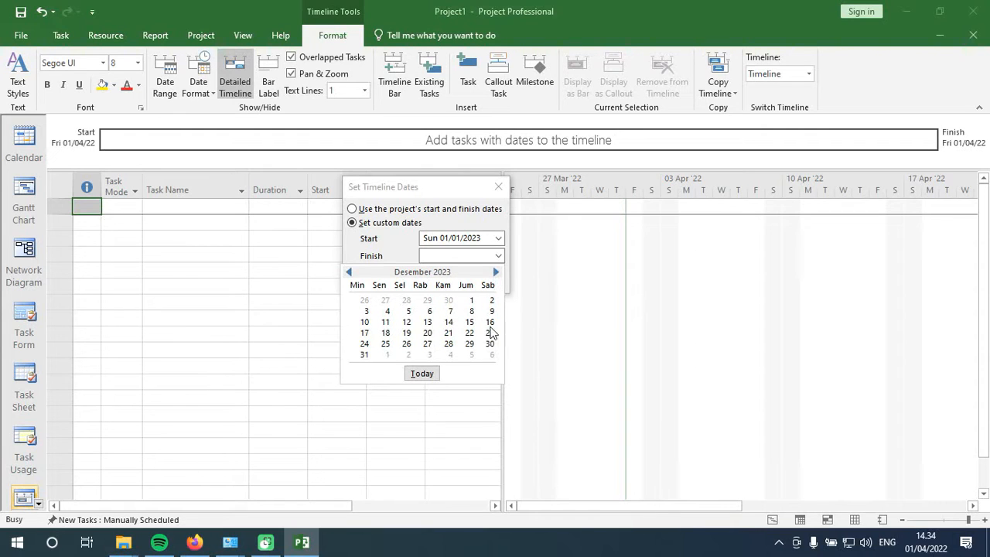
{"action": "left_click", "coordinate": [364, 354]}
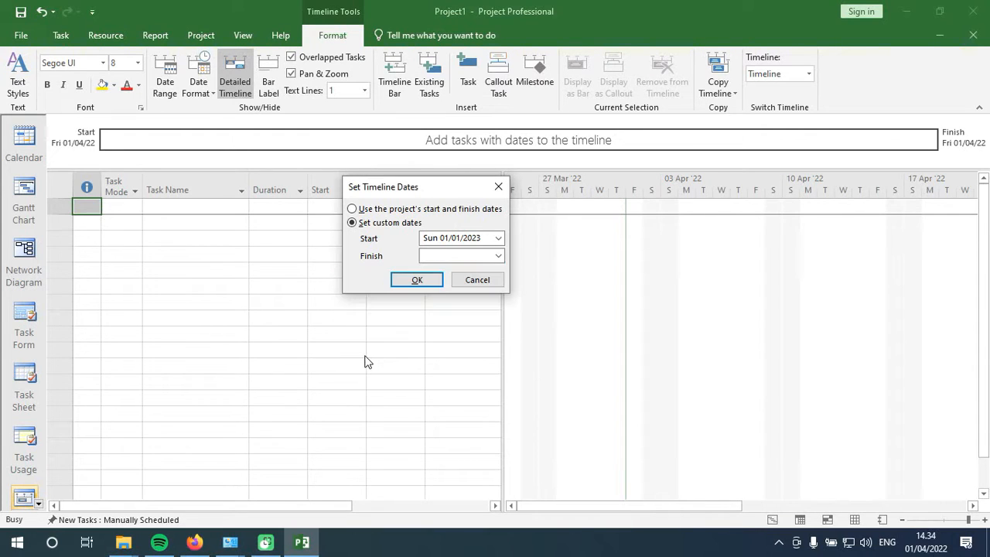
{"action": "left_click", "coordinate": [414, 281]}
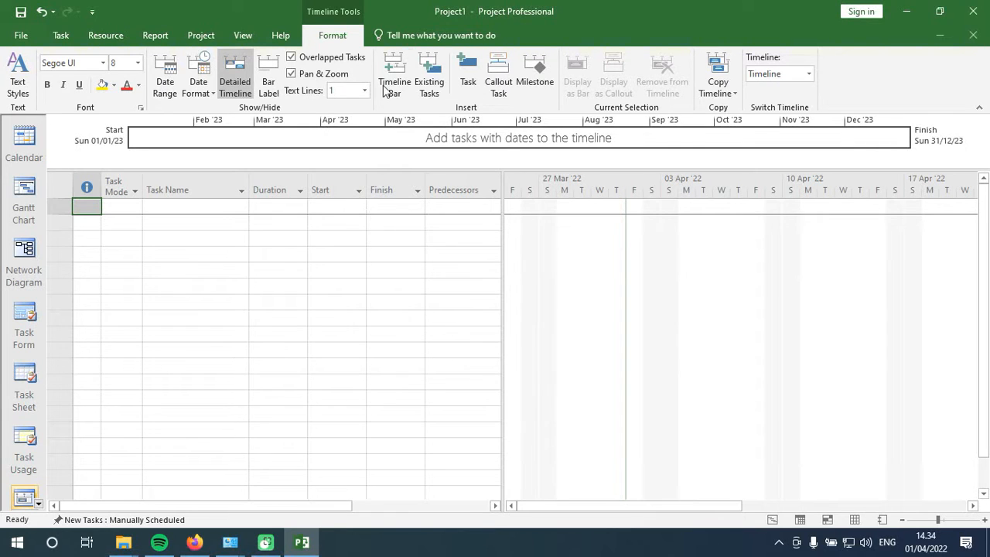
- Enter "Pra Konstruksi" as the name of the first task in the task table
{"action": "left_click", "coordinate": [144, 229]}
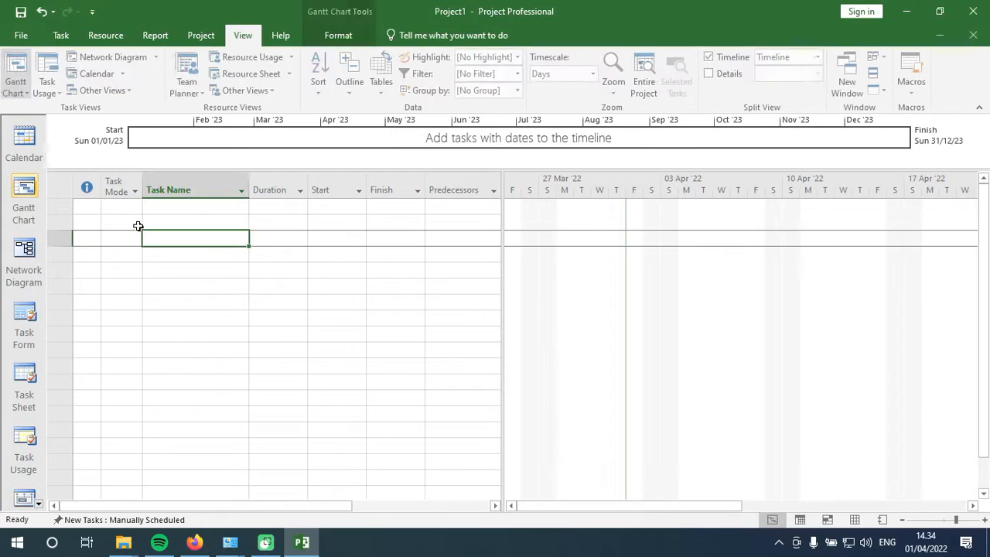
{"action": "left_click", "coordinate": [121, 203]}
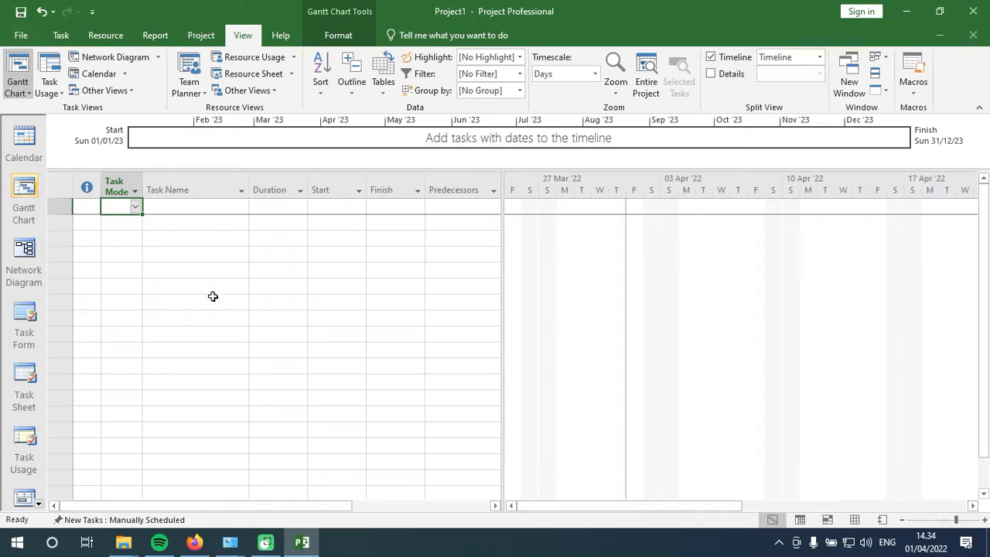
{"action": "left_click", "coordinate": [220, 209]}
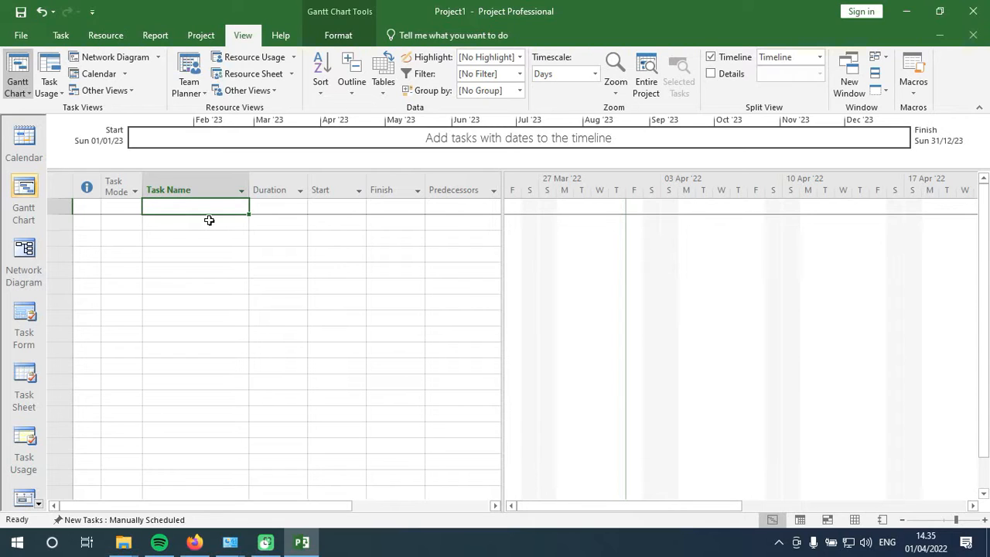
{"action": "type", "text": "P"}
{"action": "key", "text": "BackSpace"}
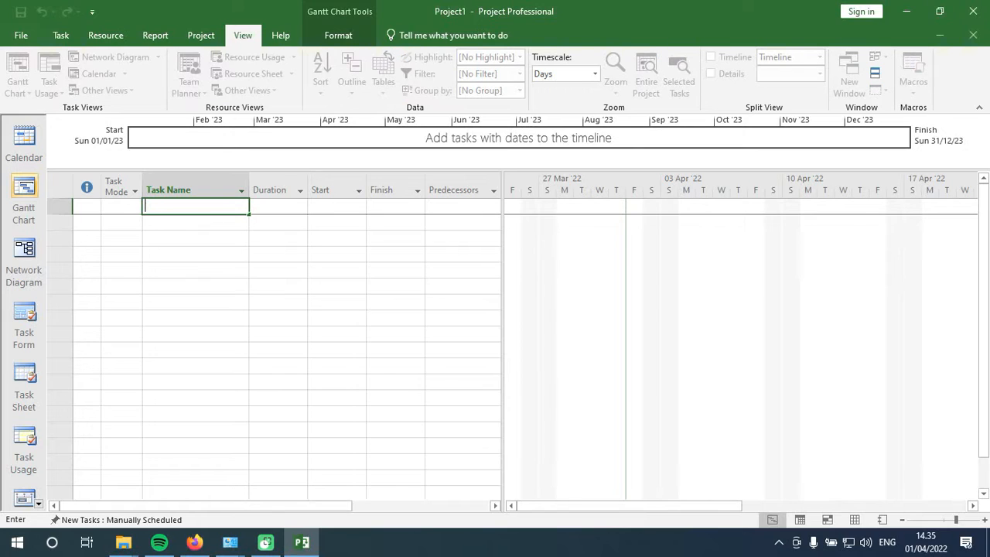
{"action": "type", "text": "Prak"}
{"action": "key", "text": "BackSpace"}
{"action": "type", "text": "Konstruksi"}
{"action": "key", "text": "Return"}
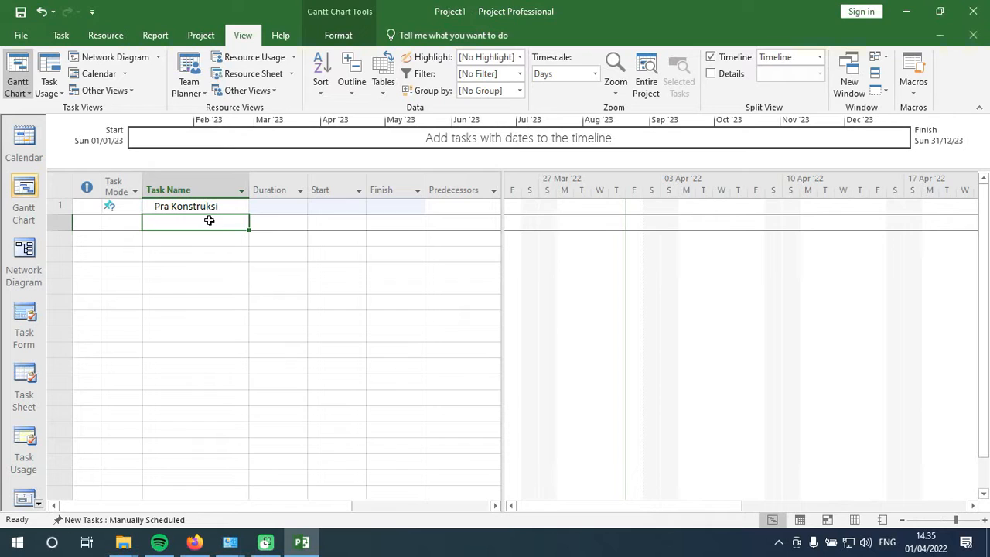
- Add the tasks "Konstruksi" and "Pasca Konstruksi" in rows 2 and 3 below Pra Konstruksi
{"action": "type", "text": "Kons"}
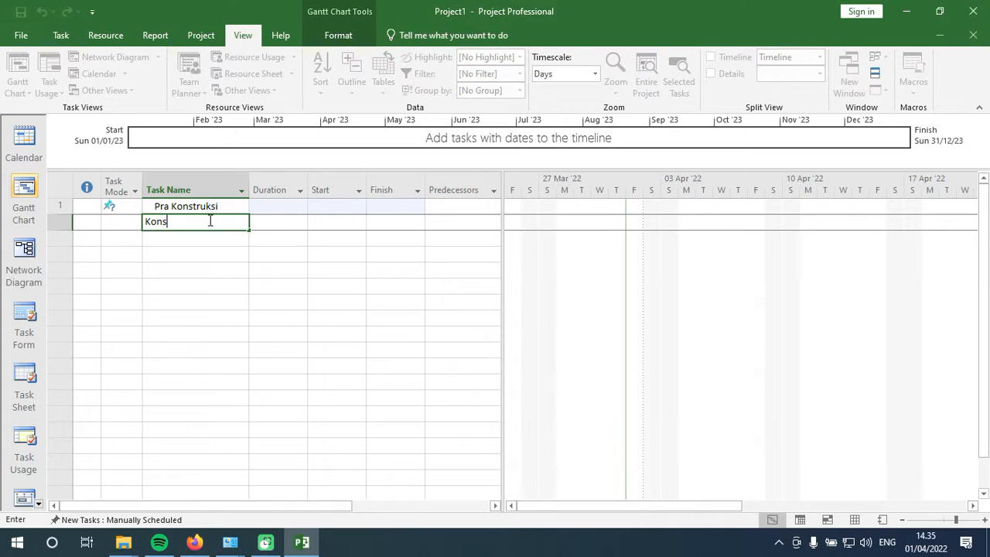
{"action": "type", "text": "truksi"}
{"action": "key", "text": "Return"}
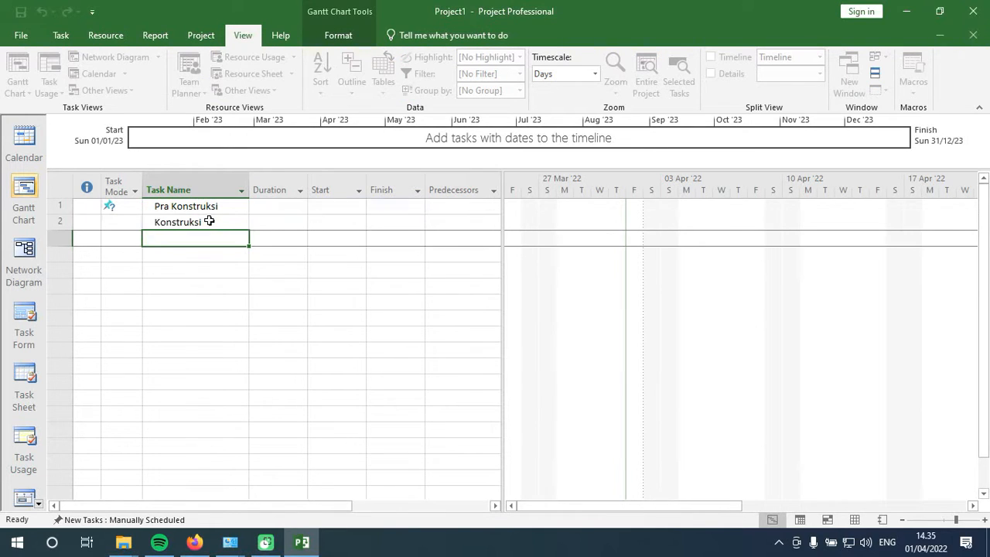
{"action": "type", "text": "Pasca "}
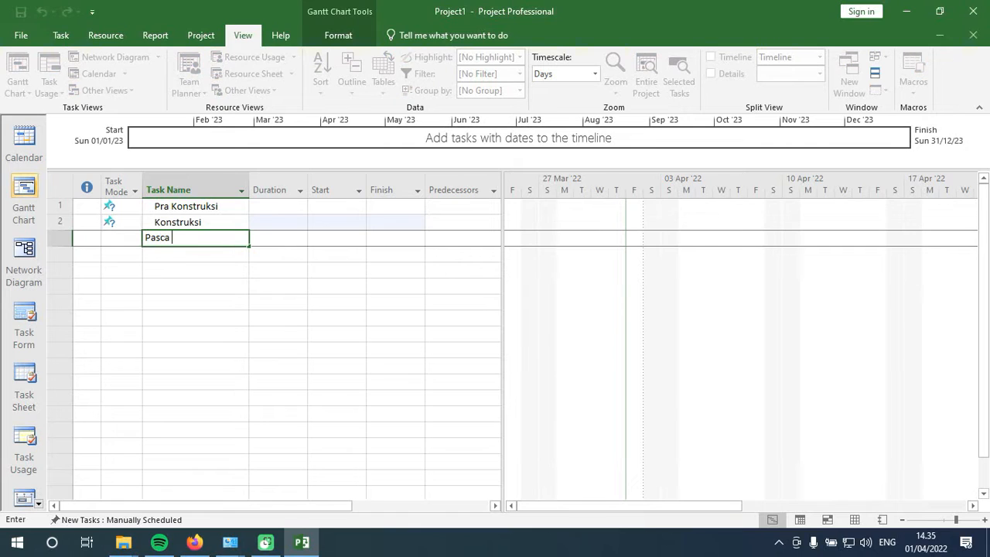
{"action": "type", "text": "Konstruksi"}
{"action": "key", "text": "Return"}
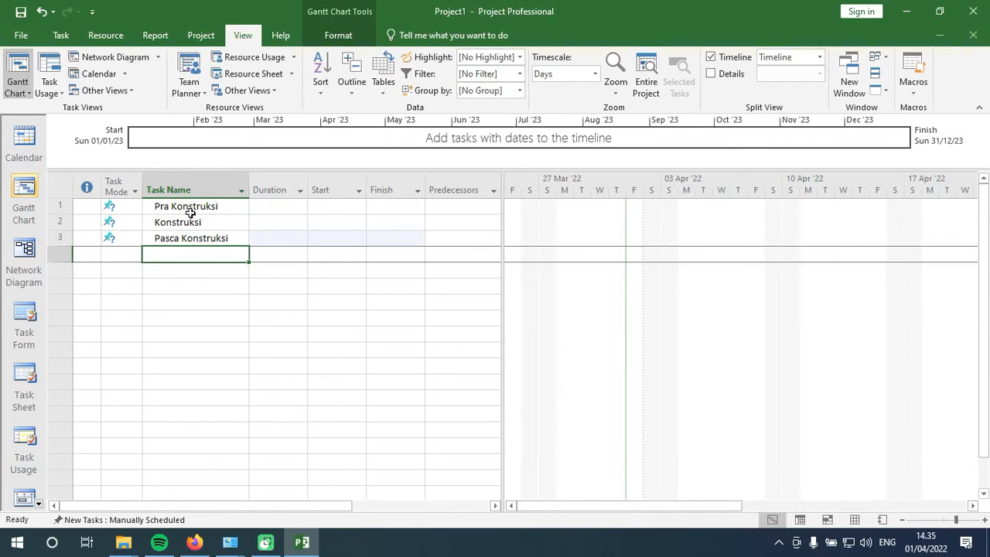
- Insert a new blank task in row 2, between Pra Konstruksi and Konstruksi
{"action": "left_click", "coordinate": [157, 221]}
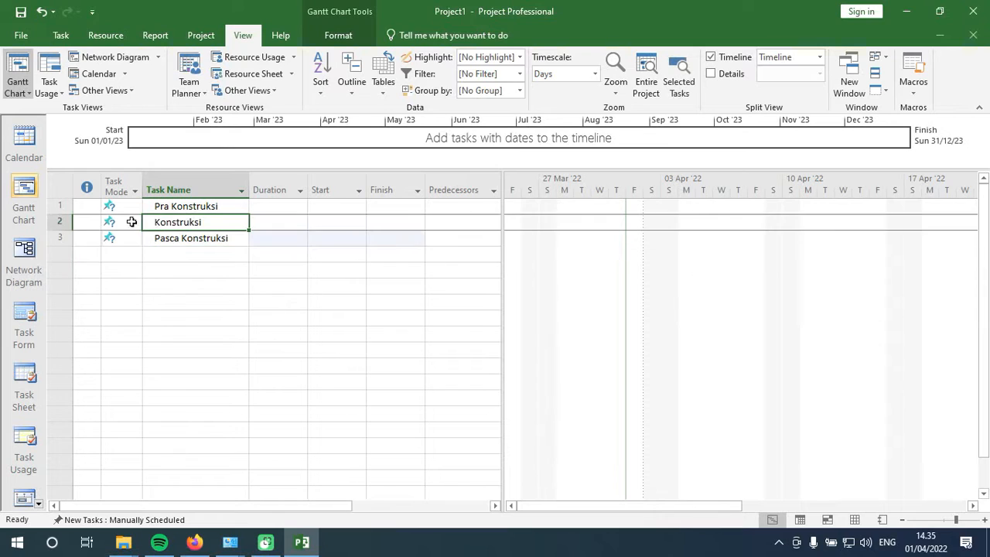
{"action": "left_click", "coordinate": [59, 221]}
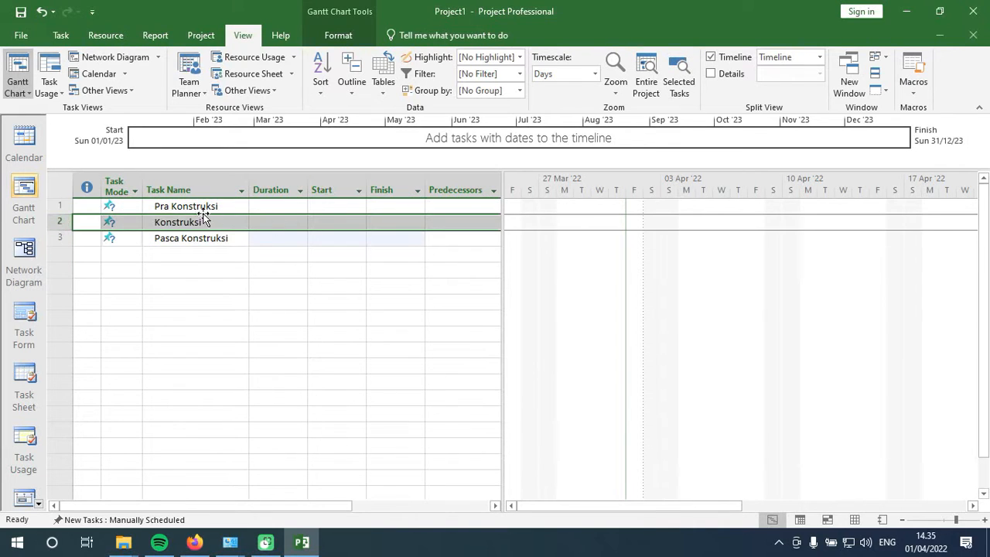
{"action": "right_click", "coordinate": [63, 223]}
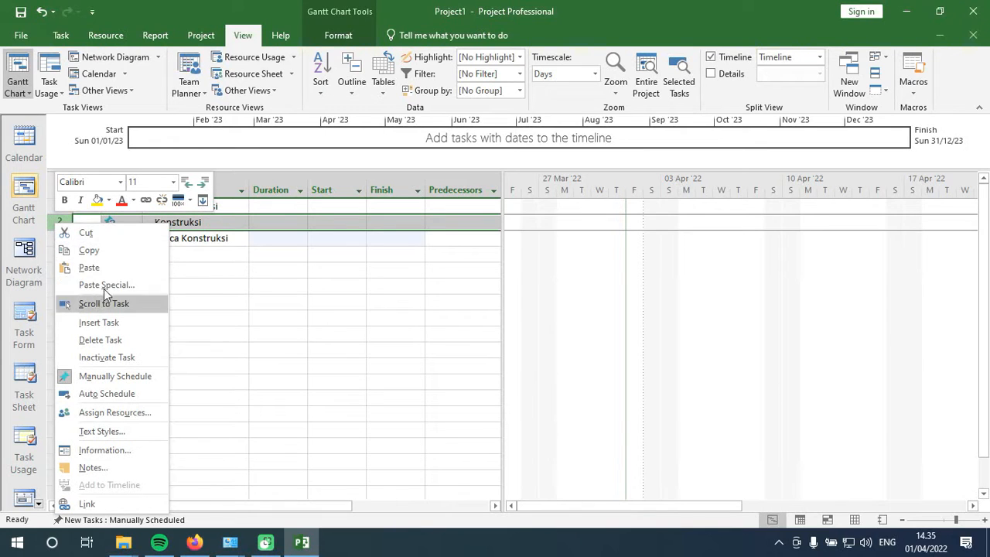
{"action": "left_click", "coordinate": [261, 265]}
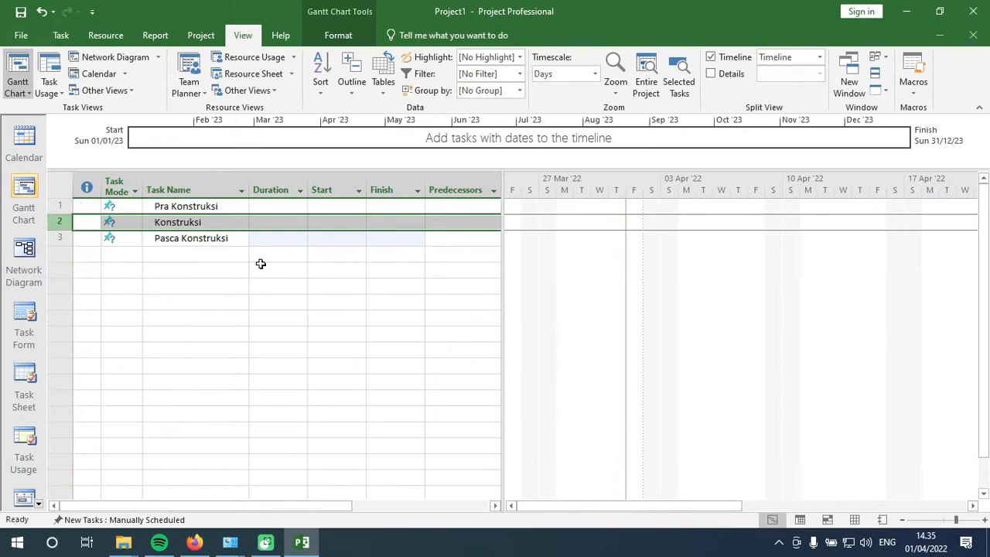
{"action": "right_click", "coordinate": [59, 222]}
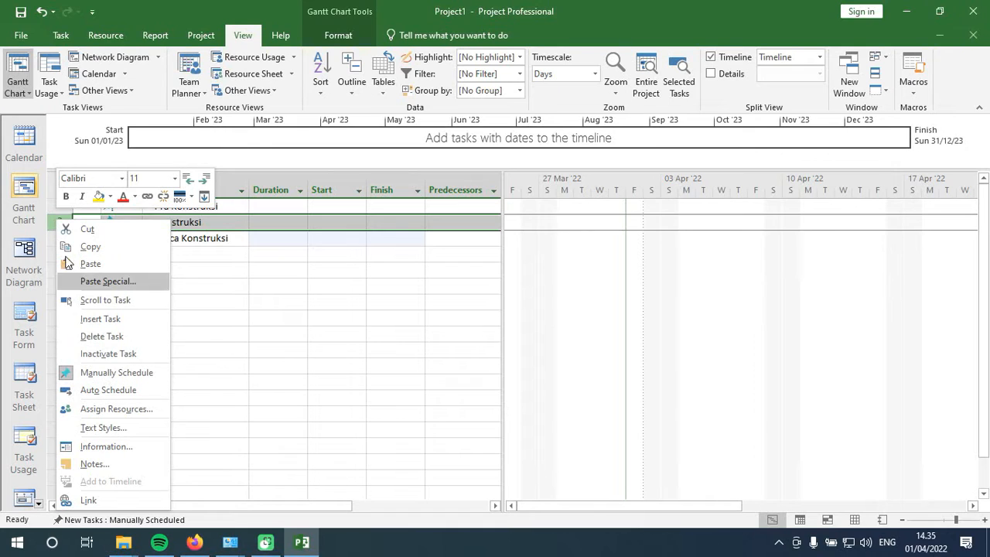
{"action": "left_click", "coordinate": [99, 324]}
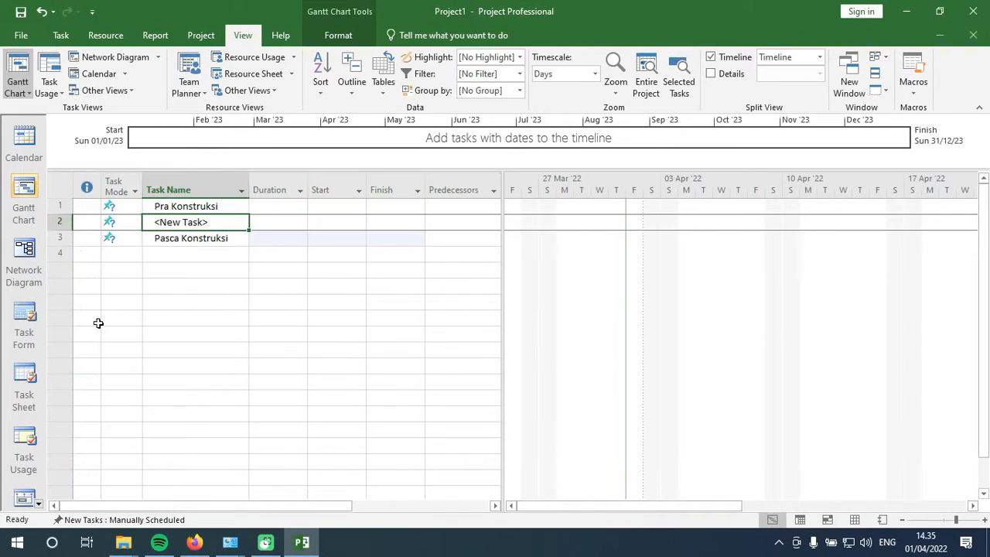
{"action": "left_click", "coordinate": [175, 220]}
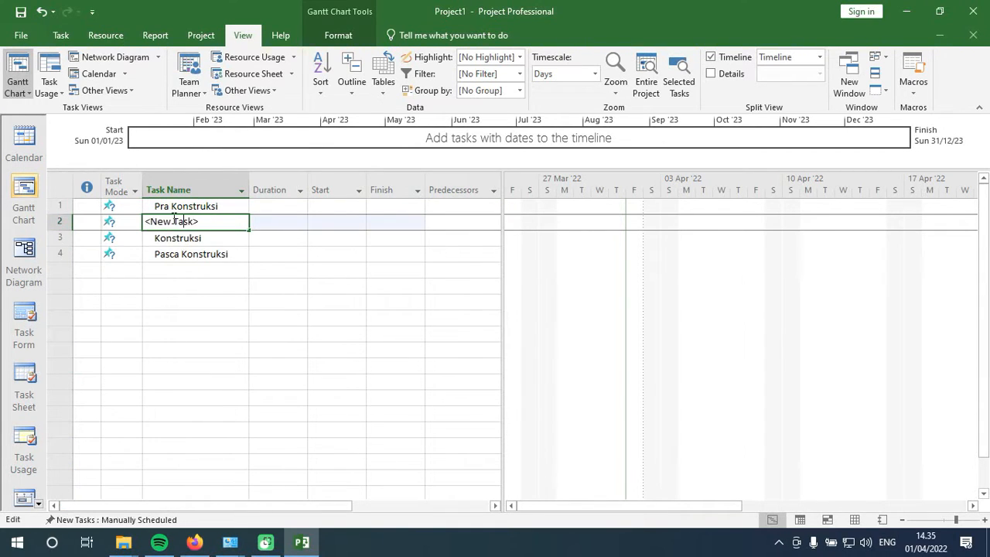
{"action": "left_click", "coordinate": [140, 222]}
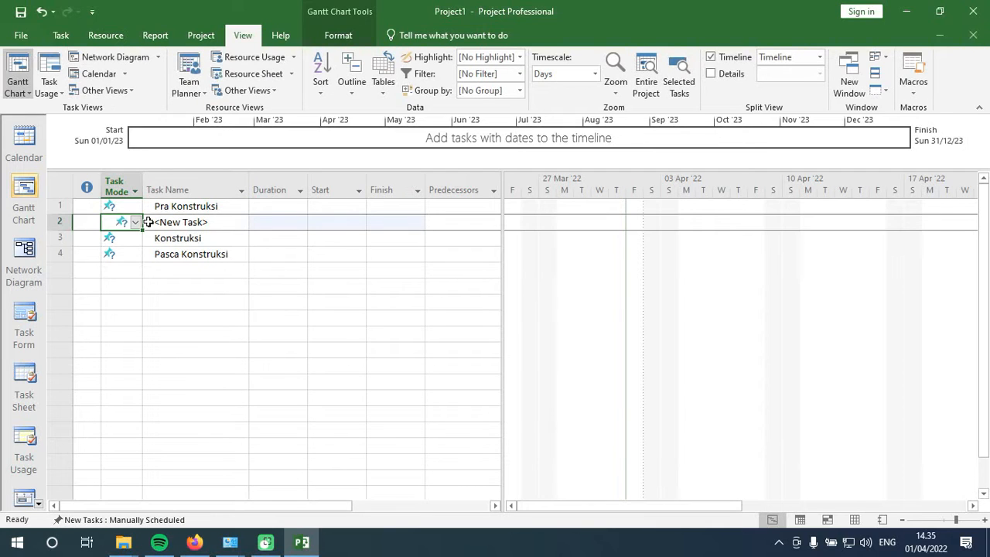
{"action": "left_click", "coordinate": [150, 223]}
{"action": "left_click_drag", "start_coordinate": [149, 223], "coordinate": [226, 205]}
{"action": "double_click", "coordinate": [217, 221]}
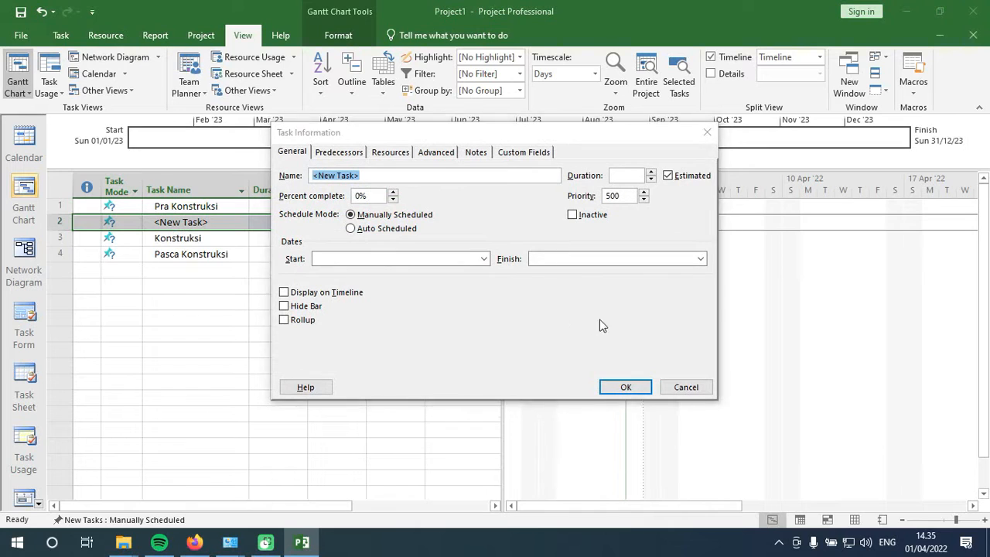
{"action": "left_click", "coordinate": [698, 389]}
- Rename the new task in row 2 as "Pengumpulan Data"
{"action": "left_click", "coordinate": [200, 223]}
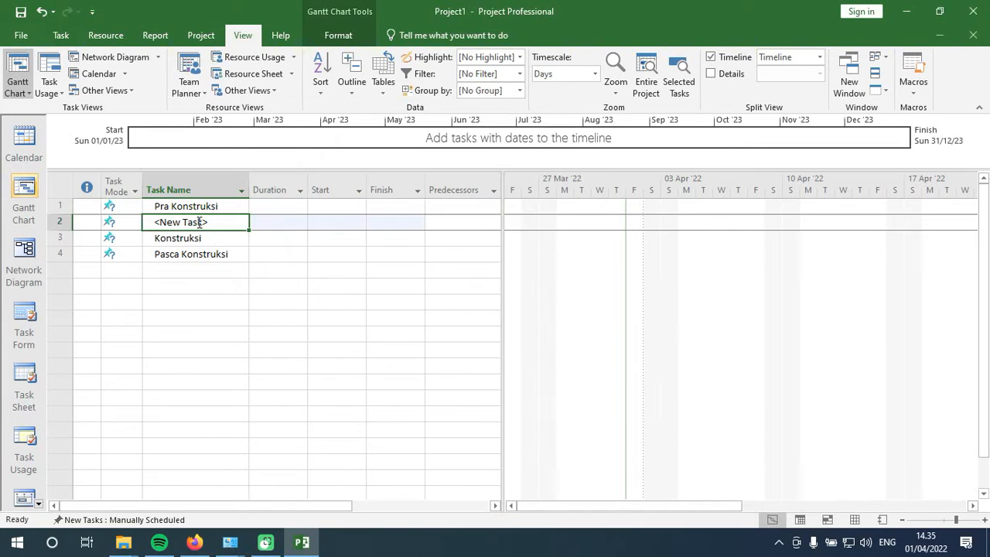
{"action": "left_click", "coordinate": [200, 223]}
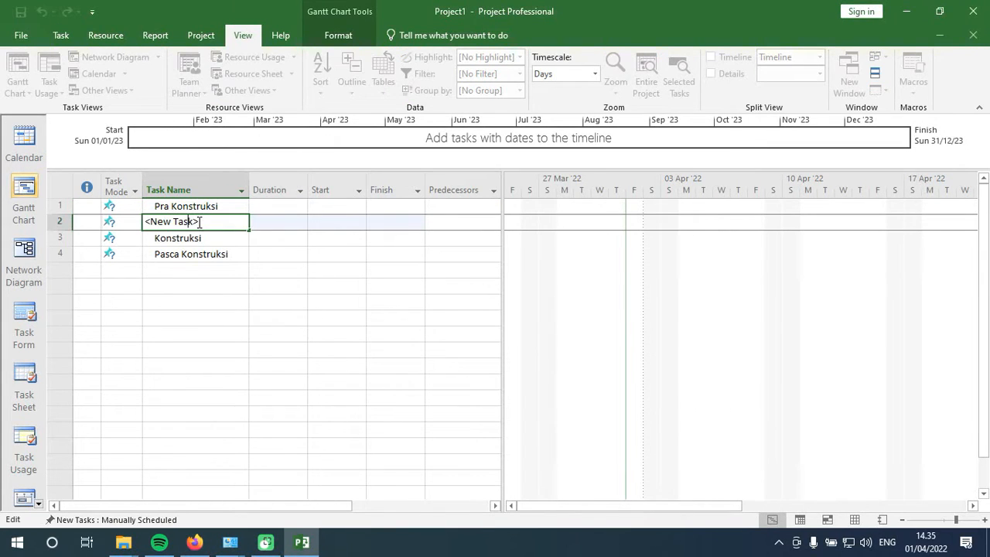
{"action": "key", "text": "BackSpace"}
{"action": "key", "text": "BackSpace"}
{"action": "key", "text": "BackSpace"}
{"action": "key", "text": "BackSpace"}
{"action": "key", "text": "BackSpace"}
{"action": "key", "text": "BackSpace"}
{"action": "key", "text": "BackSpace"}
{"action": "key", "text": "BackSpace"}
{"action": "type", "text": "Pengumpul"}
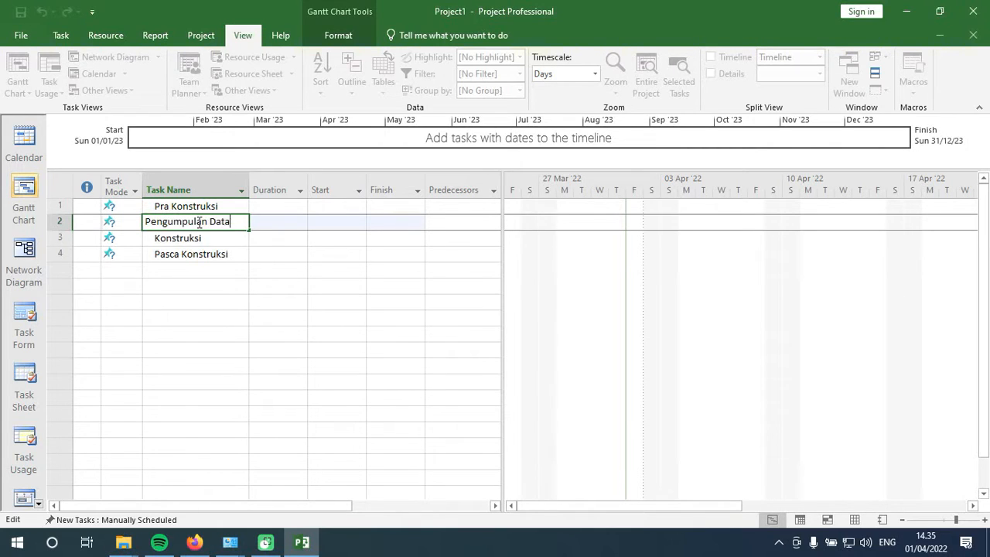
{"action": "type", "text": "an Data"}
{"action": "key", "text": "Return"}
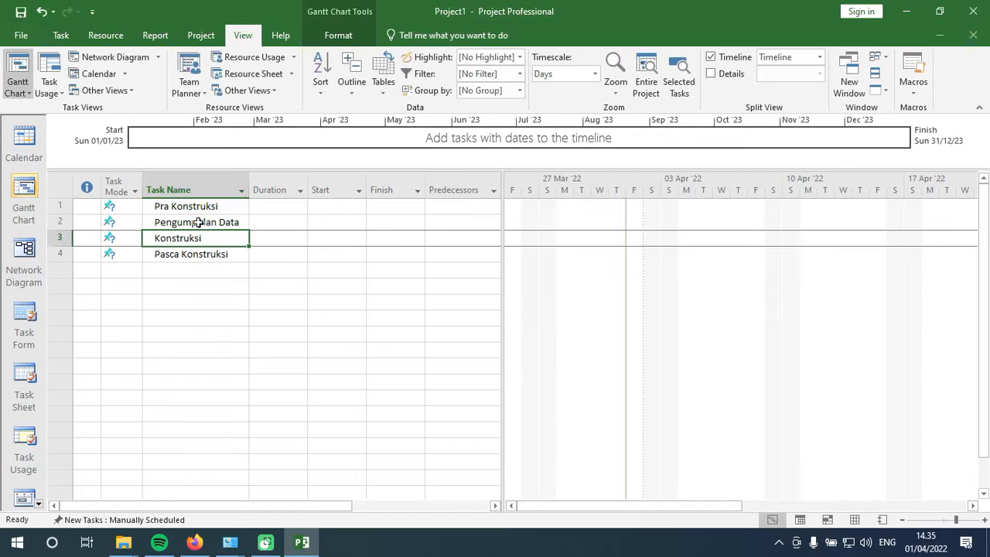
- Insert a task named "Studi Kelayakan" in row 3, directly above Konstruksi
{"action": "right_click", "coordinate": [66, 237]}
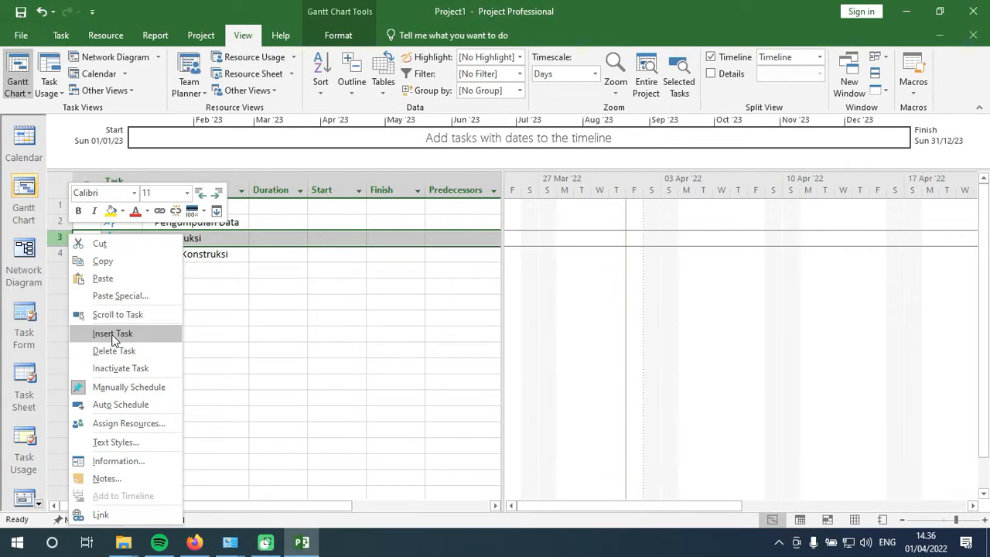
{"action": "left_click", "coordinate": [108, 334]}
{"action": "left_click", "coordinate": [181, 237]}
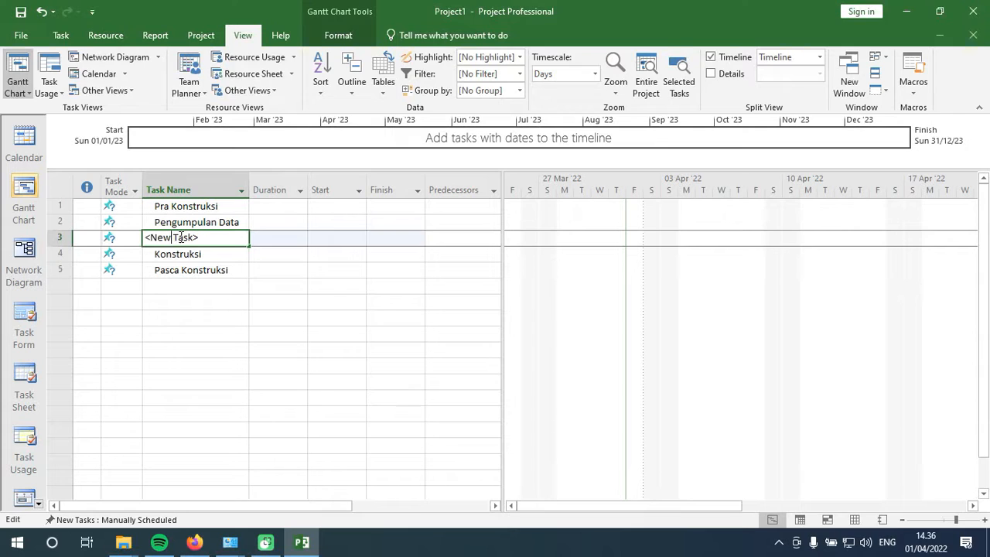
{"action": "left_click_drag", "start_coordinate": [220, 238], "coordinate": [145, 233]}
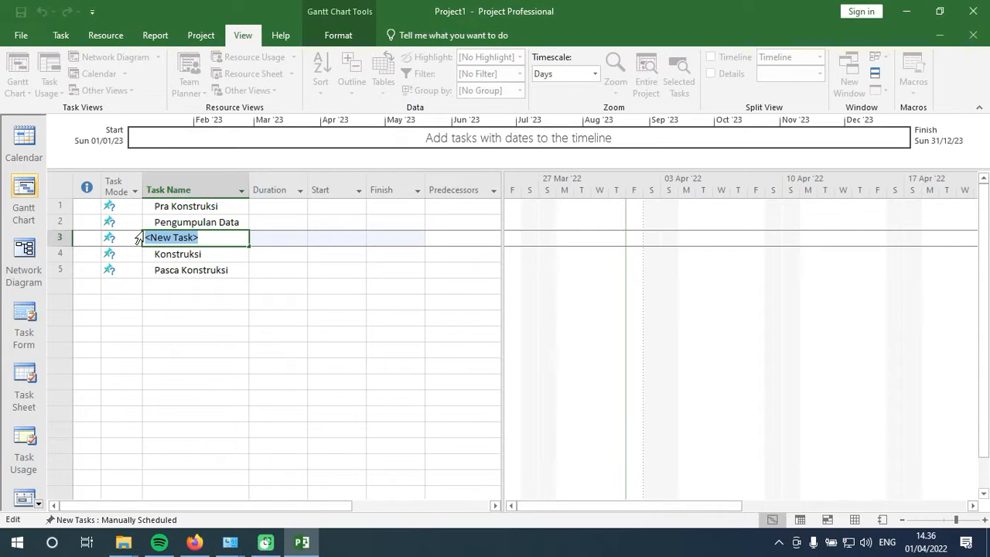
{"action": "type", "text": "Studi Kelaya"}
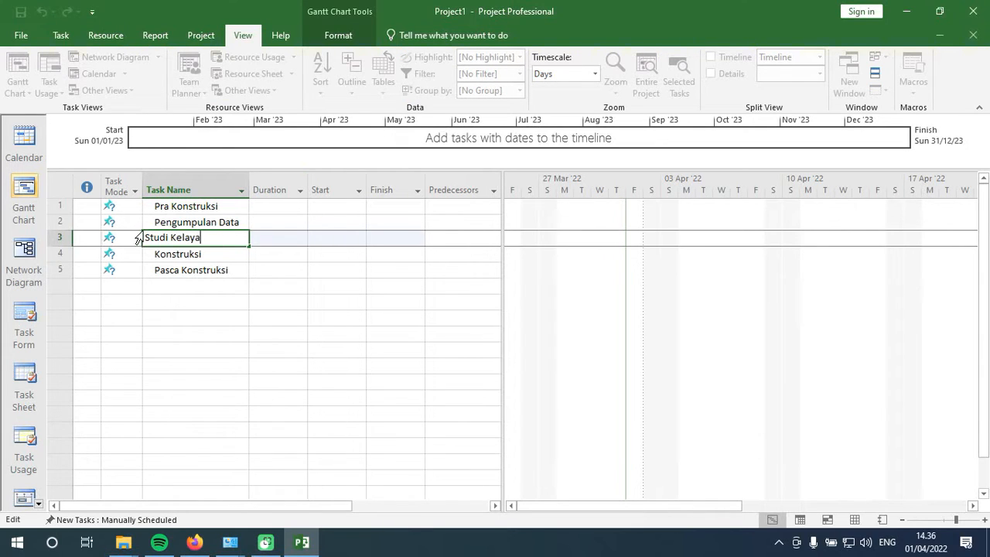
{"action": "type", "text": "kan"}
{"action": "key", "text": "Return"}
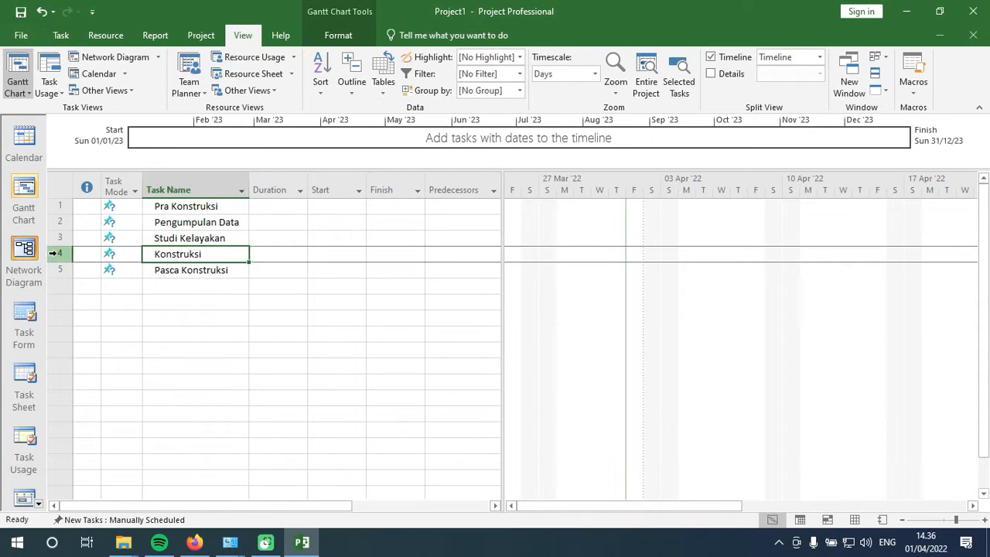
- Insert a task named "Analisis Biaya" in row 4, between Studi Kelayakan and Konstruksi
{"action": "left_click", "coordinate": [59, 254]}
{"action": "right_click", "coordinate": [59, 254]}
{"action": "left_click", "coordinate": [95, 333]}
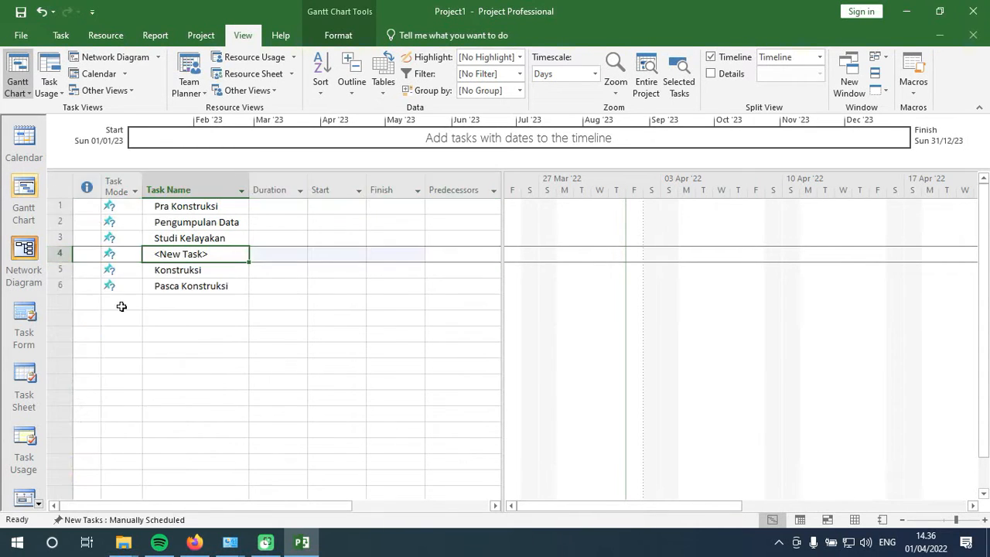
{"action": "left_click", "coordinate": [213, 255]}
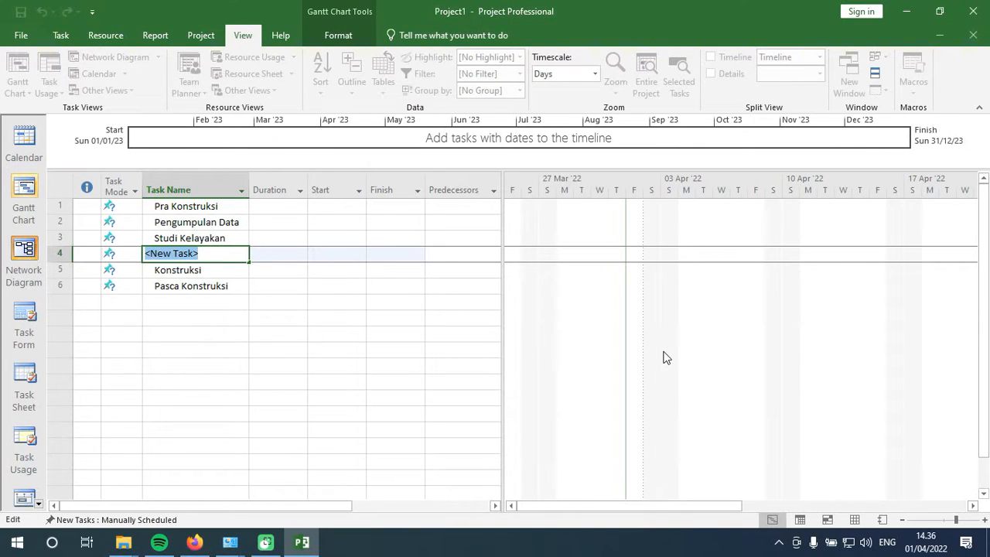
{"action": "type", "text": "S"}
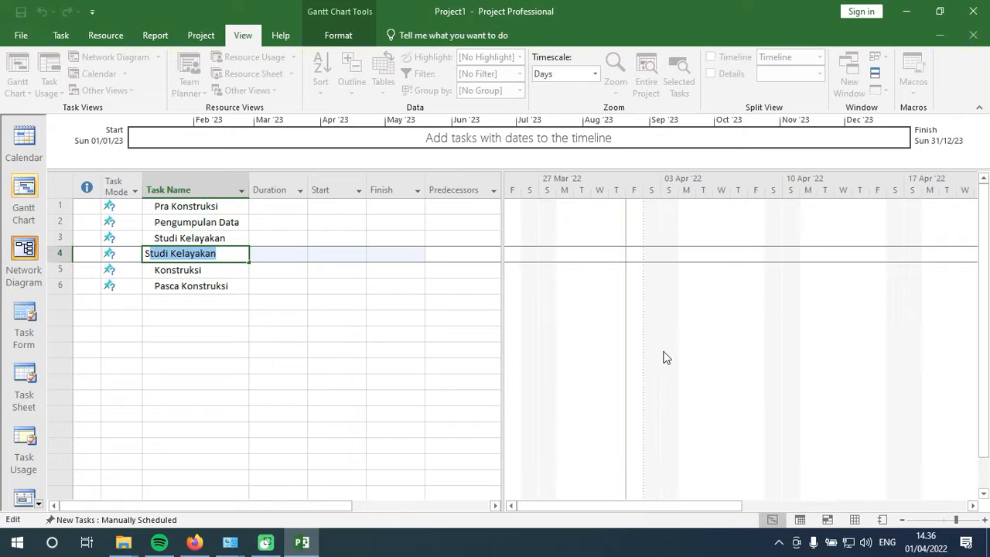
{"action": "type", "text": "p"}
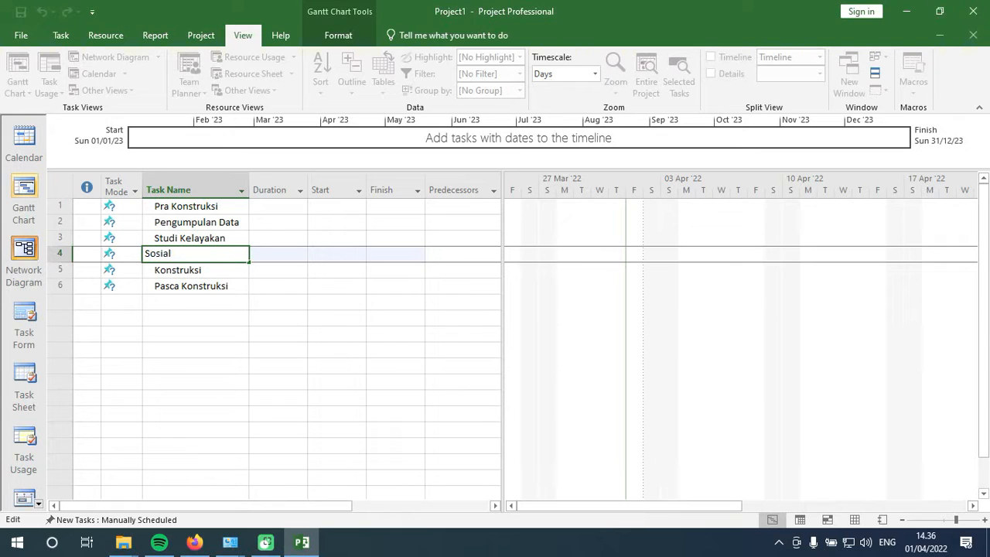
{"action": "key", "text": "BackSpace"}
{"action": "key", "text": "BackSpace"}
{"action": "key", "text": "BackSpace"}
{"action": "key", "text": "BackSpace"}
{"action": "key", "text": "BackSpace"}
{"action": "type", "text": "Analis"}
{"action": "key", "text": "Return"}
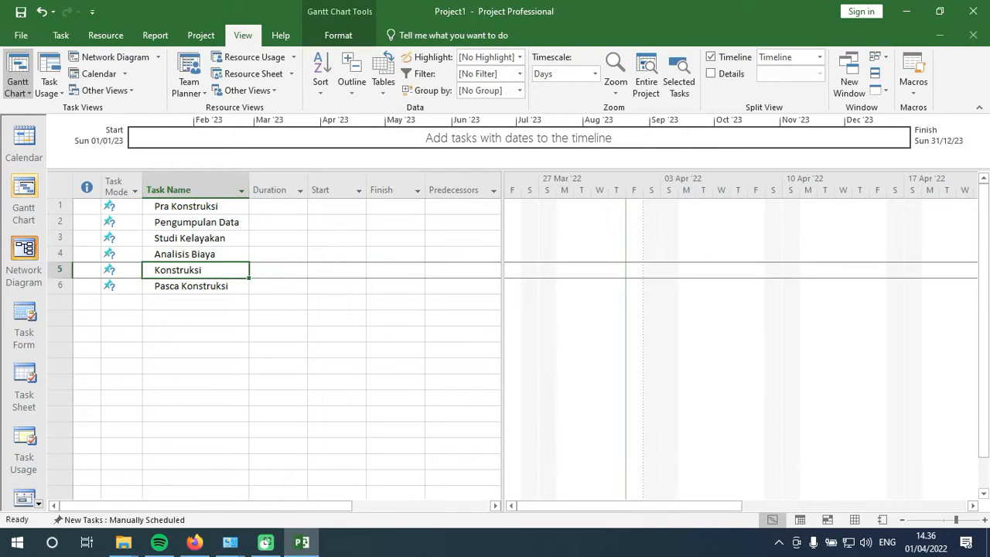
- Insert a task named "Investasi" in row 5, between Analisis Biaya and Konstruksi
{"action": "right_click", "coordinate": [68, 272]}
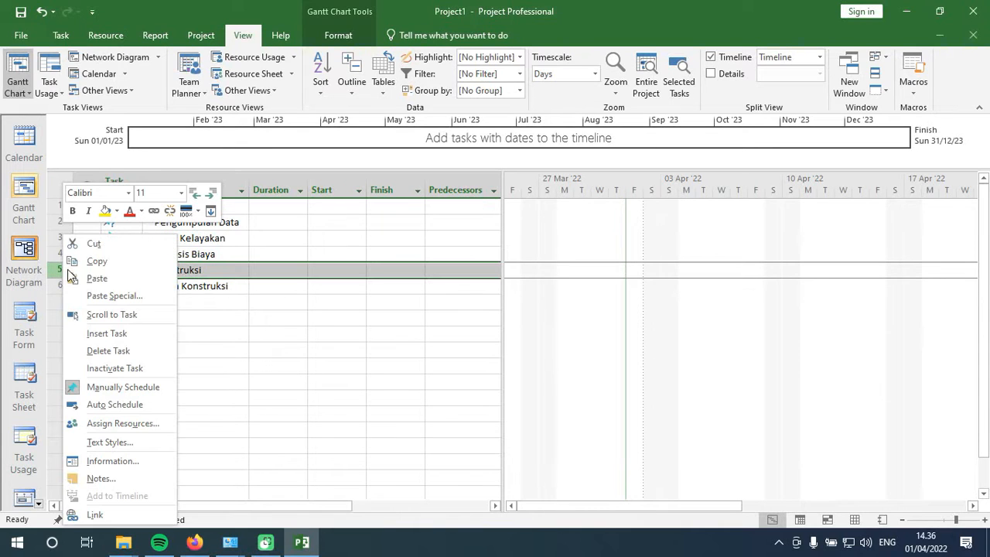
{"action": "left_click", "coordinate": [109, 333]}
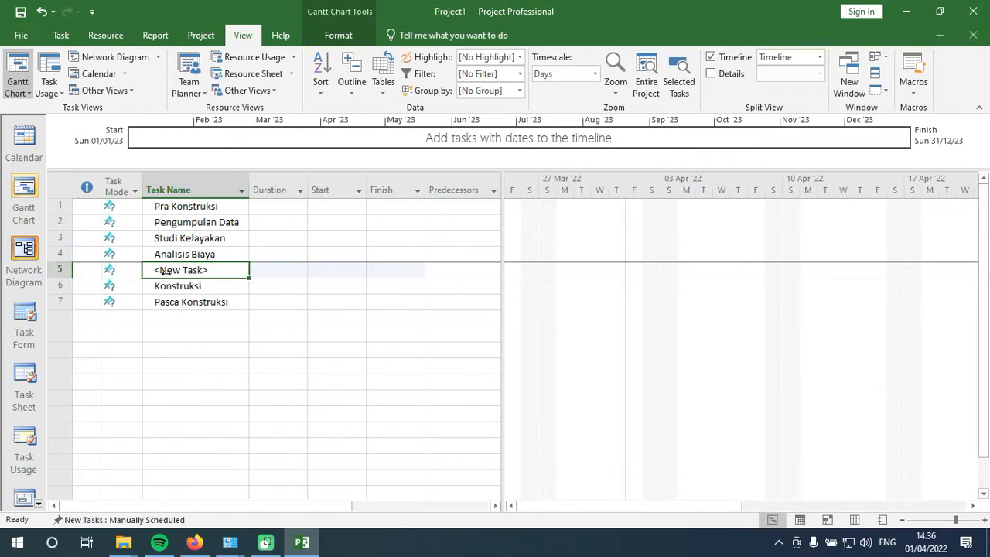
{"action": "left_click_drag", "start_coordinate": [154, 270], "coordinate": [219, 278]}
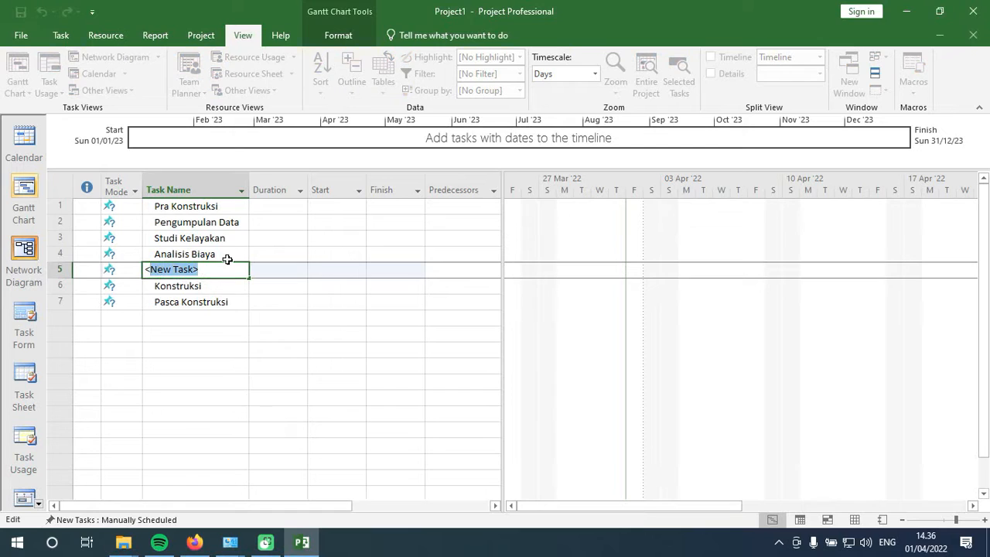
{"action": "key", "text": "BackSpace"}
{"action": "type", "text": "Bia"}
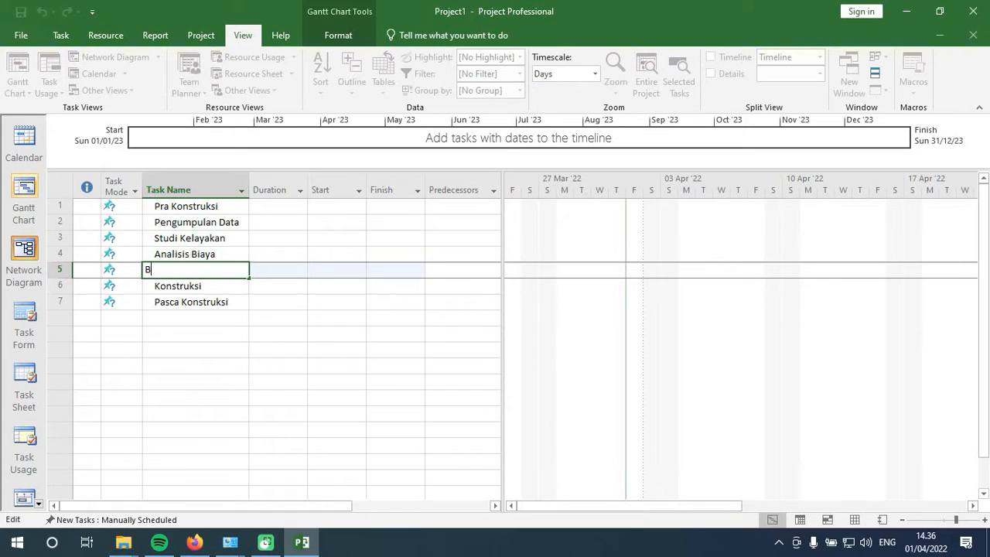
{"action": "key", "text": "BackSpace"}
{"action": "key", "text": "BackSpace"}
{"action": "type", "text": "Investasi"}
{"action": "key", "text": "Return"}
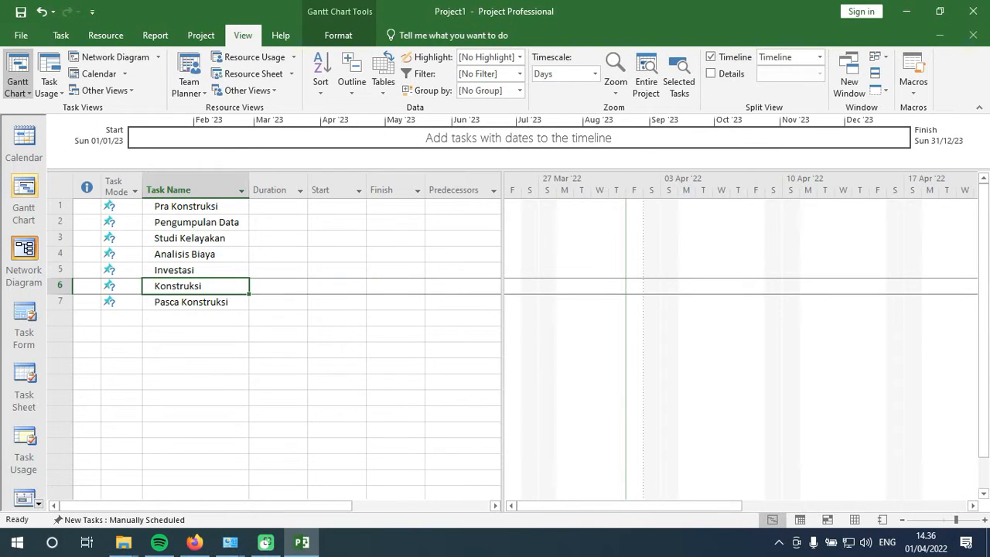
- Insert a task named "Survei Lapangan" in row 6, between Investasi and Konstruksi
{"action": "left_click", "coordinate": [61, 286]}
{"action": "right_click", "coordinate": [62, 287]}
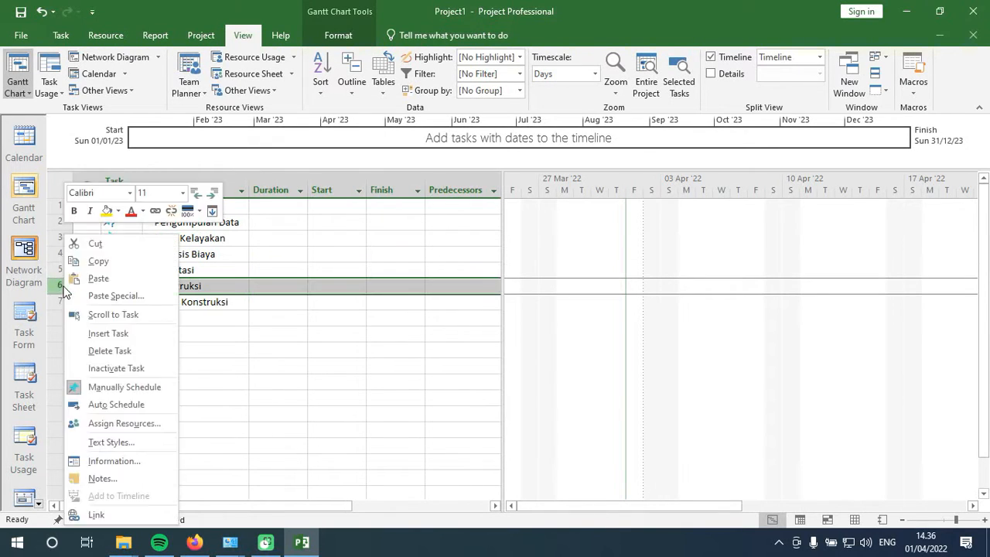
{"action": "left_click", "coordinate": [99, 337]}
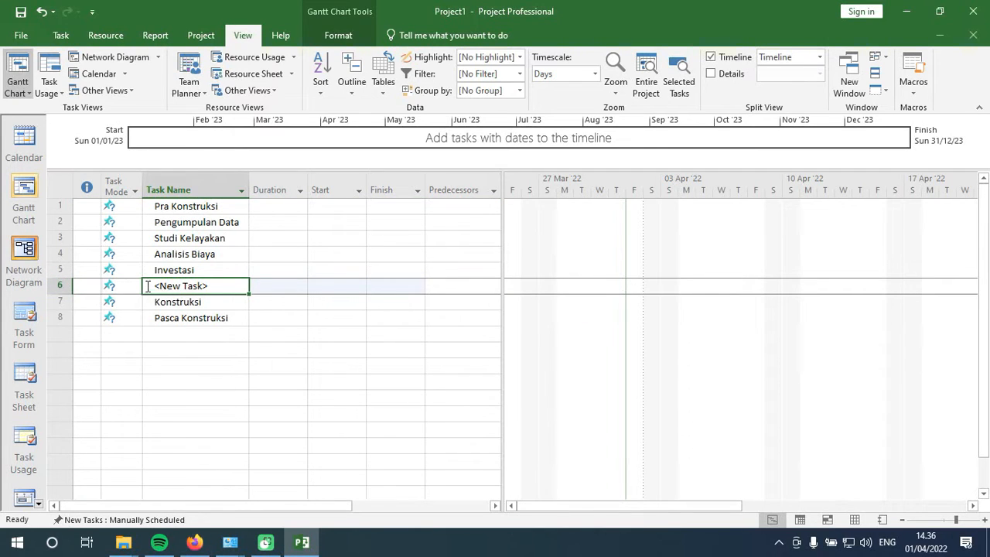
{"action": "left_click_drag", "start_coordinate": [148, 285], "coordinate": [330, 291]}
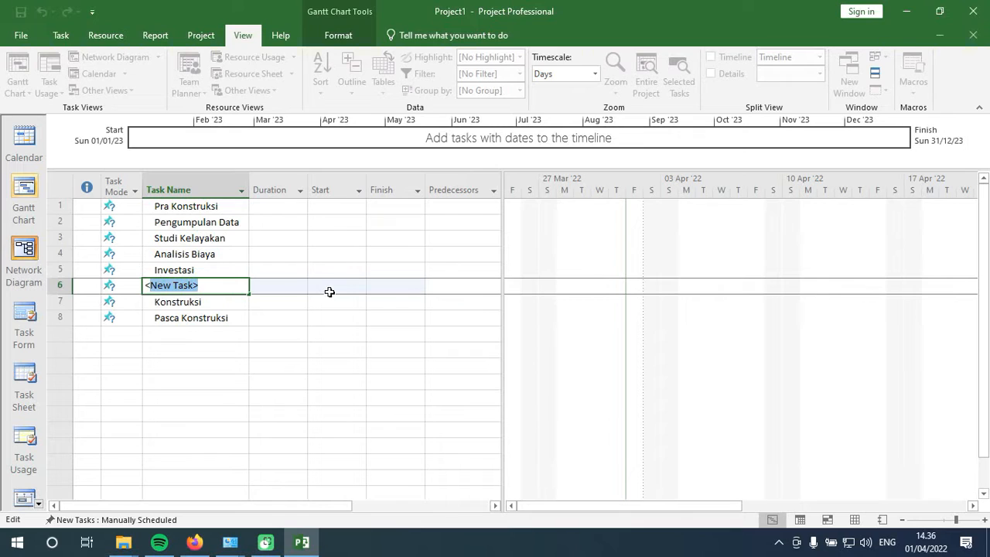
{"action": "key", "text": "BackSpace"}
{"action": "key", "text": "BackSpace"}
{"action": "type", "text": "Soi"}
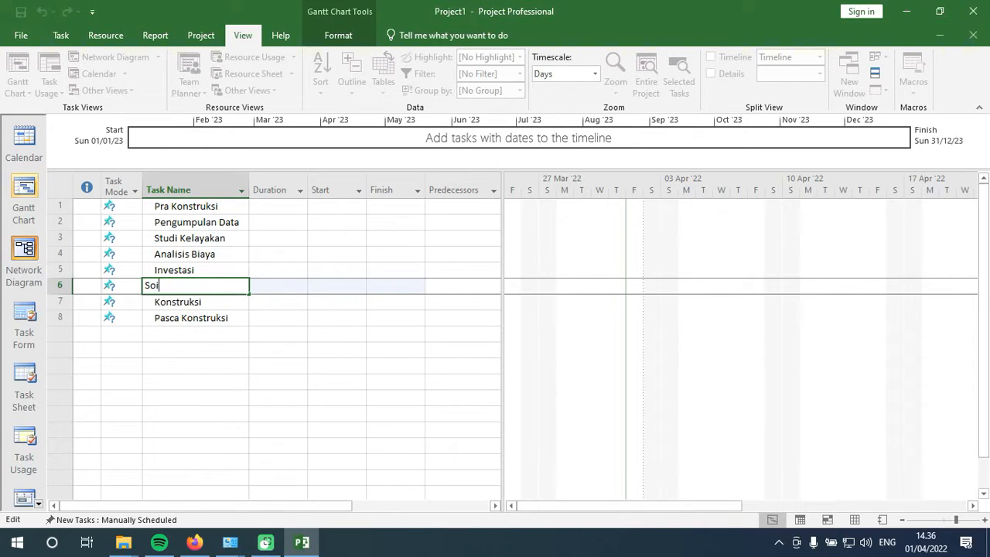
{"action": "type", "text": "S"}
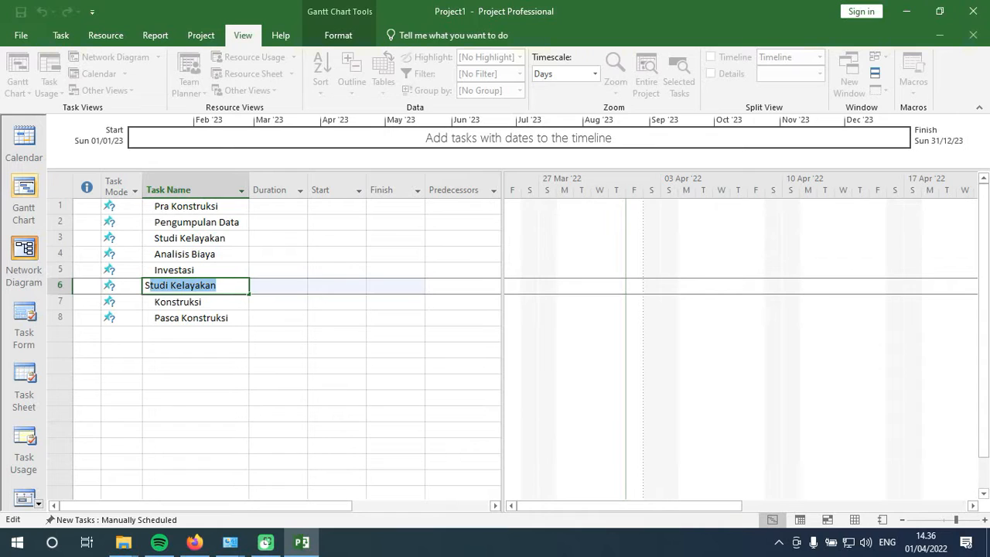
{"action": "type", "text": "urvei Lapa"}
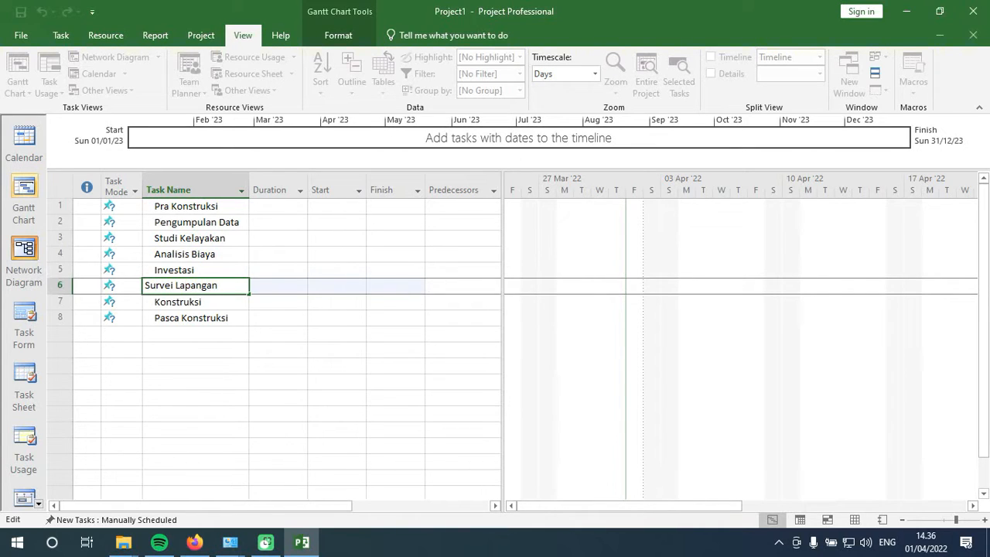
{"action": "type", "text": "ngan"}
{"action": "key", "text": "Return"}
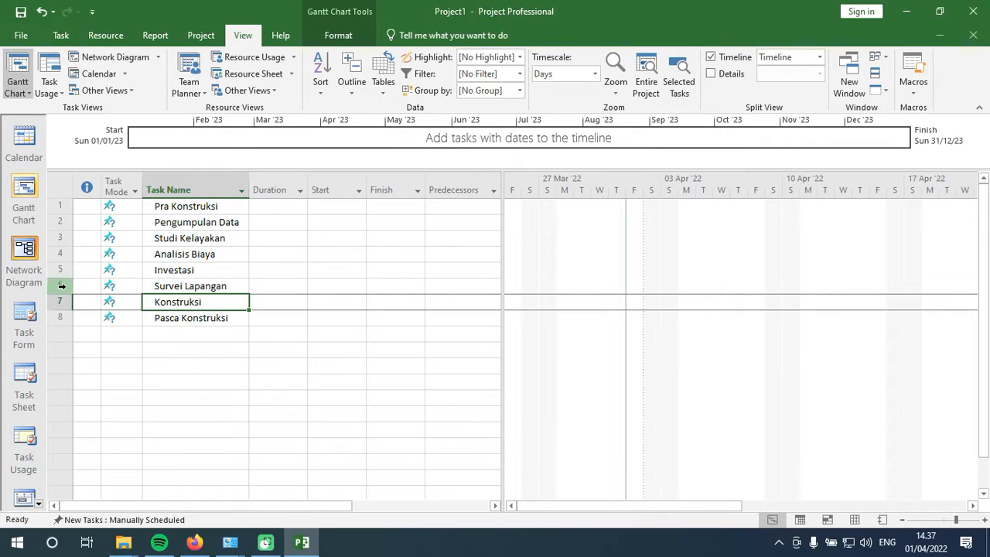
- Move the Survei Lapangan task to row 3, directly below Pengumpulan Data
{"action": "left_click", "coordinate": [62, 286]}
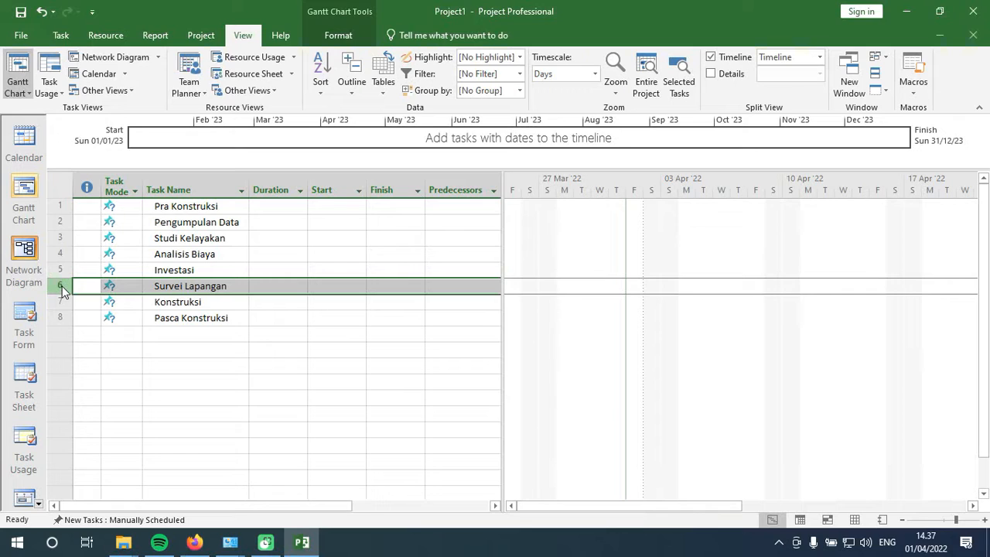
{"action": "mouse_move", "coordinate": [61, 286]}
{"action": "left_mouse_down"}
{"action": "mouse_move", "coordinate": [67, 247]}
{"action": "mouse_move", "coordinate": [63, 288]}
{"action": "left_mouse_up"}
{"action": "left_click_drag", "start_coordinate": [62, 289], "coordinate": [61, 231]}
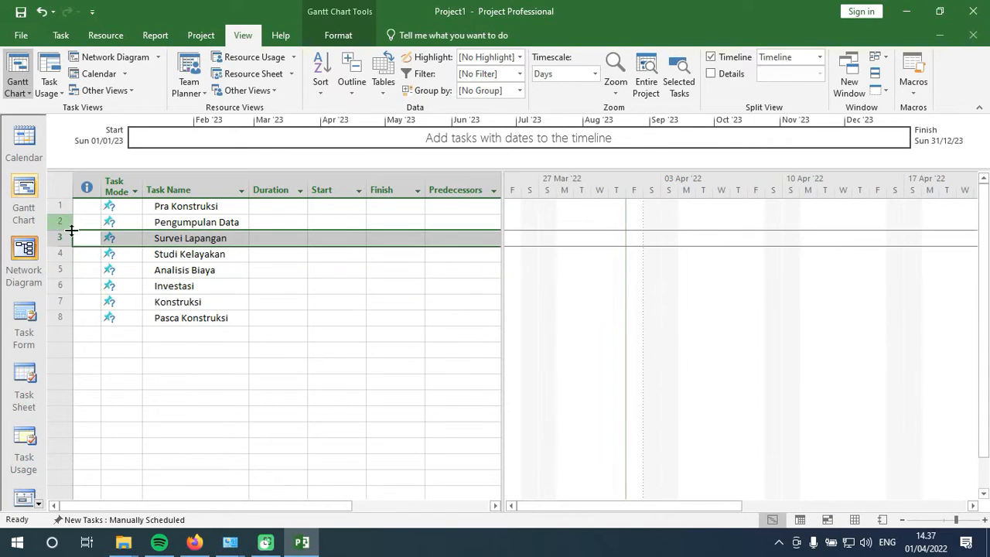
{"action": "left_click", "coordinate": [225, 282]}
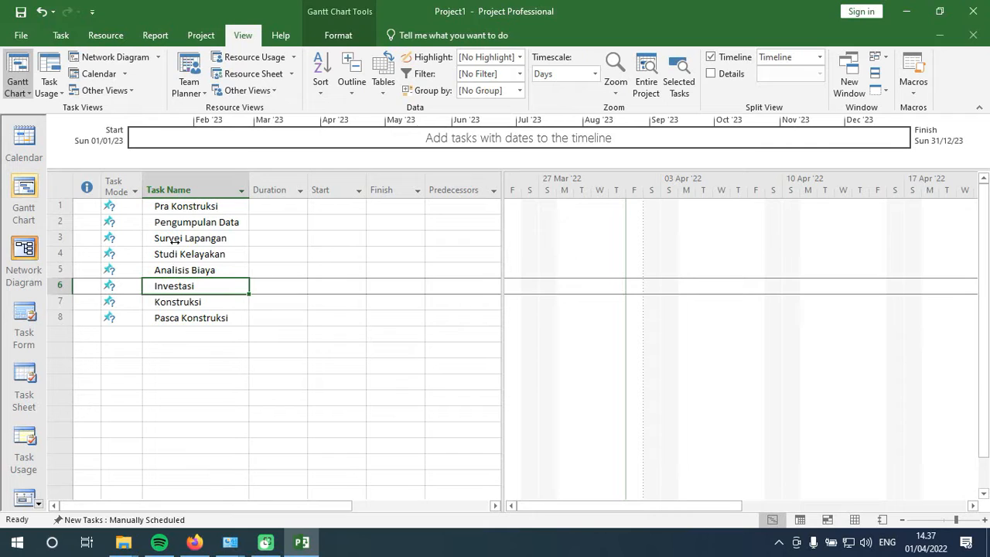
{"action": "left_click", "coordinate": [214, 298]}
{"action": "left_click", "coordinate": [173, 288]}
- Insert a task named "Perizinan Ruang" in row 7, between Investasi and Konstruksi
{"action": "left_click", "coordinate": [62, 302]}
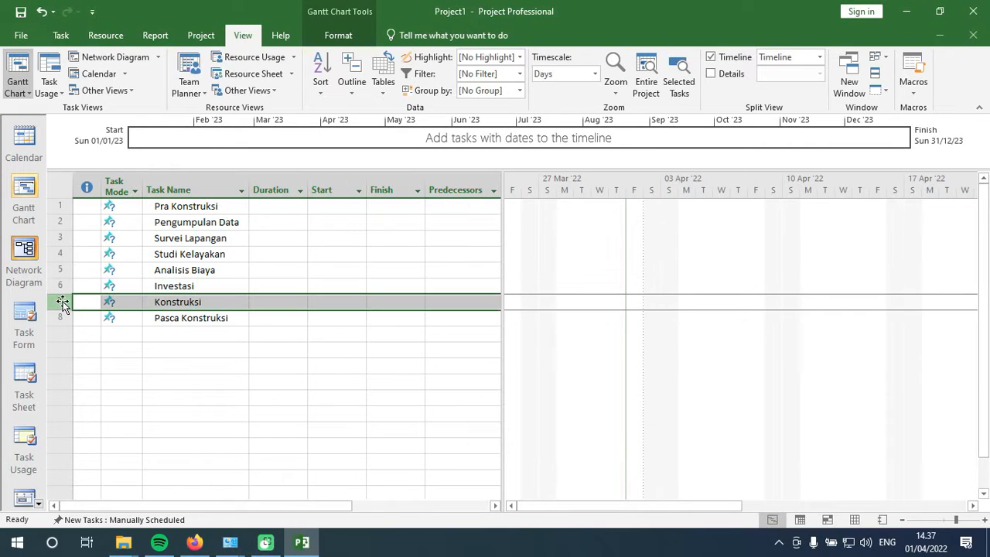
{"action": "right_click", "coordinate": [61, 302]}
{"action": "left_click", "coordinate": [89, 108]}
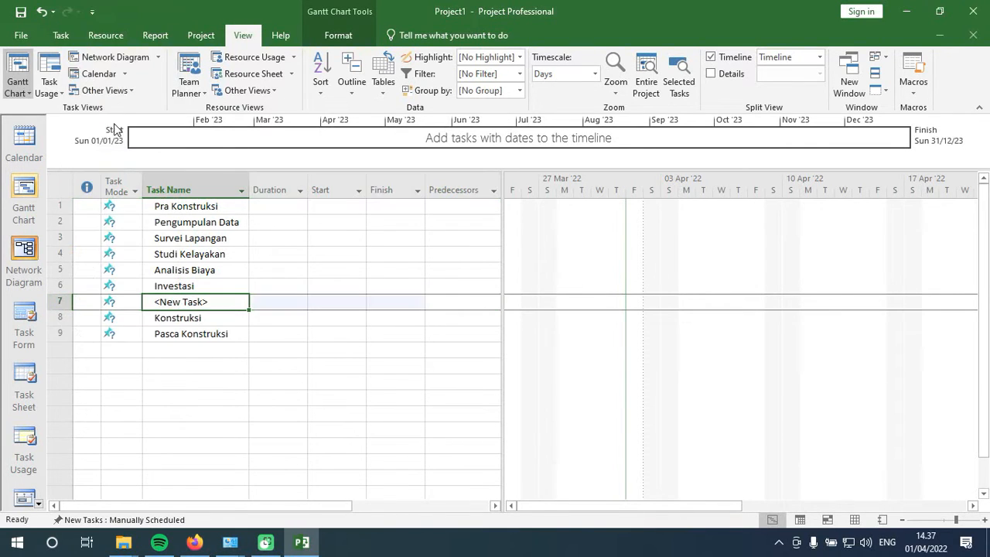
{"action": "left_click", "coordinate": [215, 304]}
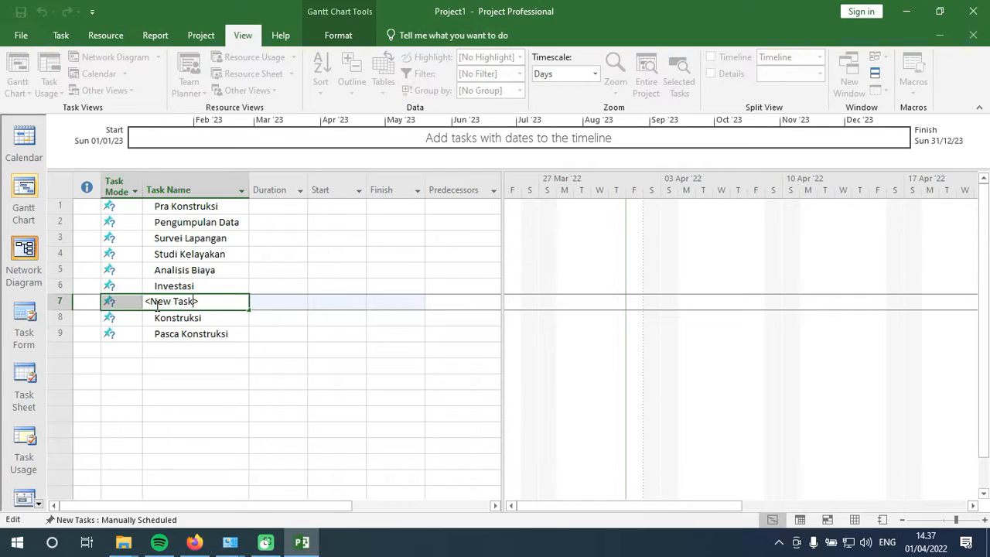
{"action": "left_click_drag", "start_coordinate": [145, 302], "coordinate": [200, 301]}
{"action": "key", "text": "BackSpace"}
{"action": "type", "text": "Perizinan Ruang"}
{"action": "left_click", "coordinate": [200, 301]}
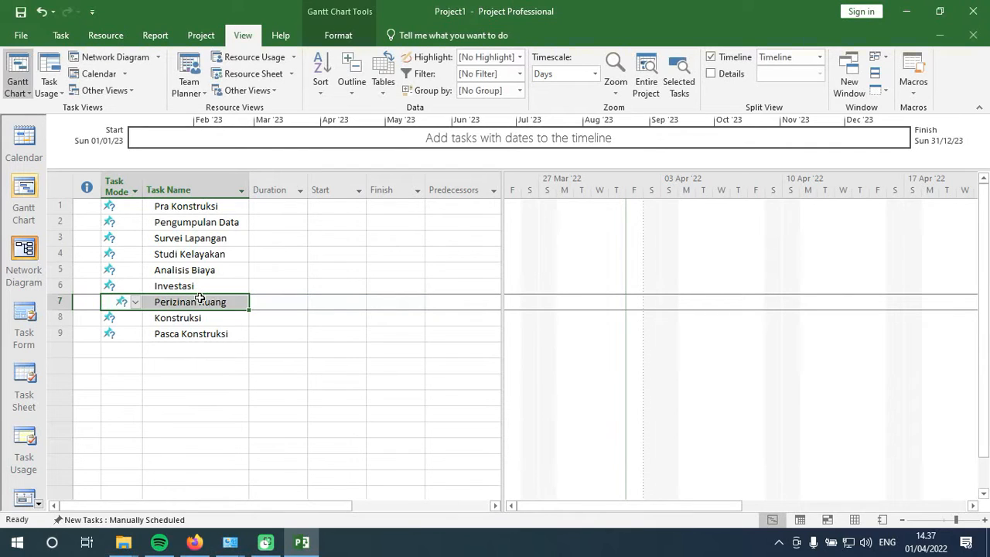
- Insert a task named "Perizinan Lingkungan" in row 8, between Perizinan Ruang and Konstruksi
{"action": "left_click", "coordinate": [60, 318]}
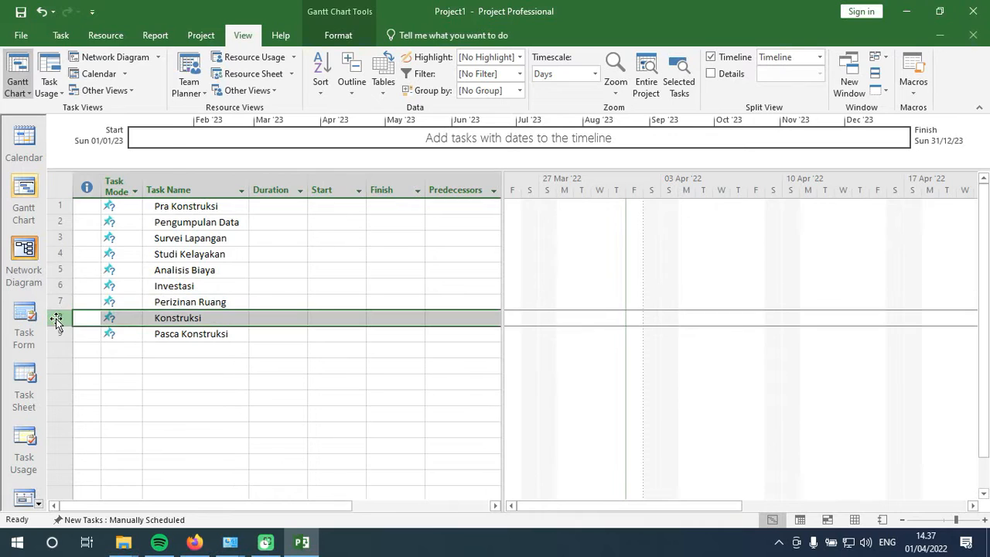
{"action": "right_click", "coordinate": [59, 320]}
{"action": "left_click", "coordinate": [112, 127]}
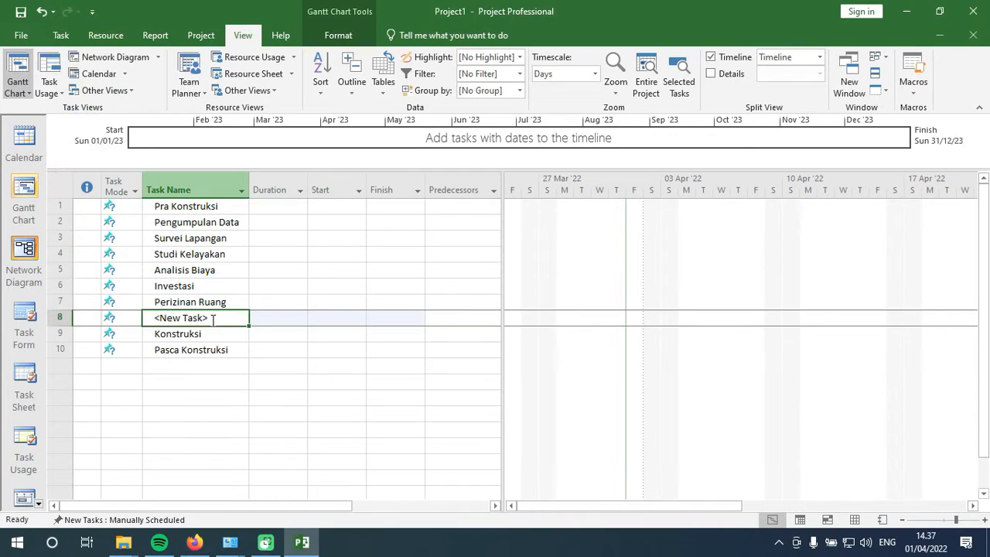
{"action": "left_click_drag", "start_coordinate": [190, 318], "coordinate": [224, 311]}
{"action": "left_click", "coordinate": [153, 317]}
{"action": "key", "text": "Delete"}
{"action": "key", "text": "Delete"}
{"action": "key", "text": "Delete"}
{"action": "key", "text": "Delete"}
{"action": "key", "text": "Delete"}
{"action": "key", "text": "Delete"}
{"action": "key", "text": "Delete"}
{"action": "key", "text": "Delete"}
{"action": "key", "text": "Delete"}
{"action": "key", "text": "Delete"}
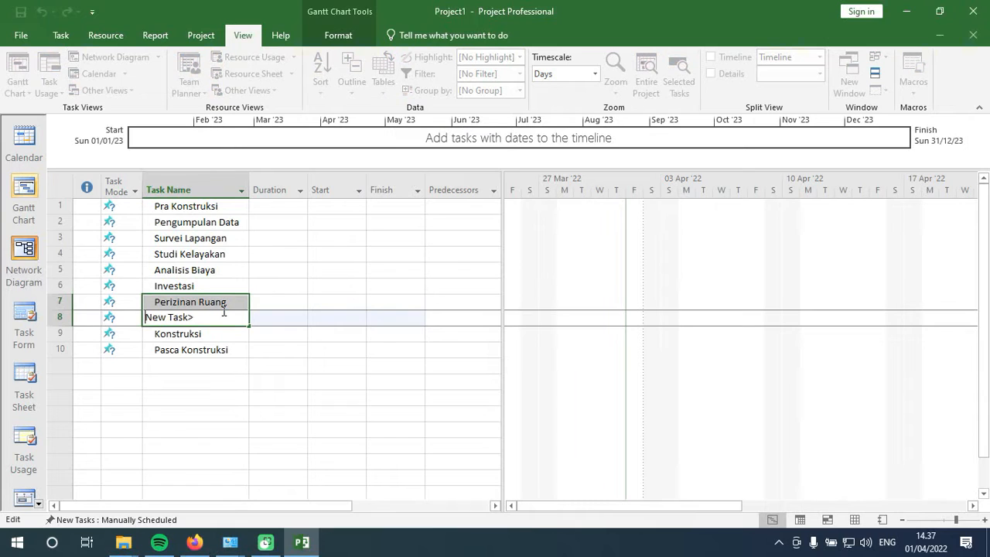
{"action": "type", "text": "PEri"}
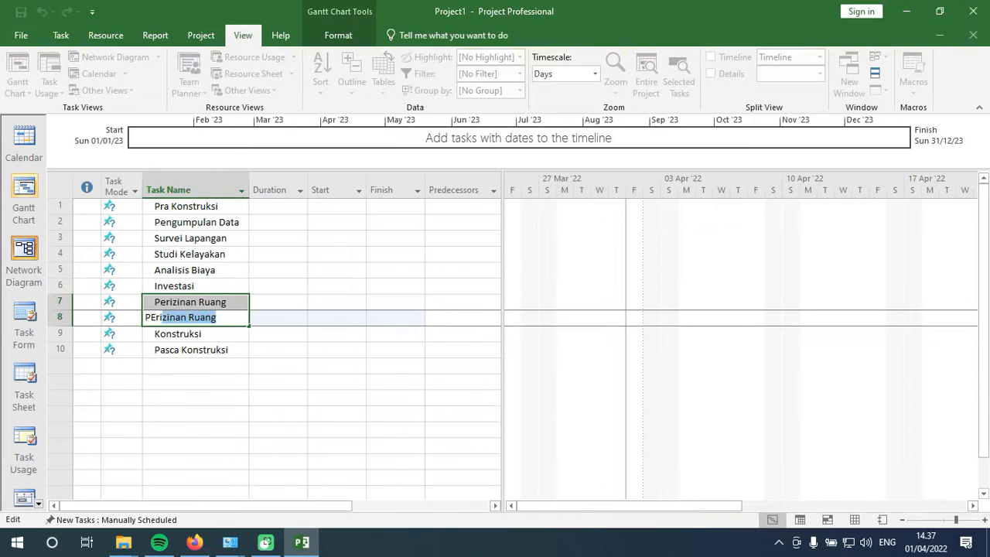
{"action": "key", "text": "Delete"}
{"action": "type", "text": "erizna"}
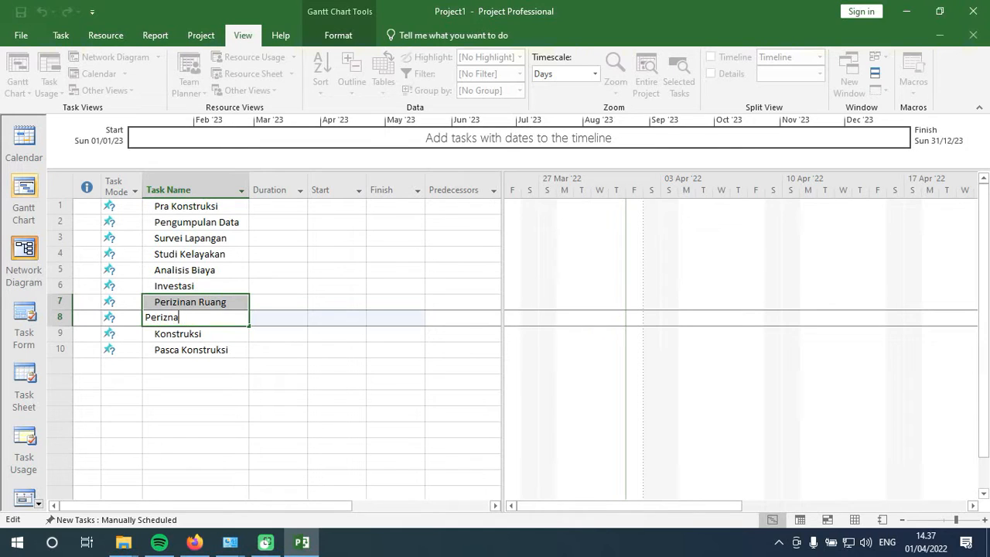
{"action": "type", "text": "ninan Lingkungan"}
{"action": "key", "text": "Return"}
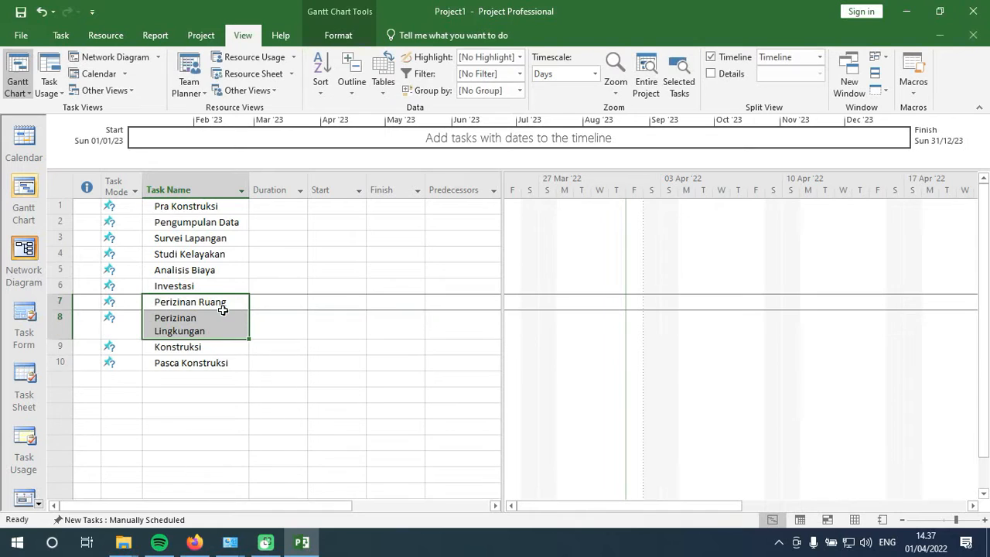
{"action": "left_click", "coordinate": [224, 334]}
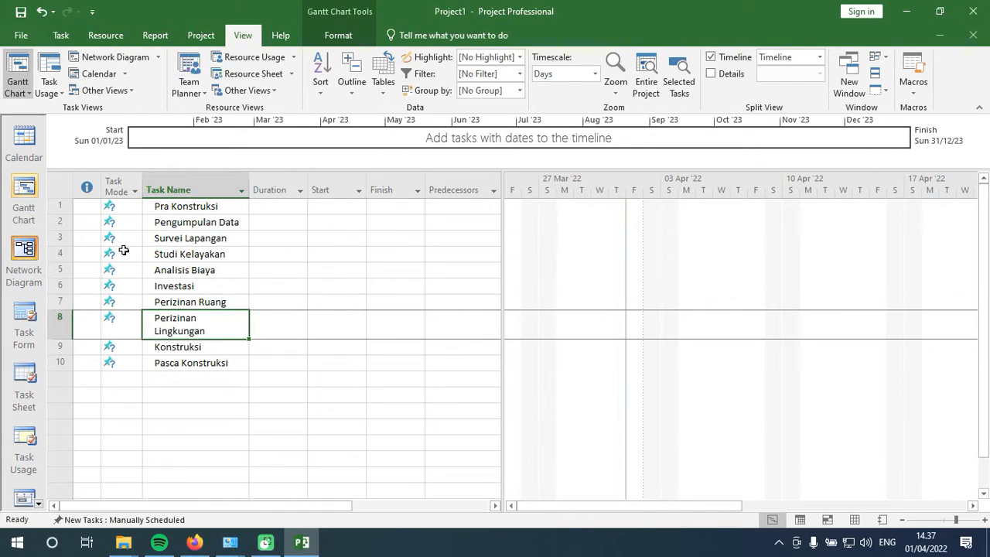
- Indent the tasks from Pengumpulan Data through Perizinan Lingkungan one level to make them subtasks of Pra Konstruksi
{"action": "left_click", "coordinate": [178, 224]}
{"action": "left_click", "coordinate": [111, 206]}
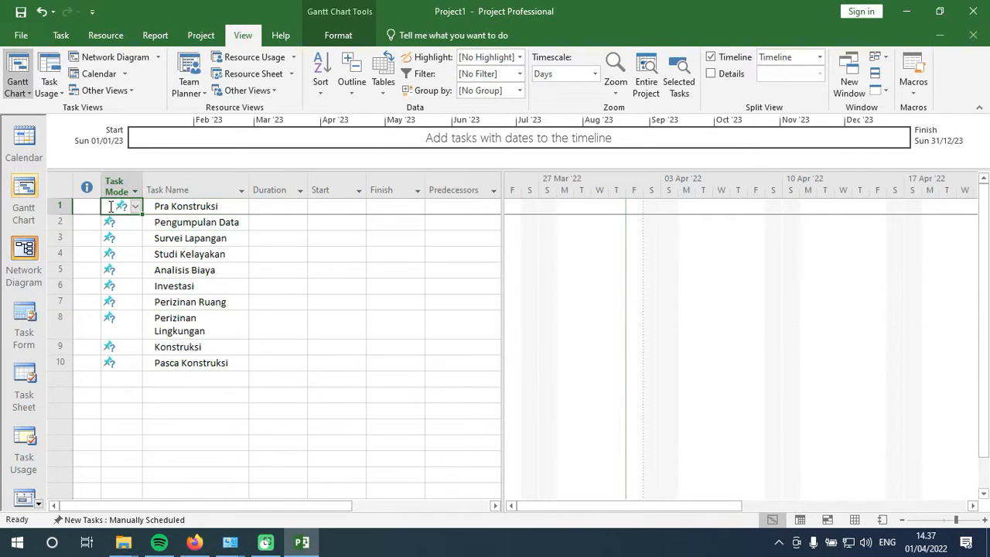
{"action": "left_click_drag", "start_coordinate": [66, 222], "coordinate": [60, 325]}
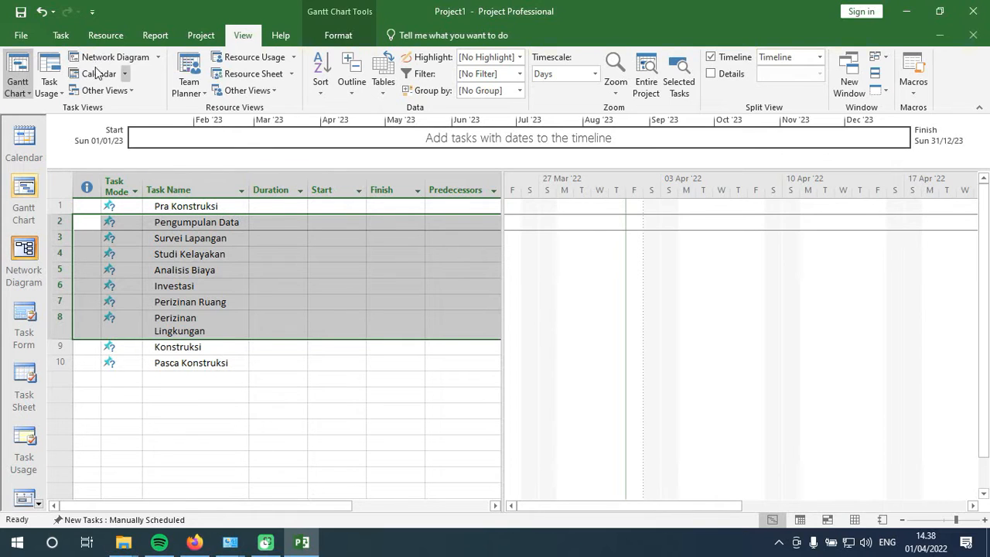
{"action": "left_click", "coordinate": [69, 39]}
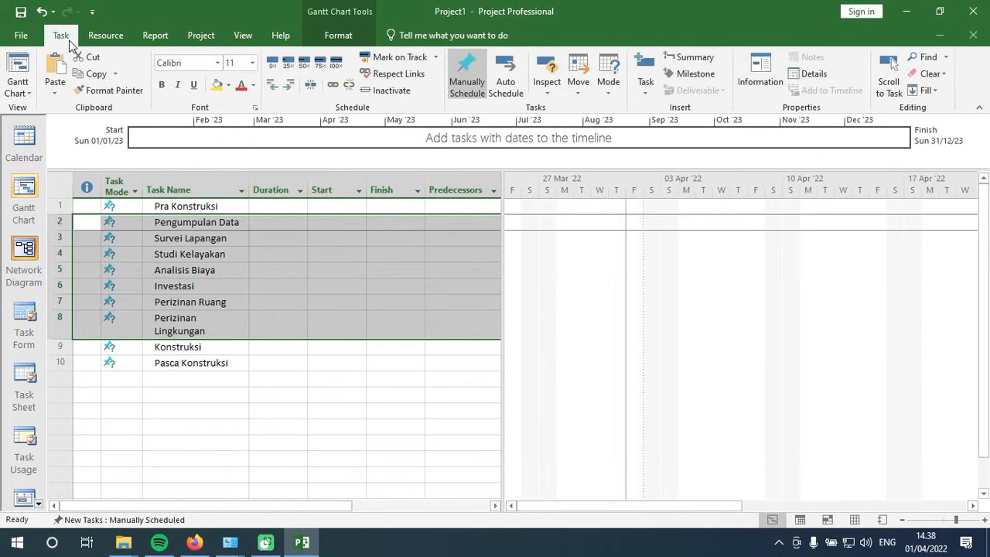
{"action": "left_click", "coordinate": [288, 90]}
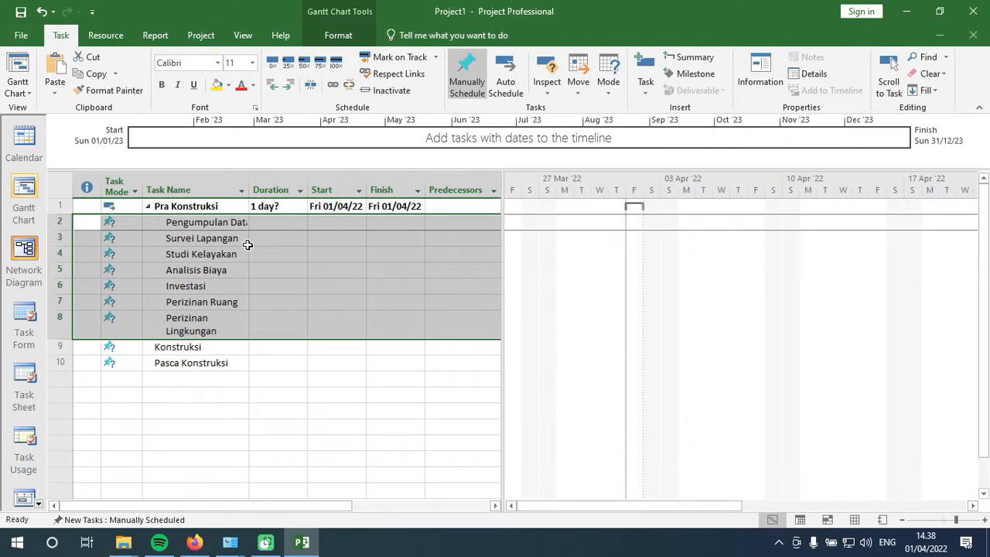
{"action": "left_click", "coordinate": [208, 255]}
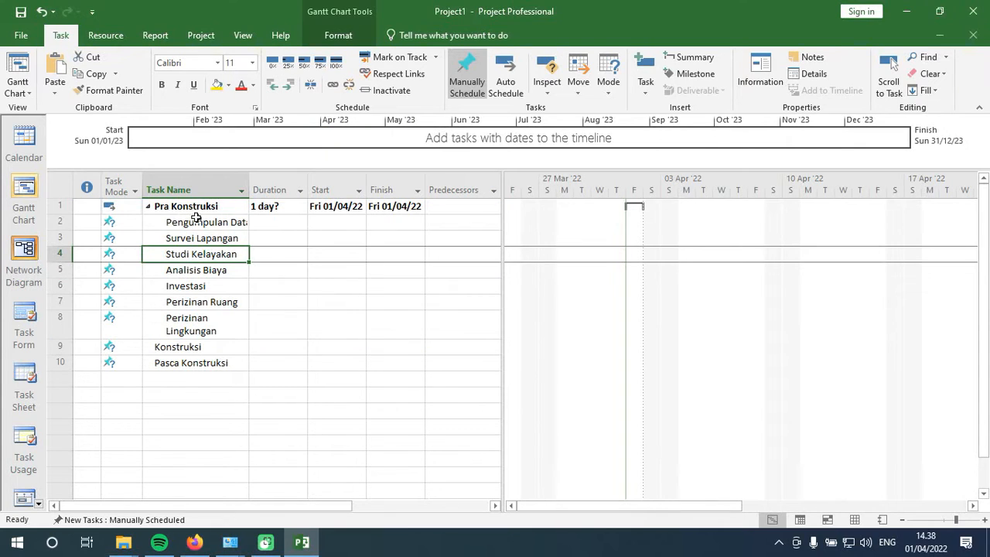
{"action": "left_click", "coordinate": [198, 224]}
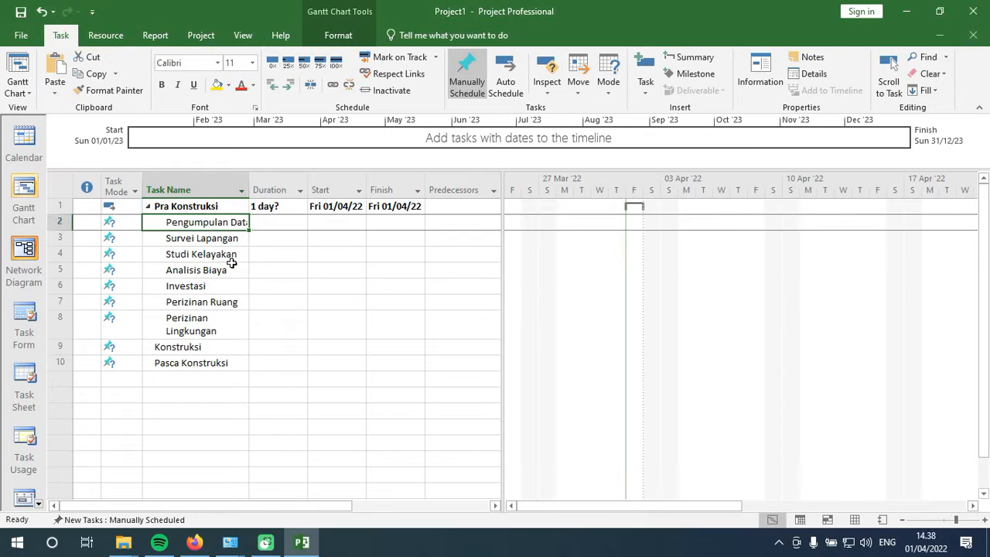
{"action": "left_click", "coordinate": [121, 222]}
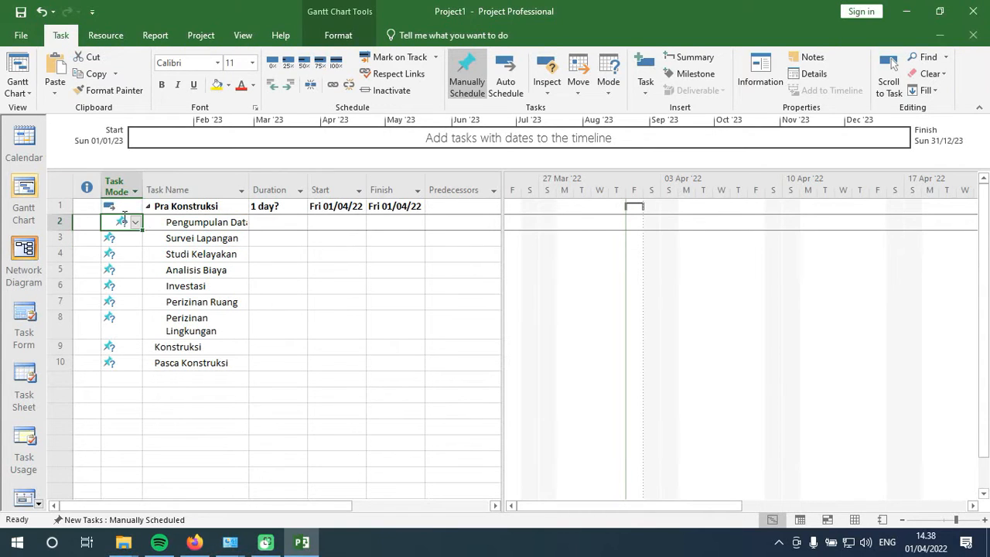
{"action": "left_click", "coordinate": [257, 323]}
- Insert a task named "Persiapan Lahan" in row 10, between Konstruksi and Pasca Konstruksi
{"action": "scroll", "coordinate": [217, 345], "scroll_direction": "down", "scroll_amount": 2}
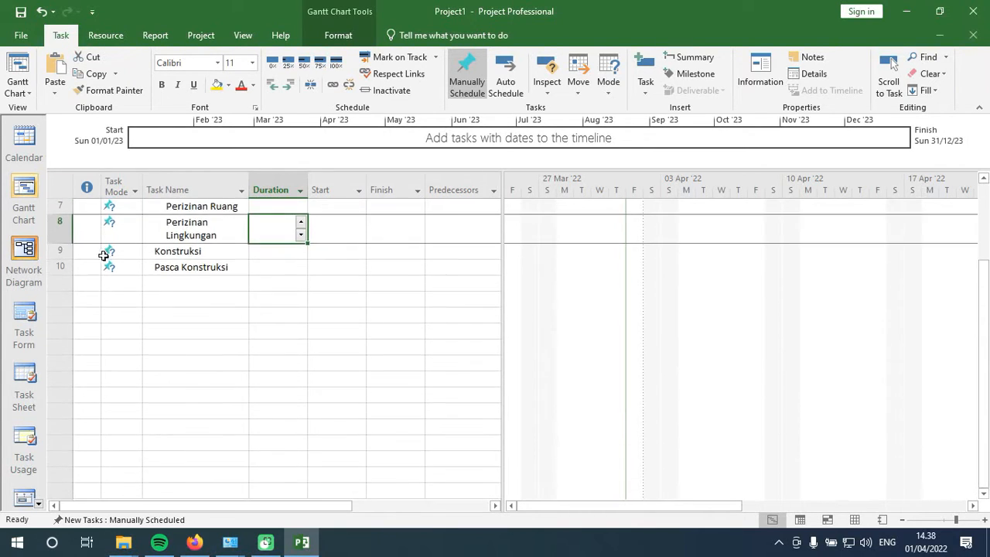
{"action": "left_click", "coordinate": [148, 267]}
{"action": "left_click", "coordinate": [62, 267]}
{"action": "right_click", "coordinate": [64, 268]}
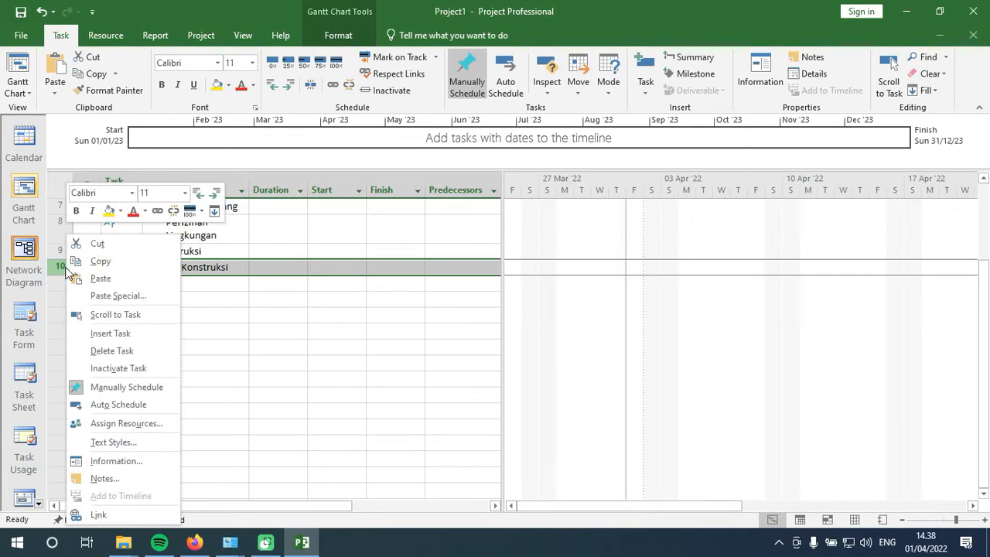
{"action": "left_click", "coordinate": [113, 334]}
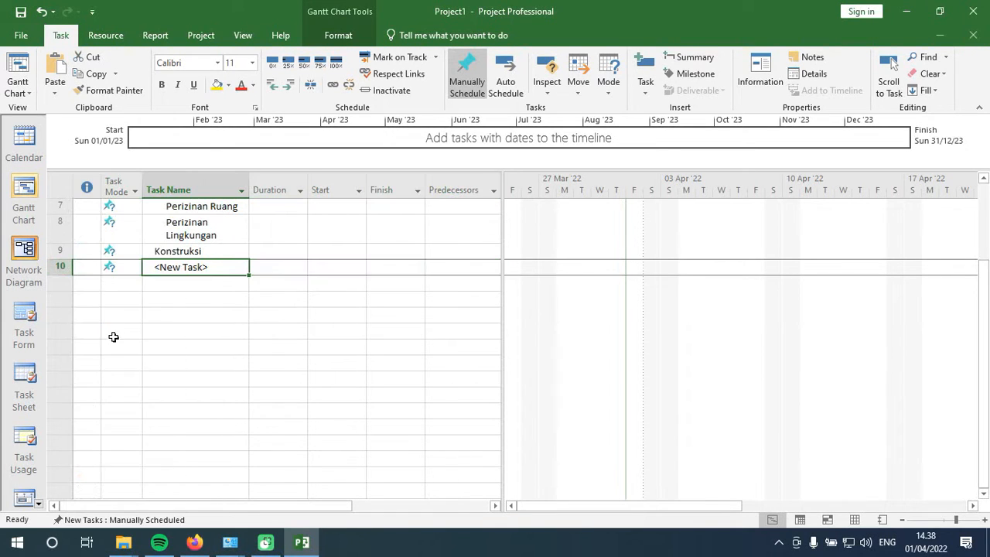
{"action": "left_click", "coordinate": [167, 267]}
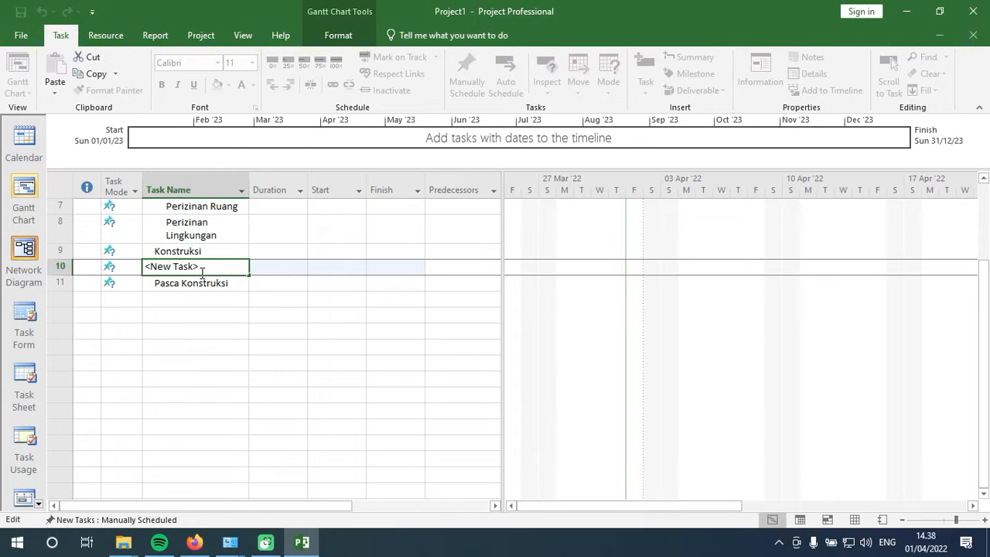
{"action": "mouse_move", "coordinate": [147, 266]}
{"action": "left_mouse_down"}
{"action": "mouse_move", "coordinate": [261, 267]}
{"action": "mouse_move", "coordinate": [141, 263]}
{"action": "left_mouse_up"}
{"action": "scroll", "coordinate": [238, 288], "scroll_direction": "up", "scroll_amount": 1}
{"action": "scroll", "coordinate": [238, 288], "scroll_direction": "up", "scroll_amount": 1}
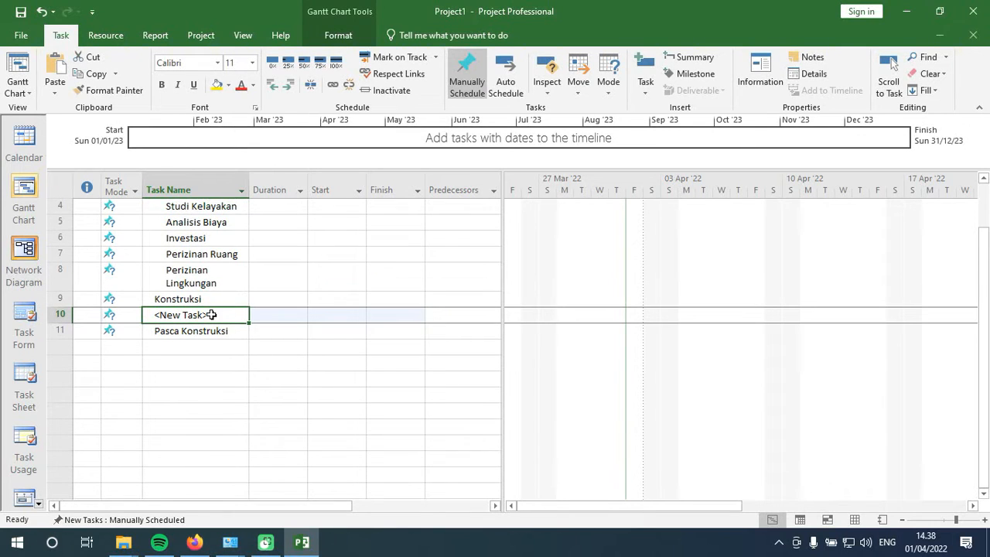
{"action": "left_click", "coordinate": [154, 314]}
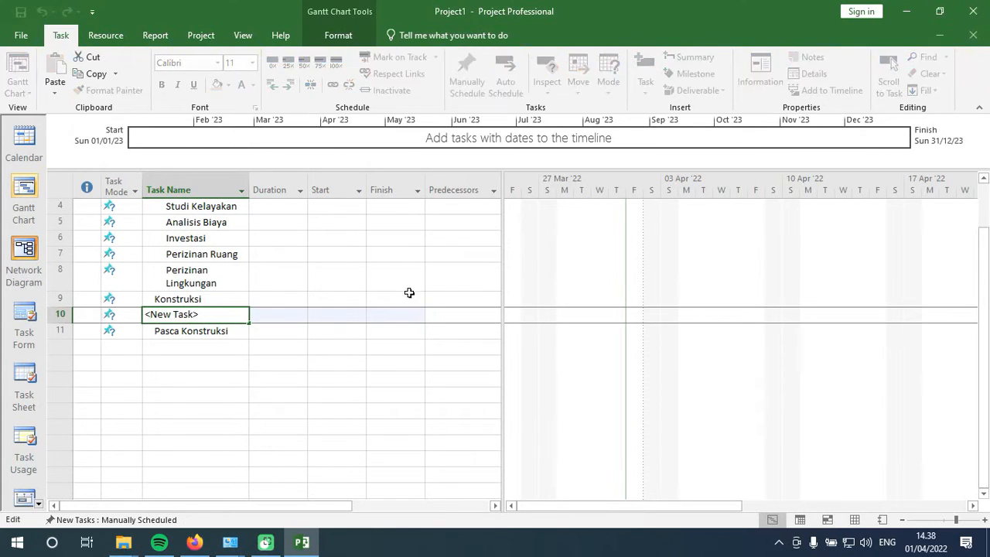
{"action": "key", "text": "BackSpace"}
{"action": "key", "text": "BackSpace"}
{"action": "key", "text": "BackSpace"}
{"action": "key", "text": "BackSpace"}
{"action": "key", "text": "BackSpace"}
{"action": "key", "text": "BackSpace"}
{"action": "key", "text": "BackSpace"}
{"action": "key", "text": "BackSpace"}
{"action": "key", "text": "BackSpace"}
{"action": "key", "text": "BackSpace"}
{"action": "type", "text": "LandC"}
{"action": "key", "text": "BackSpace"}
{"action": "key", "text": "BackSpace"}
{"action": "key", "text": "BackSpace"}
{"action": "key", "text": "BackSpace"}
{"action": "key", "text": "BackSpace"}
{"action": "key", "text": "BackSpace"}
{"action": "type", "text": "Persiapan Lahan"}
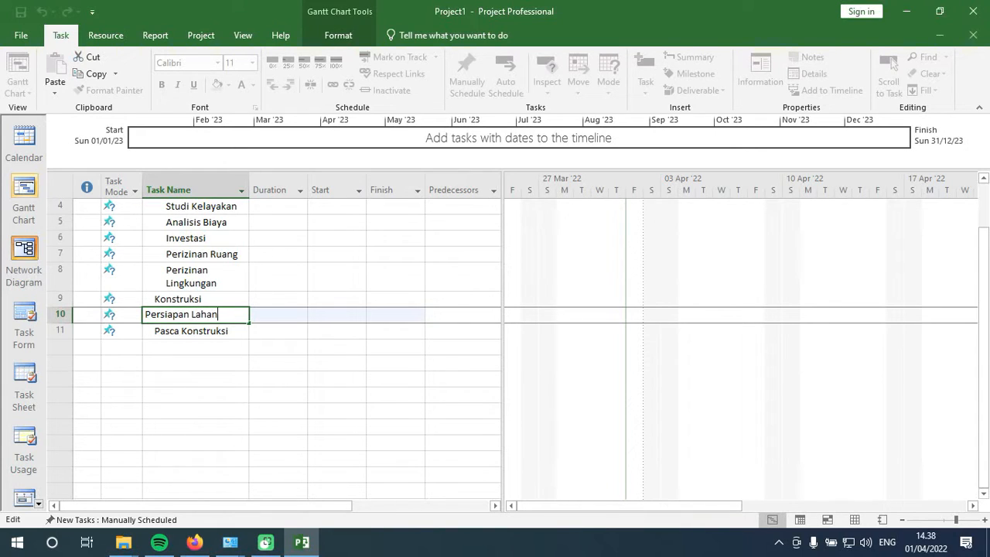
{"action": "key", "text": "Return"}
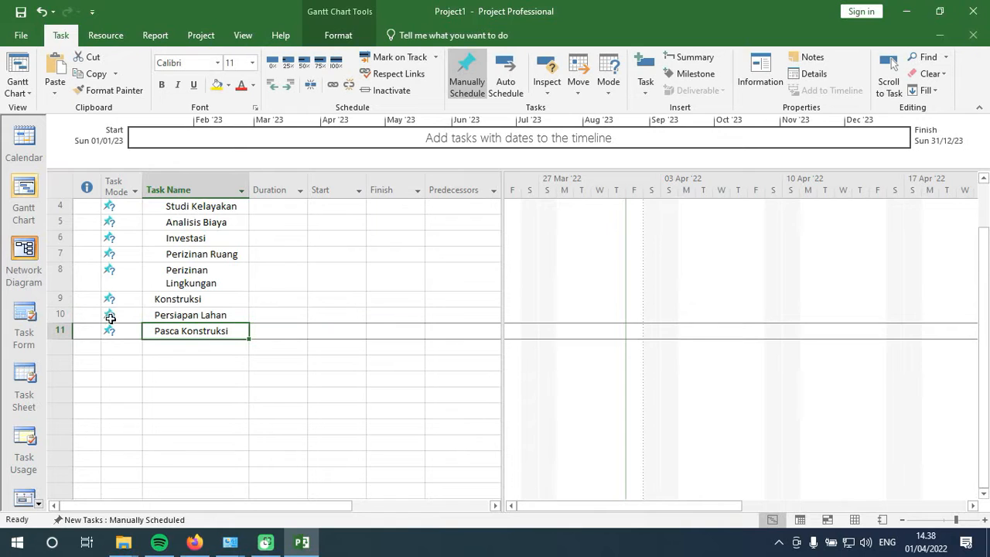
- Move the Persiapan Lahan task to row 7 within Pra Konstruksi, between Investasi and Perizinan Ruang
{"action": "scroll", "coordinate": [95, 317], "scroll_direction": "up", "scroll_amount": 2}
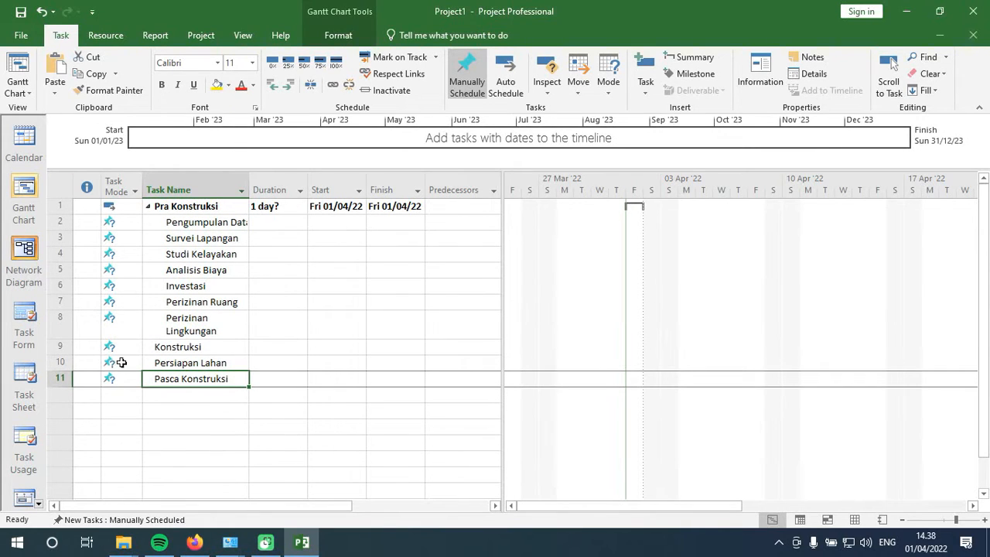
{"action": "left_click", "coordinate": [96, 364]}
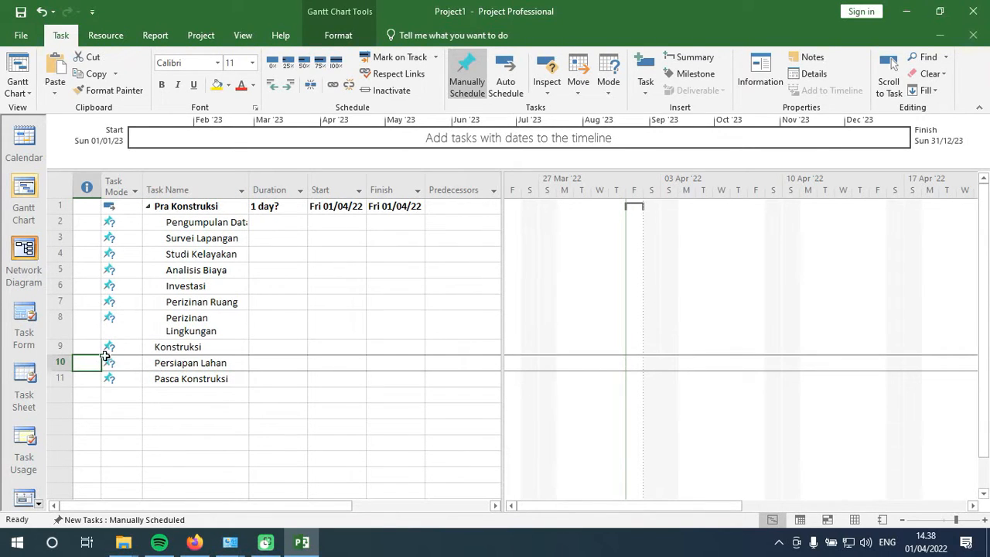
{"action": "left_click", "coordinate": [65, 362]}
{"action": "left_click_drag", "start_coordinate": [65, 364], "coordinate": [69, 287]}
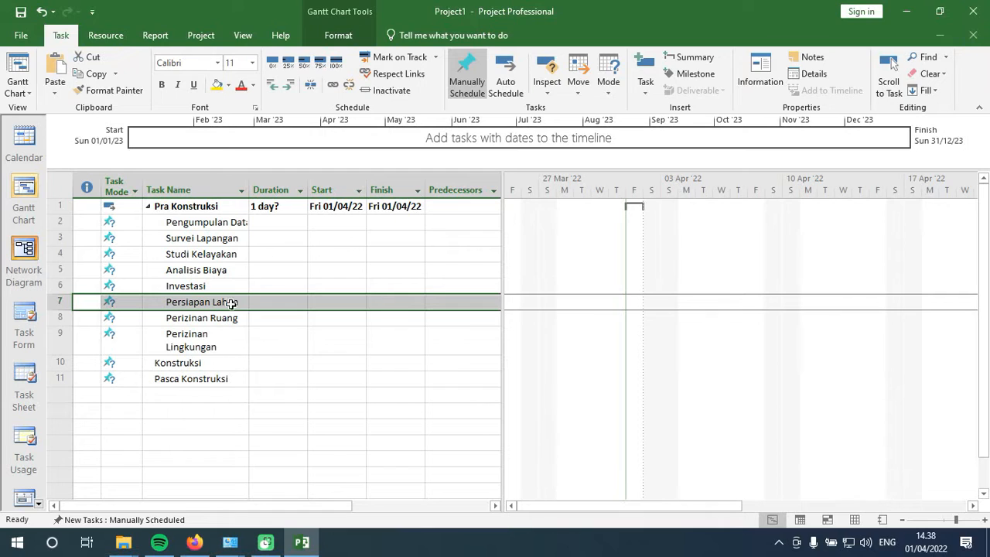
- Insert a task named "Pembebasan Lahan" in row 8, between Persiapan Lahan and Perizinan Ruang
{"action": "scroll", "coordinate": [236, 325], "scroll_direction": "down", "scroll_amount": 1}
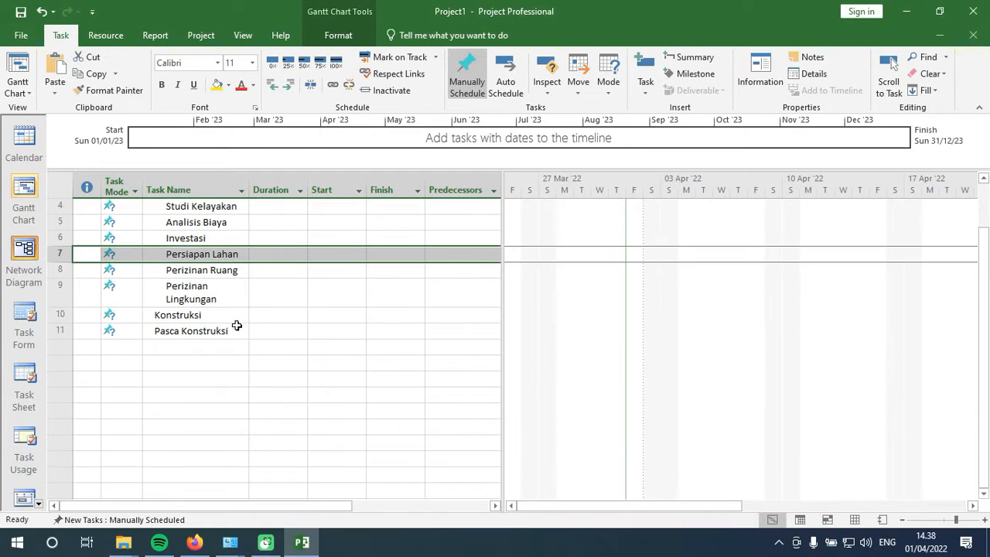
{"action": "left_click", "coordinate": [188, 303]}
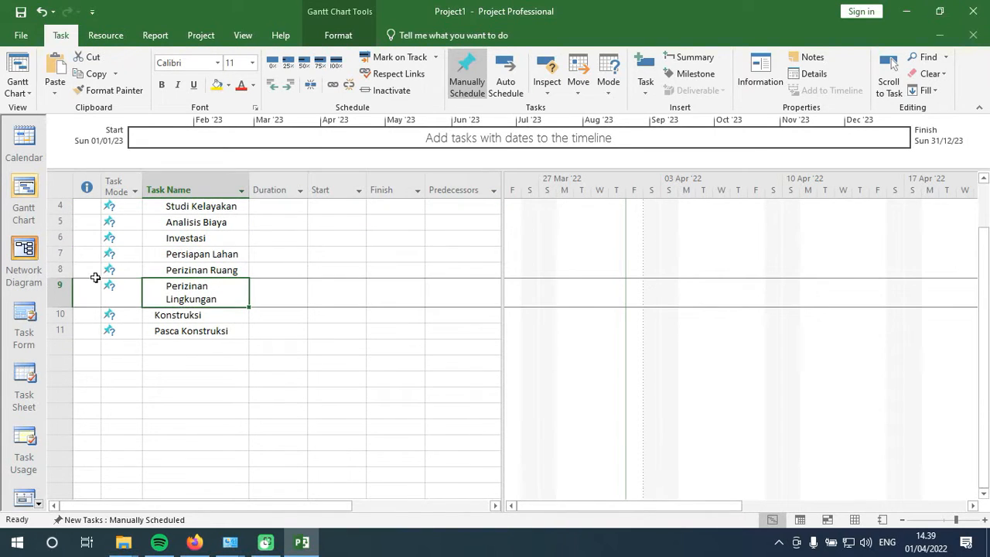
{"action": "right_click", "coordinate": [71, 269]}
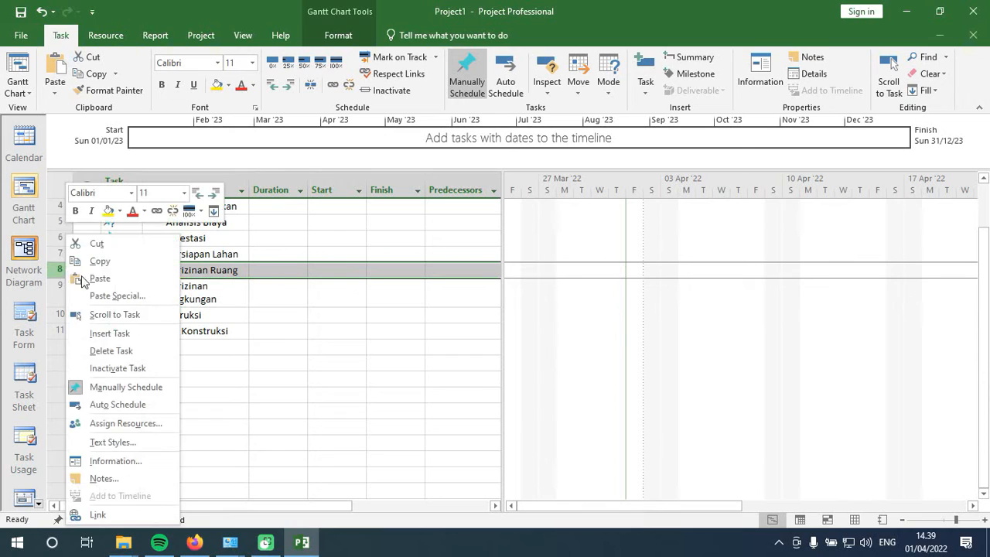
{"action": "left_click", "coordinate": [126, 333]}
{"action": "left_click", "coordinate": [166, 264]}
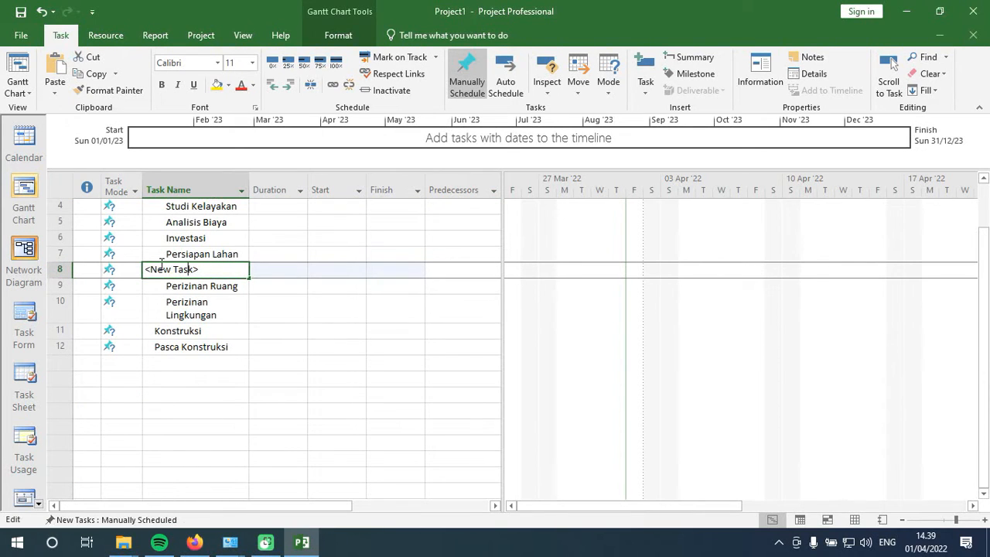
{"action": "key", "text": "BackSpace"}
{"action": "key", "text": "BackSpace"}
{"action": "key", "text": "BackSpace"}
{"action": "key", "text": "BackSpace"}
{"action": "key", "text": "BackSpace"}
{"action": "key", "text": "BackSpace"}
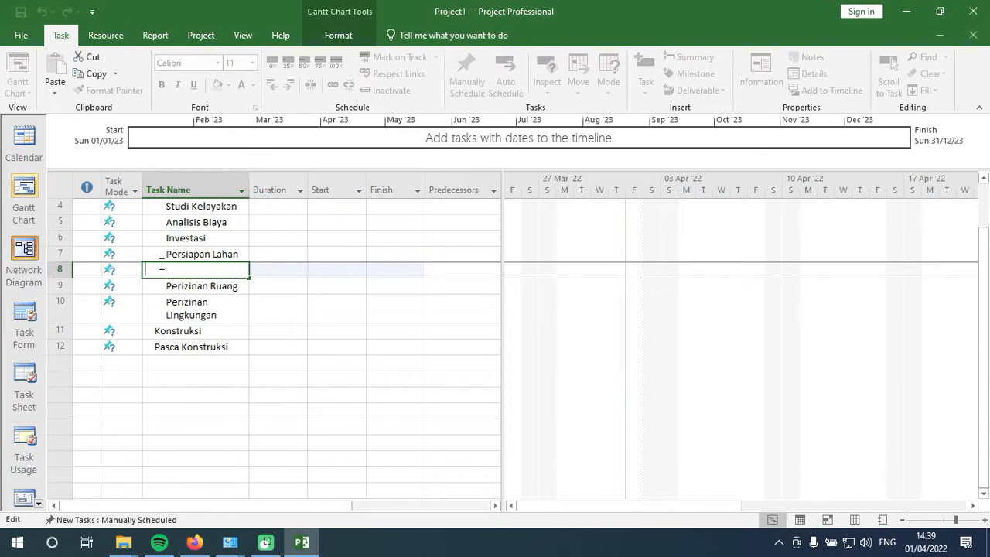
{"action": "type", "text": "Pembebasan Laha"}
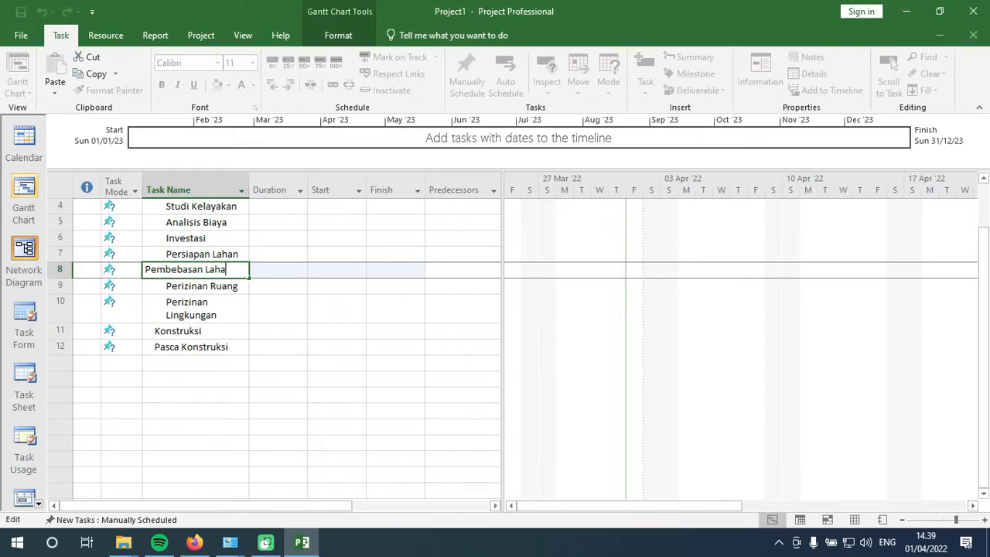
{"action": "type", "text": "n"}
{"action": "key", "text": "Return"}
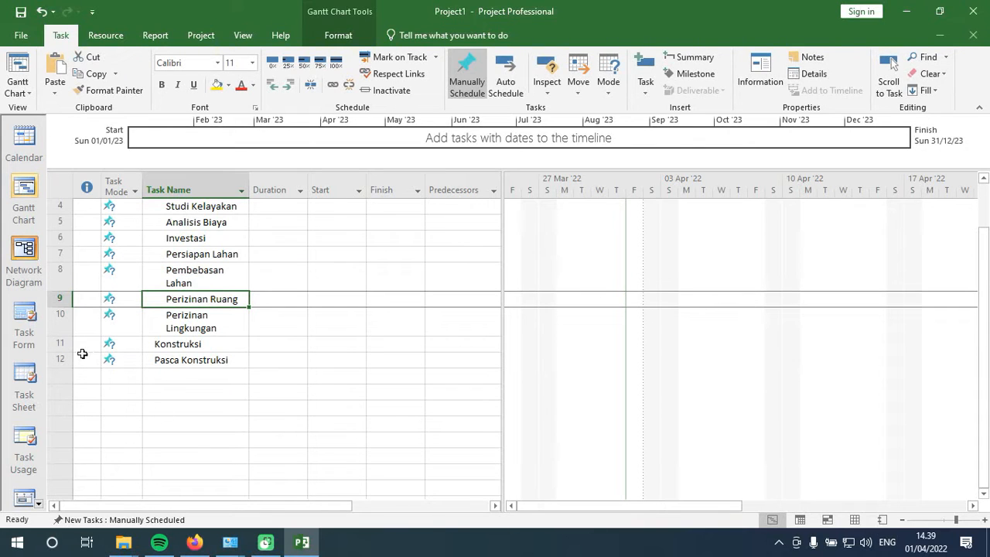
- Insert a task named "Land Clearing" in row 12, between Konstruksi and Pasca Konstruksi
{"action": "left_click", "coordinate": [64, 359]}
{"action": "right_click", "coordinate": [64, 357]}
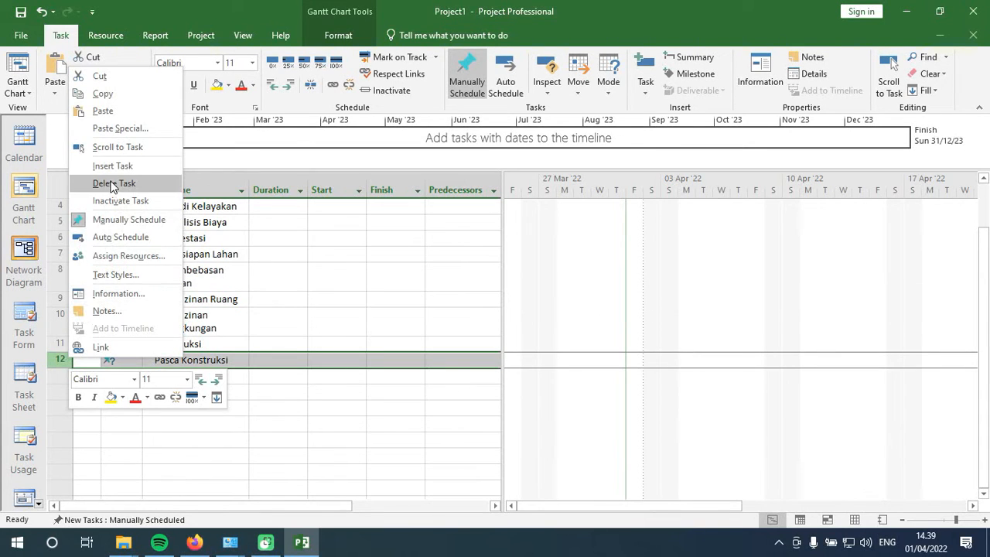
{"action": "left_click", "coordinate": [113, 166]}
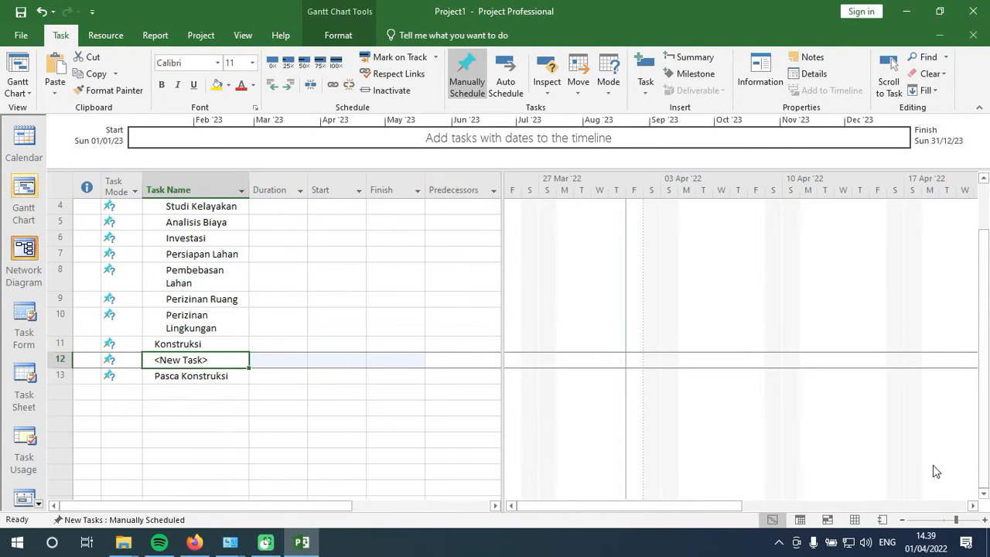
{"action": "left_click", "coordinate": [912, 515]}
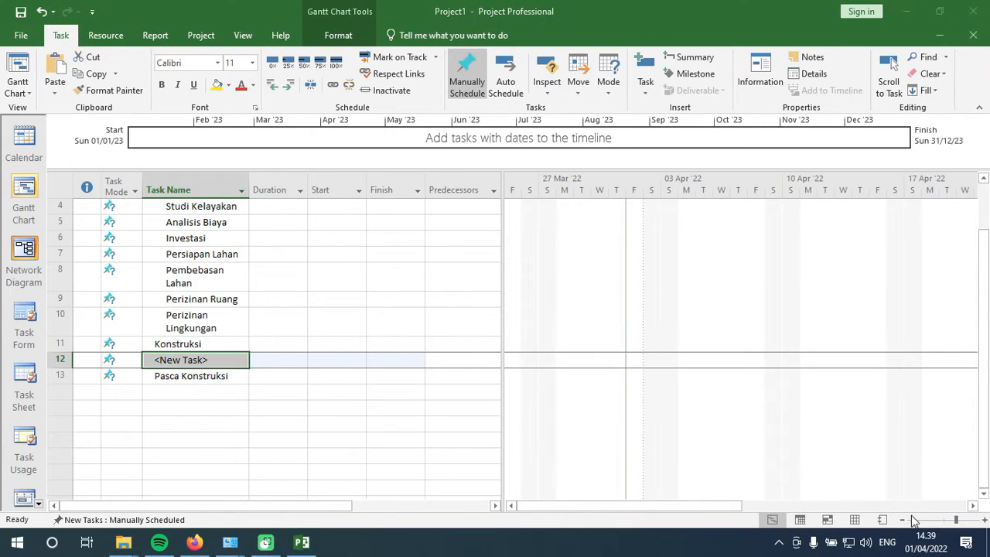
{"action": "left_click", "coordinate": [170, 359]}
{"action": "left_click_drag", "start_coordinate": [156, 359], "coordinate": [198, 361]}
{"action": "key", "text": "BackSpace"}
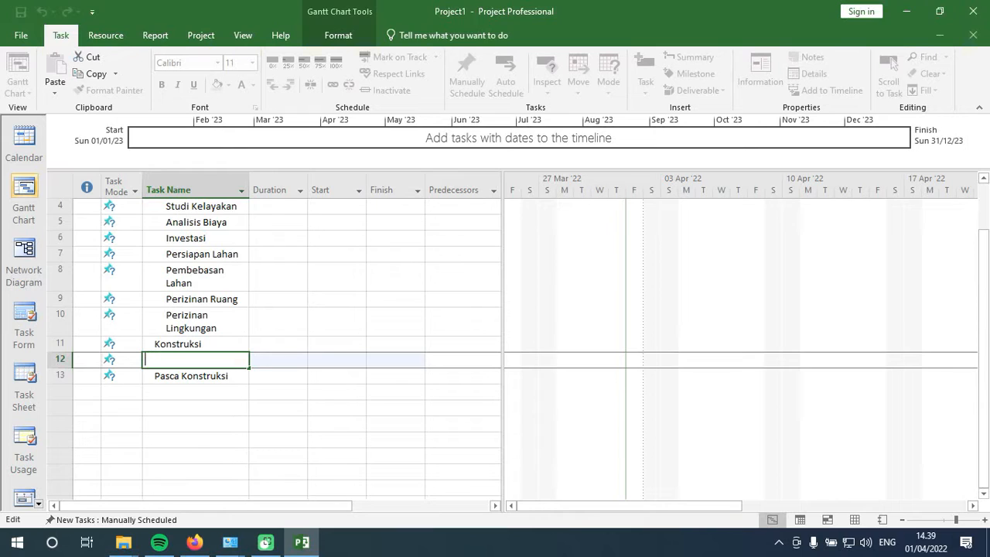
{"action": "type", "text": "Land Cel"}
{"action": "type", "text": "aring"}
{"action": "key", "text": "Return"}
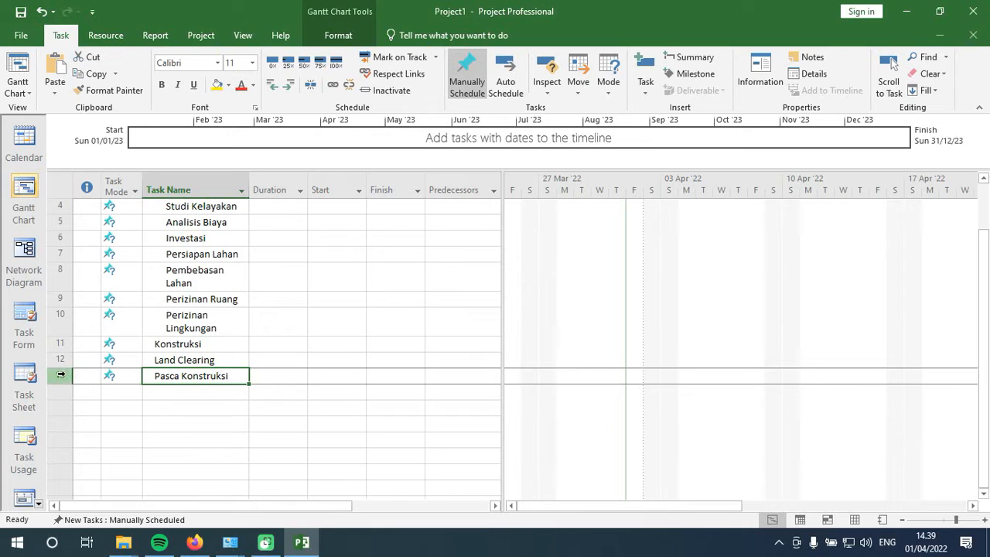
- Insert a task named "Pemasangan Pondasi" in row 13, between Land Clearing and Pasca Konstruksi
{"action": "left_click", "coordinate": [61, 375]}
{"action": "right_click", "coordinate": [60, 375]}
{"action": "left_click", "coordinate": [130, 185]}
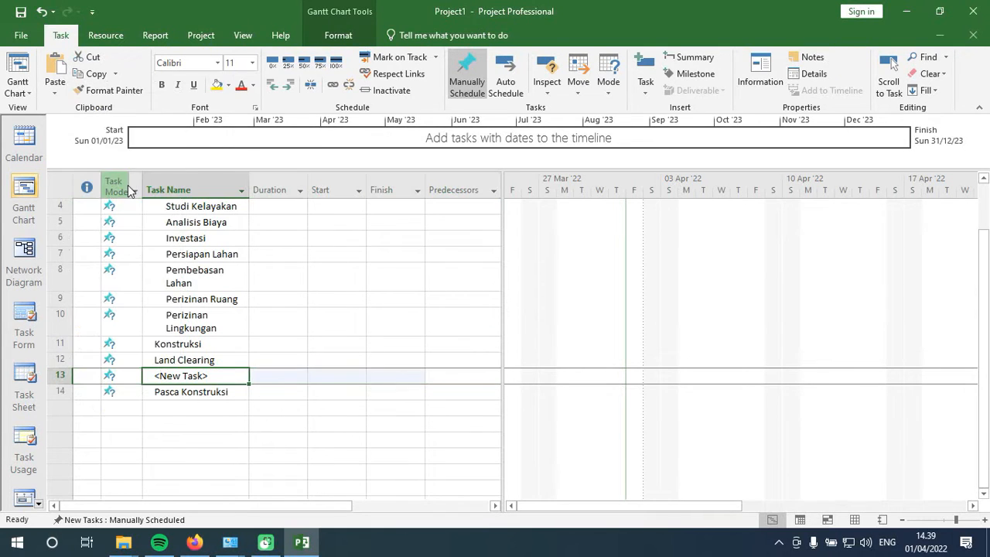
{"action": "left_click", "coordinate": [154, 374]}
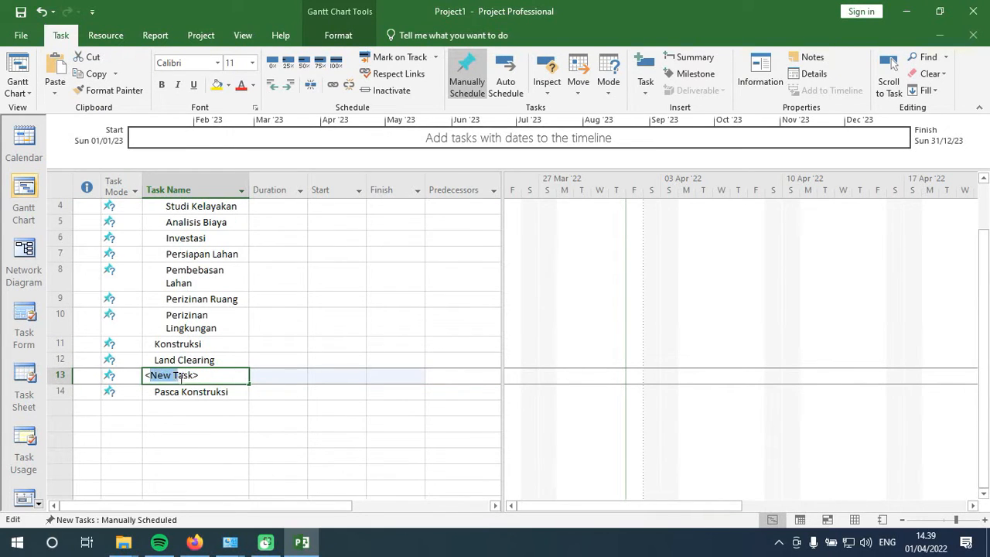
{"action": "type", "text": "<"}
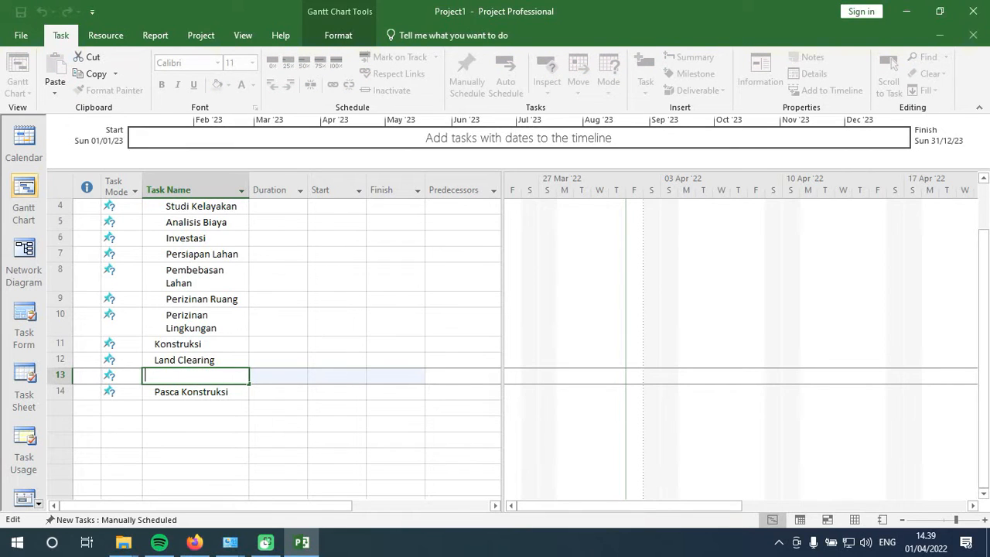
{"action": "type", "text": "Pemasangan Pondasi"}
{"action": "key", "text": "Return"}
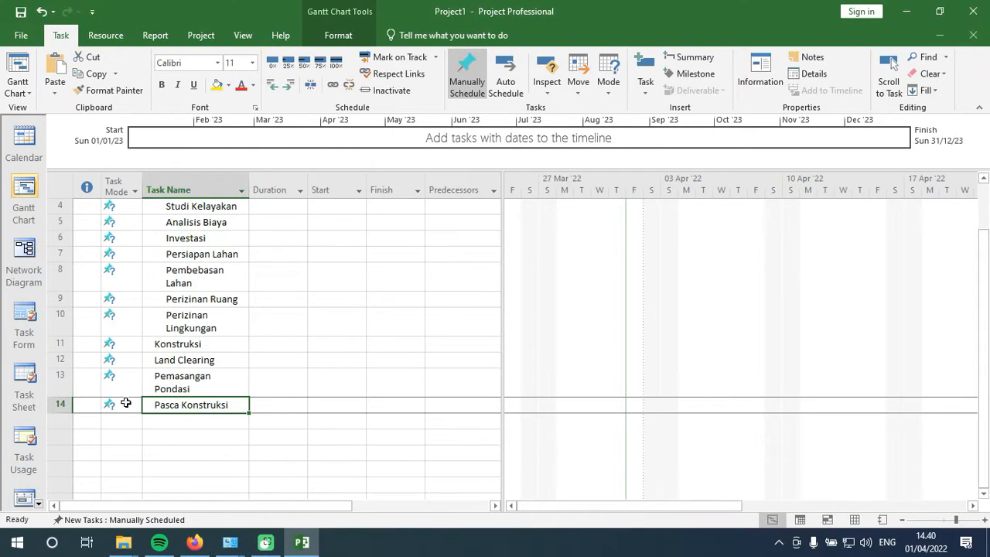
- Insert a task named "Pemasangan Kincir Air" in row 14, between Pemasangan Pondasi and Pasca Konstruksi
{"action": "right_click", "coordinate": [62, 406]}
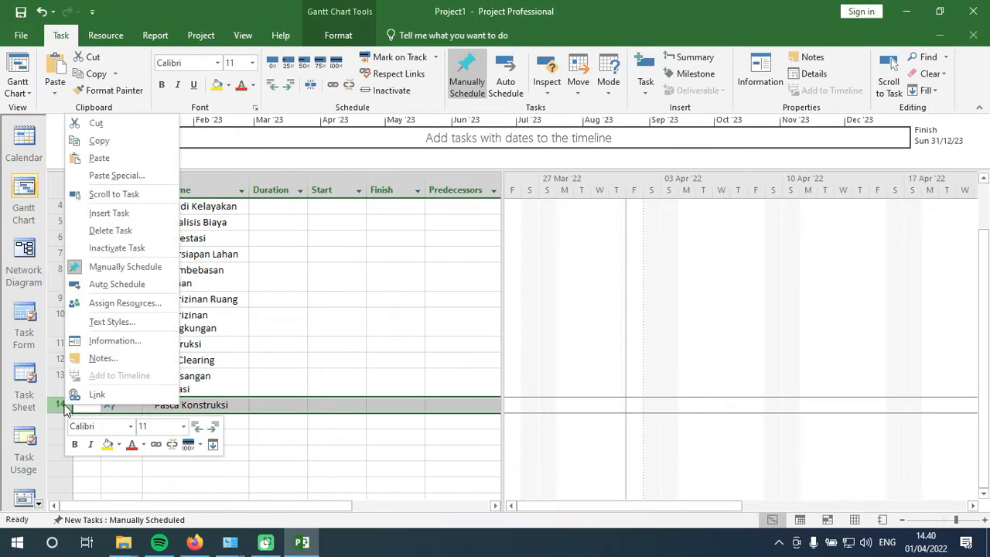
{"action": "left_click", "coordinate": [116, 213]}
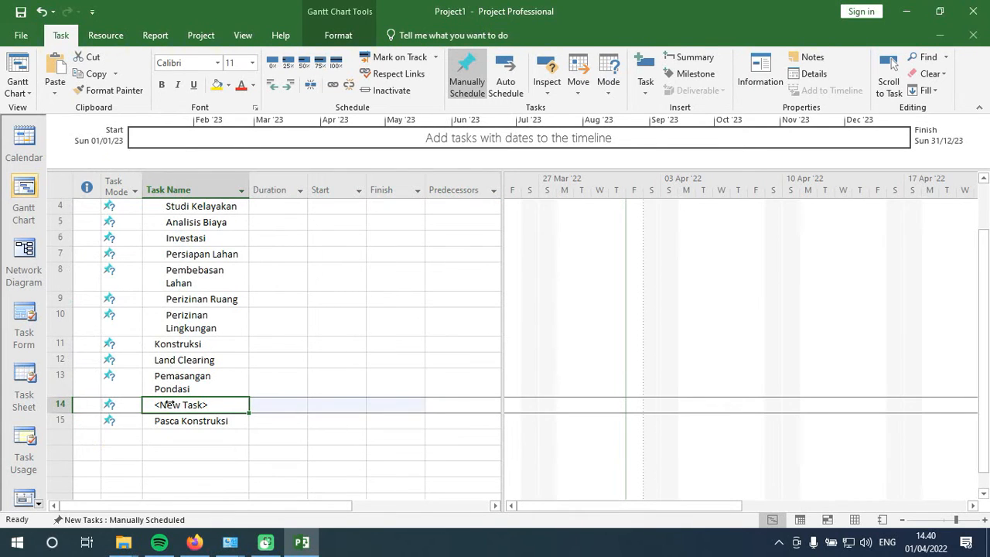
{"action": "left_click", "coordinate": [155, 404]}
{"action": "left_click_drag", "start_coordinate": [150, 404], "coordinate": [209, 410]}
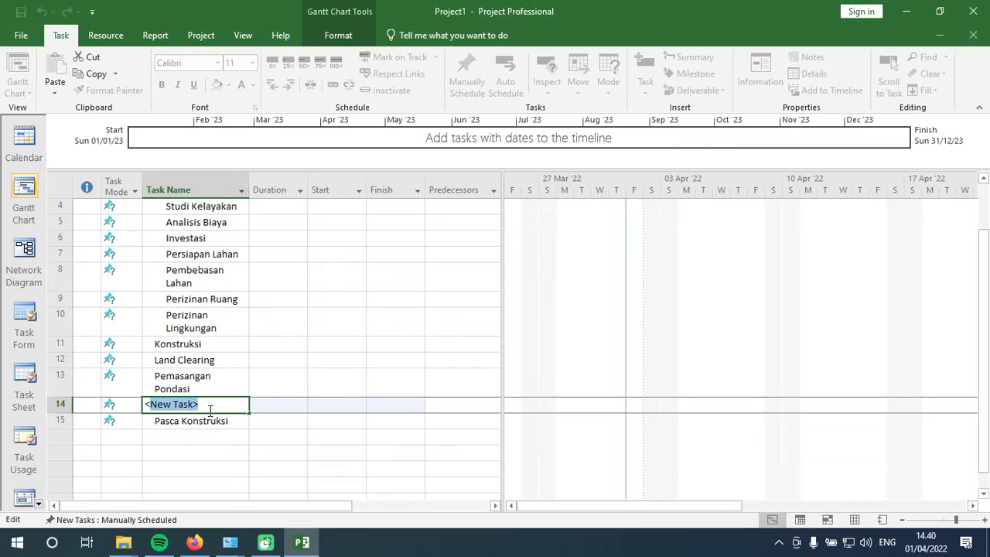
{"action": "key", "text": "BackSpace"}
{"action": "key", "text": "BackSpace"}
{"action": "type", "text": "Pe"}
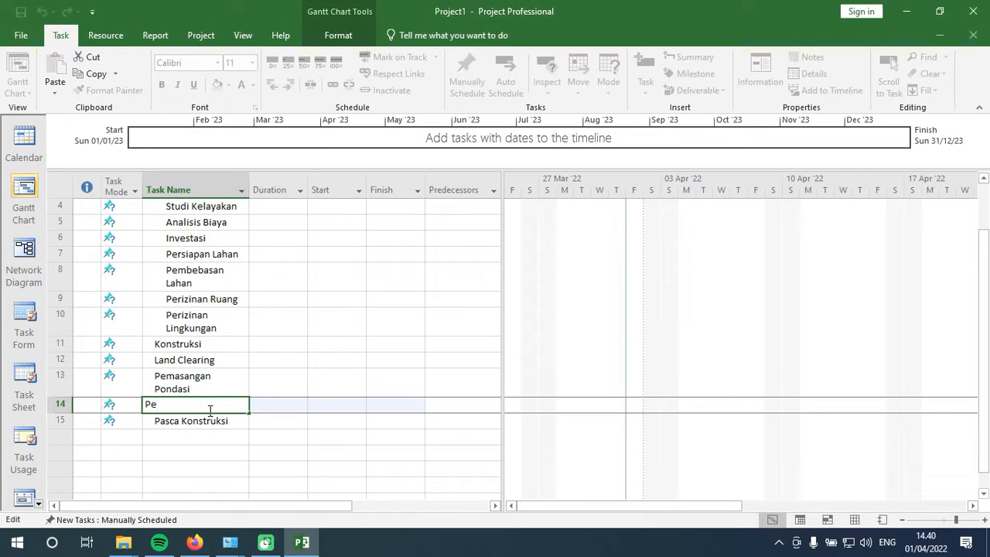
{"action": "type", "text": "masangan Kindi"}
{"action": "key", "text": "Return"}
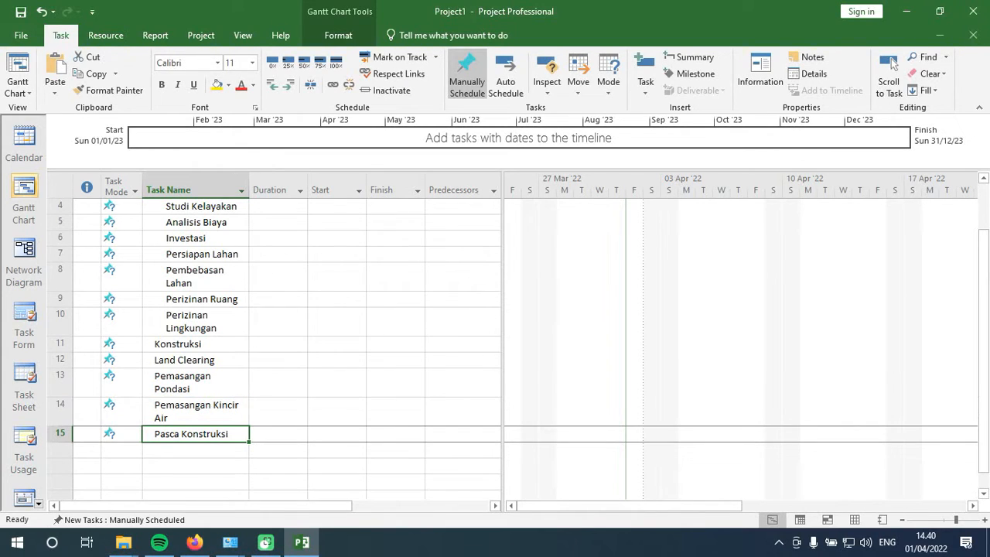
- Insert a task named "Pemasangan Turbin" in row 15, between Pemasangan Kincir Air and Pasca Konstruksi
{"action": "right_click", "coordinate": [61, 433]}
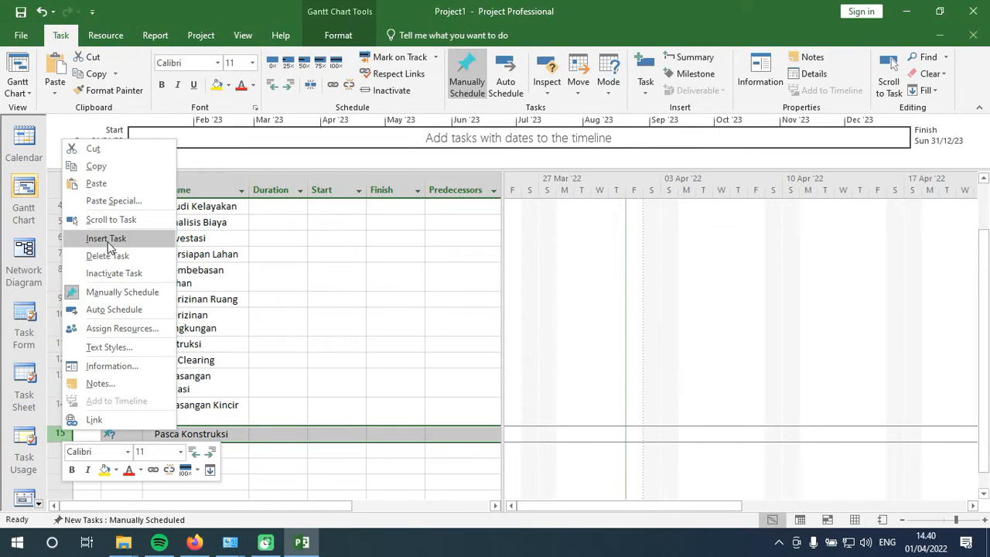
{"action": "left_click", "coordinate": [106, 239]}
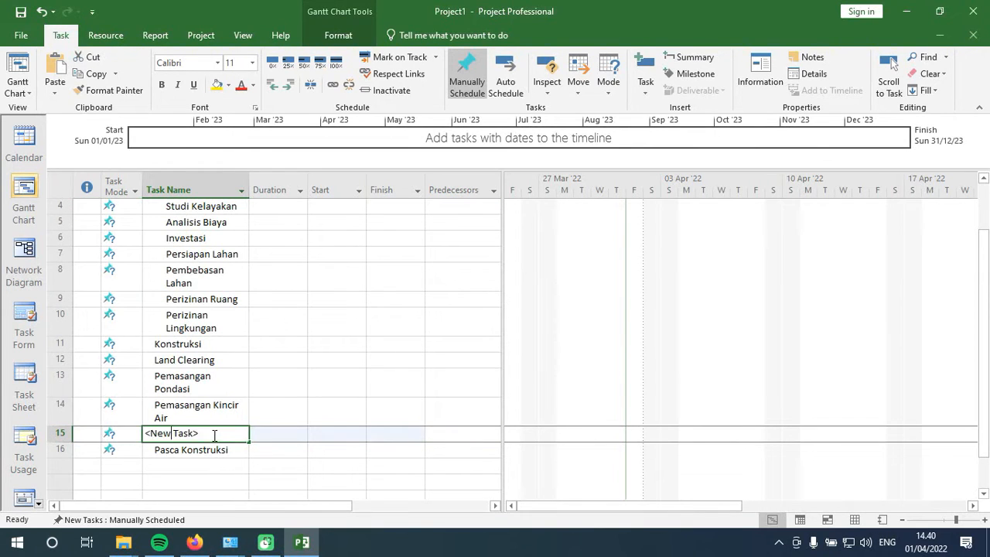
{"action": "left_click_drag", "start_coordinate": [214, 434], "coordinate": [128, 418]}
{"action": "type", "text": "Pe"}
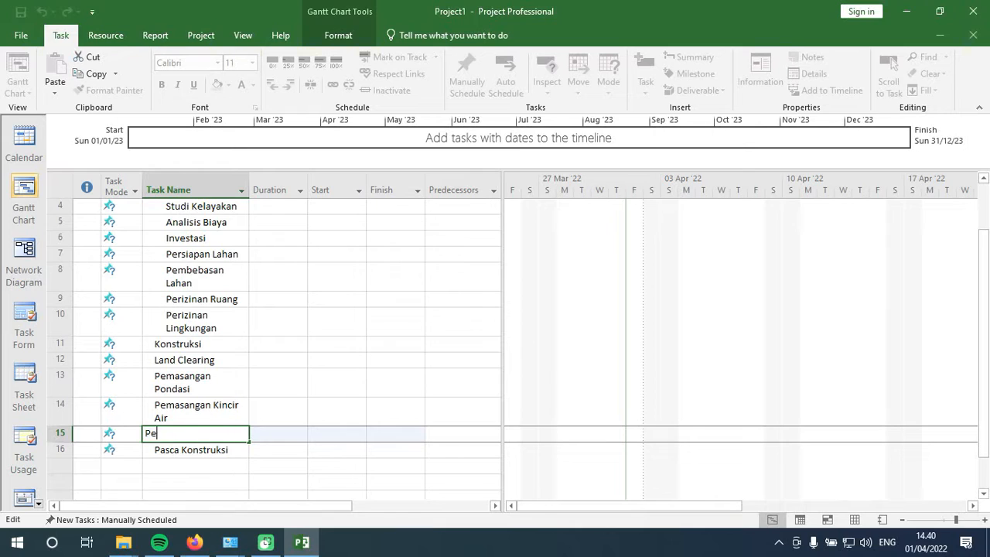
{"action": "type", "text": "masangan Turbin"}
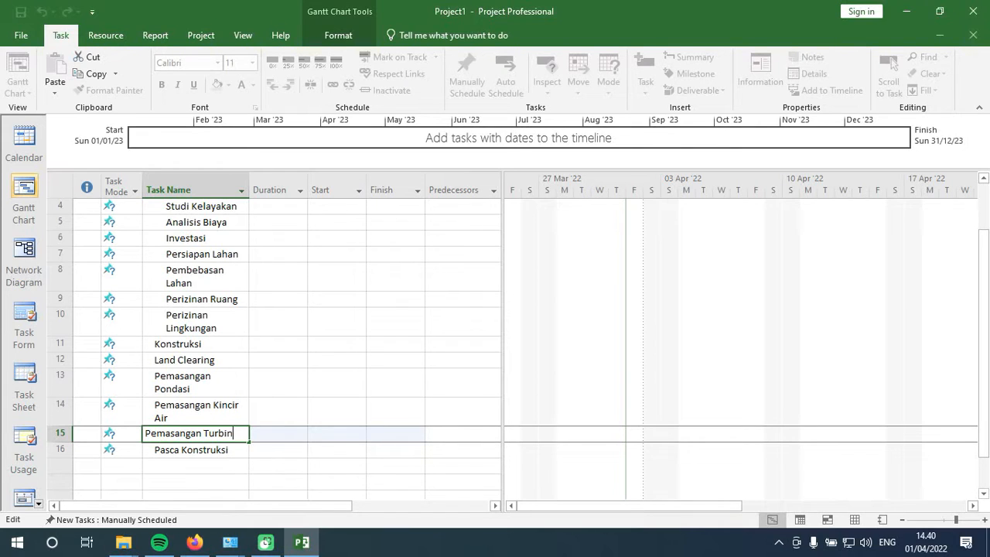
{"action": "key", "text": "Return"}
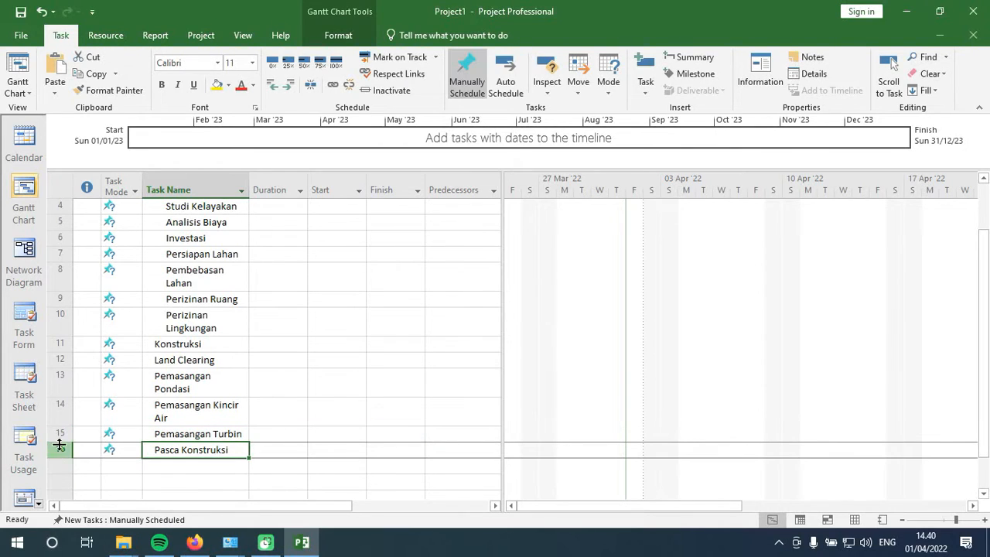
- Insert a task named "Rumah Turbin" in row 16, between Pemasangan Turbin and Pasca Konstruksi
{"action": "left_click", "coordinate": [60, 447]}
{"action": "right_click", "coordinate": [60, 447]}
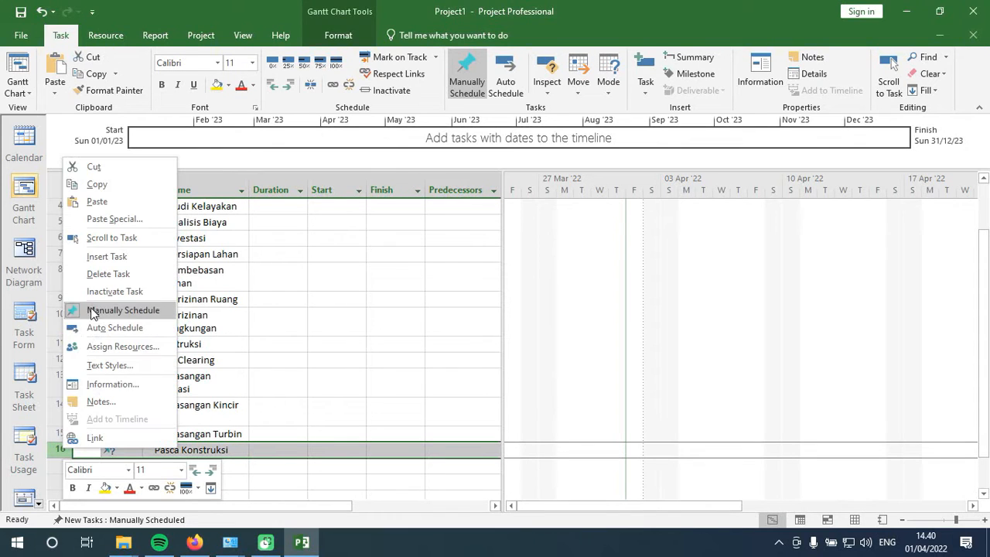
{"action": "left_click", "coordinate": [85, 256]}
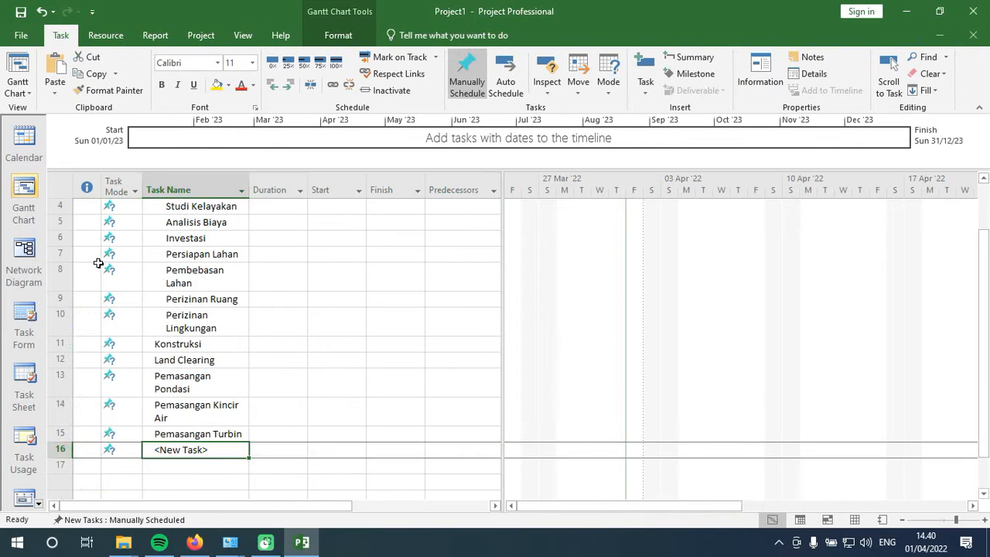
{"action": "left_click", "coordinate": [225, 447]}
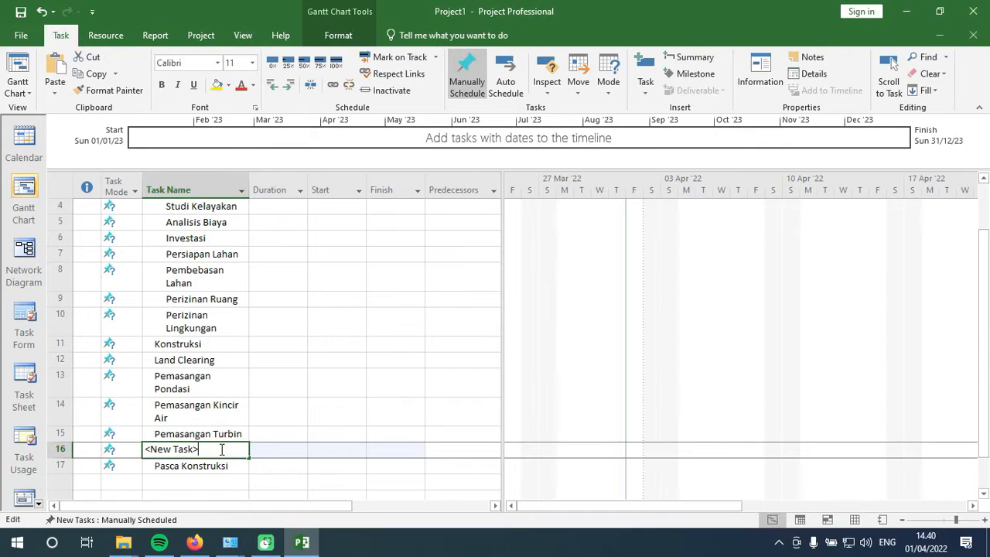
{"action": "key", "text": "BackSpace"}
{"action": "key", "text": "BackSpace"}
{"action": "key", "text": "BackSpace"}
{"action": "key", "text": "BackSpace"}
{"action": "key", "text": "BackSpace"}
{"action": "key", "text": "BackSpace"}
{"action": "key", "text": "BackSpace"}
{"action": "key", "text": "BackSpace"}
{"action": "key", "text": "BackSpace"}
{"action": "key", "text": "BackSpace"}
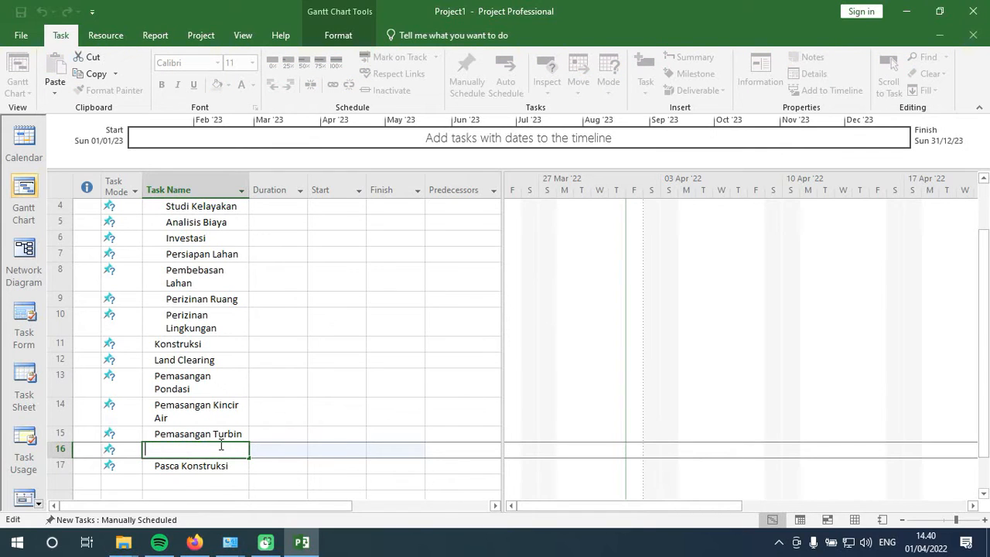
{"action": "type", "text": "Rumah Turbin"}
{"action": "key", "text": "Return"}
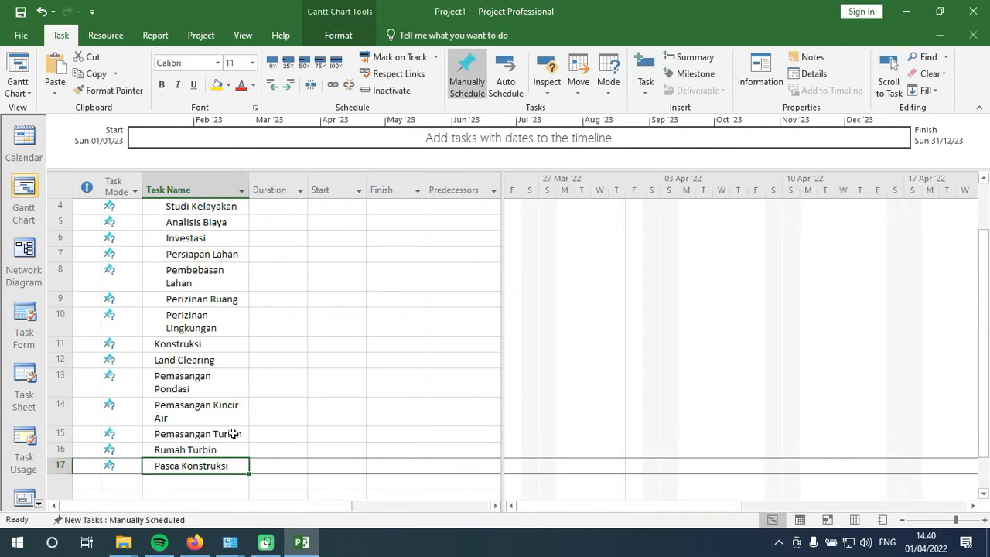
- Insert a task named "Instalasi Listrik" in row 17, between Rumah Turbin and Pasca Konstruksi
{"action": "scroll", "coordinate": [216, 434], "scroll_direction": "down", "scroll_amount": 1}
{"action": "right_click", "coordinate": [59, 418]}
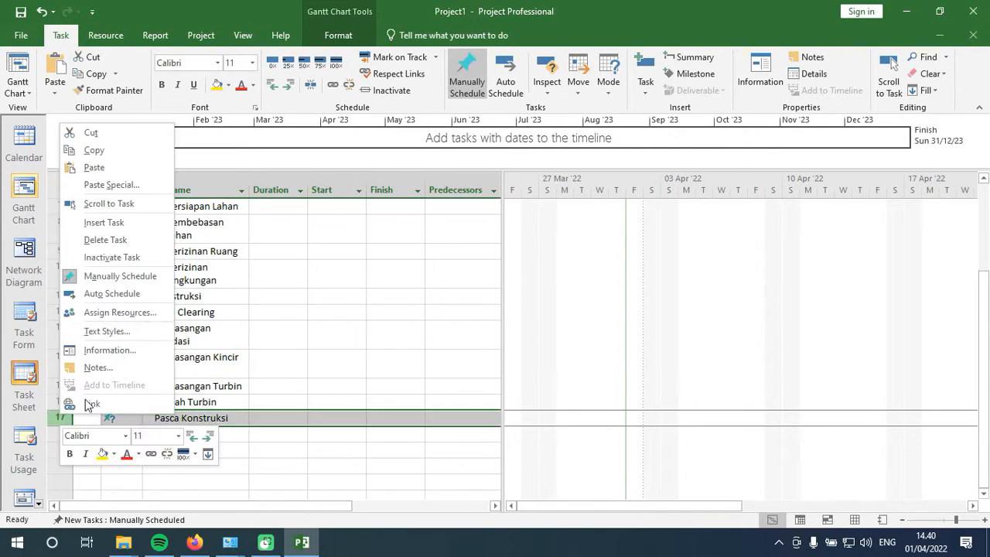
{"action": "left_click", "coordinate": [124, 223]}
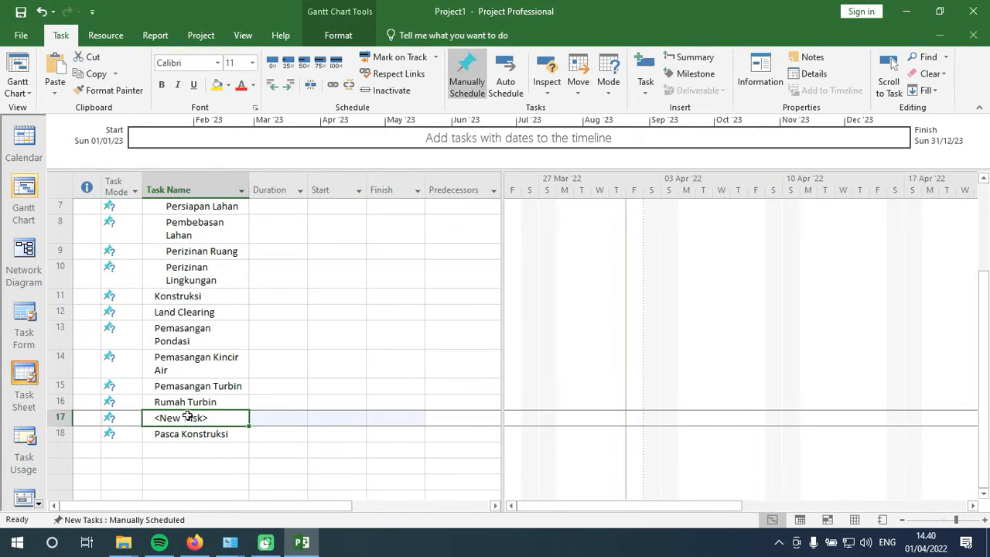
{"action": "left_click", "coordinate": [161, 417]}
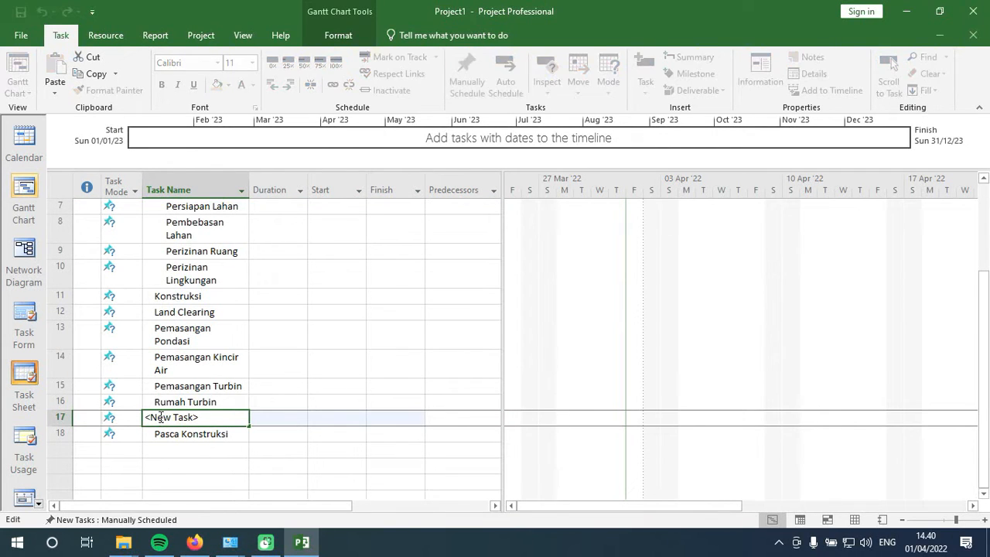
{"action": "key", "text": "BackSpace"}
{"action": "key", "text": "BackSpace"}
{"action": "key", "text": "BackSpace"}
{"action": "key", "text": "BackSpace"}
{"action": "type", "text": "Instala"}
{"action": "key", "text": "Return"}
{"action": "scroll", "coordinate": [165, 454], "scroll_direction": "down", "scroll_amount": 1}
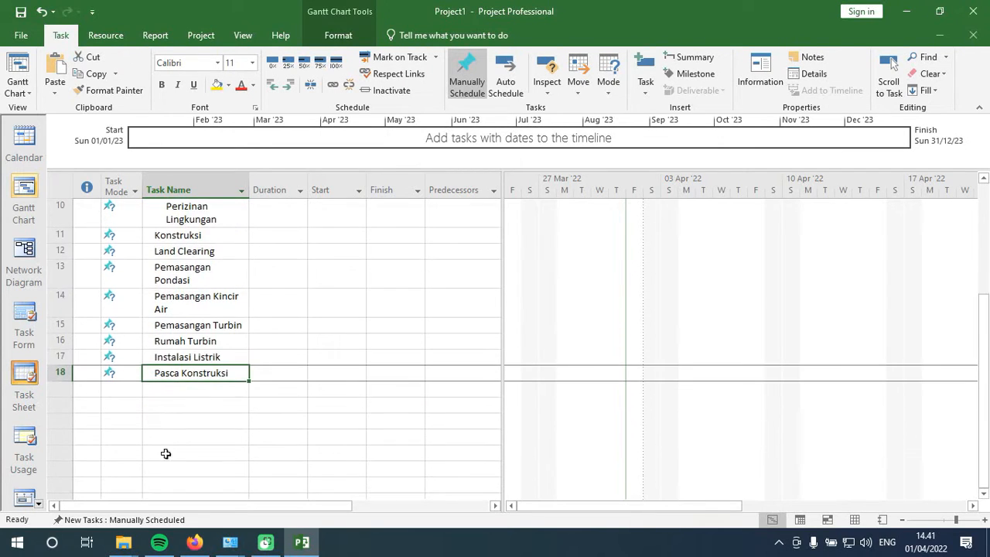
- Indent the tasks from Land Clearing through Instalasi Listrik (rows 12–17) as subtasks of Konstruksi
{"action": "scroll", "coordinate": [166, 418], "scroll_direction": "up", "scroll_amount": 1}
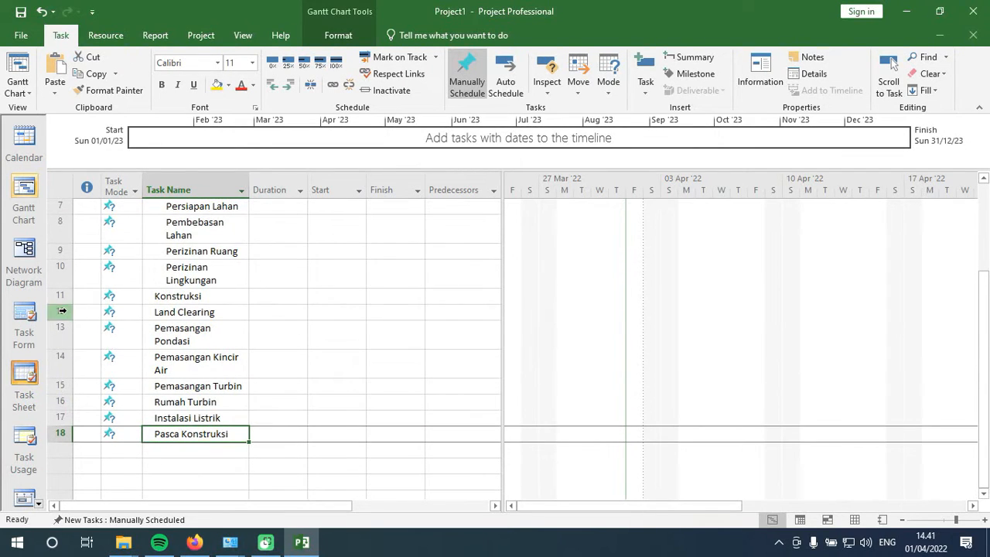
{"action": "left_click_drag", "start_coordinate": [61, 310], "coordinate": [55, 415]}
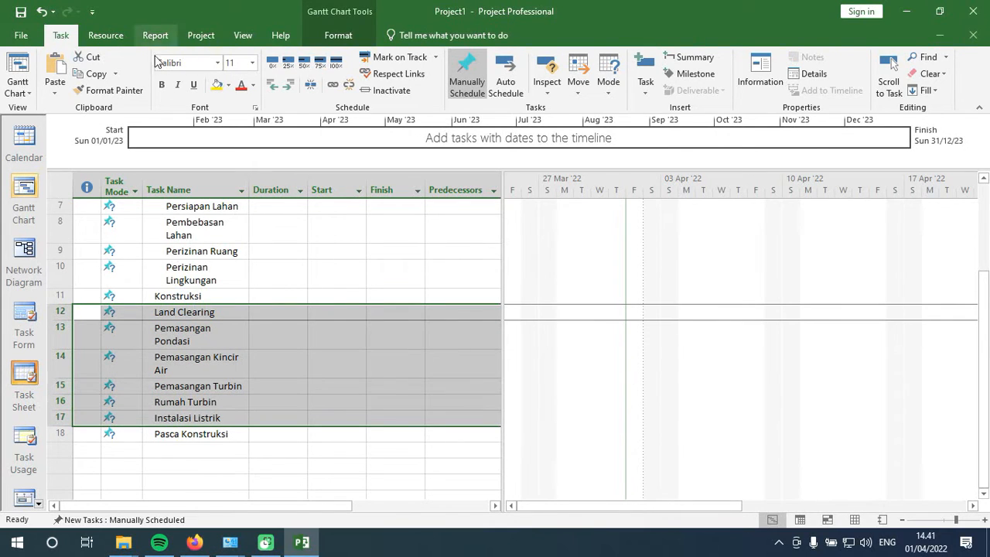
{"action": "left_click", "coordinate": [288, 87]}
{"action": "left_click", "coordinate": [208, 367]}
{"action": "scroll", "coordinate": [205, 362], "scroll_direction": "up", "scroll_amount": 2}
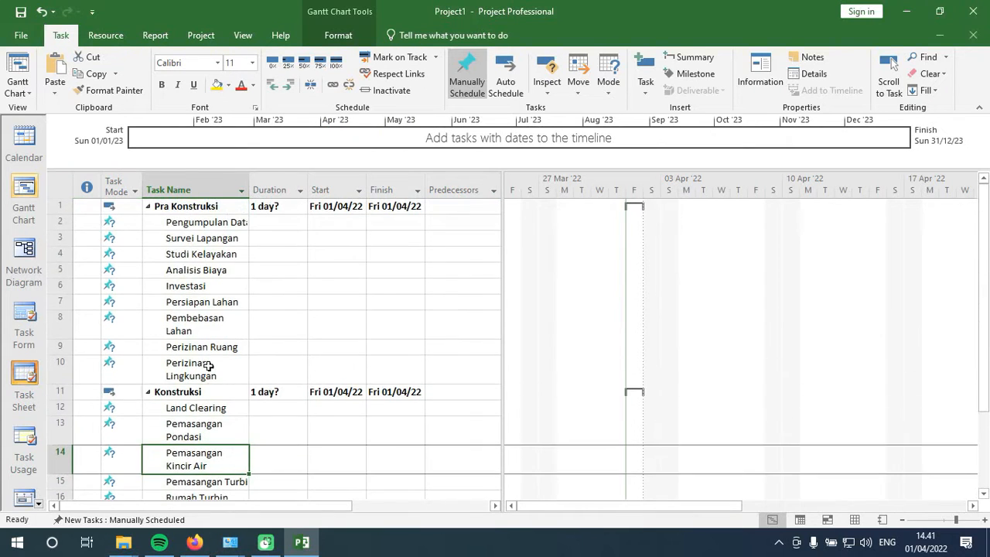
- Add the tasks "Pemeliharaan" and "Pengawasan" in rows 19 and 20, below Pasca Konstruksi
{"action": "scroll", "coordinate": [204, 358], "scroll_direction": "down", "scroll_amount": 5}
{"action": "left_click", "coordinate": [208, 286]}
{"action": "scroll", "coordinate": [205, 284], "scroll_direction": "up", "scroll_amount": 2}
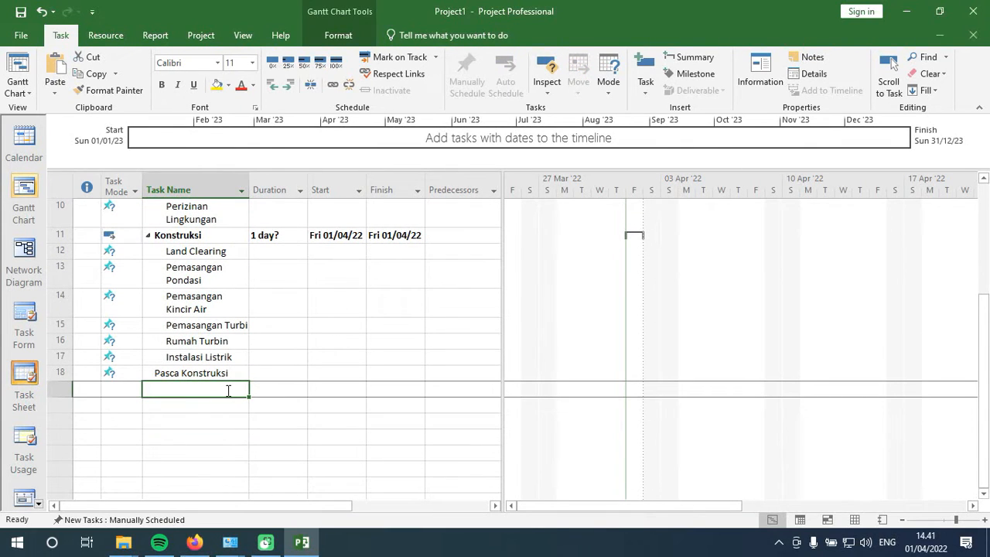
{"action": "type", "text": "Pemelihaa"}
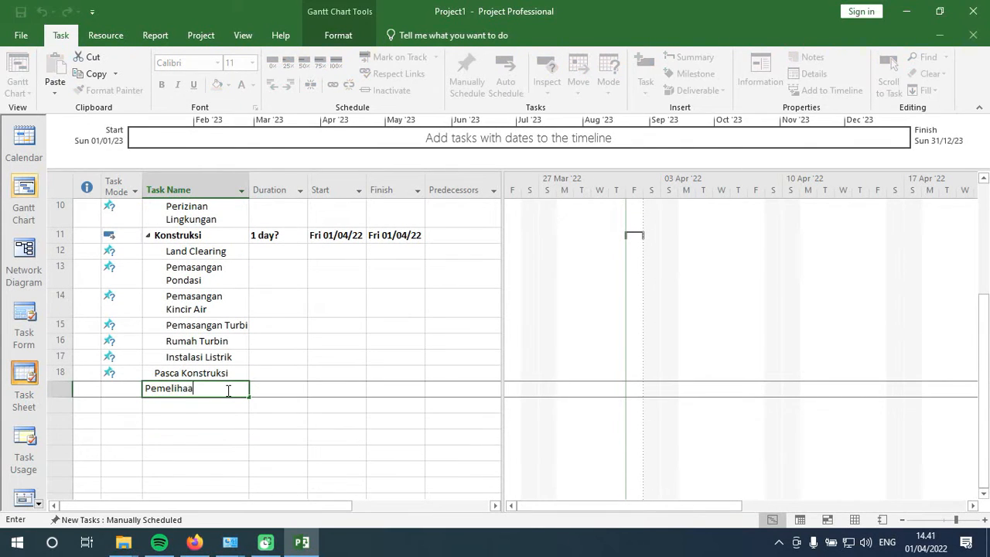
{"action": "key", "text": "BackSpace"}
{"action": "type", "text": "raan"}
{"action": "key", "text": "Return"}
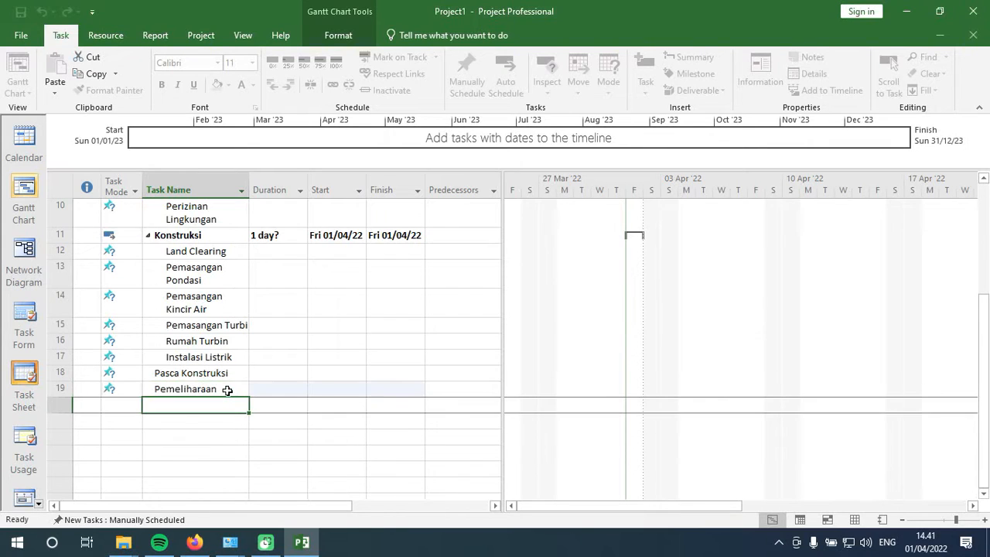
{"action": "type", "text": "Pengaw"}
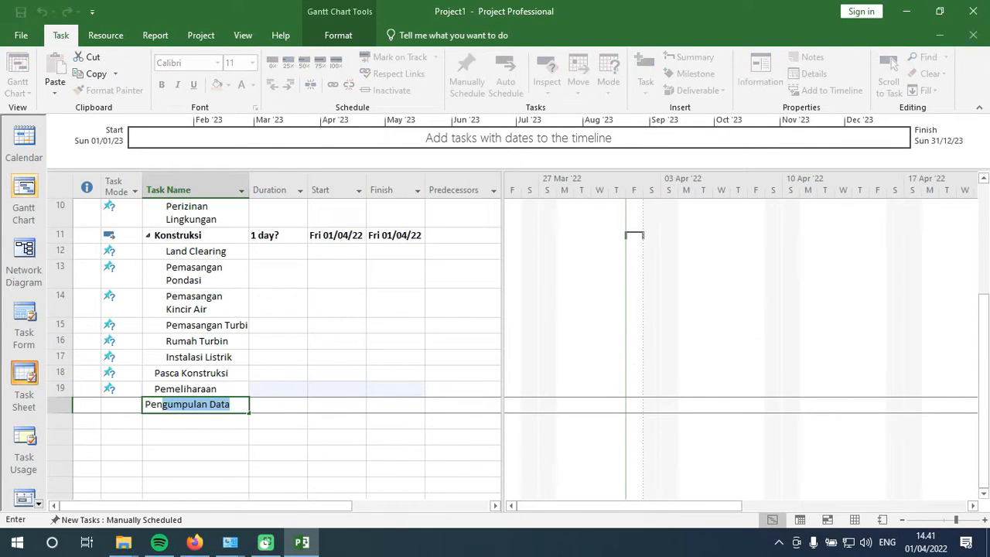
{"action": "type", "text": "asan"}
{"action": "key", "text": "Return"}
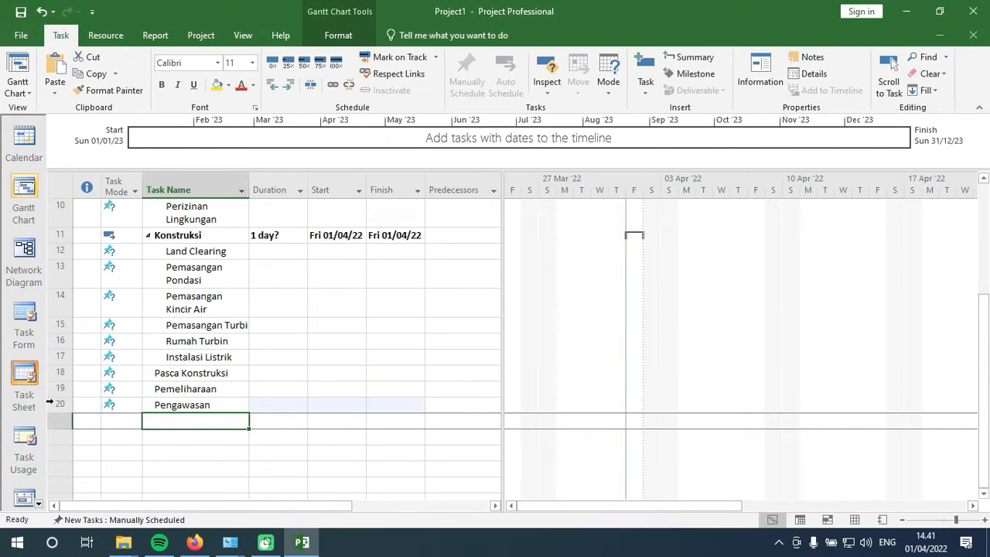
- Indent Pemeliharaan and Pengawasan as subtasks of Pasca Konstruksi
{"action": "left_click_drag", "start_coordinate": [58, 388], "coordinate": [56, 400]}
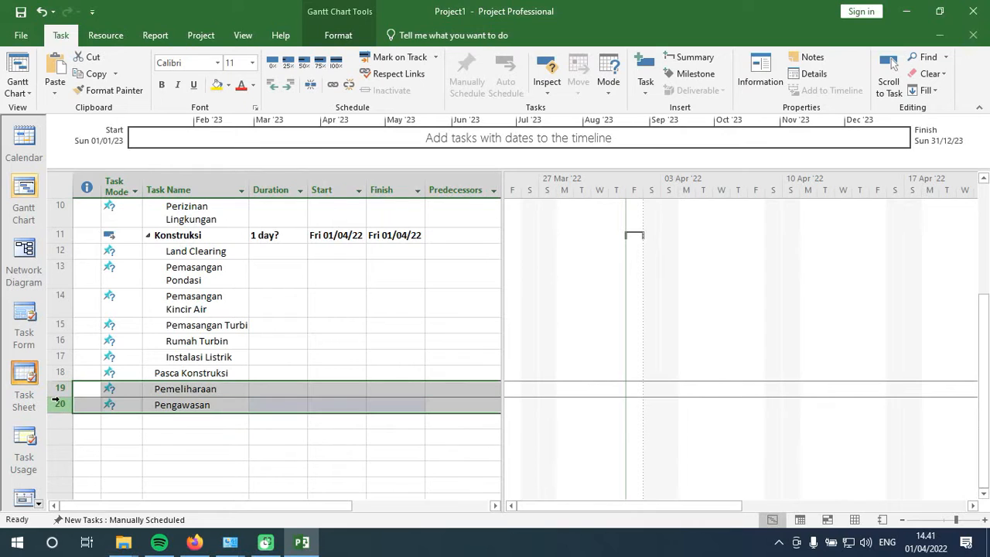
{"action": "left_click", "coordinate": [289, 87]}
{"action": "left_click", "coordinate": [263, 325]}
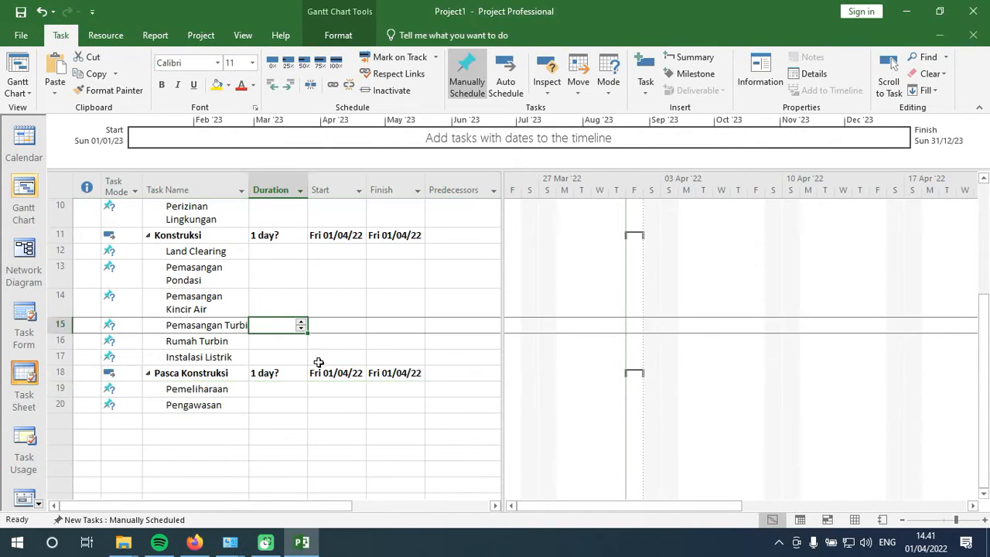
{"action": "scroll", "coordinate": [317, 362], "scroll_direction": "up", "scroll_amount": 3}
{"action": "left_click", "coordinate": [176, 226]}
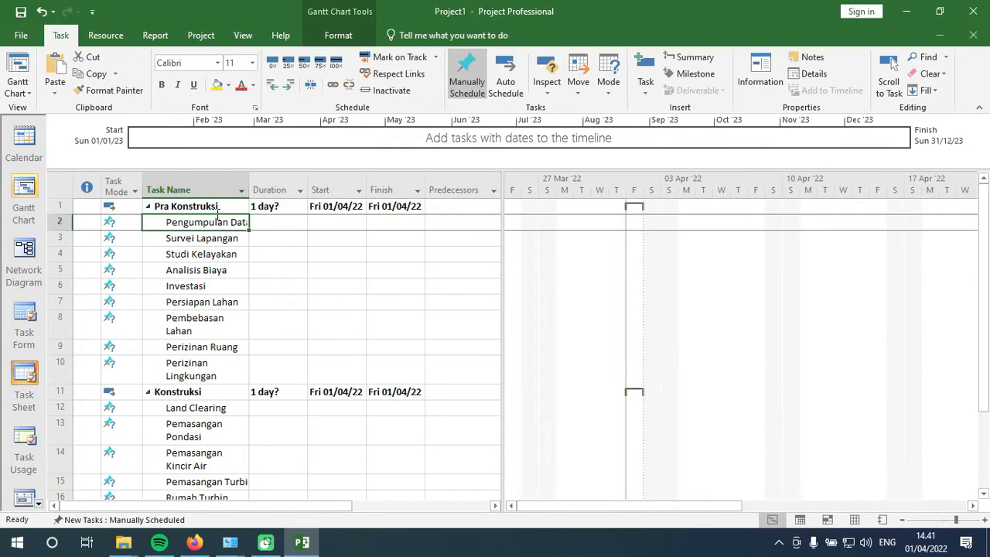
{"action": "left_click", "coordinate": [213, 209]}
{"action": "left_click", "coordinate": [282, 224]}
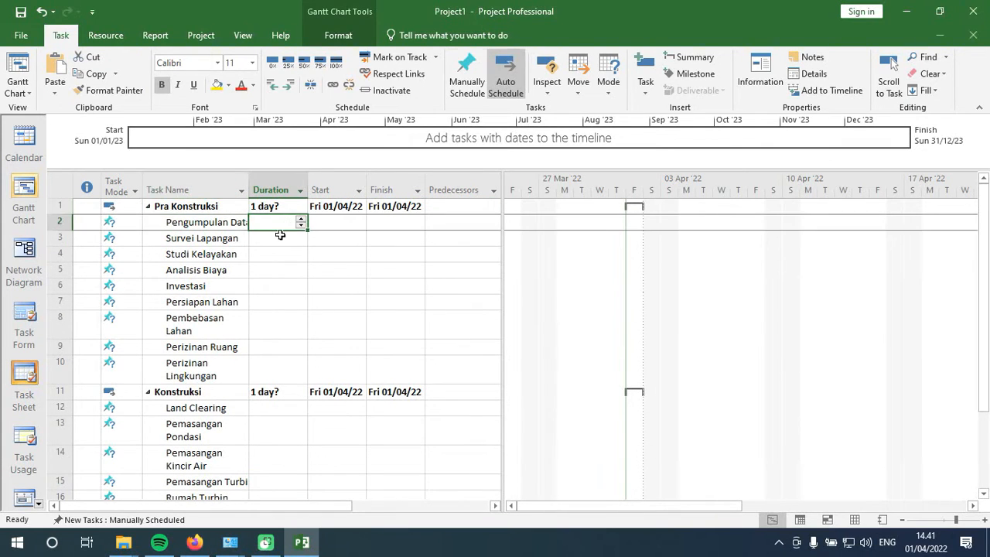
- Try to switch the whole Task Mode column to Auto Scheduled from the Pra Konstruksi row, and select all task rows
{"action": "left_click", "coordinate": [129, 194]}
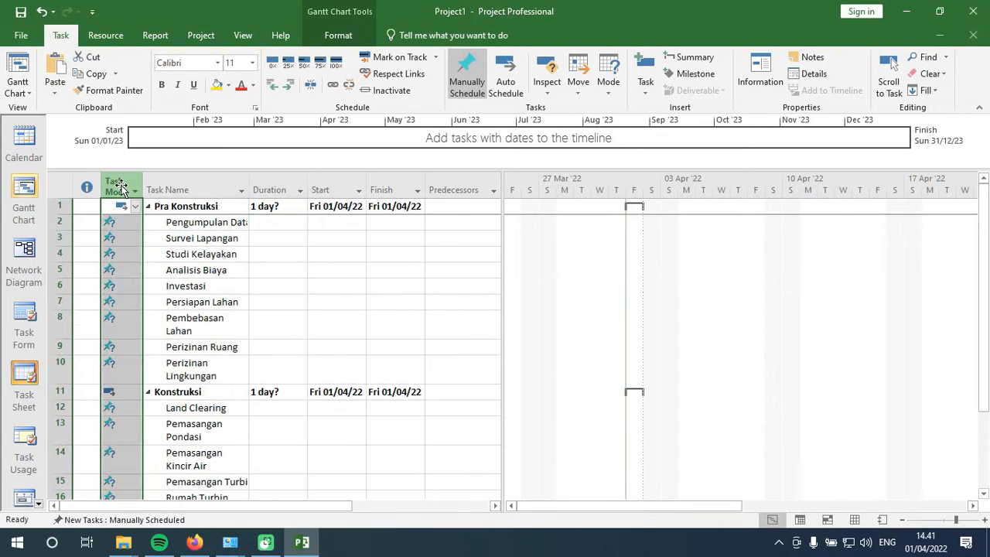
{"action": "left_click", "coordinate": [135, 207]}
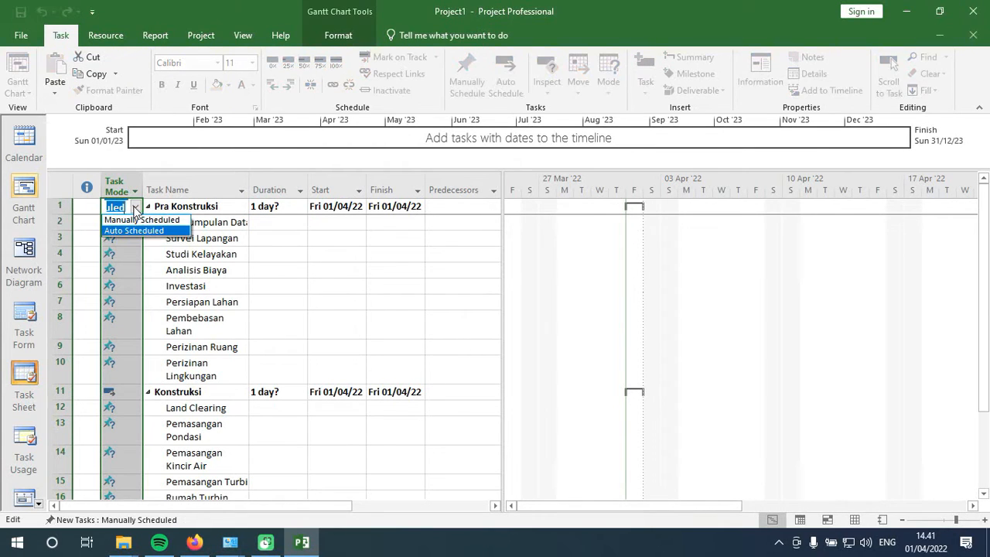
{"action": "left_click", "coordinate": [128, 231]}
{"action": "left_click", "coordinate": [127, 238]}
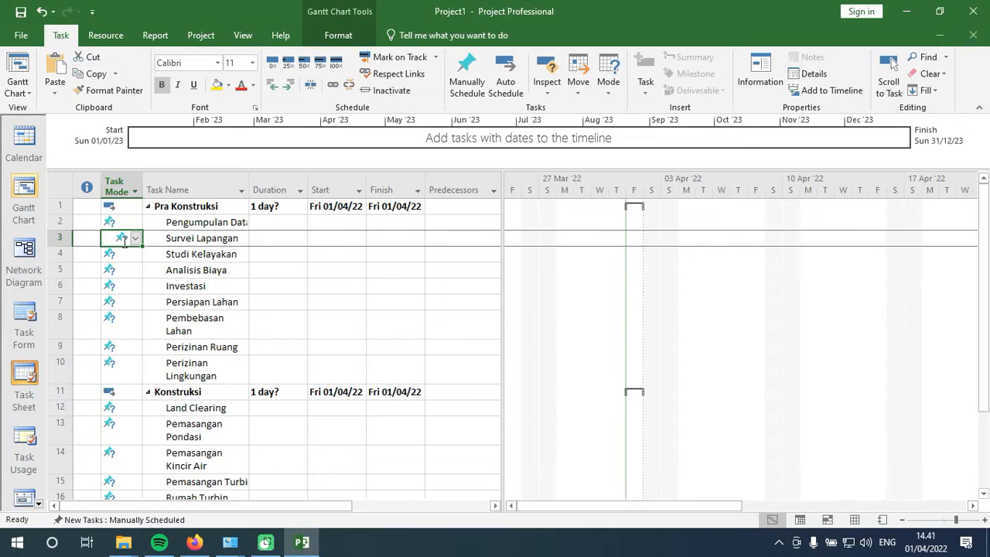
{"action": "left_click", "coordinate": [125, 205]}
{"action": "left_click_drag", "start_coordinate": [59, 205], "coordinate": [72, 359]}
{"action": "scroll", "coordinate": [90, 345], "scroll_direction": "up", "scroll_amount": 3}
{"action": "scroll", "coordinate": [91, 345], "scroll_direction": "up", "scroll_amount": 1}
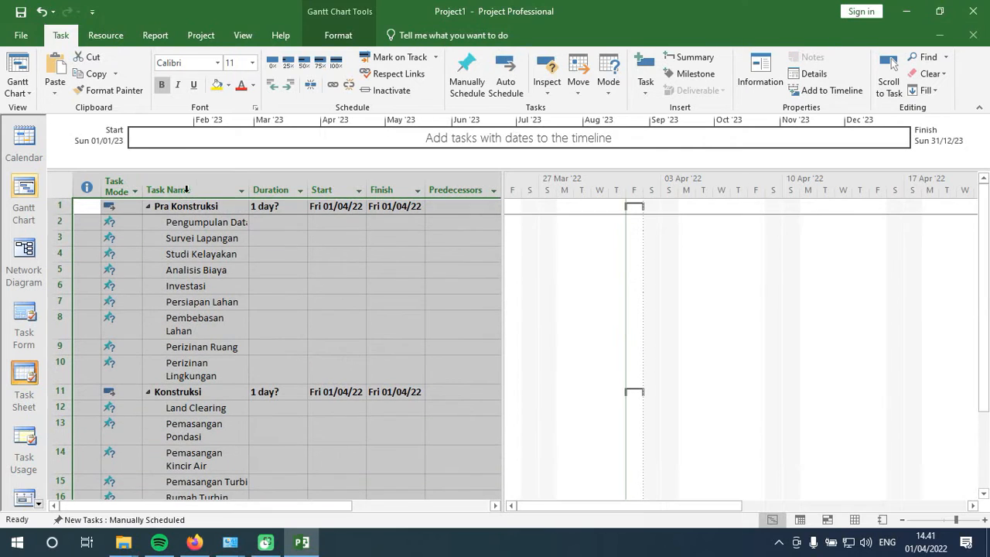
- Set the task mode of Pengumpulan Data to Auto Scheduled
{"action": "left_click", "coordinate": [132, 224]}
{"action": "left_click", "coordinate": [135, 224]}
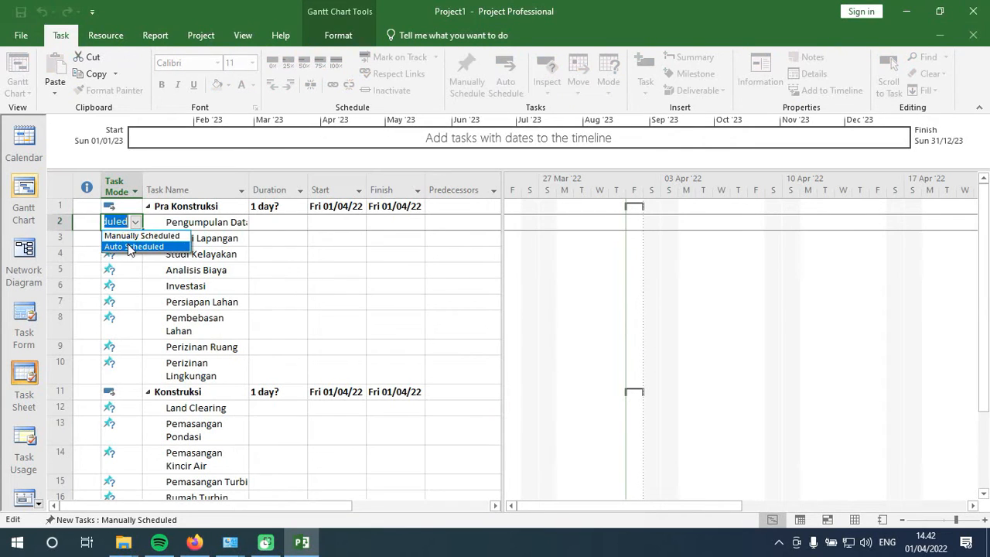
{"action": "left_click", "coordinate": [131, 245]}
- Switch every task in the Task Mode column to Auto Schedule at once
{"action": "left_click", "coordinate": [120, 186]}
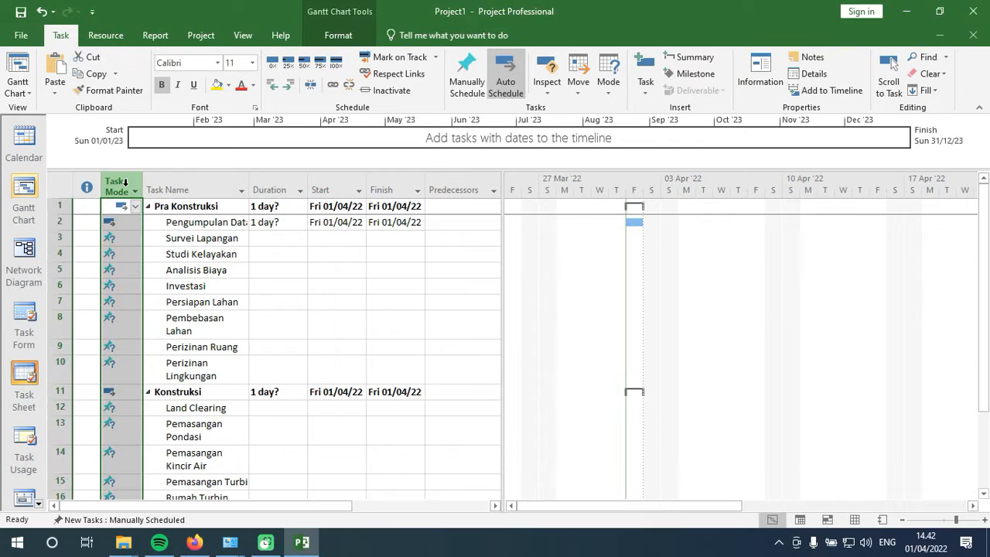
{"action": "left_click", "coordinate": [134, 239]}
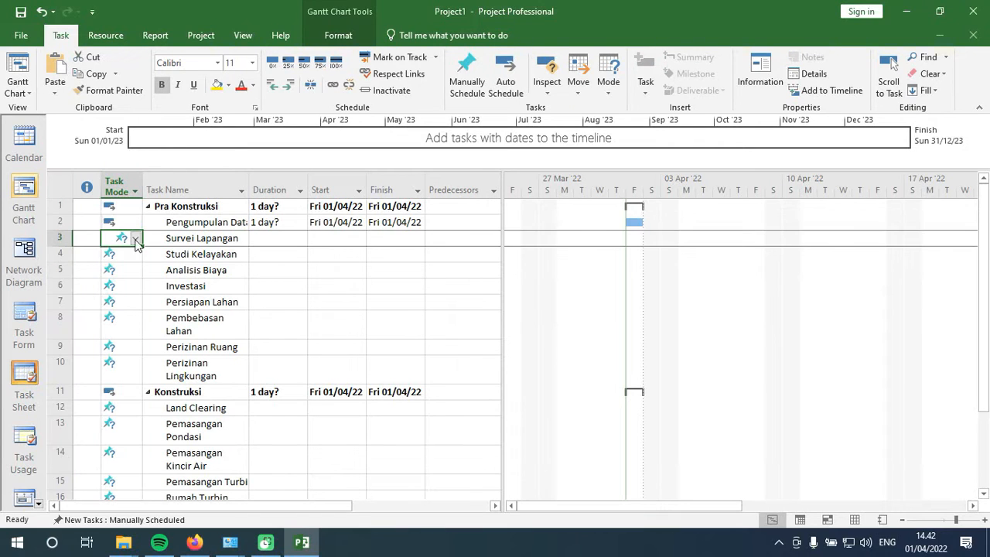
{"action": "left_click", "coordinate": [120, 186]}
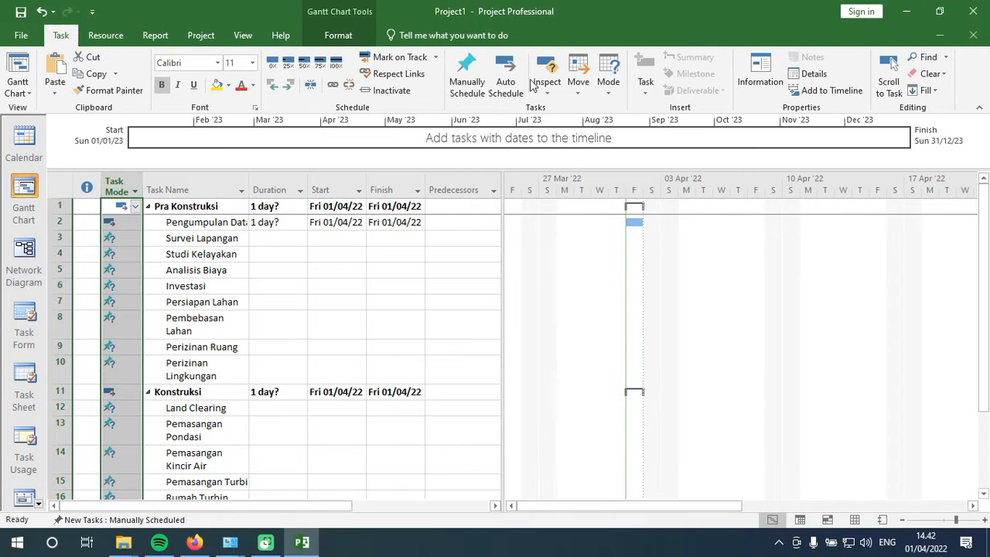
{"action": "left_click", "coordinate": [507, 81]}
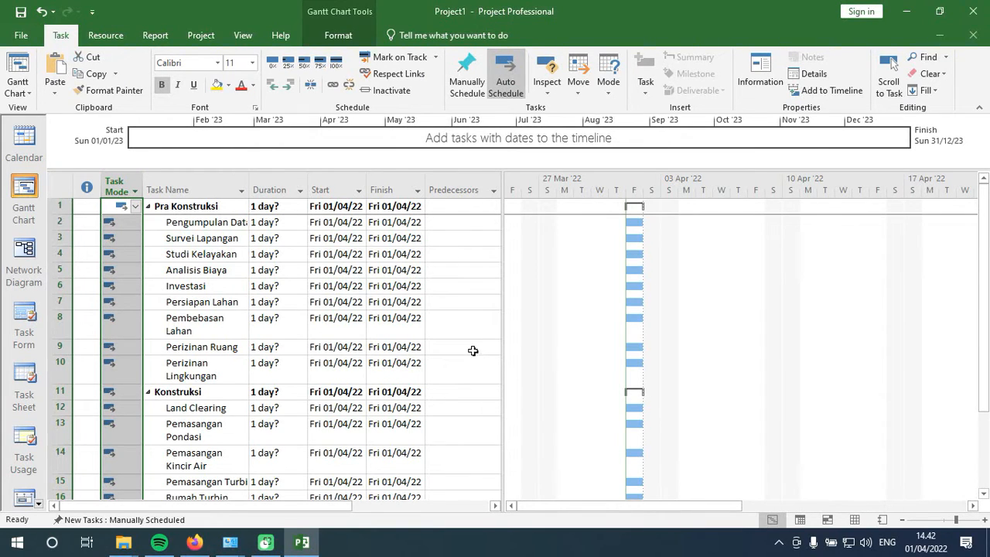
{"action": "left_click", "coordinate": [105, 337]}
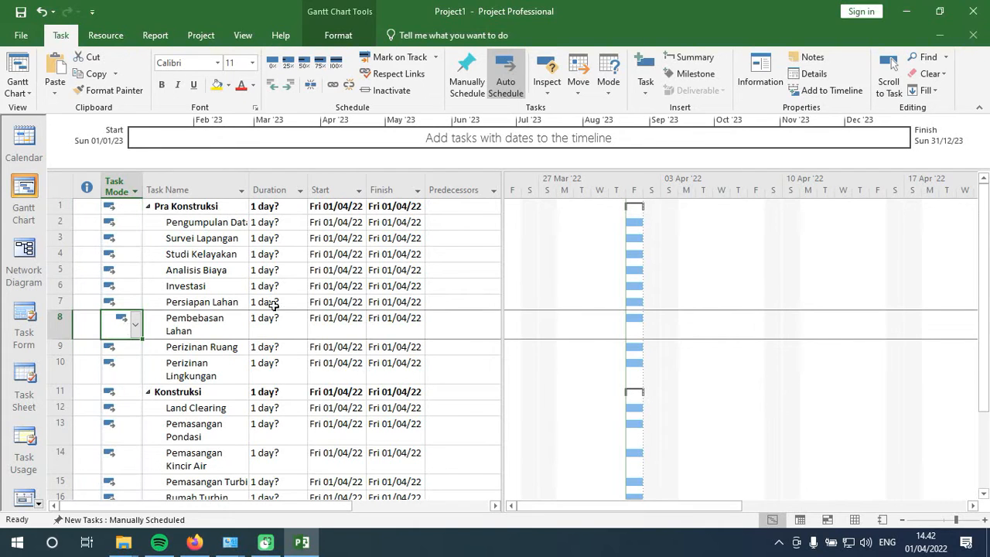
{"action": "left_click", "coordinate": [207, 272]}
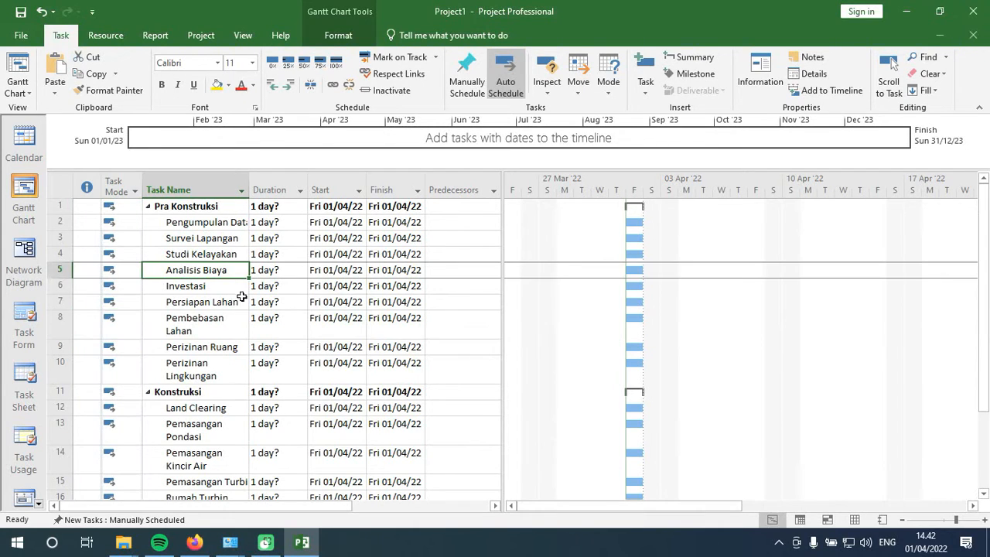
- Widen the Task Name column so the names fit on one line, and set the Pengumpulan Data duration to 10 days
{"action": "left_click", "coordinate": [267, 222]}
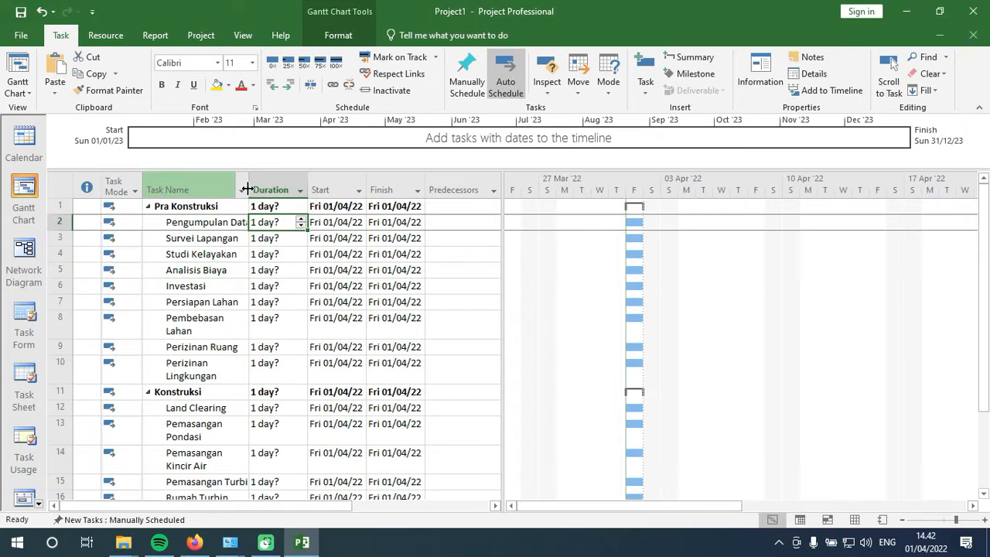
{"action": "left_click_drag", "start_coordinate": [249, 186], "coordinate": [294, 184]}
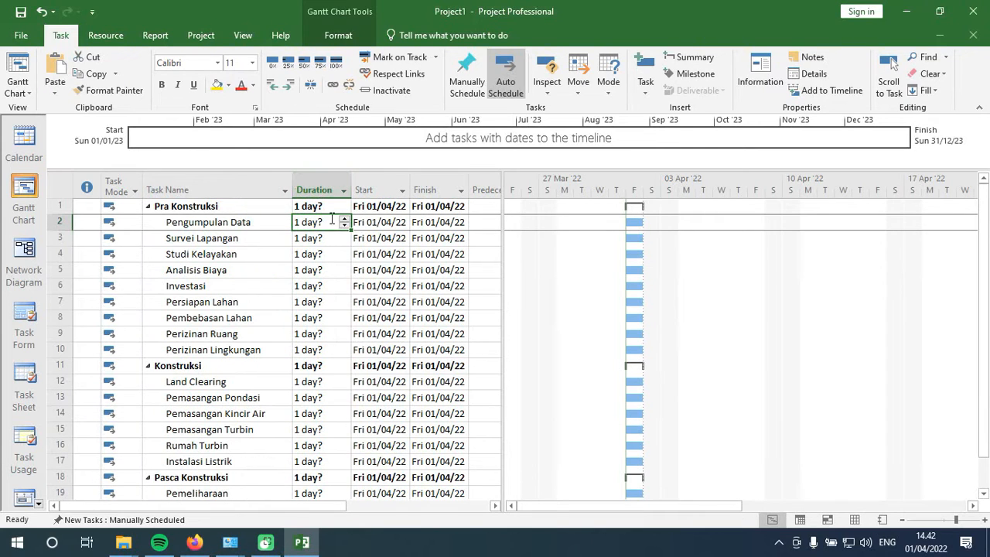
{"action": "left_click", "coordinate": [291, 223]}
{"action": "left_click", "coordinate": [297, 222]}
{"action": "type", "text": "10"}
{"action": "key", "text": "Return"}
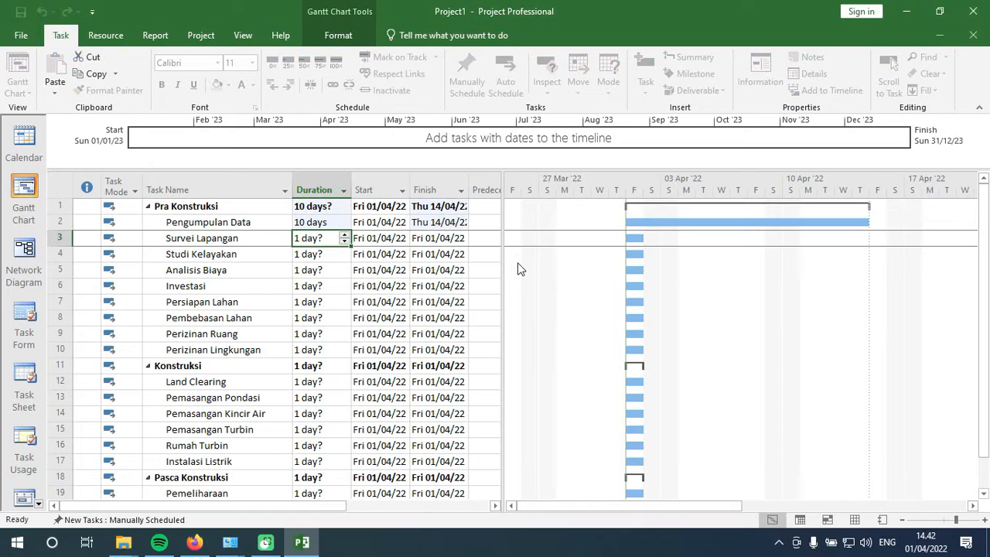
- Set the duration of Survei Lapangan to 7 days
{"action": "left_click", "coordinate": [324, 240]}
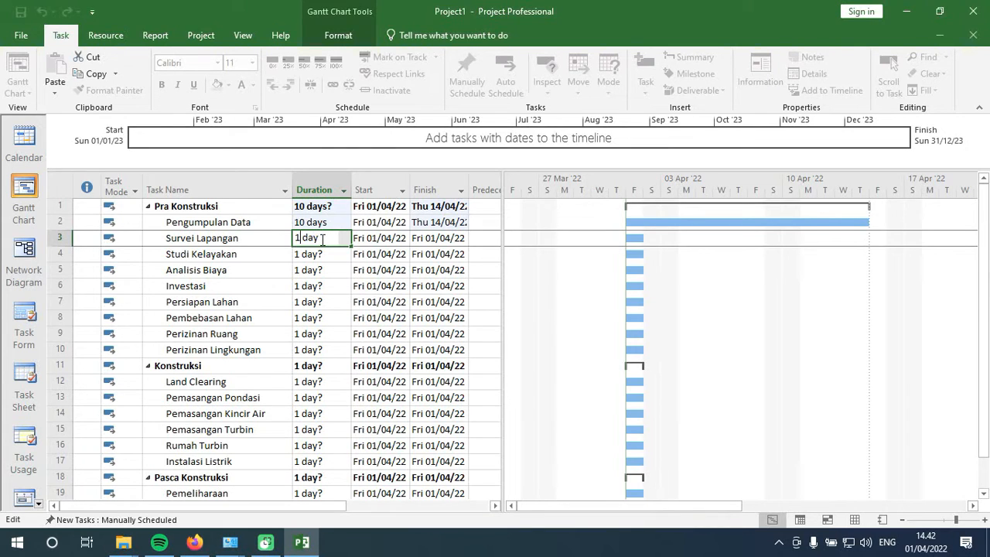
{"action": "key", "text": "BackSpace"}
{"action": "type", "text": "7"}
{"action": "key", "text": "Return"}
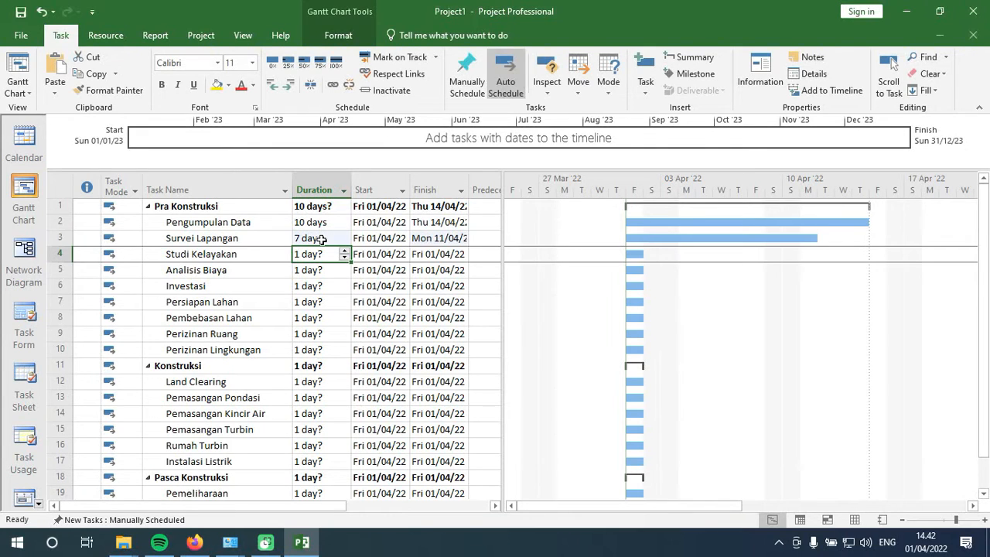
{"action": "double_click", "coordinate": [304, 255]}
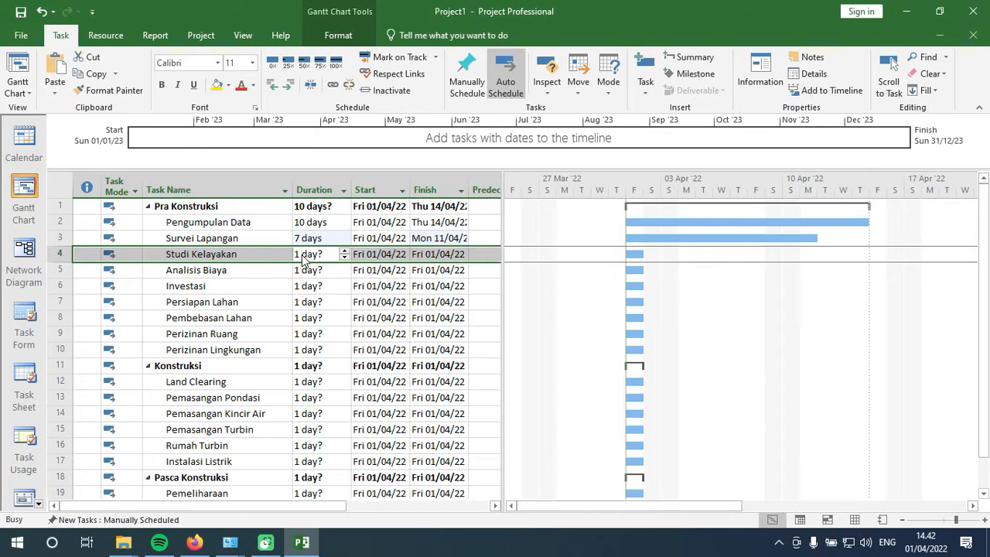
{"action": "left_click", "coordinate": [686, 385]}
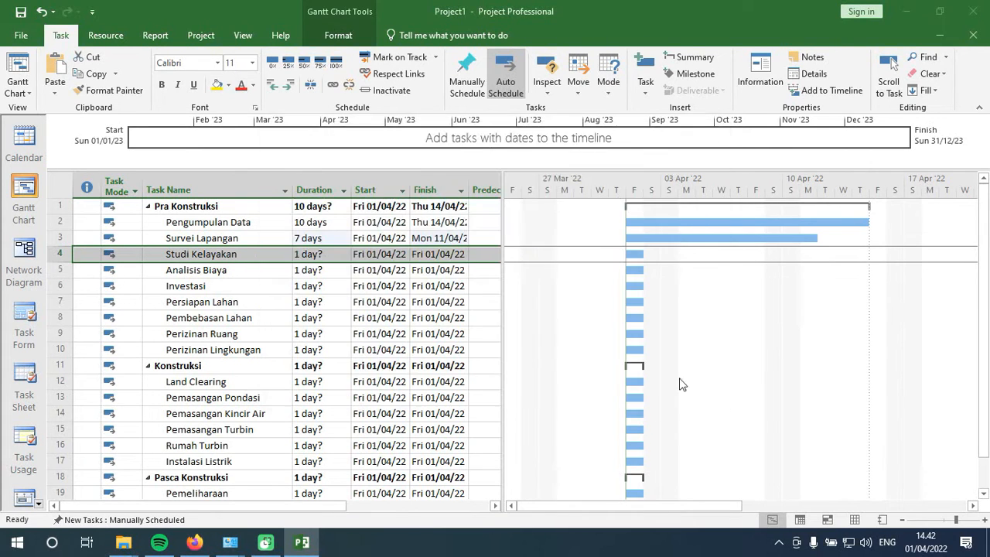
{"action": "double_click", "coordinate": [298, 256]}
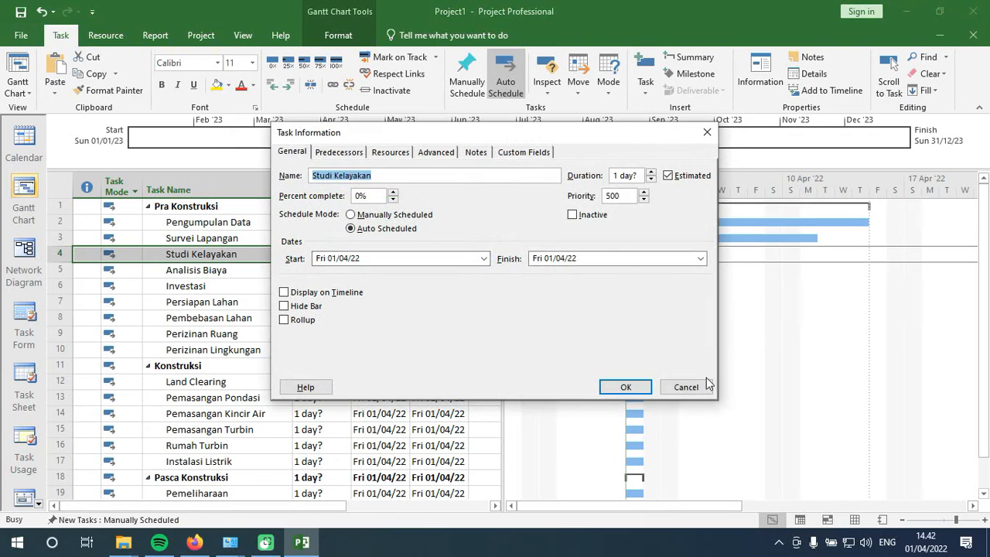
{"action": "left_click", "coordinate": [701, 389]}
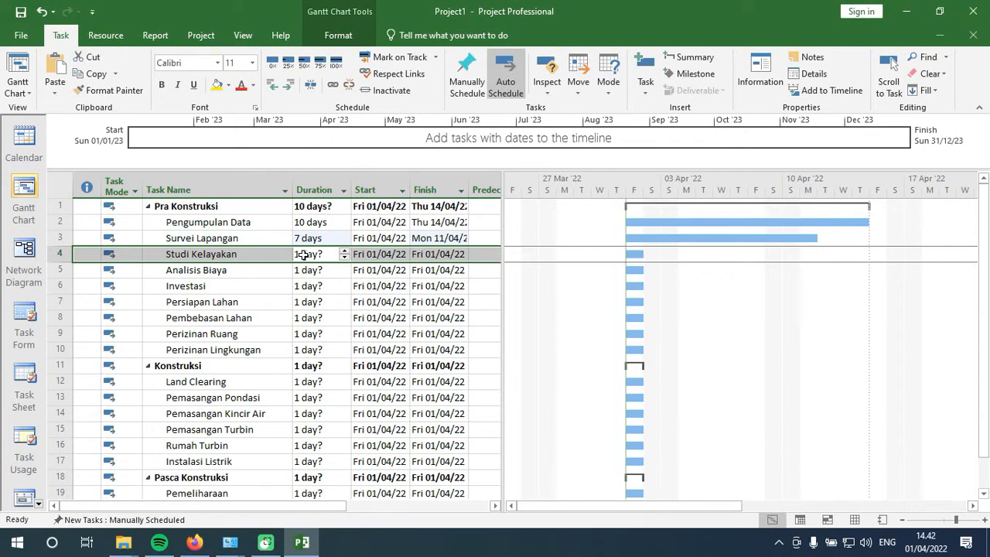
- Set the duration of Studi Kelayakan to 30 days
{"action": "type", "text": "30 d"}
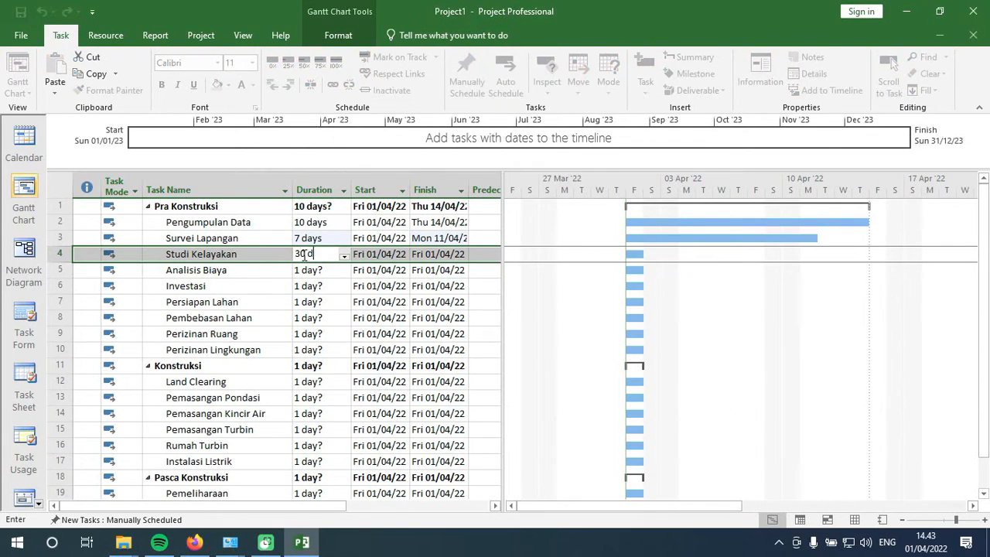
{"action": "type", "text": "ays"}
{"action": "key", "text": "Tab"}
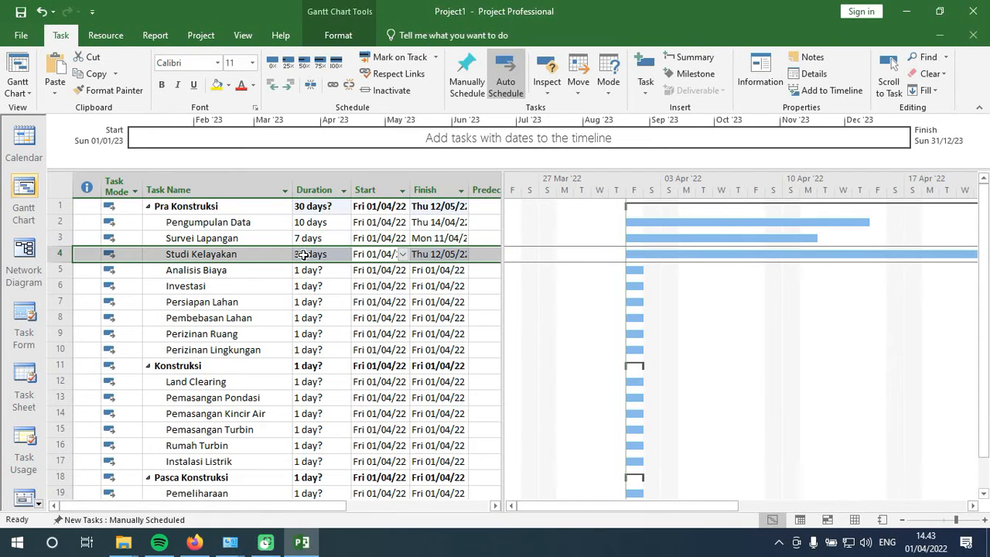
{"action": "scroll", "coordinate": [312, 284], "scroll_direction": "down", "scroll_amount": 2}
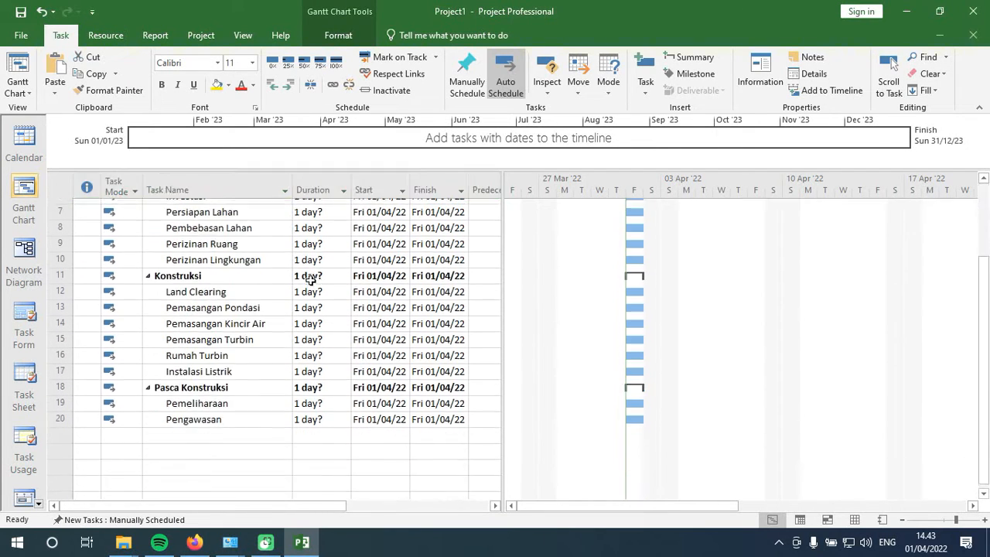
- Set the duration of Analisis Biaya to 10 days
{"action": "scroll", "coordinate": [311, 283], "scroll_direction": "up", "scroll_amount": 2}
{"action": "left_click", "coordinate": [315, 270]}
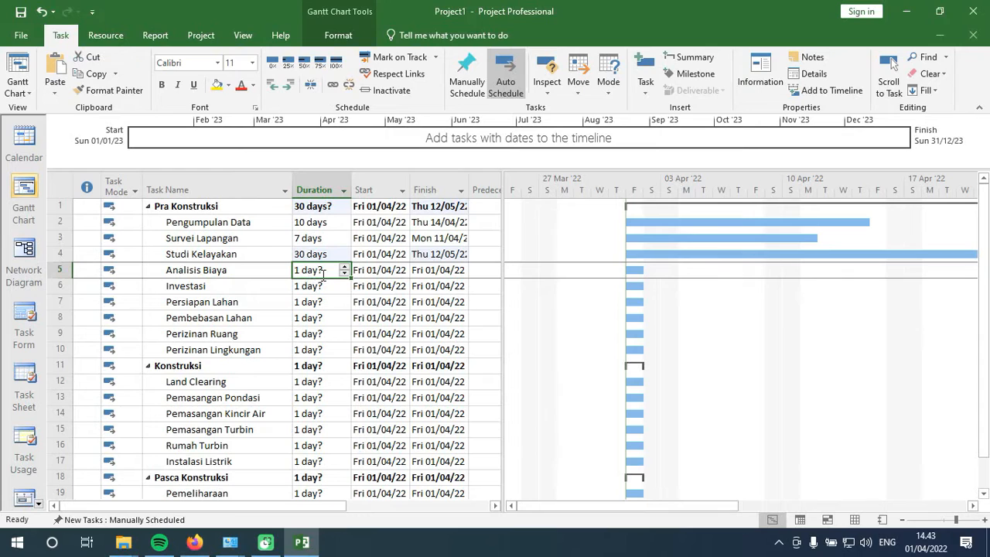
{"action": "left_click", "coordinate": [306, 270]}
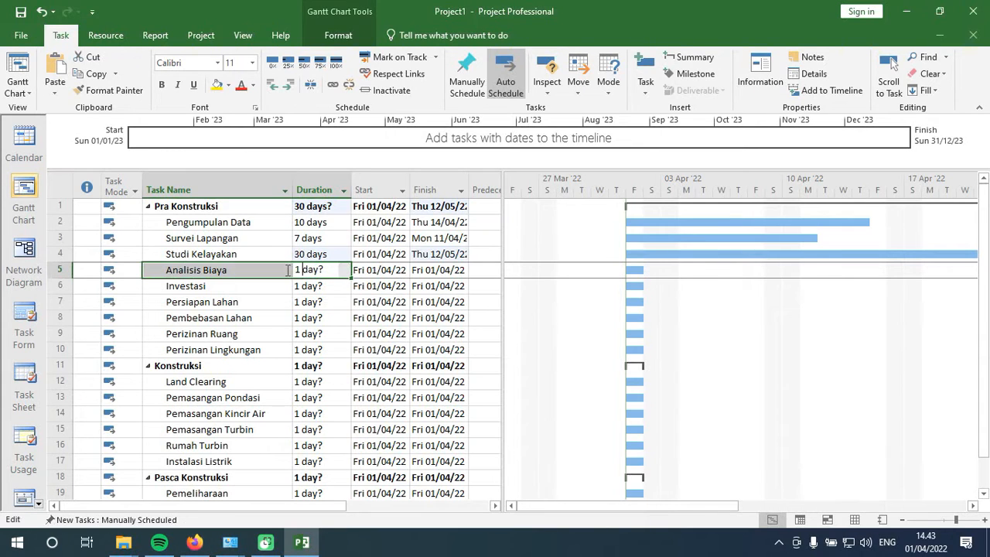
{"action": "key", "text": "BackSpace"}
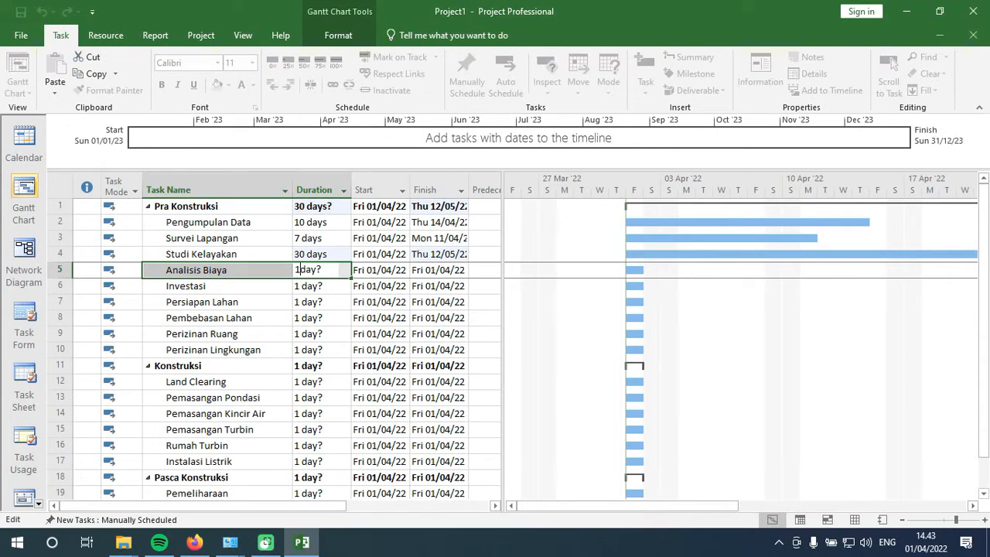
{"action": "type", "text": "10"}
{"action": "key", "text": "Return"}
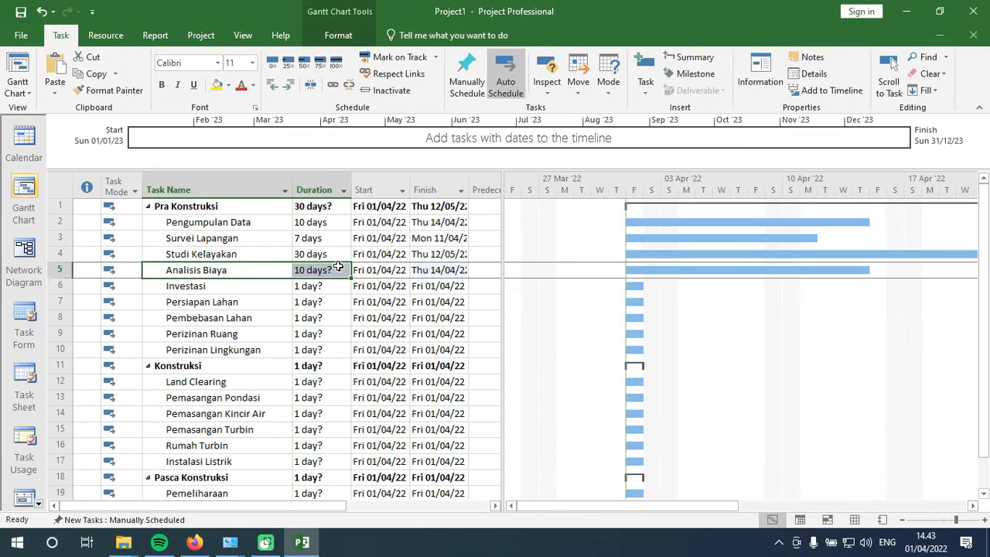
- Turn off the Estimated option for the Analisis Biaya task's duration
{"action": "left_click", "coordinate": [323, 285]}
{"action": "left_click", "coordinate": [336, 273]}
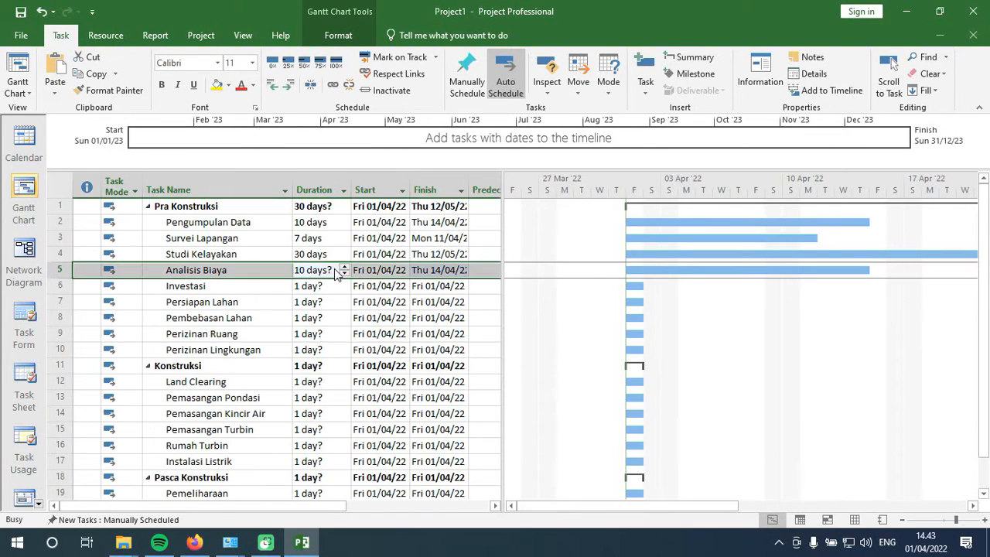
{"action": "double_click", "coordinate": [334, 271]}
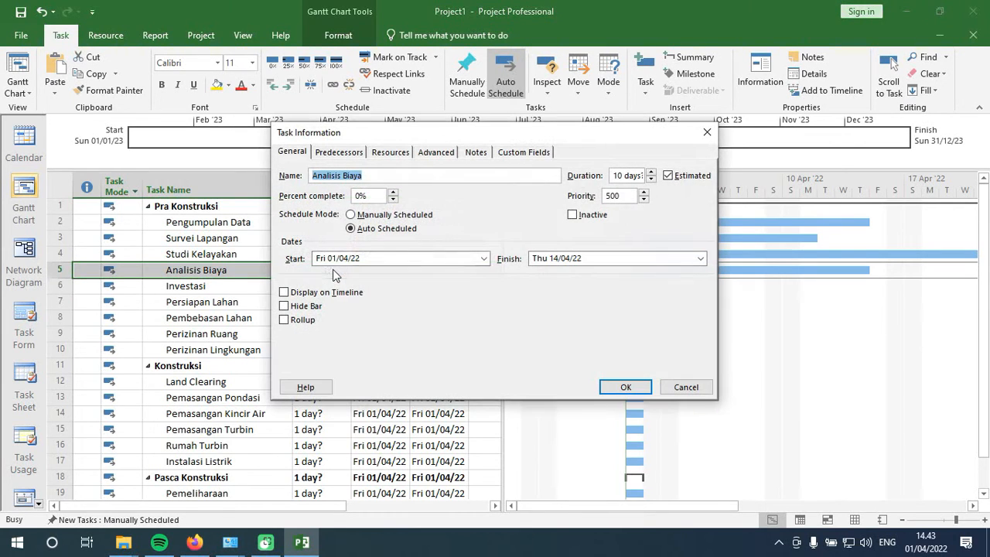
{"action": "left_click", "coordinate": [668, 176]}
{"action": "left_click", "coordinate": [626, 387]}
{"action": "left_click", "coordinate": [288, 306]}
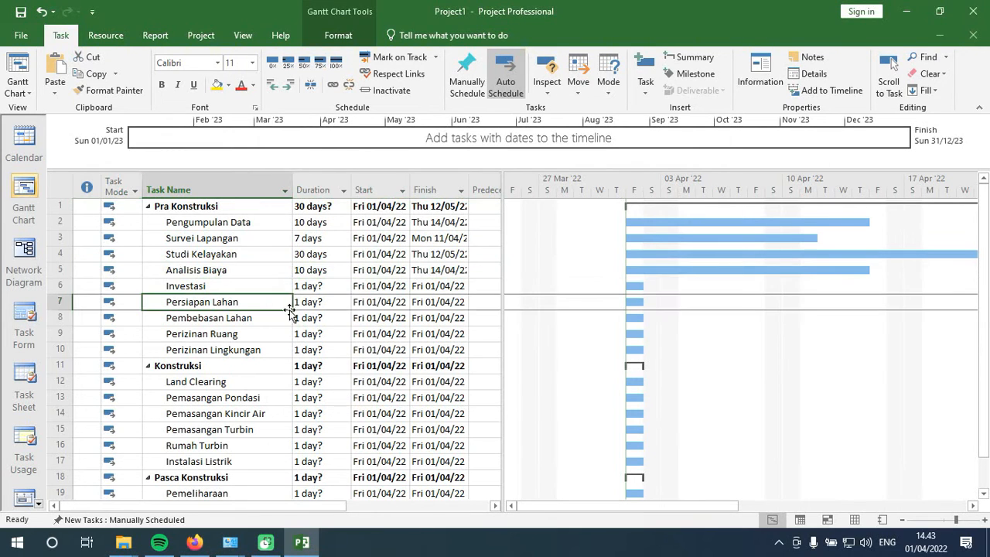
{"action": "left_click", "coordinate": [308, 287]}
{"action": "double_click", "coordinate": [305, 288]}
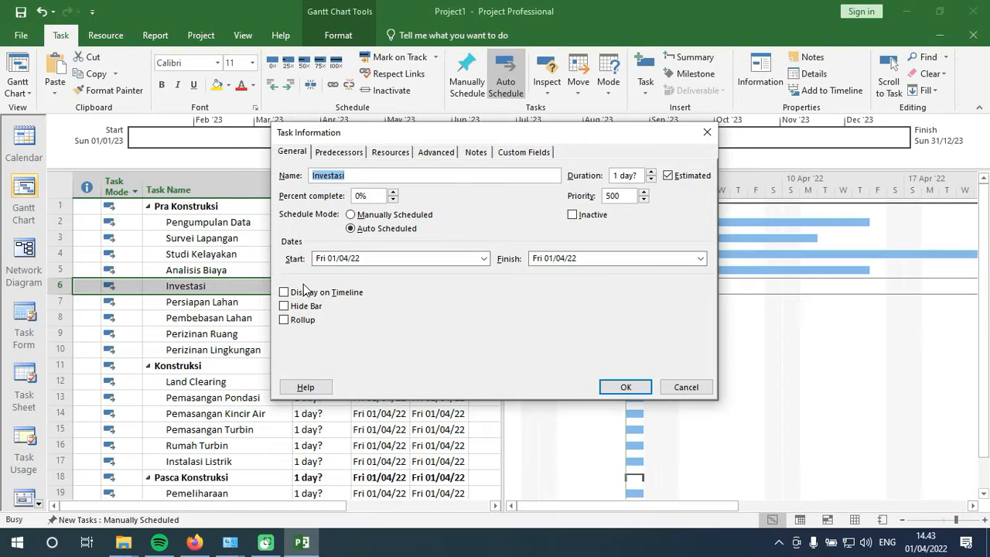
{"action": "left_click", "coordinate": [675, 387]}
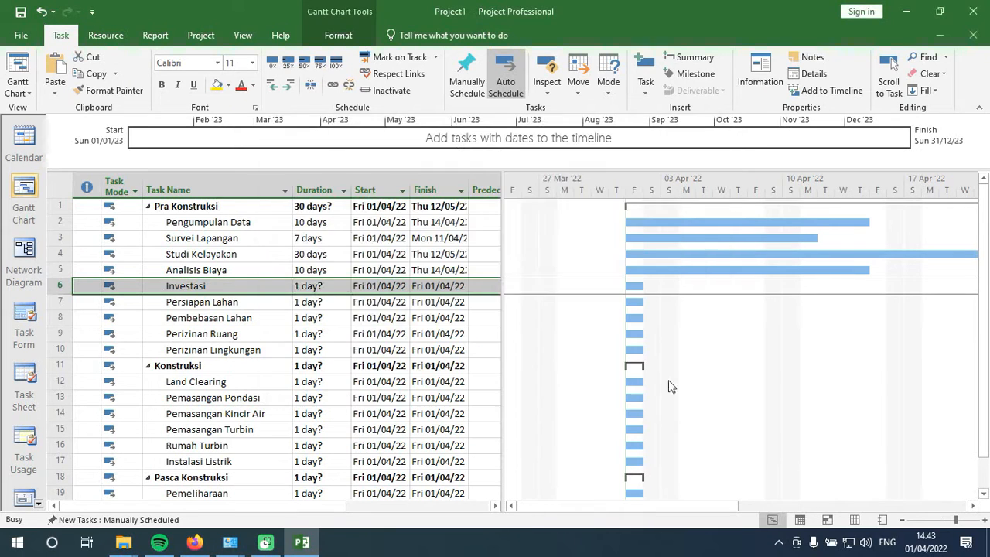
- Set the duration of Investasi to a firm 30 days, without the estimated mark
{"action": "left_click", "coordinate": [302, 285]}
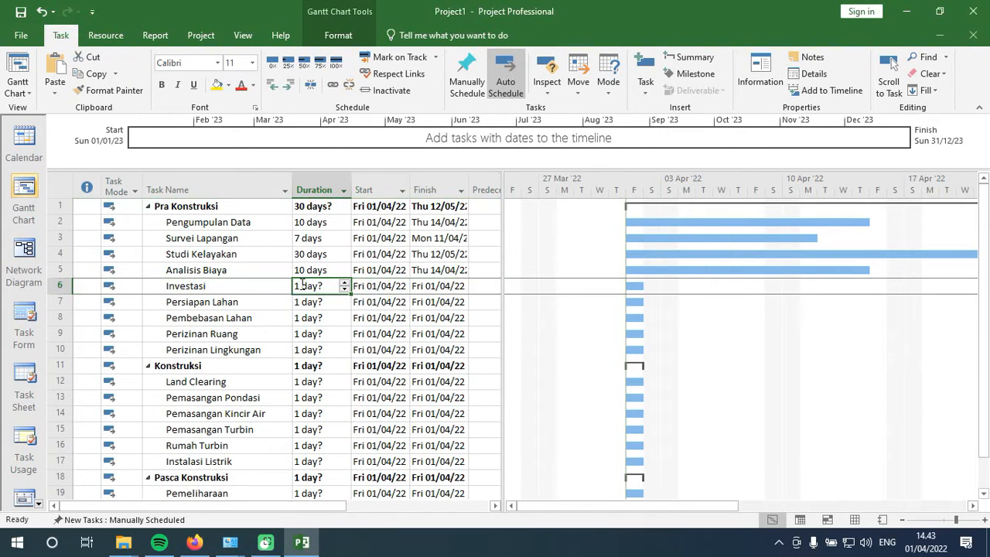
{"action": "left_click", "coordinate": [302, 285]}
{"action": "type", "text": "10"}
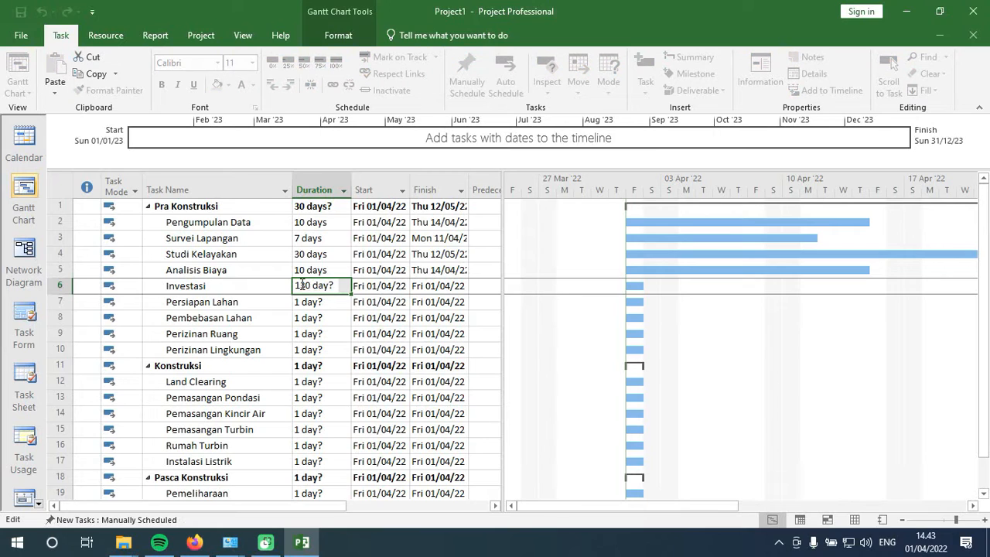
{"action": "key", "text": "BackSpace"}
{"action": "key", "text": "BackSpace"}
{"action": "key", "text": "BackSpace"}
{"action": "type", "text": "30 days"}
{"action": "key", "text": "Return"}
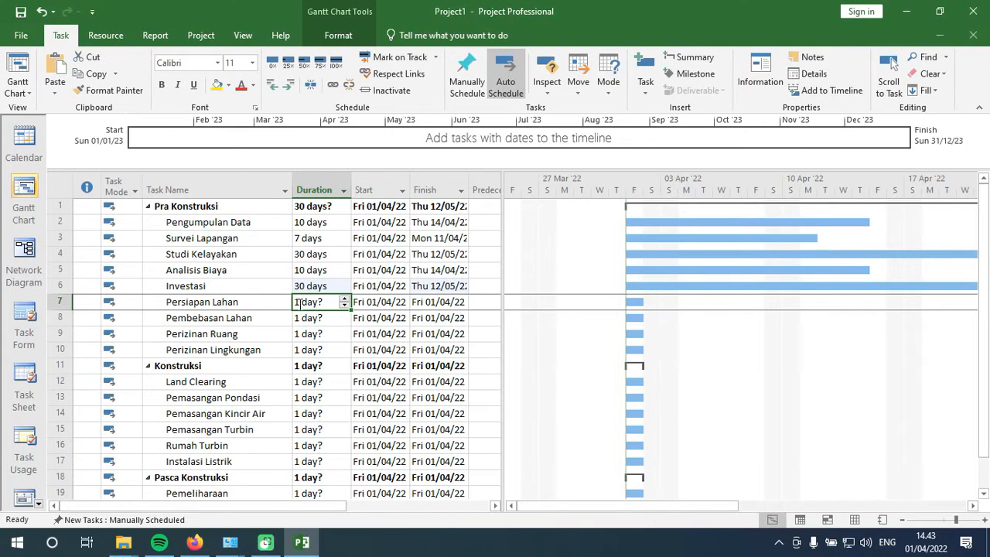
{"action": "double_click", "coordinate": [307, 301]}
{"action": "left_click", "coordinate": [303, 307]}
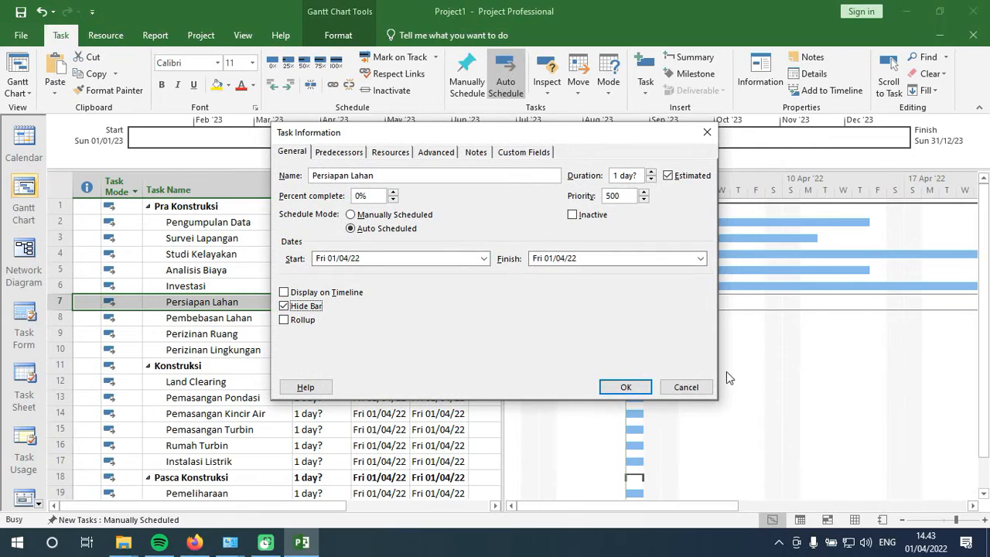
{"action": "left_click", "coordinate": [686, 387]}
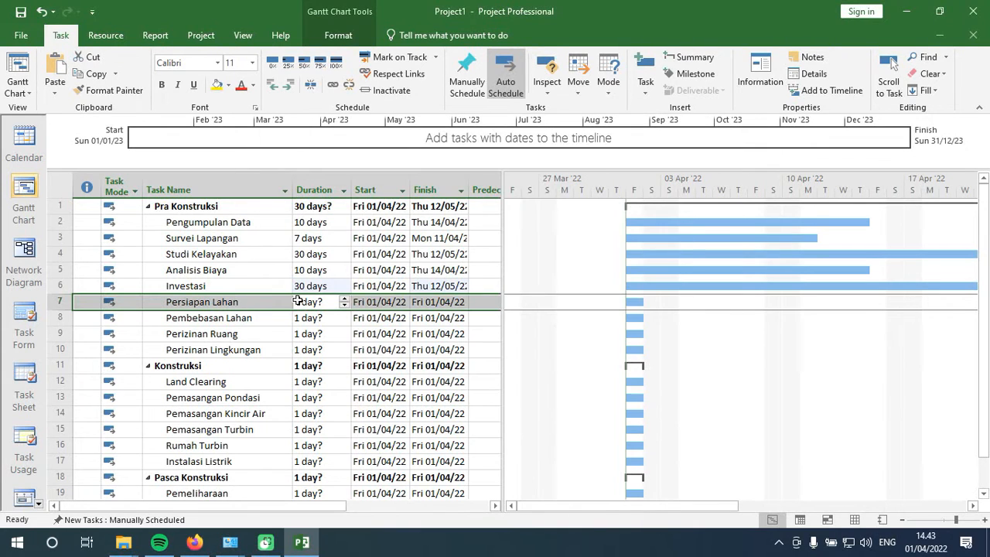
- Set the duration of Persiapan Lahan to 7 days
{"action": "left_click", "coordinate": [297, 301]}
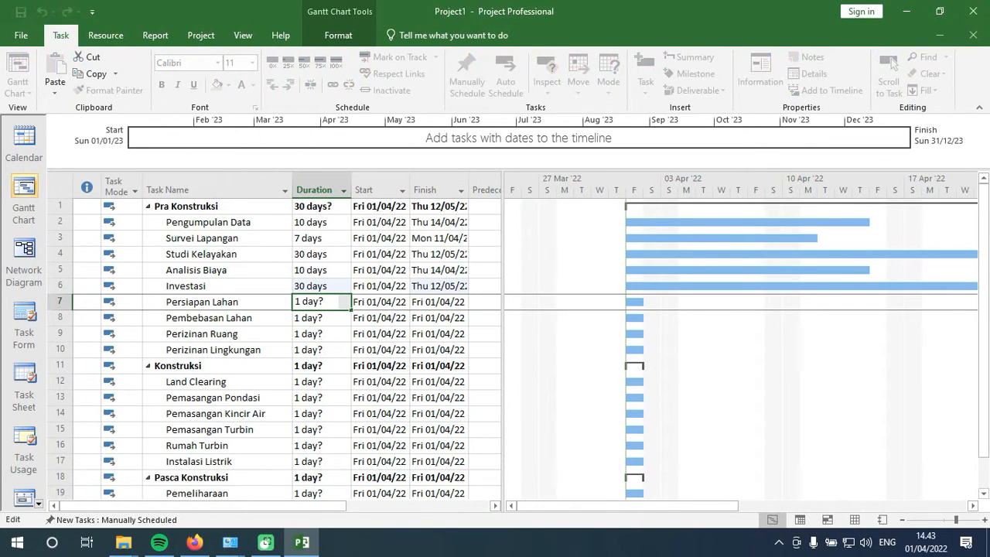
{"action": "key", "text": "Delete"}
{"action": "type", "text": "7"}
{"action": "key", "text": "Return"}
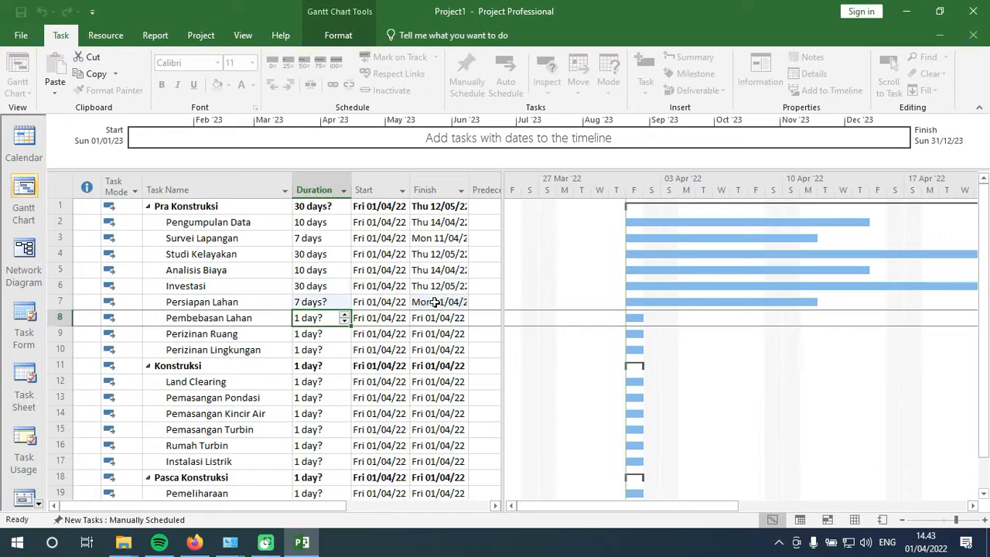
- Turn off the Estimated option for Persiapan Lahan in its task information, with the duration entered as 7d
{"action": "key", "text": "Up"}
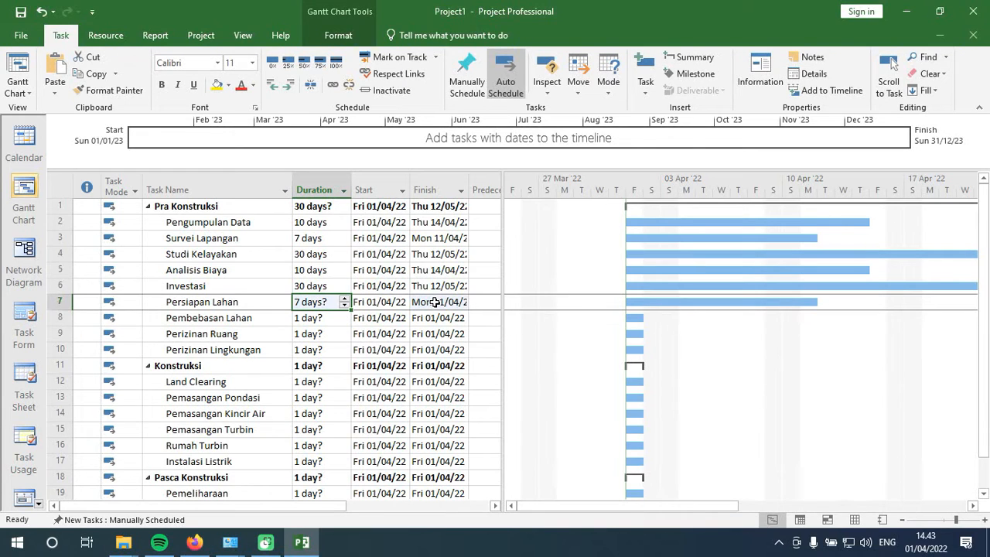
{"action": "double_click", "coordinate": [263, 302]}
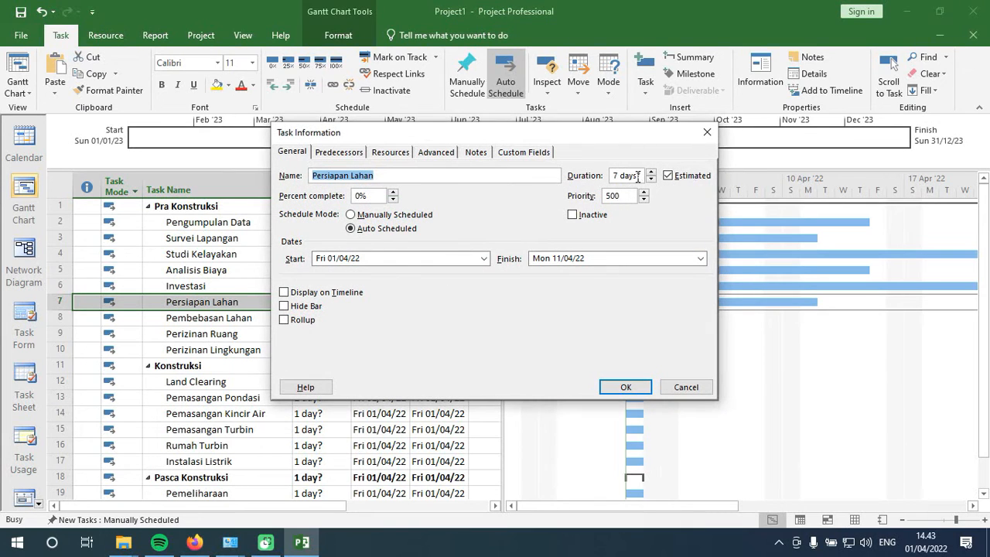
{"action": "left_click", "coordinate": [667, 176]}
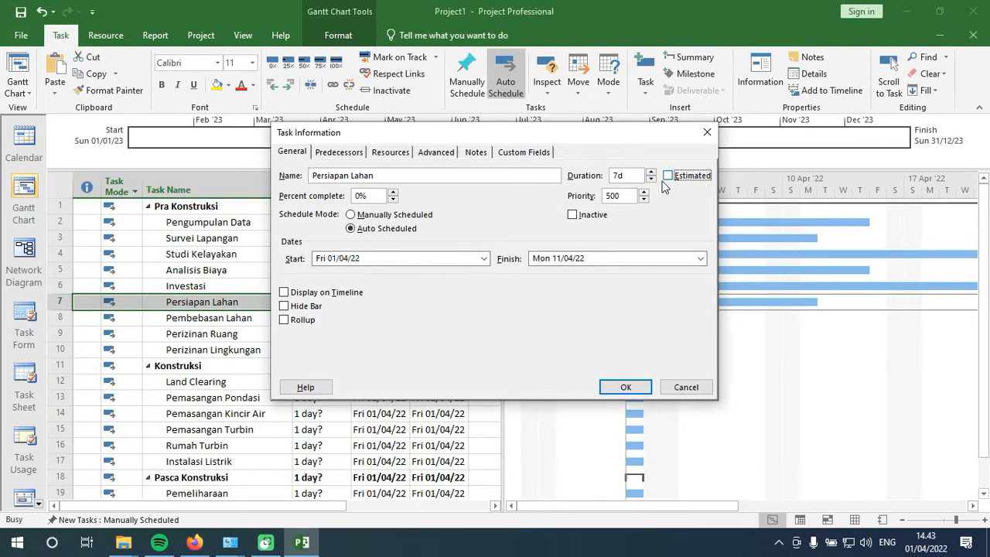
{"action": "left_click", "coordinate": [619, 177]}
{"action": "key", "text": "Delete"}
{"action": "type", "text": "W"}
{"action": "key", "text": "BackSpace"}
{"action": "type", "text": "d"}
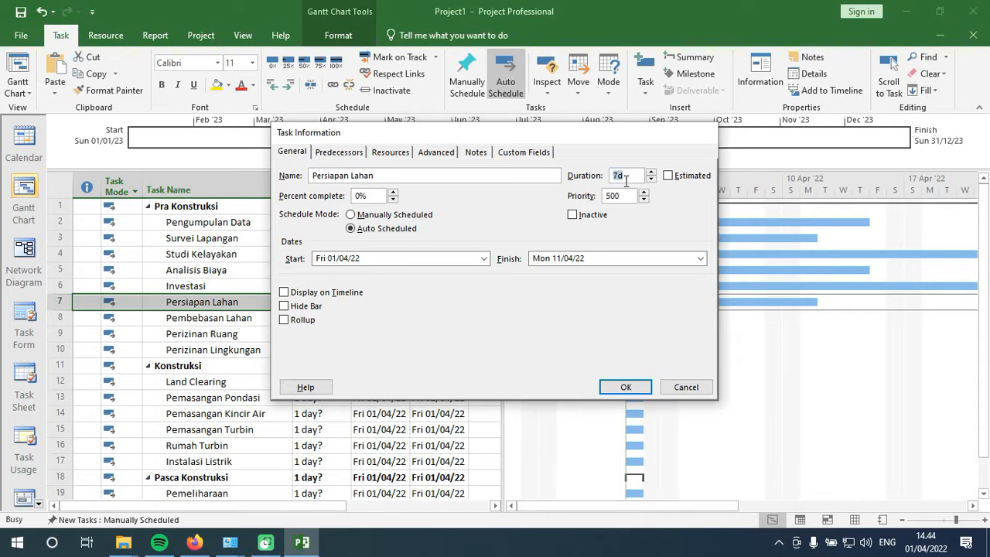
{"action": "key", "text": "Return"}
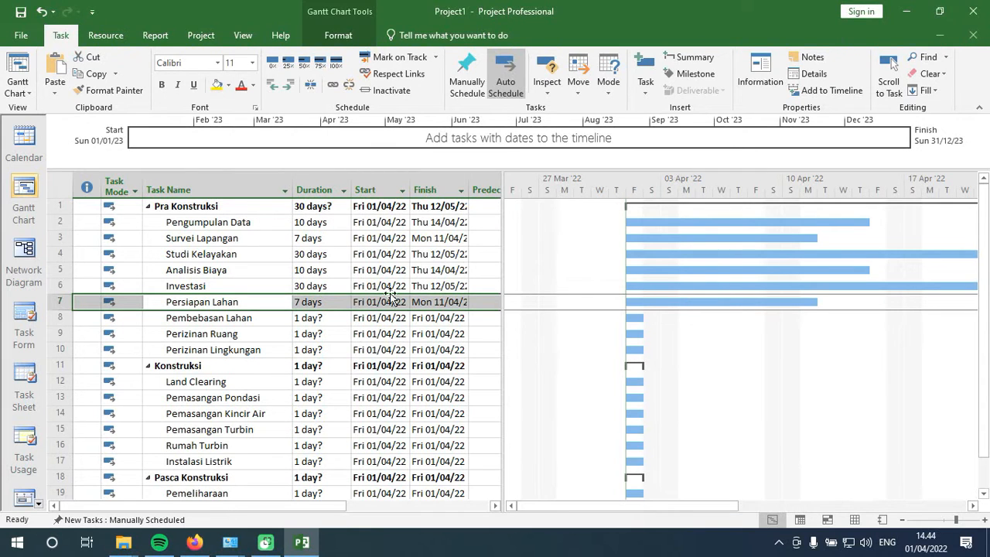
- Set the duration of Pembebasan Lahan to 30 days and turn off its Estimated option
{"action": "left_click", "coordinate": [323, 318]}
{"action": "double_click", "coordinate": [323, 320]}
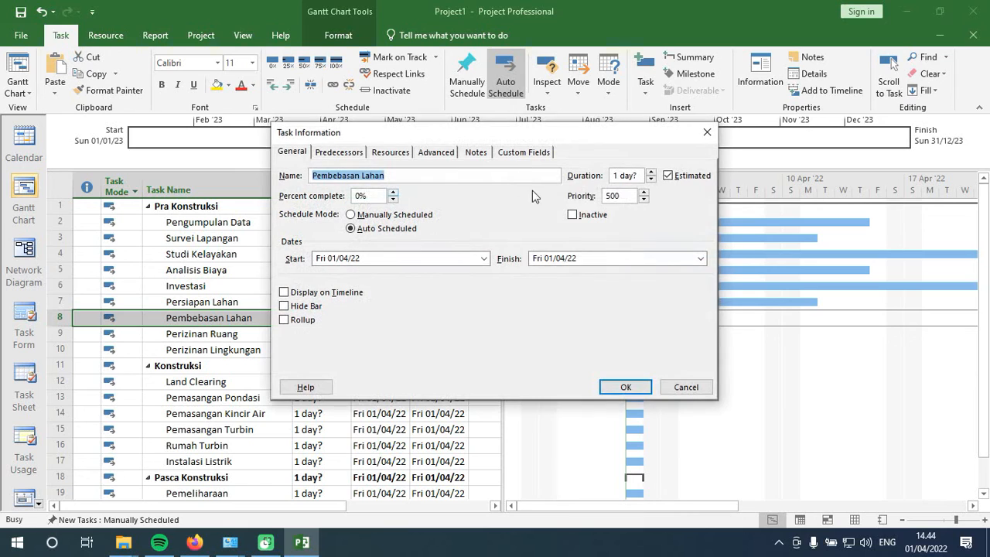
{"action": "left_click", "coordinate": [615, 176]}
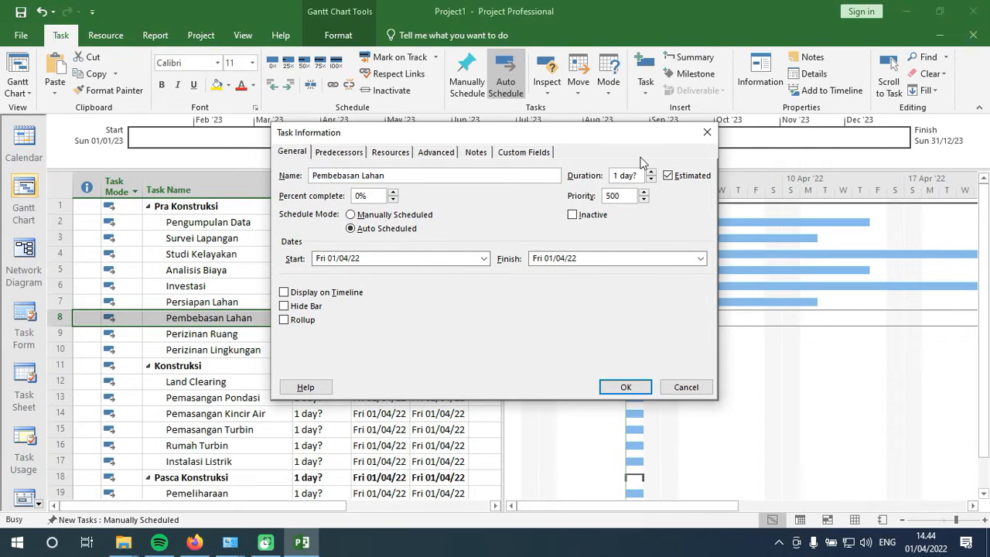
{"action": "key", "text": "Delete"}
{"action": "type", "text": "50"}
{"action": "key", "text": "BackSpace"}
{"action": "key", "text": "BackSpace"}
{"action": "type", "text": "30"}
{"action": "left_click", "coordinate": [668, 176]}
{"action": "left_click", "coordinate": [625, 386]}
- Set the duration of Perizinan Ruang to 60 days and turn off its Estimated option
{"action": "left_click", "coordinate": [306, 337]}
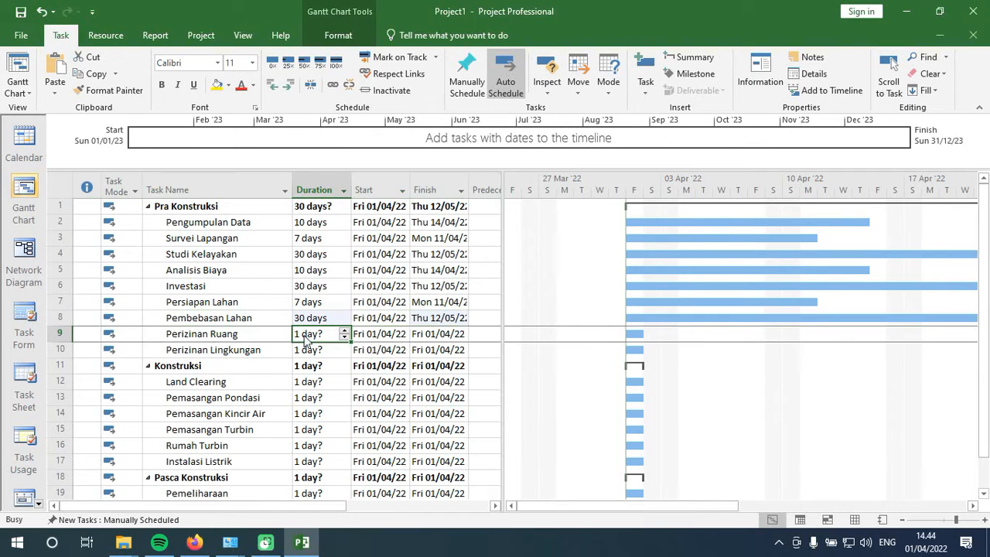
{"action": "double_click", "coordinate": [309, 334]}
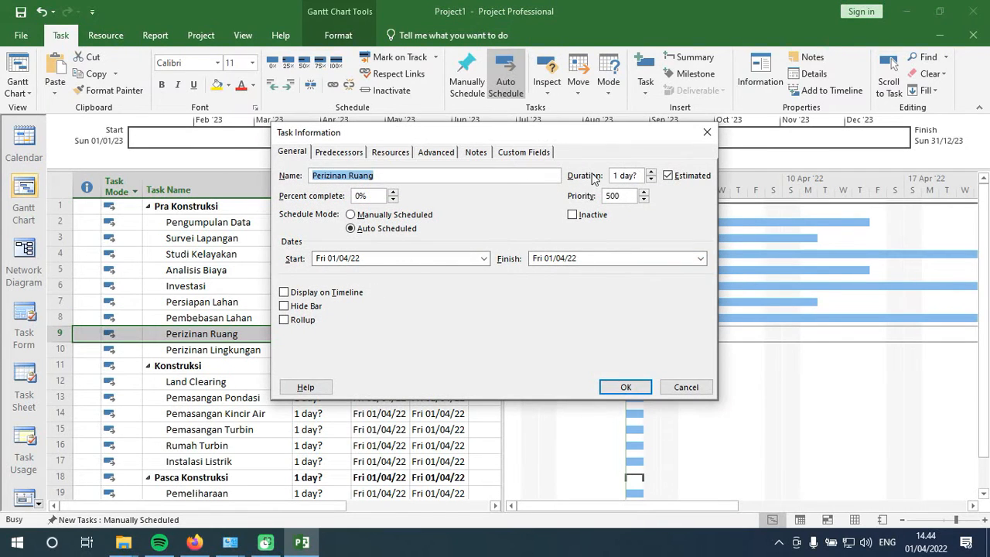
{"action": "double_click", "coordinate": [616, 175]}
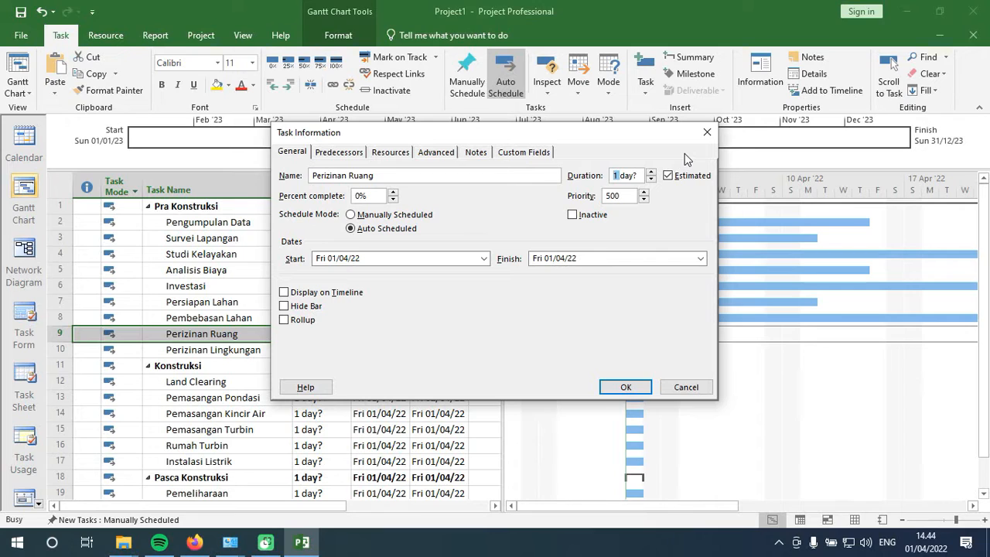
{"action": "type", "text": "60"}
{"action": "left_click", "coordinate": [688, 176]}
{"action": "left_click", "coordinate": [642, 387]}
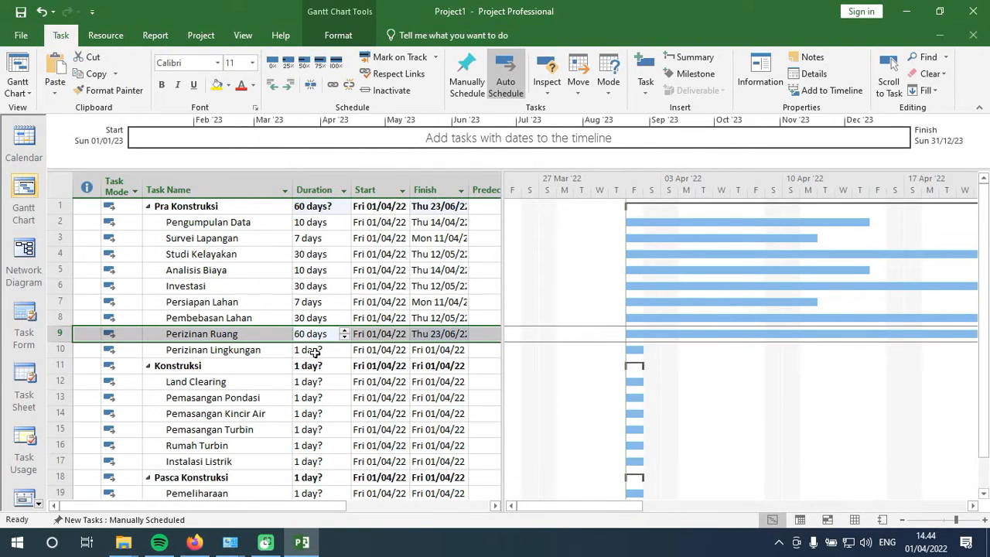
- Set the duration of Perizinan Lingkungan to 60 days, not estimated, in its task information
{"action": "double_click", "coordinate": [321, 355]}
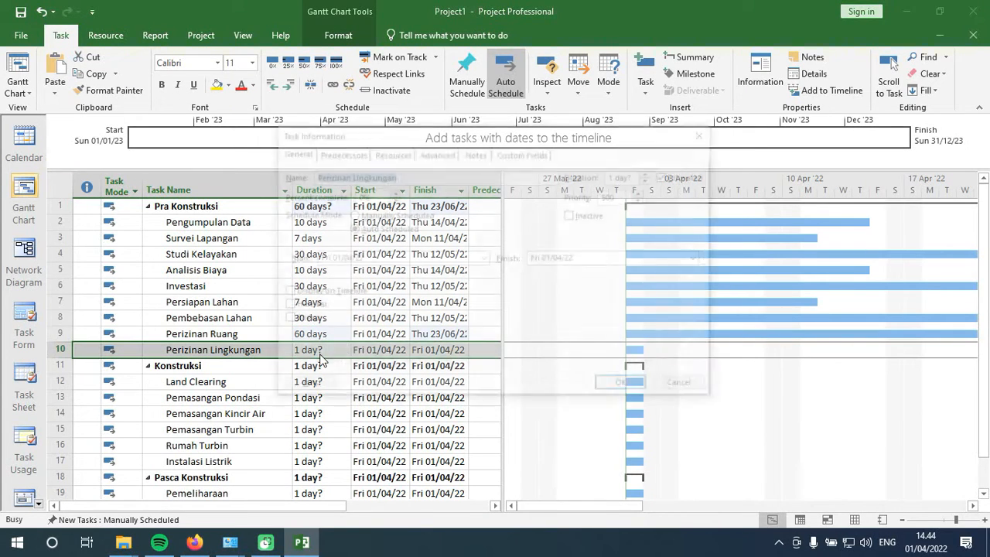
{"action": "left_click_drag", "start_coordinate": [564, 135], "coordinate": [662, 147]}
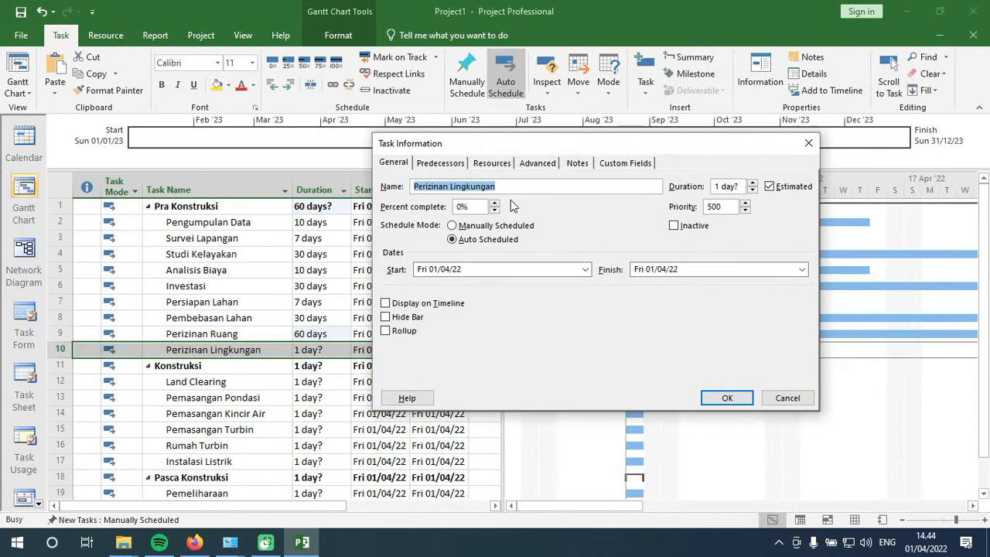
{"action": "left_click", "coordinate": [721, 187]}
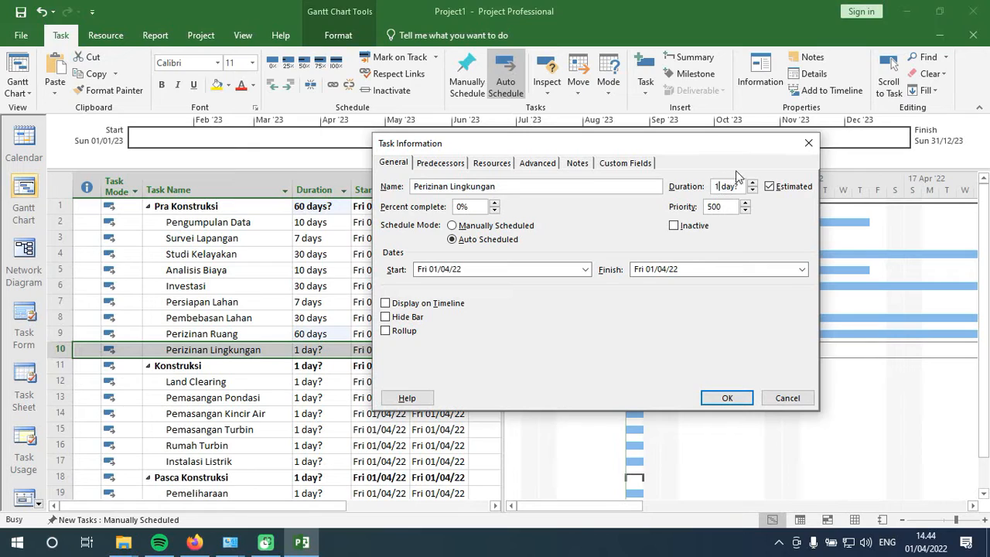
{"action": "key", "text": "BackSpace"}
{"action": "type", "text": "60"}
{"action": "left_click", "coordinate": [727, 398]}
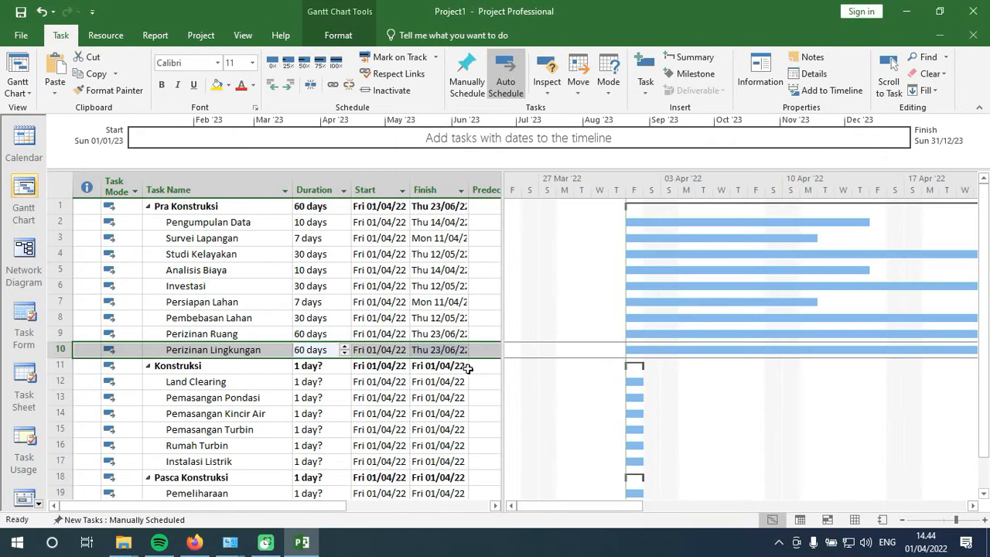
{"action": "left_click", "coordinate": [435, 366]}
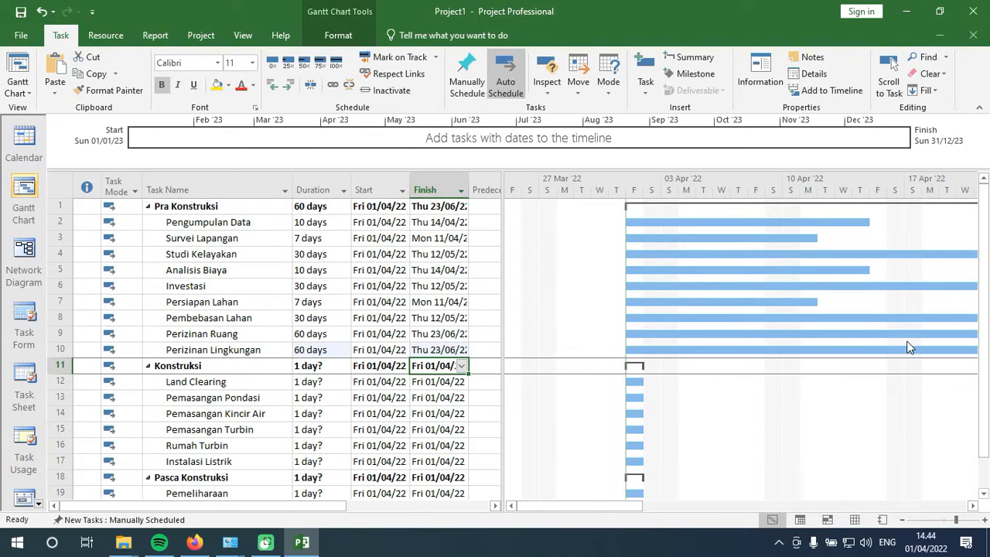
{"action": "scroll", "coordinate": [459, 359], "scroll_direction": "down", "scroll_amount": 1}
{"action": "scroll", "coordinate": [352, 348], "scroll_direction": "up", "scroll_amount": 1}
{"action": "left_click", "coordinate": [624, 207]}
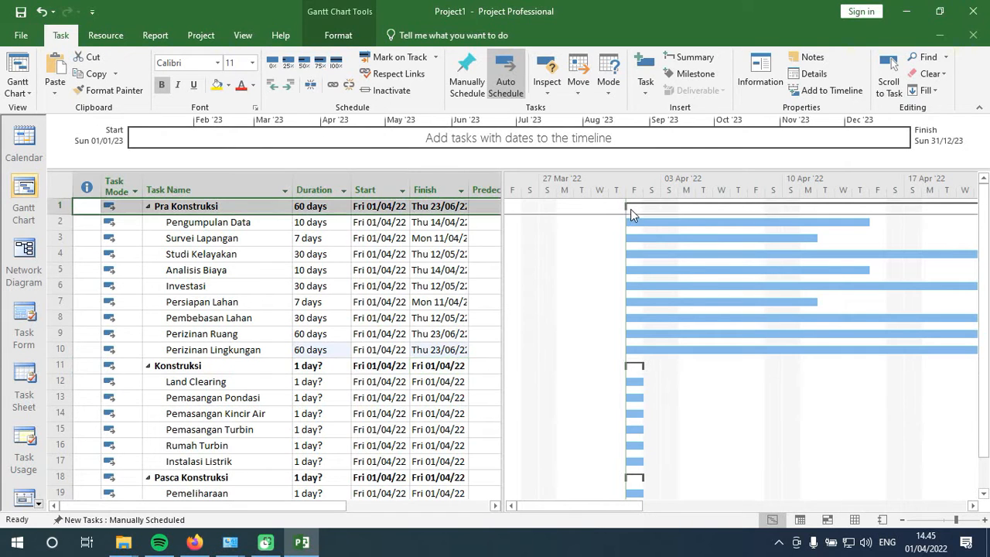
{"action": "double_click", "coordinate": [631, 208]}
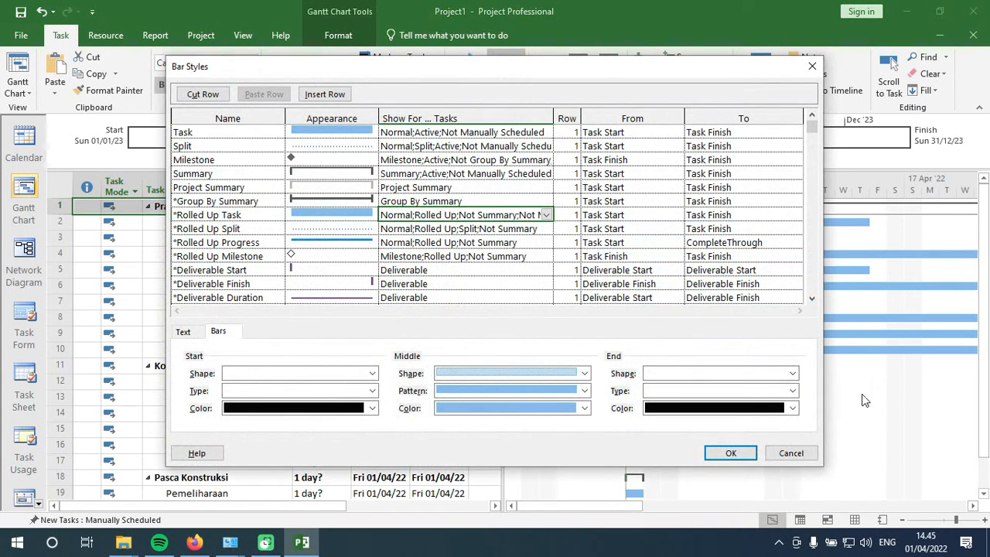
{"action": "left_click", "coordinate": [792, 453]}
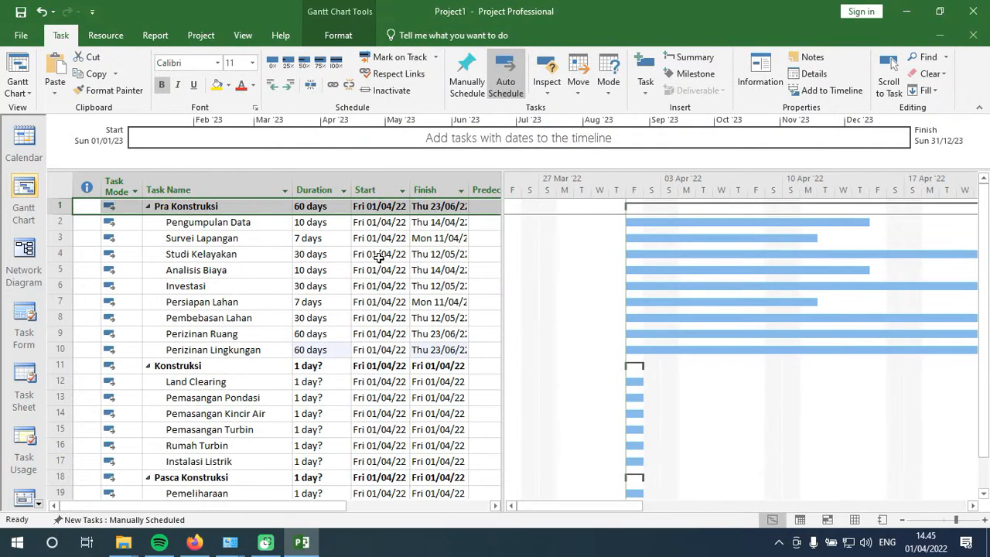
- Review the task durations across the Pra Konstruksi, Konstruksi and Pasca Konstruksi phases
{"action": "left_click", "coordinate": [310, 381]}
{"action": "left_click", "coordinate": [314, 366]}
{"action": "scroll", "coordinate": [353, 384], "scroll_direction": "down", "scroll_amount": 1}
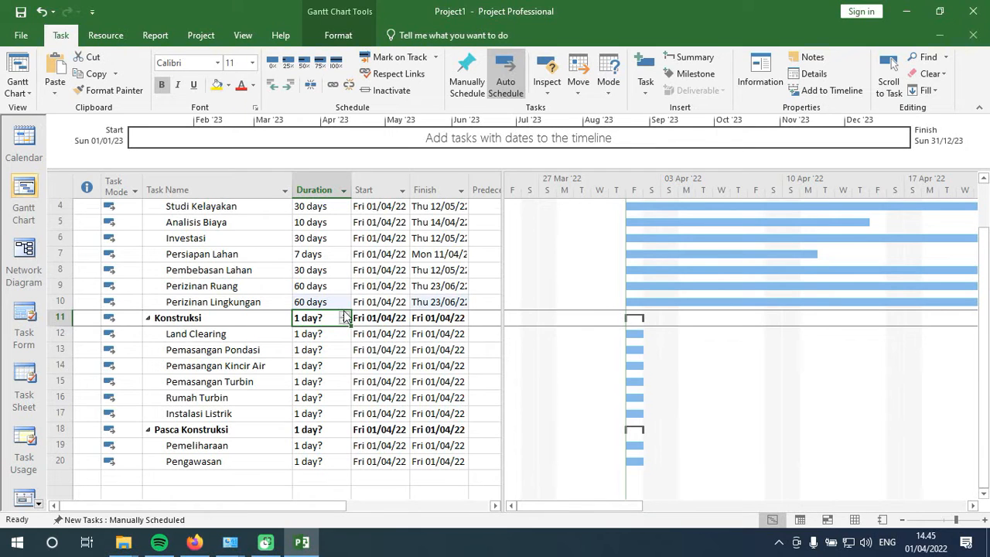
{"action": "scroll", "coordinate": [345, 317], "scroll_direction": "up", "scroll_amount": 1}
{"action": "scroll", "coordinate": [347, 317], "scroll_direction": "down", "scroll_amount": 1}
{"action": "left_click", "coordinate": [342, 333]}
{"action": "scroll", "coordinate": [325, 293], "scroll_direction": "up", "scroll_amount": 1}
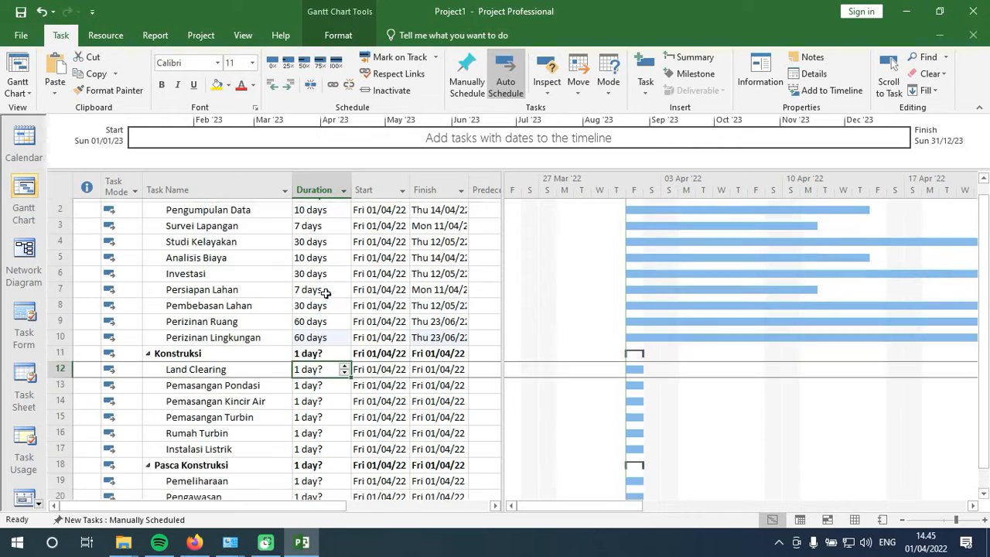
{"action": "scroll", "coordinate": [326, 293], "scroll_direction": "up", "scroll_amount": 1}
{"action": "scroll", "coordinate": [326, 293], "scroll_direction": "down", "scroll_amount": 2}
{"action": "scroll", "coordinate": [326, 293], "scroll_direction": "up", "scroll_amount": 2}
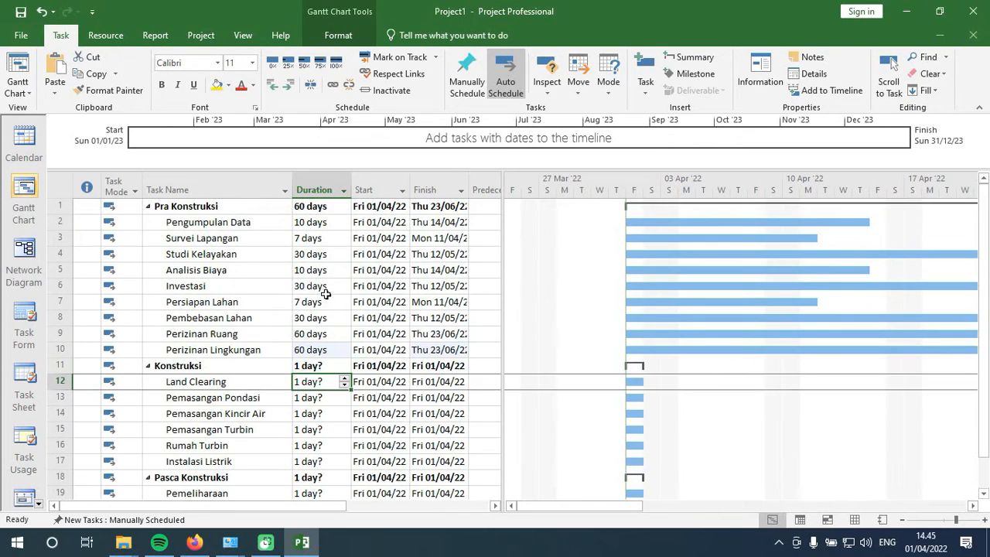
- Set the Land Clearing task's duration to 15 days and mark it as not estimated
{"action": "left_click", "coordinate": [228, 224]}
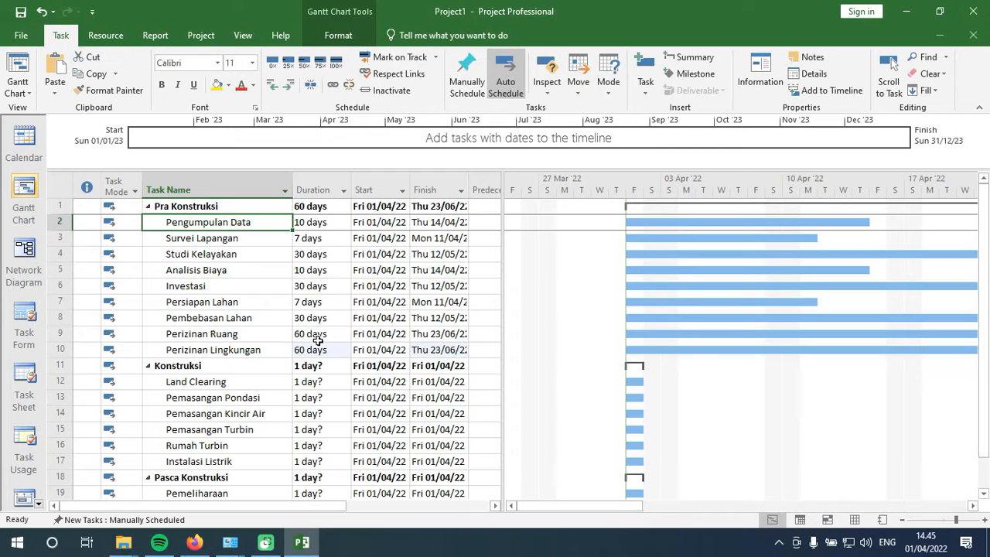
{"action": "scroll", "coordinate": [316, 342], "scroll_direction": "down", "scroll_amount": 1}
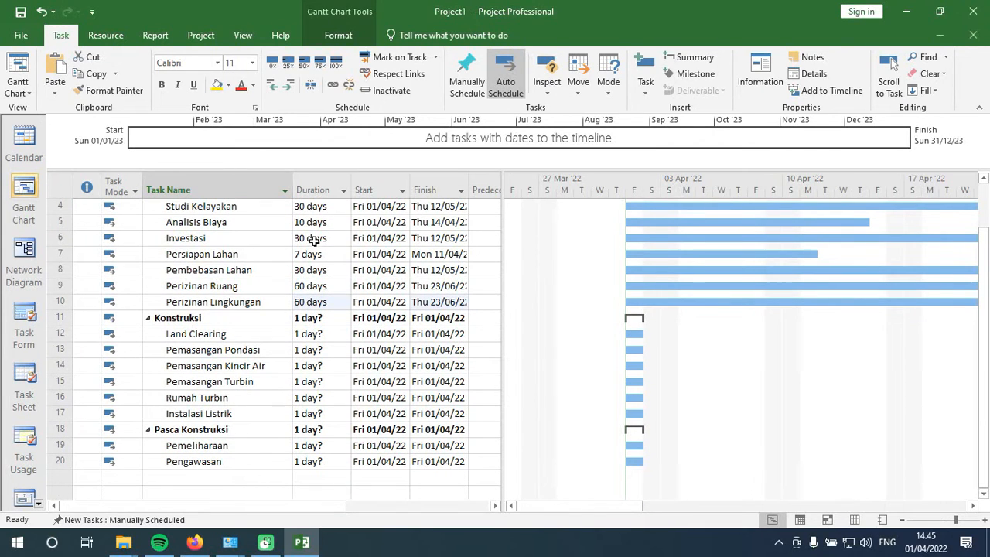
{"action": "left_click", "coordinate": [317, 334]}
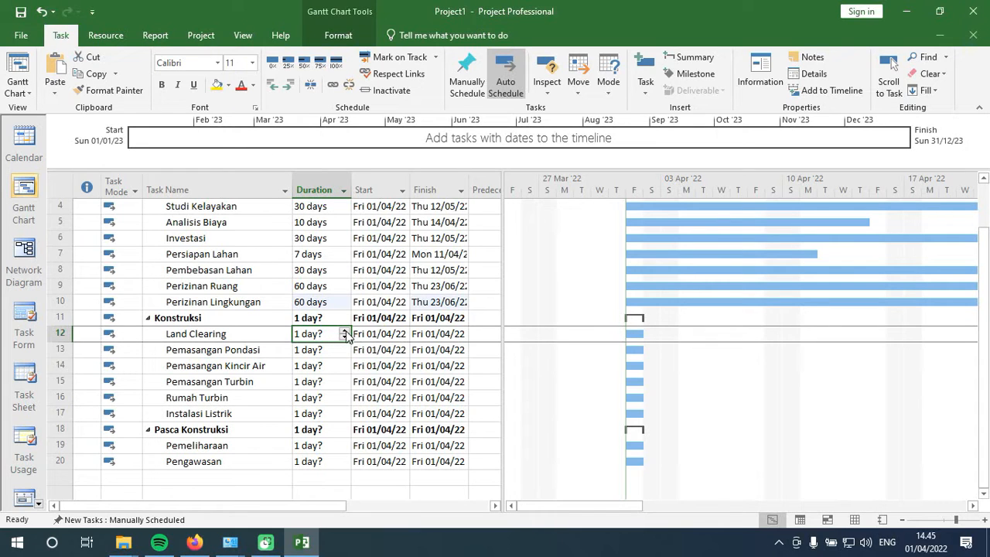
{"action": "double_click", "coordinate": [298, 333]}
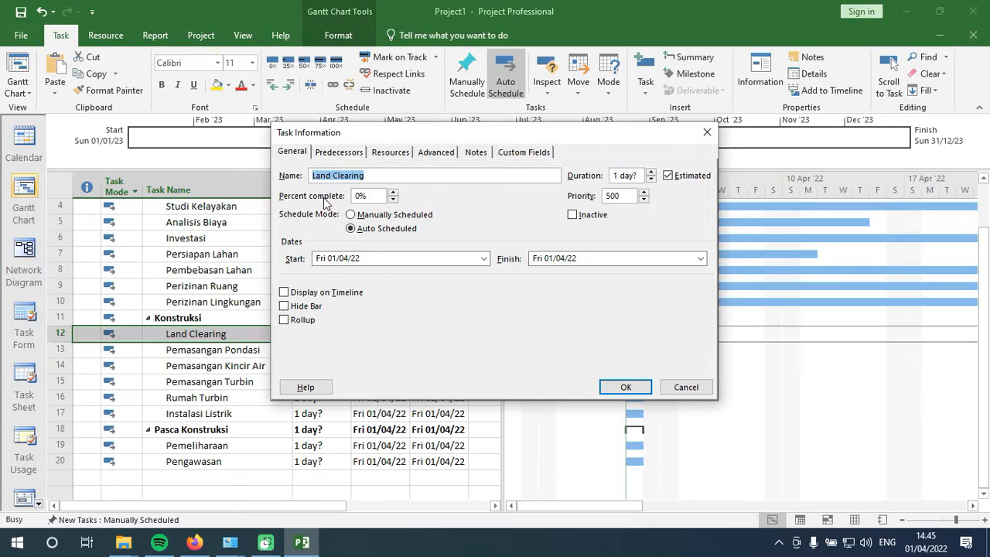
{"action": "left_click", "coordinate": [621, 176]}
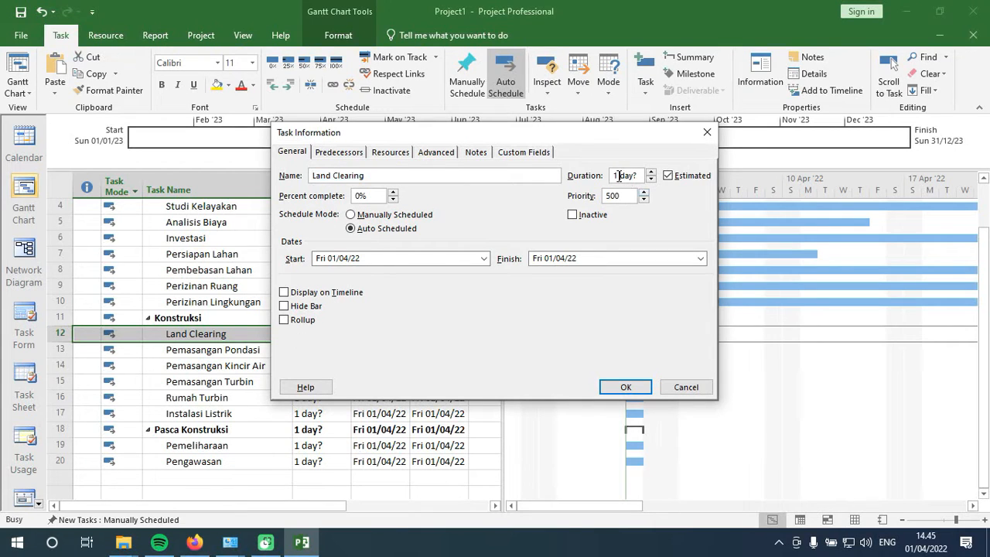
{"action": "double_click", "coordinate": [619, 176]}
{"action": "type", "text": "30"}
{"action": "key", "text": "BackSpace"}
{"action": "key", "text": "BackSpace"}
{"action": "type", "text": "15"}
{"action": "left_click", "coordinate": [681, 179]}
{"action": "left_click", "coordinate": [625, 387]}
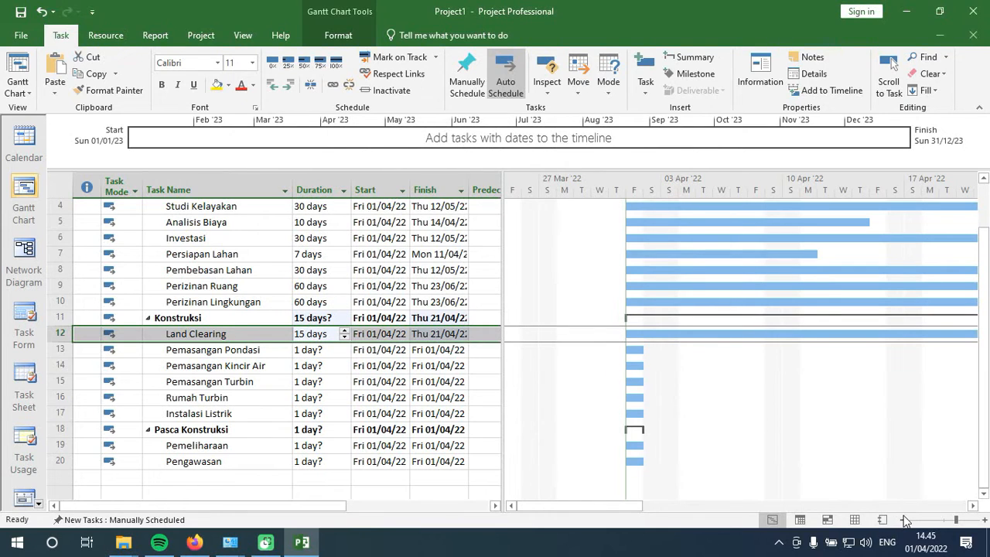
- Give the Pemasangan Pondasi task a firm, non-estimated duration of 30 days
{"action": "left_click", "coordinate": [319, 349]}
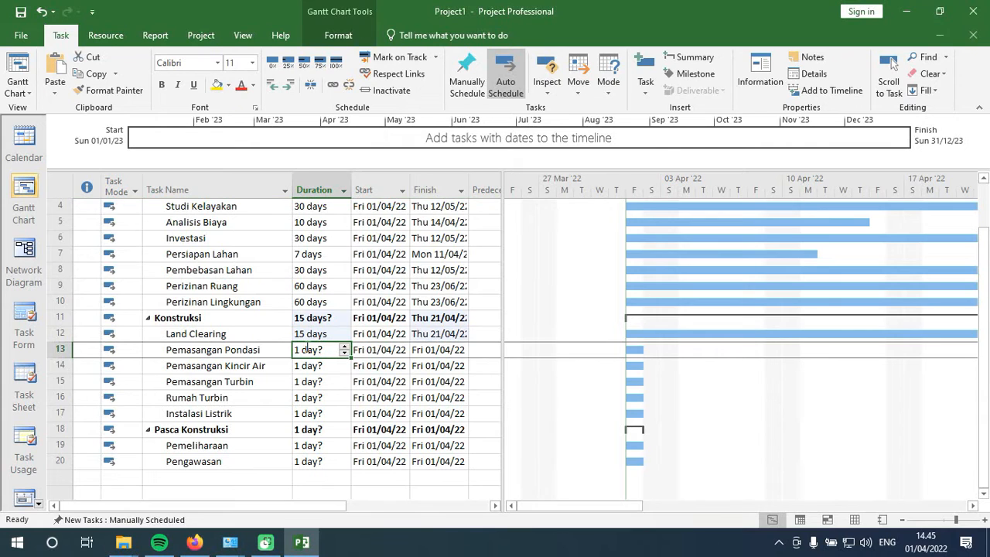
{"action": "double_click", "coordinate": [307, 350]}
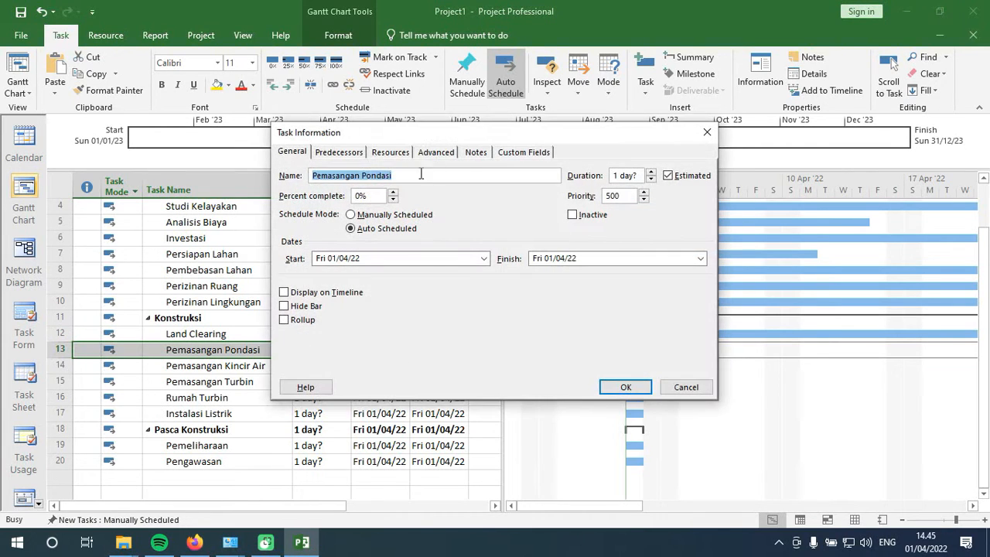
{"action": "left_click", "coordinate": [625, 177]}
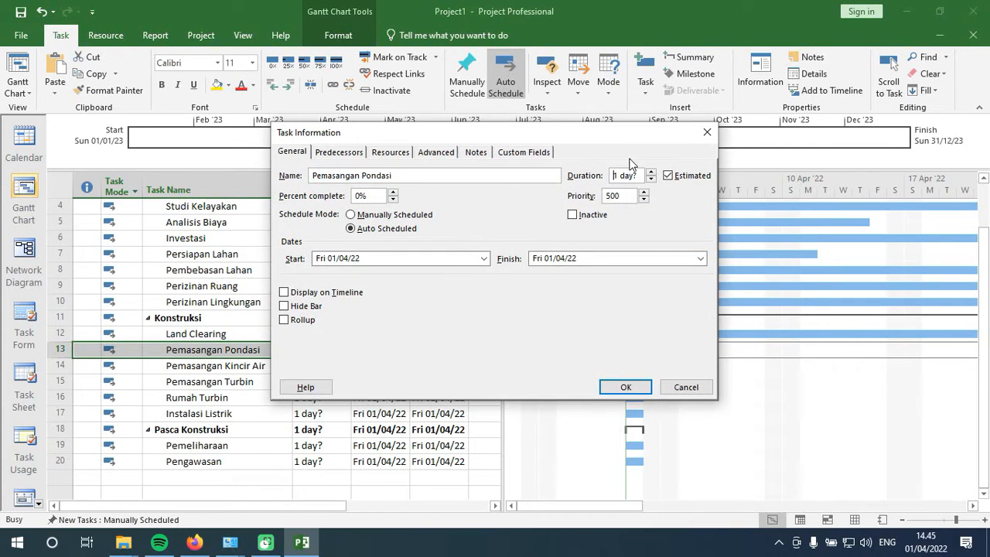
{"action": "key", "text": "Delete"}
{"action": "type", "text": "30"}
{"action": "key", "text": "Return"}
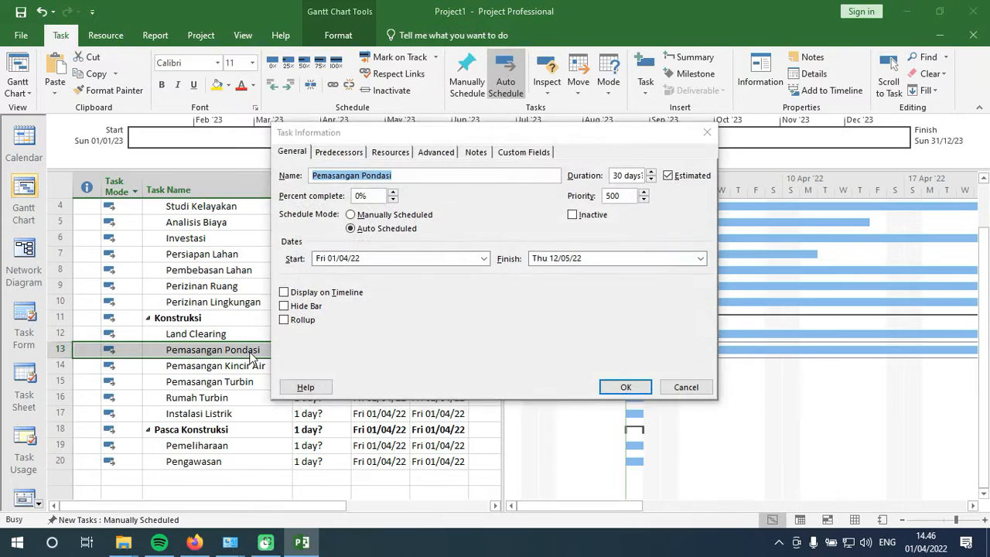
{"action": "left_click", "coordinate": [669, 175]}
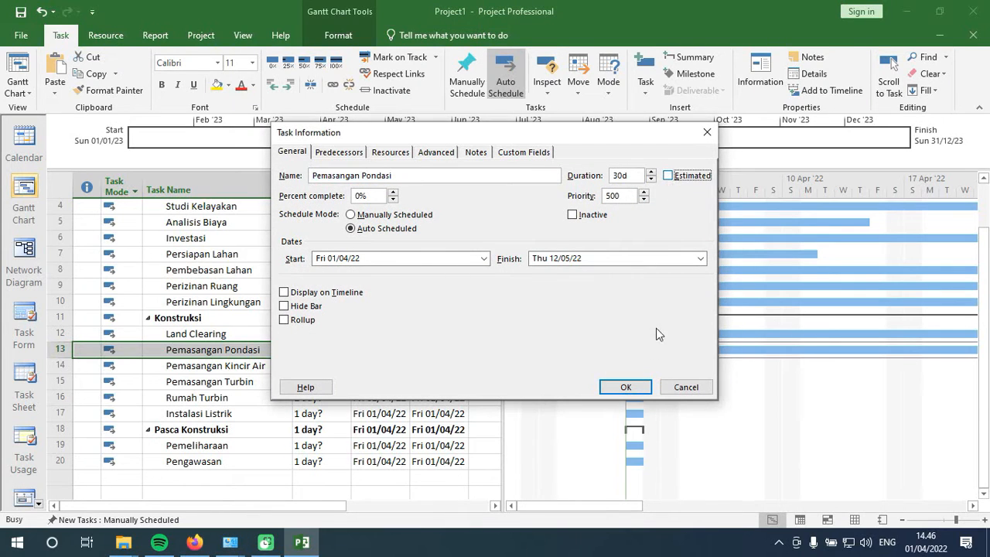
{"action": "left_click", "coordinate": [626, 387]}
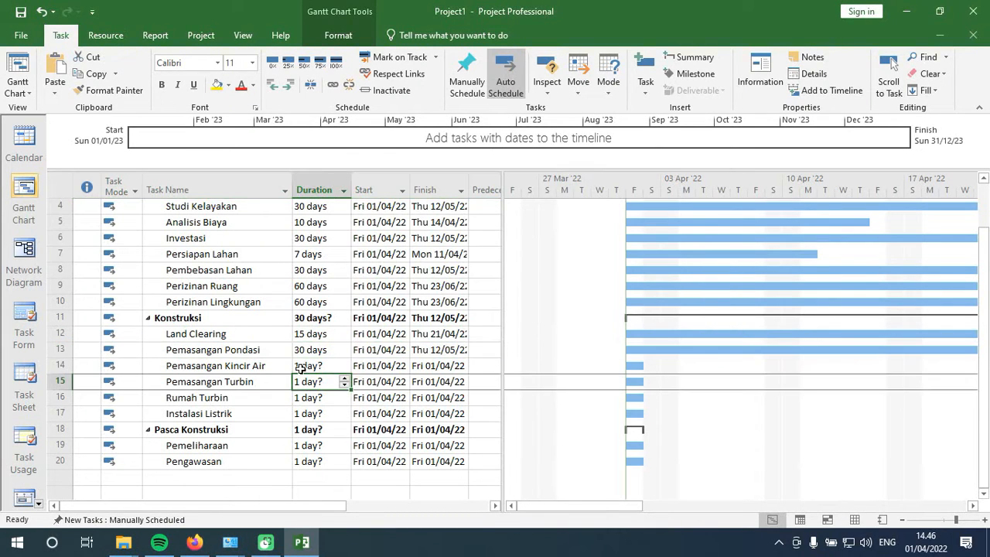
- Set the duration of Pemasangan Kincir Air to 10 days and turn off its Estimated option
{"action": "left_click", "coordinate": [306, 369]}
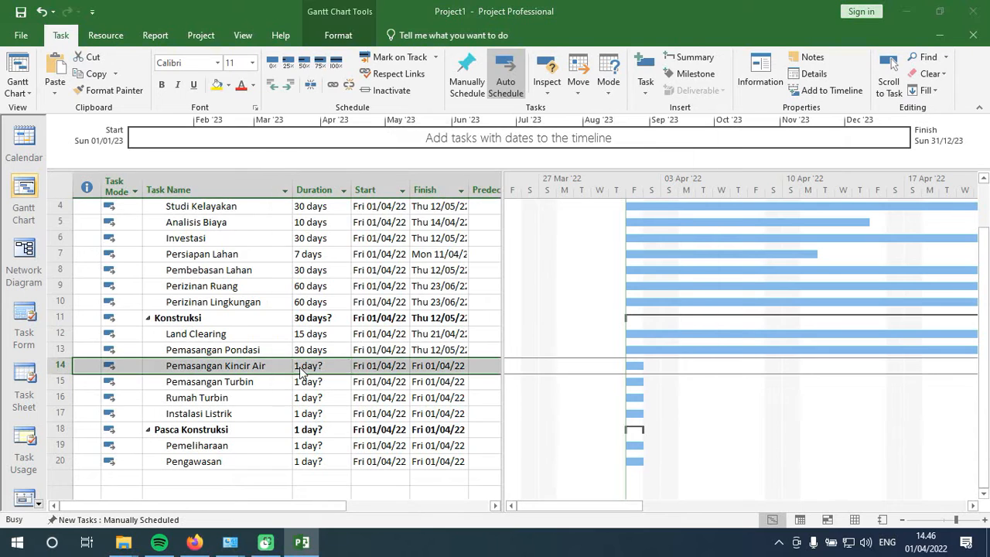
{"action": "left_click", "coordinate": [615, 176]}
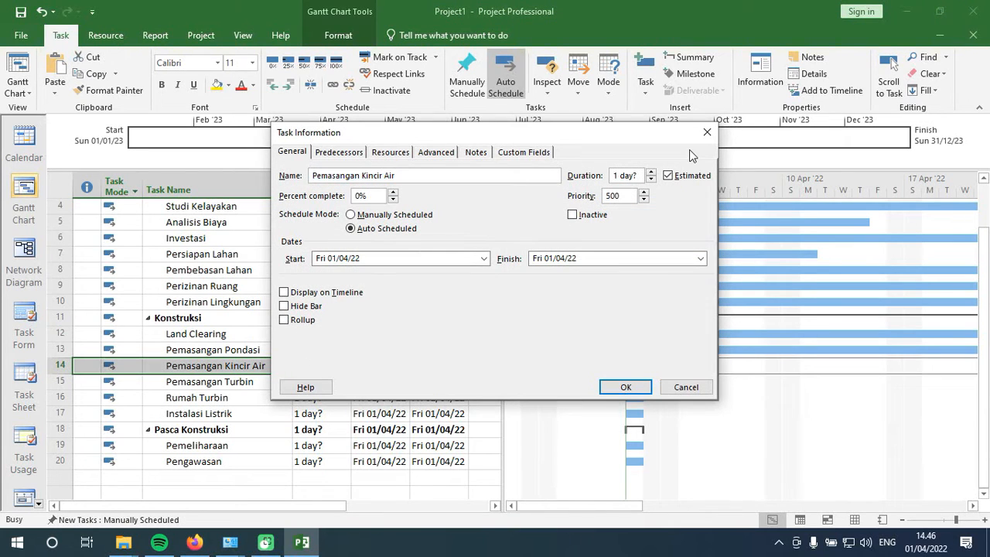
{"action": "type", "text": "0"}
{"action": "left_click", "coordinate": [699, 178]}
{"action": "left_click", "coordinate": [629, 385]}
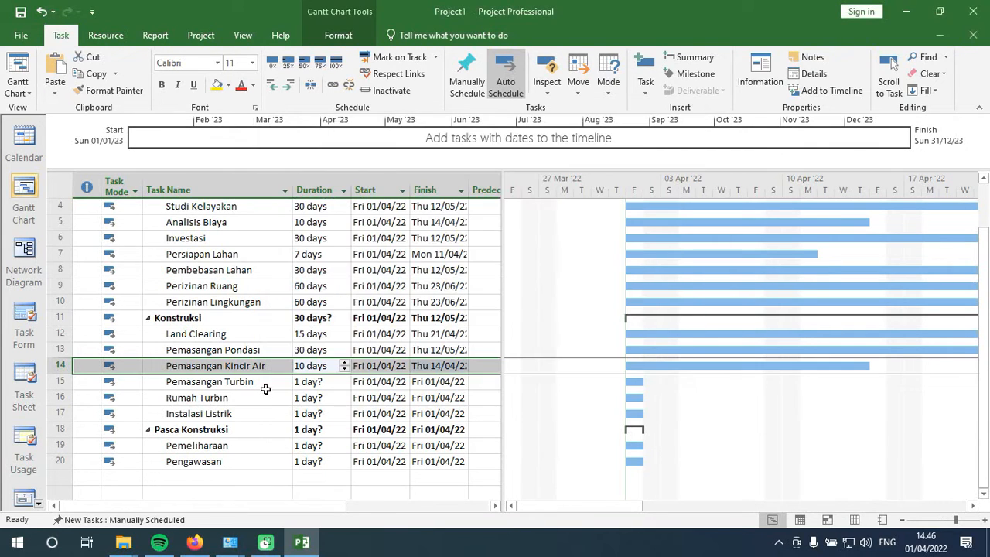
- Set the Pemasangan Turbin task's duration to 10 days and remove its Estimated flag
{"action": "left_click", "coordinate": [235, 387]}
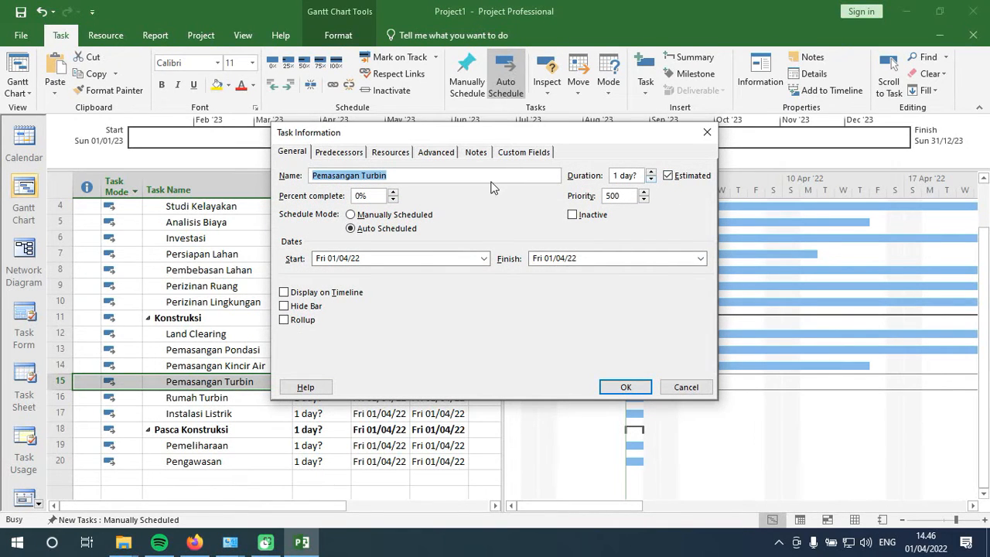
{"action": "left_click", "coordinate": [618, 176]}
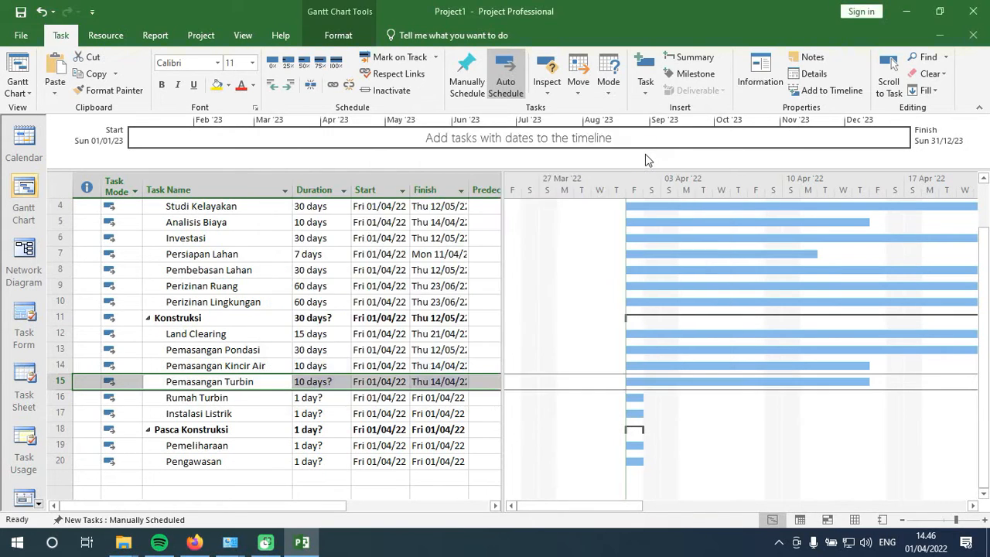
{"action": "left_click", "coordinate": [340, 383]}
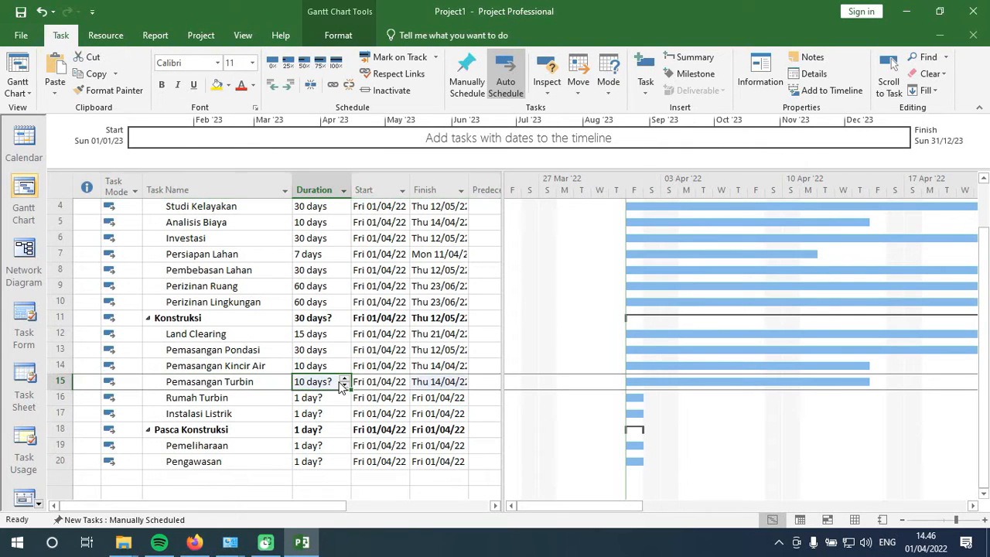
{"action": "double_click", "coordinate": [246, 382]}
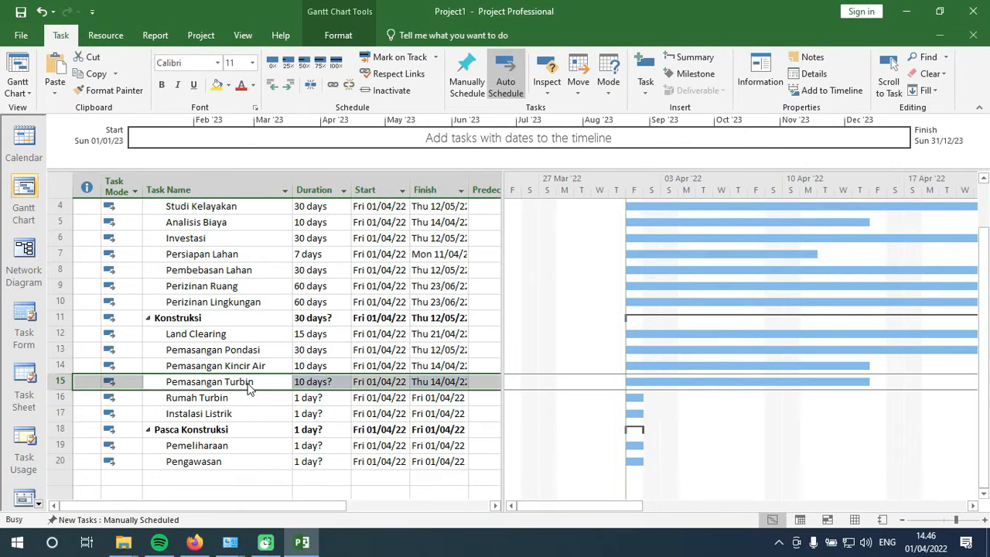
{"action": "left_click", "coordinate": [668, 175]}
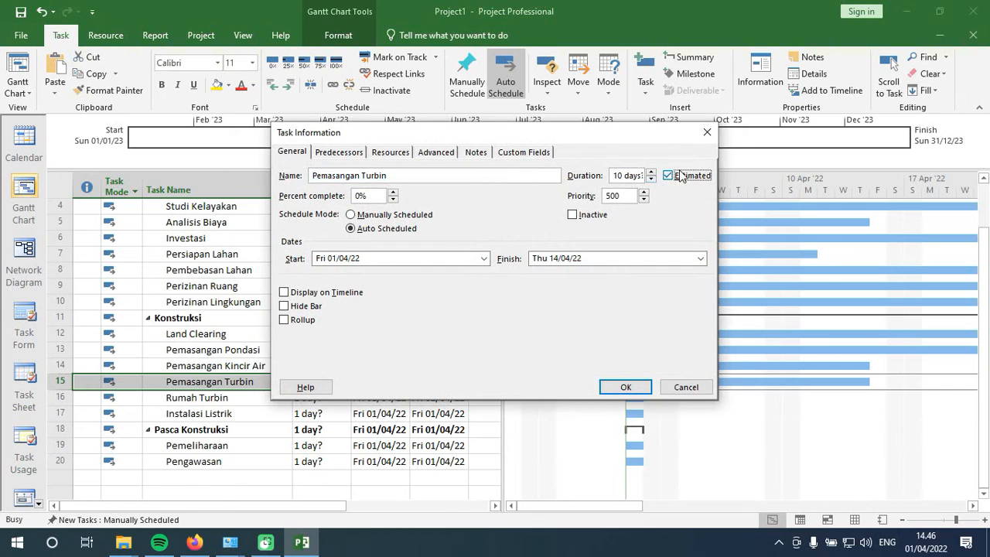
{"action": "left_click", "coordinate": [626, 387]}
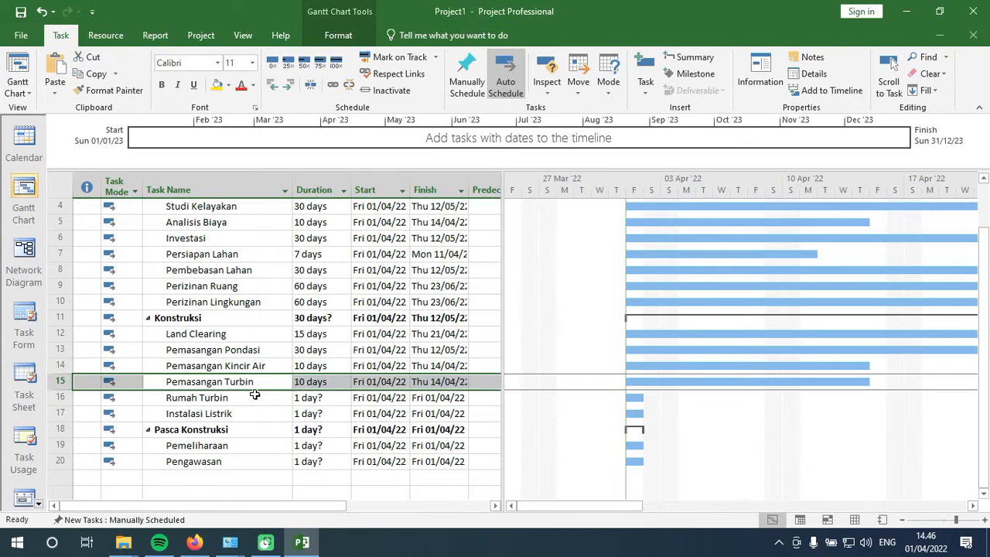
- Change the Rumah Turbin task's duration to 30 days and turn off Estimated
{"action": "left_click", "coordinate": [255, 396]}
{"action": "double_click", "coordinate": [252, 398]}
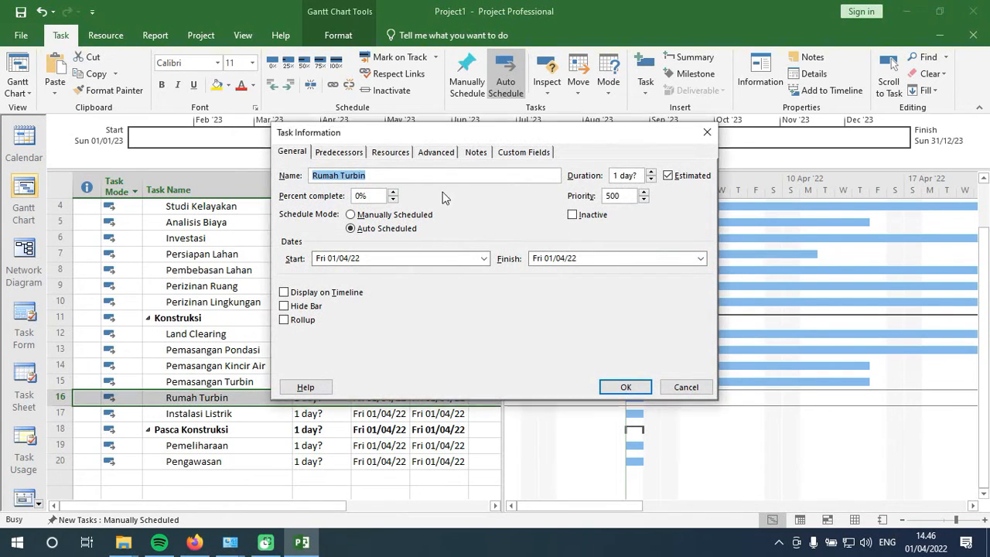
{"action": "left_click", "coordinate": [616, 176]}
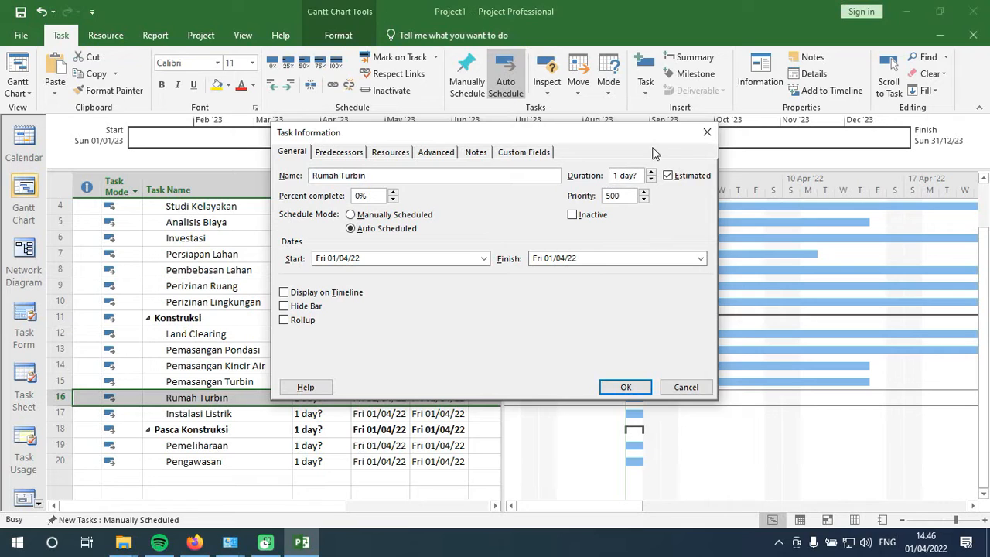
{"action": "key", "text": "Delete"}
{"action": "type", "text": "30"}
{"action": "left_click", "coordinate": [698, 181]}
{"action": "left_click", "coordinate": [634, 387]}
- Set the Instalasi Listrik task's duration to 40 days, without the Estimated flag
{"action": "left_click", "coordinate": [254, 415]}
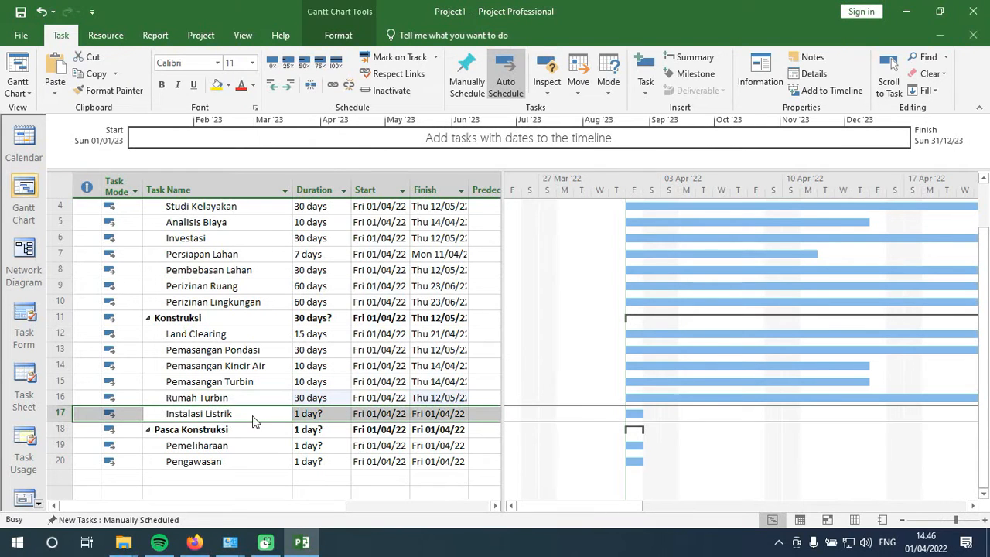
{"action": "double_click", "coordinate": [328, 417]}
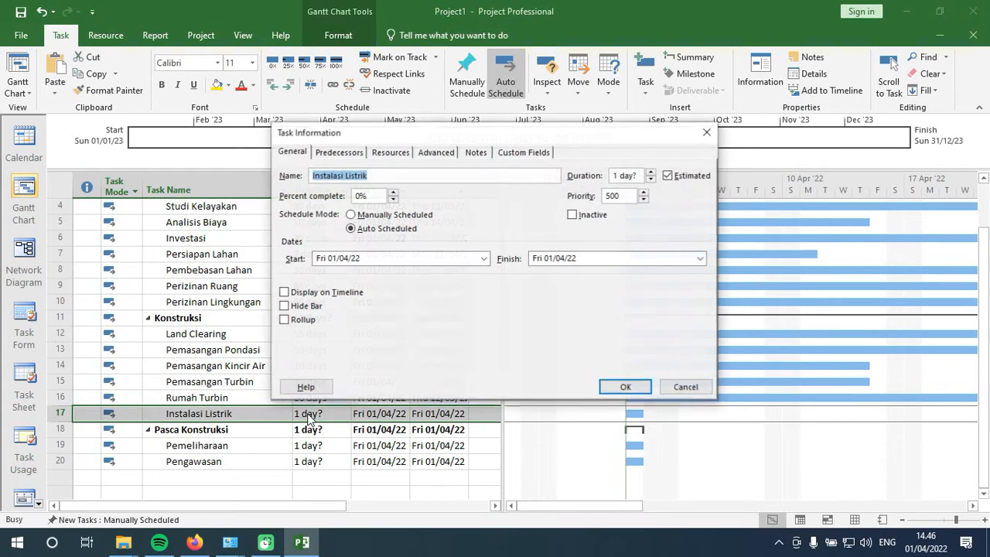
{"action": "left_click", "coordinate": [615, 176]}
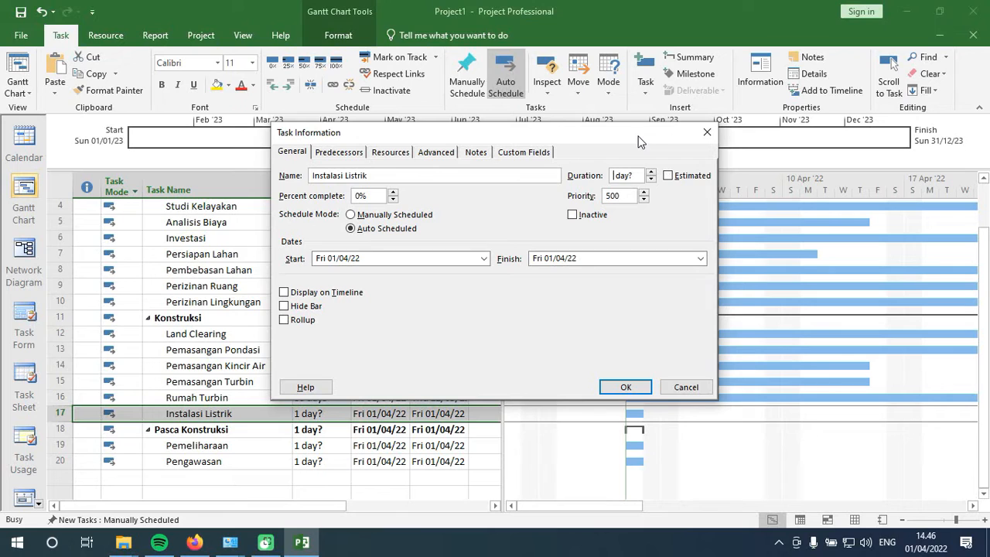
{"action": "type", "text": "40"}
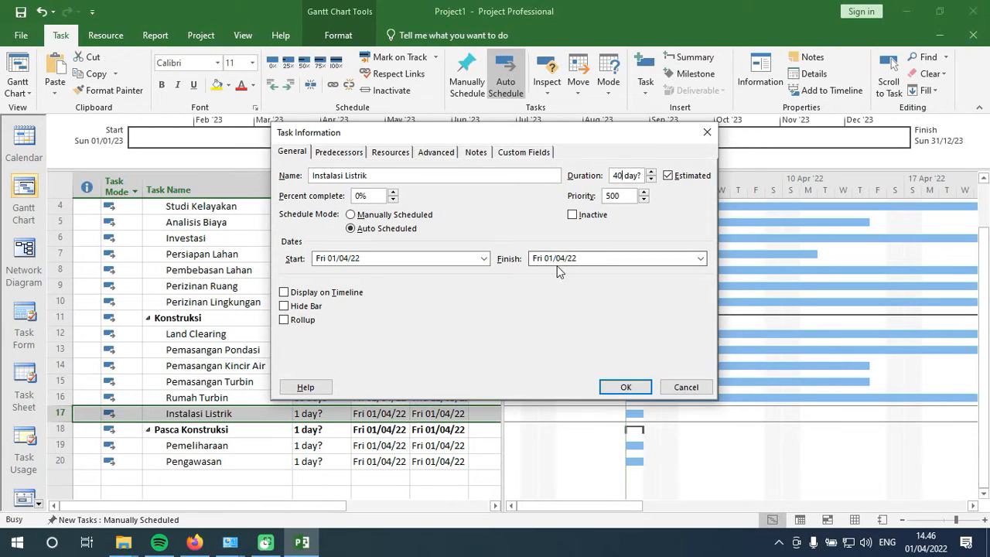
{"action": "left_click", "coordinate": [669, 175]}
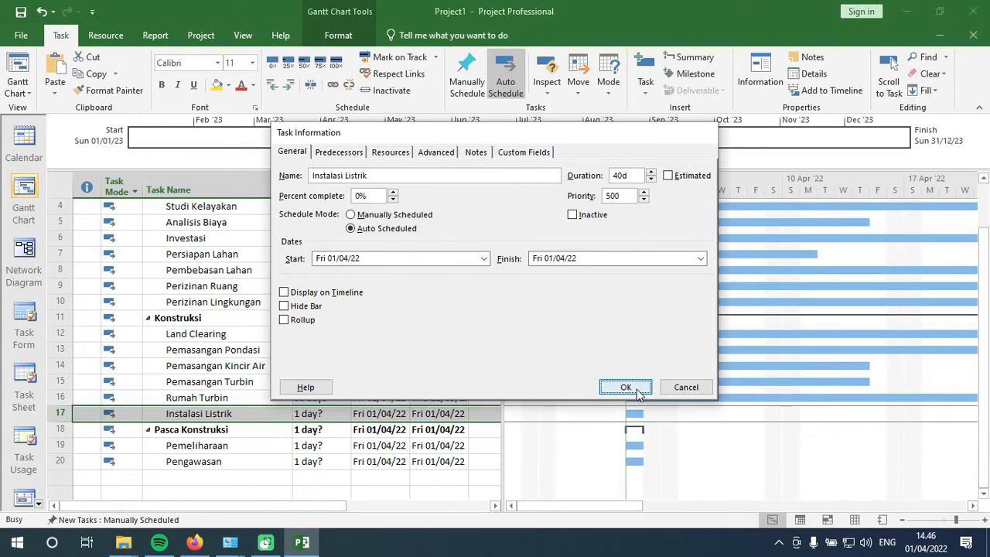
{"action": "left_click", "coordinate": [627, 387]}
{"action": "left_click", "coordinate": [317, 432]}
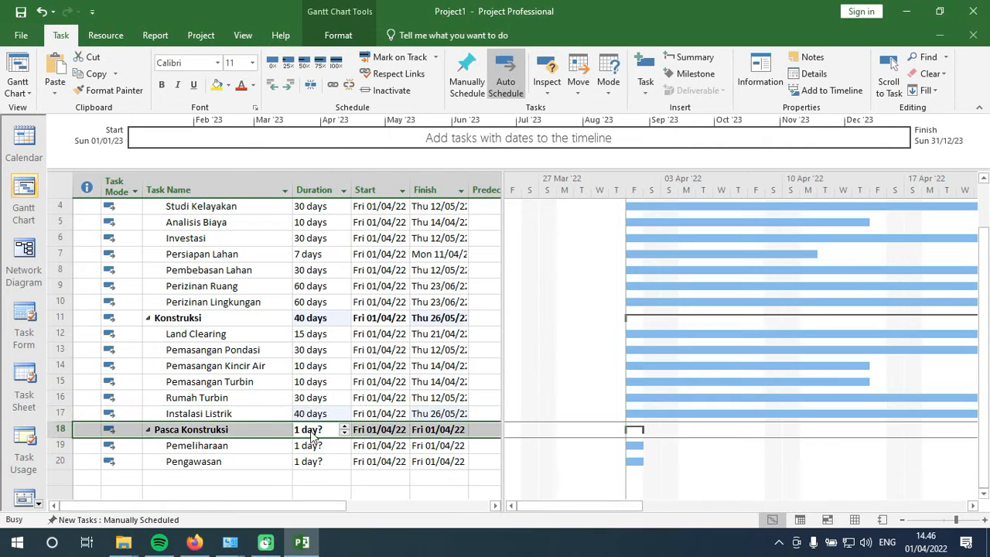
{"action": "double_click", "coordinate": [286, 434]}
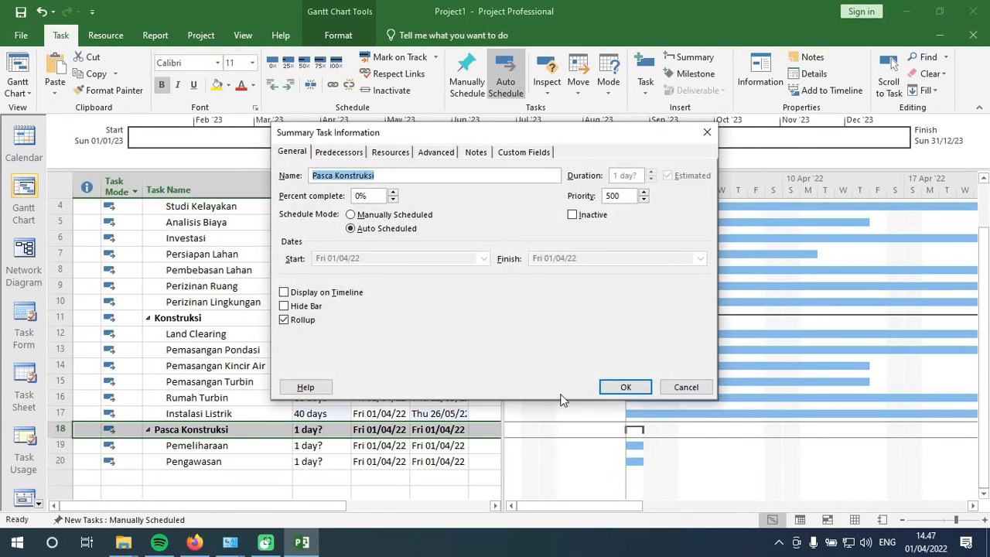
{"action": "left_click", "coordinate": [685, 387]}
- Set the Pemeliharaan task under Pasca Konstruksi to a non-estimated duration of 90 days
{"action": "left_click", "coordinate": [321, 447]}
{"action": "double_click", "coordinate": [321, 451]}
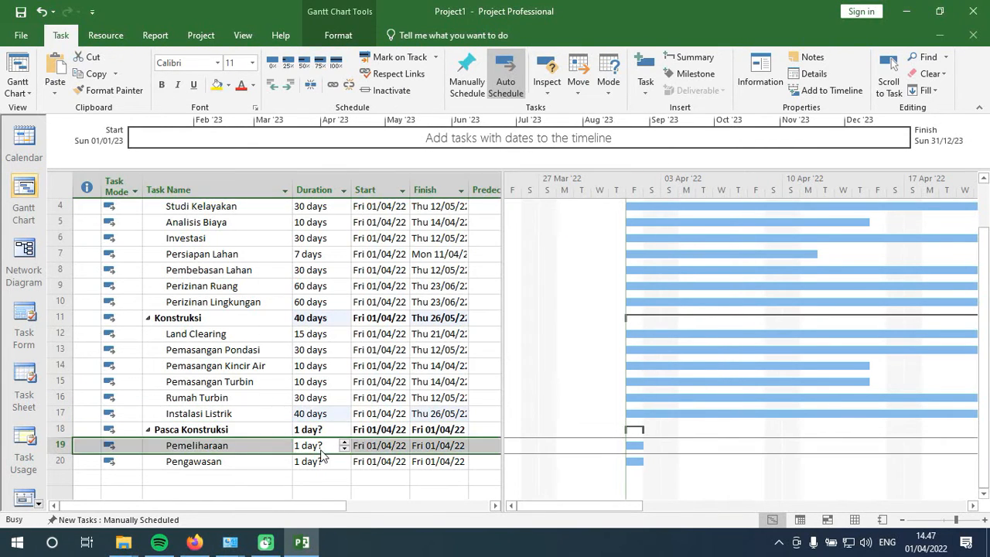
{"action": "left_click", "coordinate": [618, 176]}
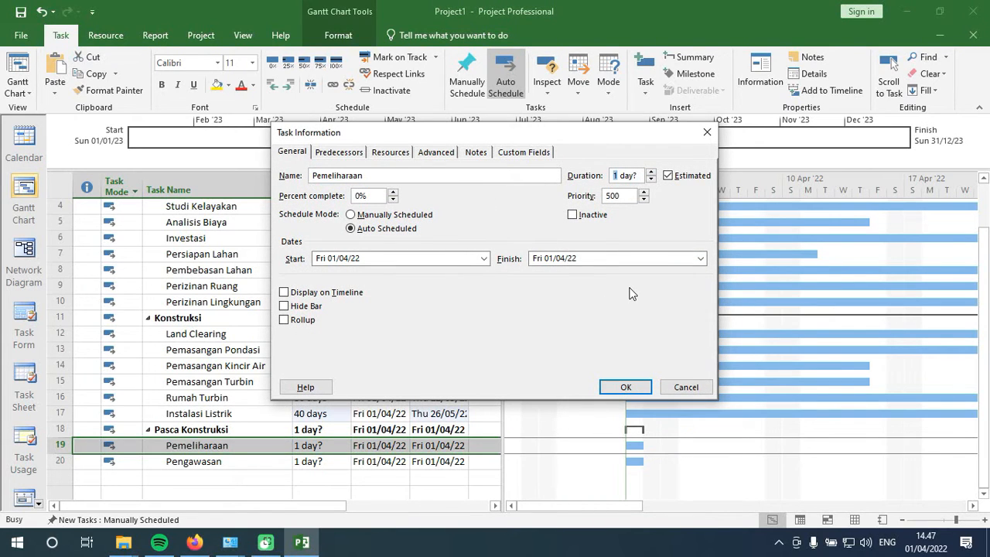
{"action": "type", "text": "30"}
{"action": "key", "text": "BackSpace"}
{"action": "key", "text": "BackSpace"}
{"action": "type", "text": "90"}
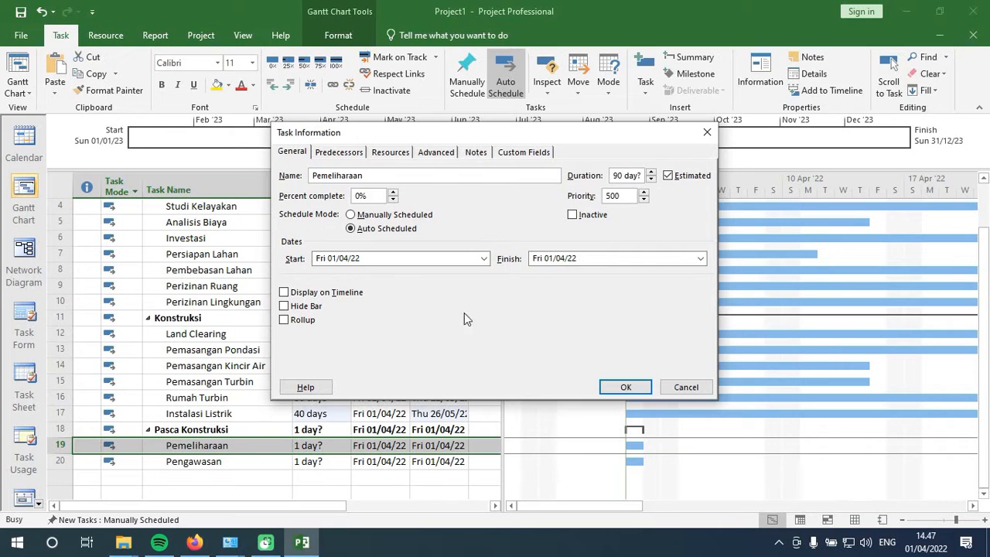
{"action": "left_click", "coordinate": [668, 175]}
{"action": "left_click", "coordinate": [626, 387]}
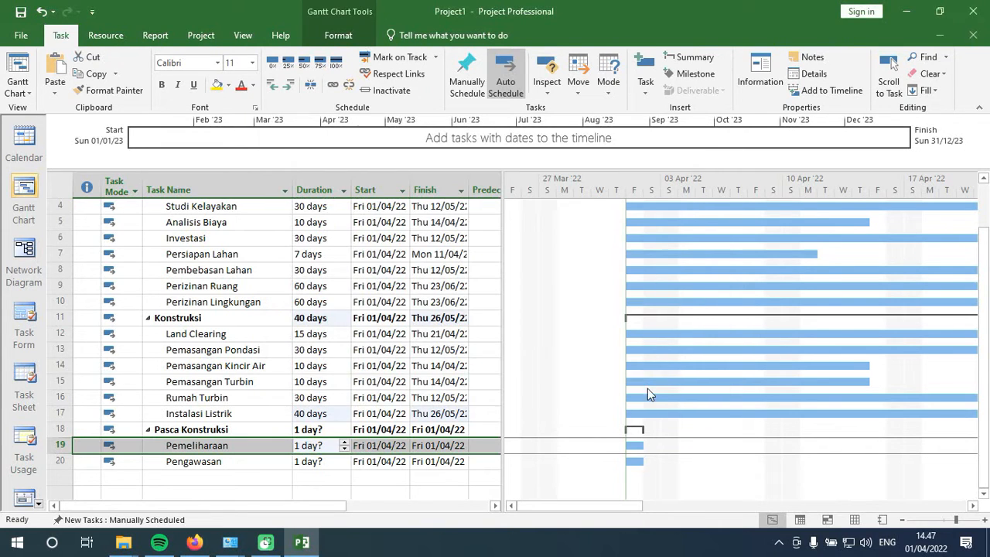
- Set the Pengawasan task's duration to 90 days and remove its Estimated flag
{"action": "left_click", "coordinate": [312, 465]}
{"action": "double_click", "coordinate": [312, 472]}
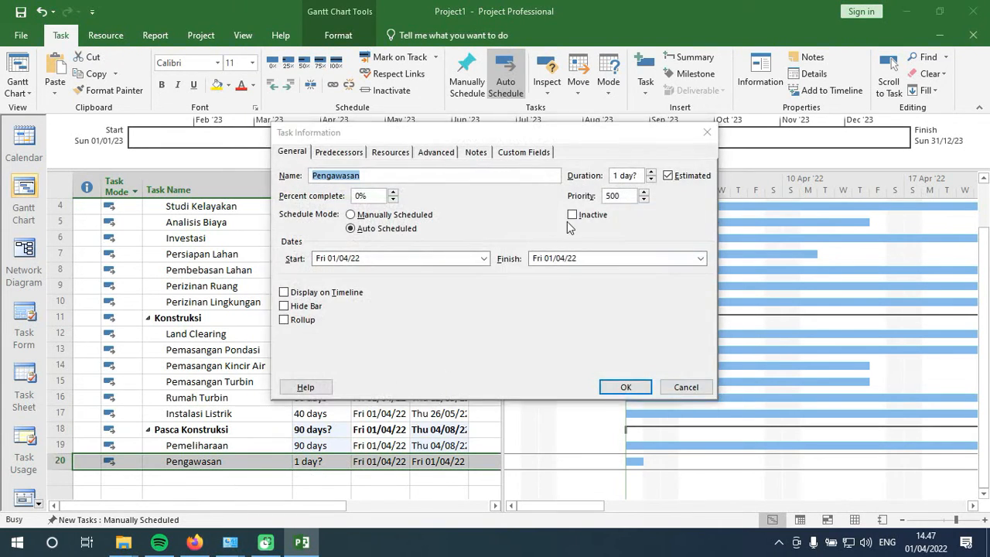
{"action": "left_click", "coordinate": [625, 174]}
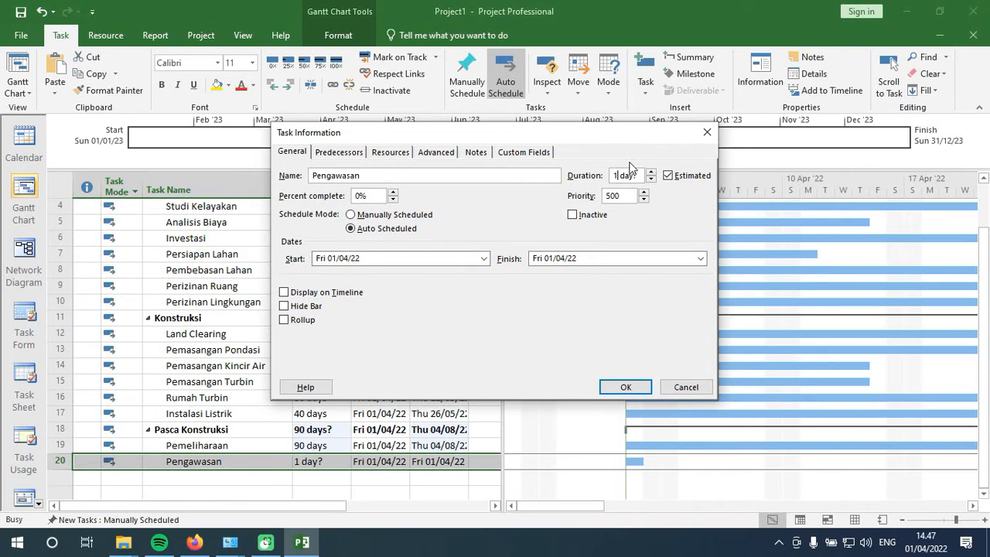
{"action": "key", "text": "BackSpace"}
{"action": "type", "text": "90"}
{"action": "left_click", "coordinate": [686, 177]}
{"action": "left_click", "coordinate": [631, 386]}
{"action": "left_click", "coordinate": [336, 348]}
{"action": "scroll", "coordinate": [340, 348], "scroll_direction": "up", "scroll_amount": 1}
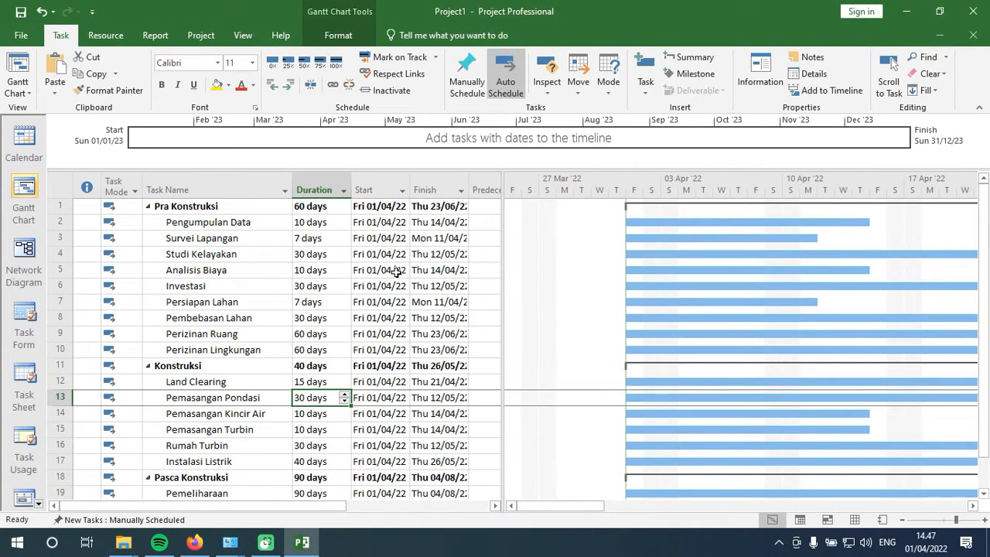
- Widen the task table beside the Gantt chart so the whole Predecessors column is shown
{"action": "left_click", "coordinate": [215, 242]}
{"action": "left_click", "coordinate": [207, 223]}
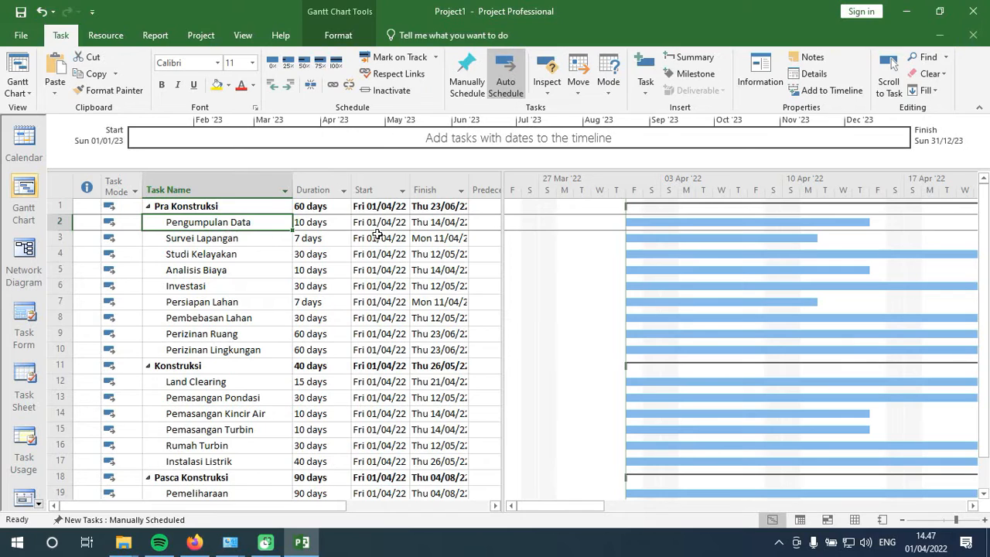
{"action": "left_click_drag", "start_coordinate": [503, 228], "coordinate": [570, 226]}
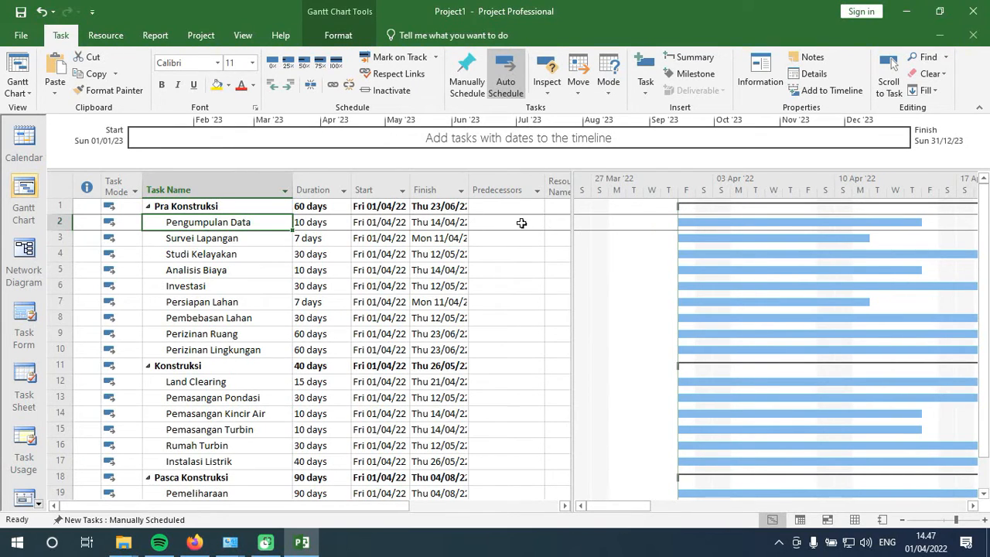
{"action": "left_click", "coordinate": [212, 240]}
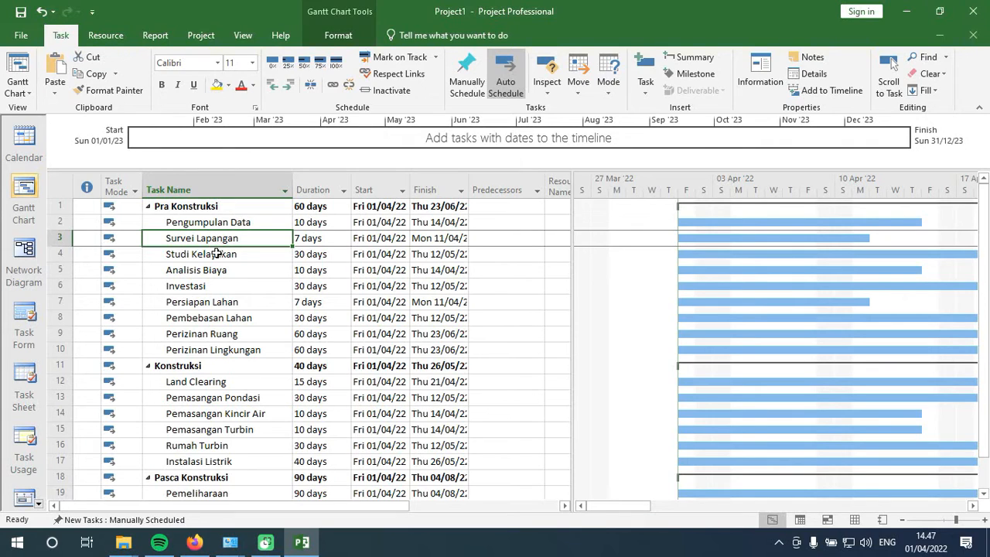
{"action": "left_click", "coordinate": [217, 255]}
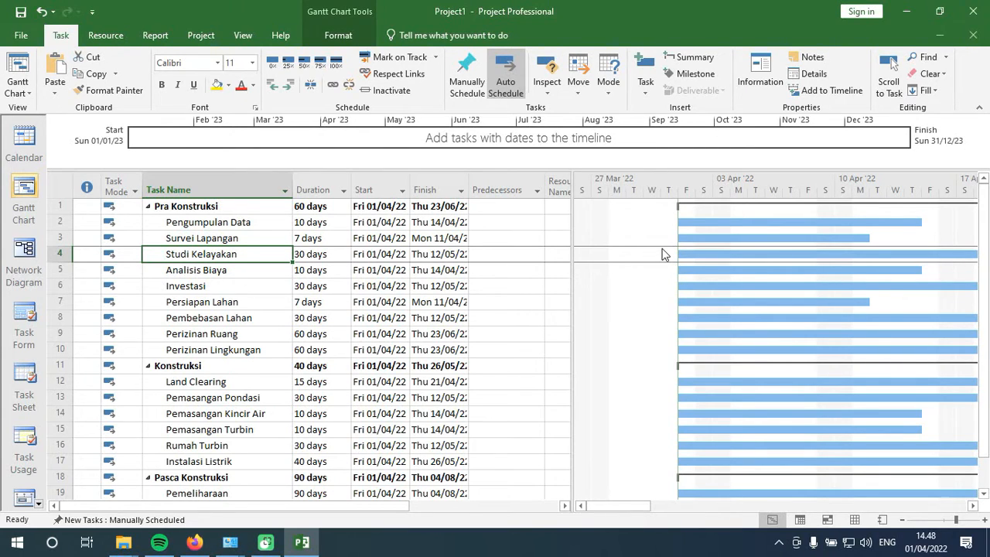
{"action": "left_click", "coordinate": [493, 254]}
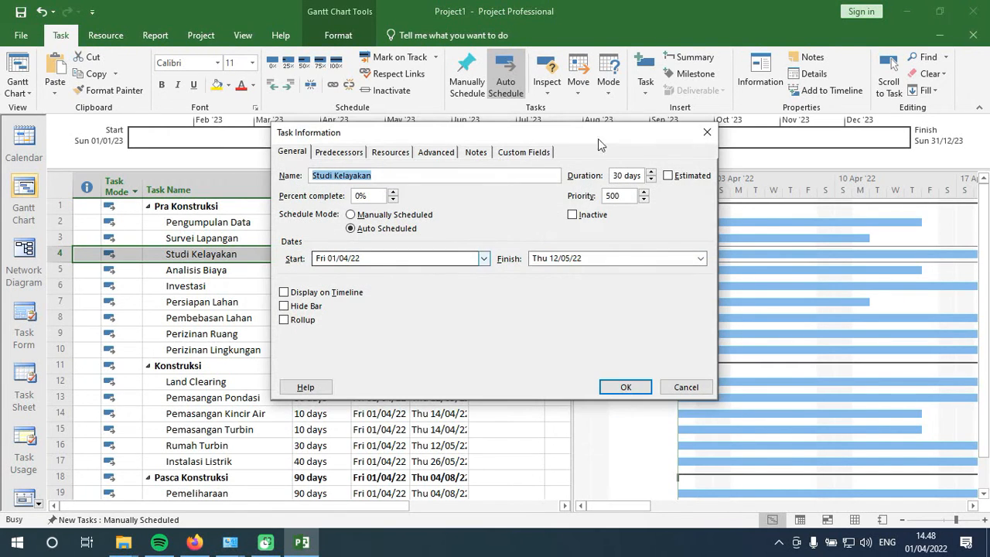
{"action": "left_click", "coordinate": [707, 132]}
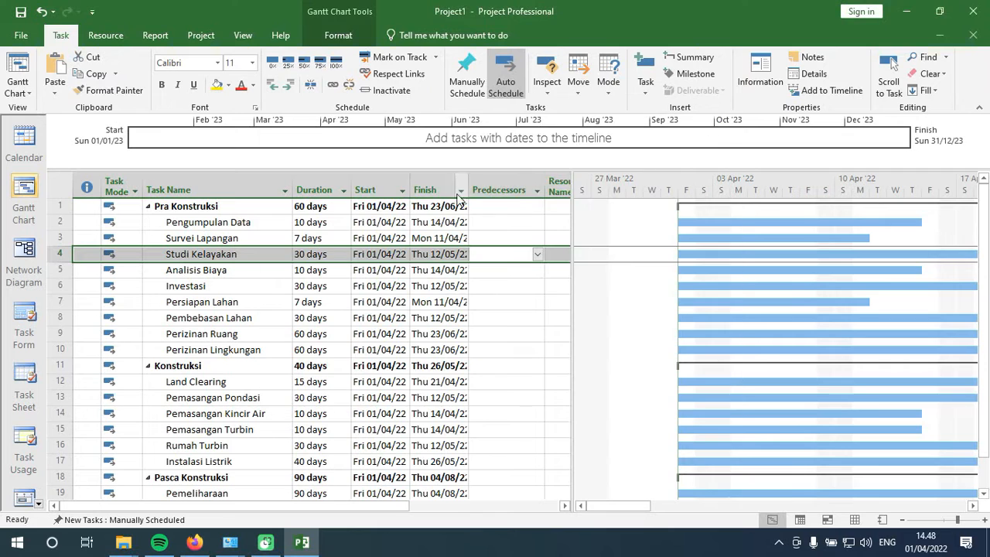
- Make task 3, Survei Lapangan, the Finish-to-Start predecessor of the Studi Kelayakan task
{"action": "double_click", "coordinate": [513, 255]}
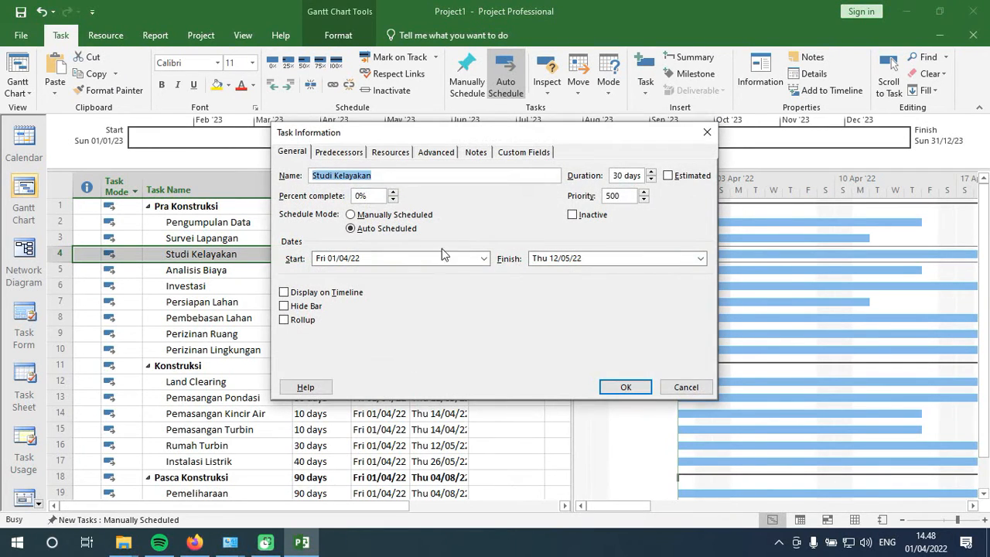
{"action": "left_click", "coordinate": [360, 155]}
{"action": "left_click_drag", "start_coordinate": [367, 136], "coordinate": [700, 120]}
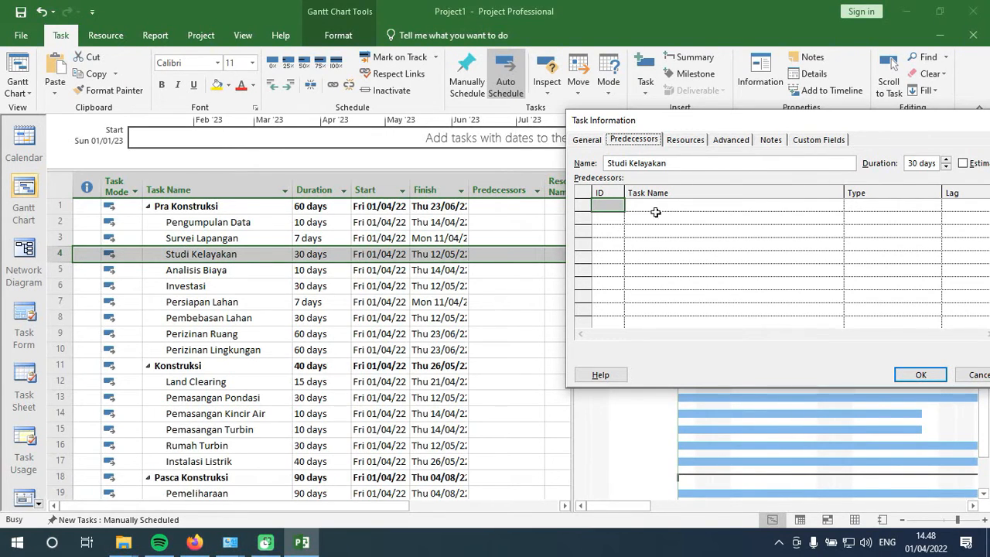
{"action": "left_click", "coordinate": [606, 203]}
{"action": "type", "text": "3"}
{"action": "left_click", "coordinate": [666, 205]}
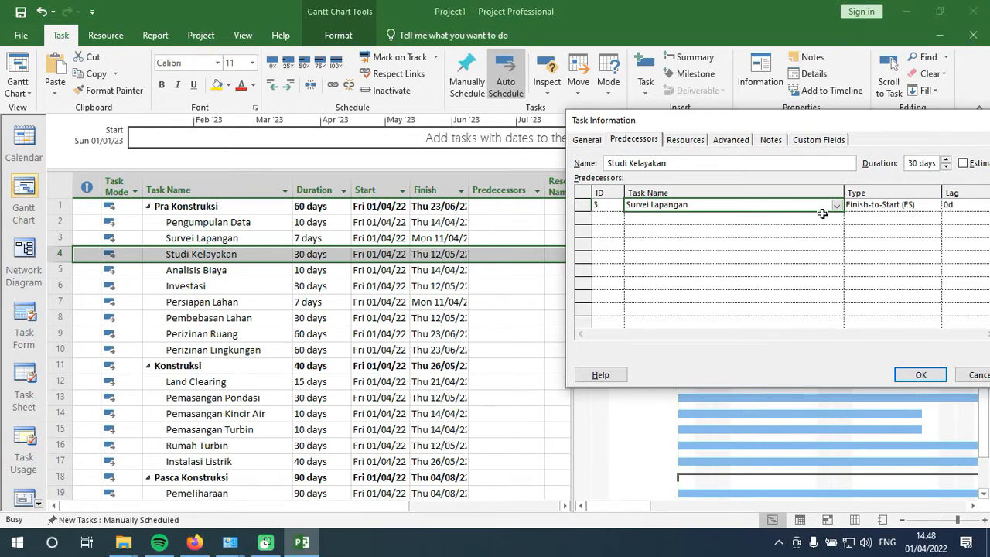
{"action": "left_click", "coordinate": [891, 207]}
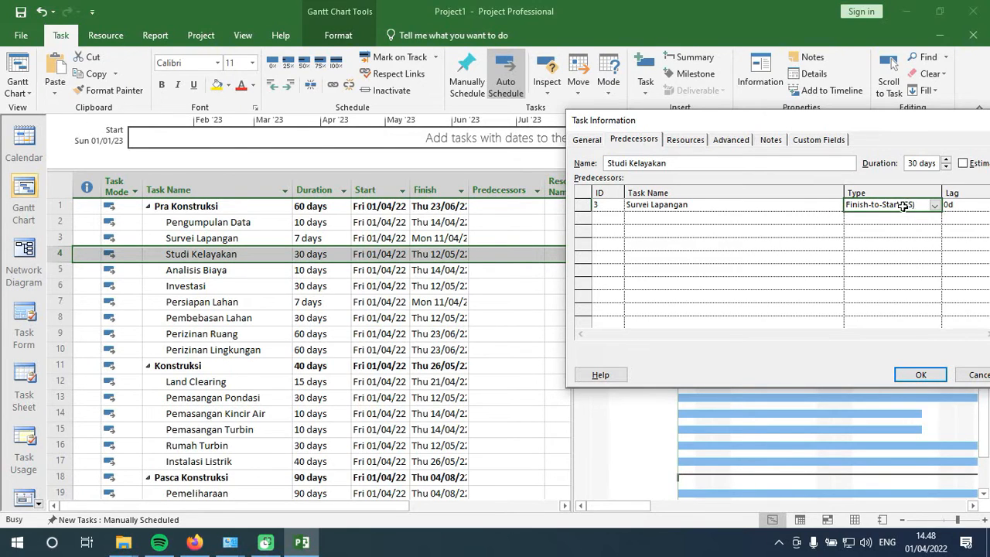
{"action": "left_click_drag", "start_coordinate": [914, 120], "coordinate": [831, 133]}
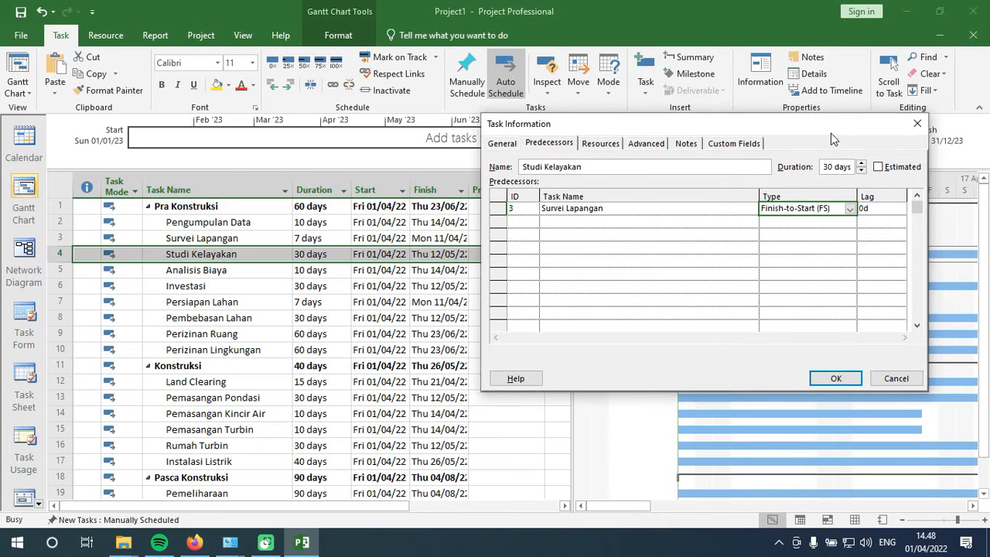
{"action": "left_click", "coordinate": [836, 379]}
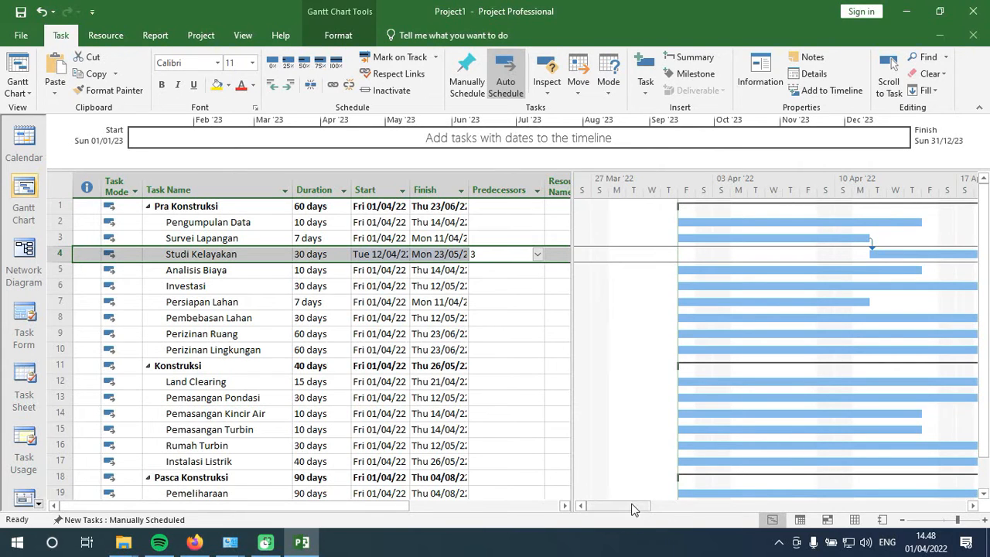
{"action": "mouse_move", "coordinate": [635, 505]}
{"action": "left_mouse_down"}
{"action": "mouse_move", "coordinate": [658, 506]}
{"action": "mouse_move", "coordinate": [640, 505]}
{"action": "left_mouse_up"}
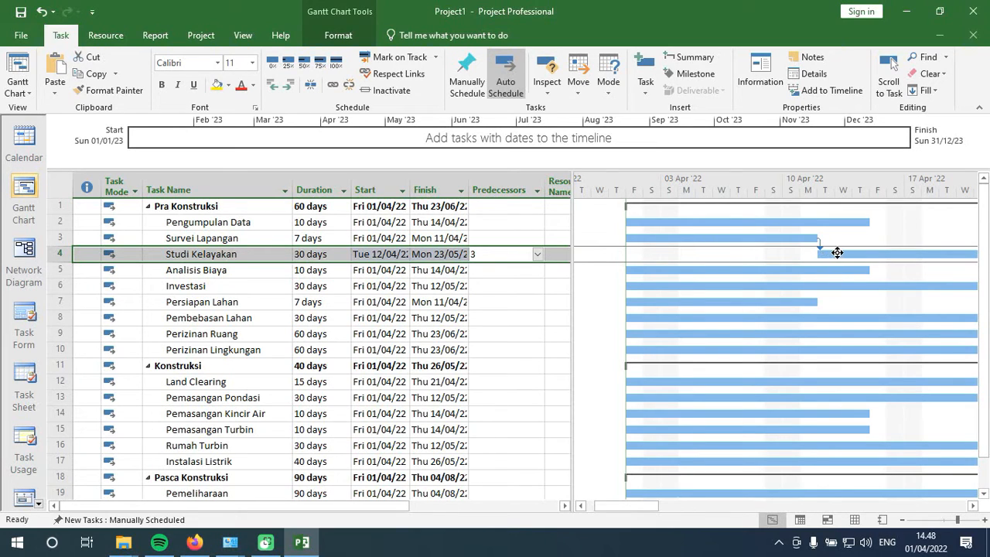
- Add task 4, Studi Kelayakan, as the Finish-to-Start predecessor of the Persiapan Lahan task
{"action": "left_click", "coordinate": [495, 240]}
{"action": "left_click", "coordinate": [227, 268]}
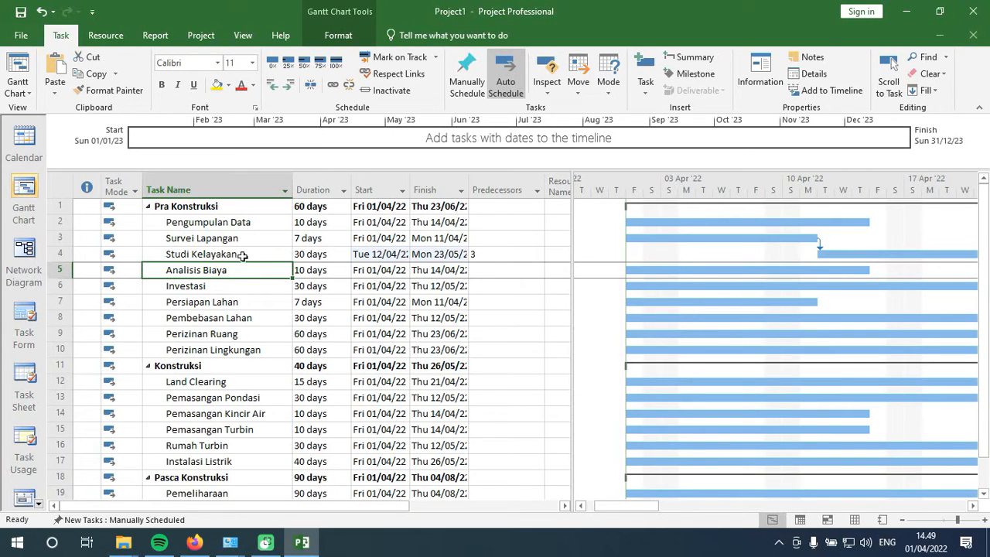
{"action": "left_click", "coordinate": [231, 304]}
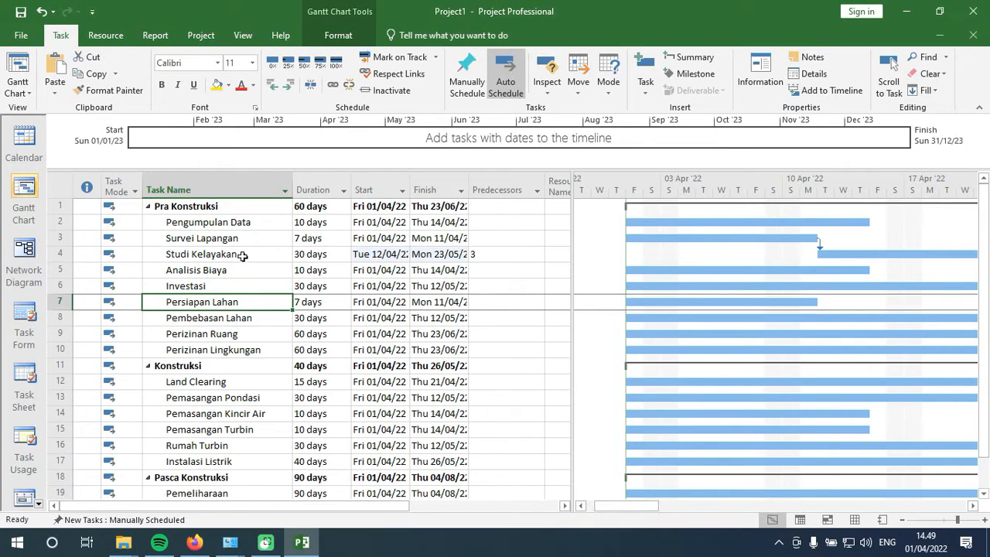
{"action": "double_click", "coordinate": [485, 302]}
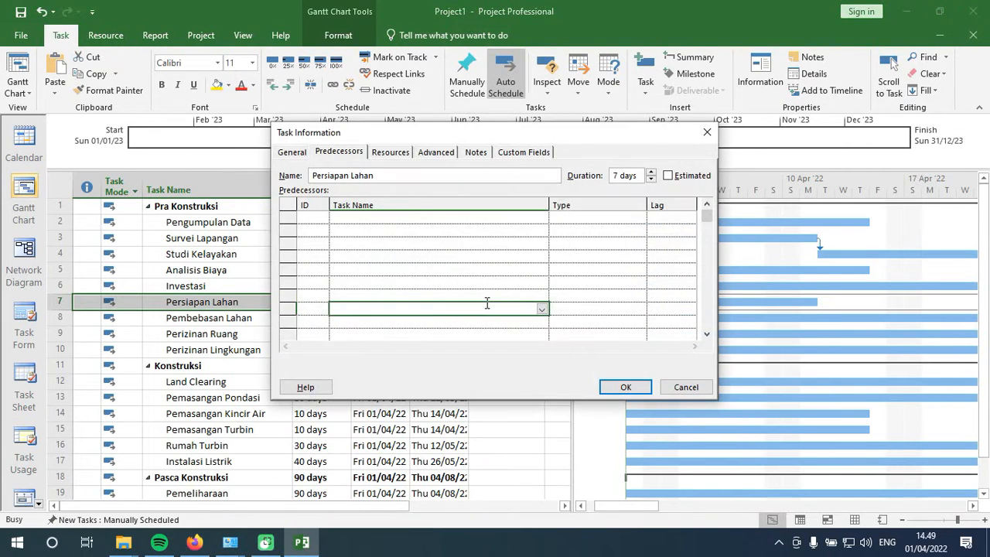
{"action": "left_click_drag", "start_coordinate": [399, 134], "coordinate": [702, 152]}
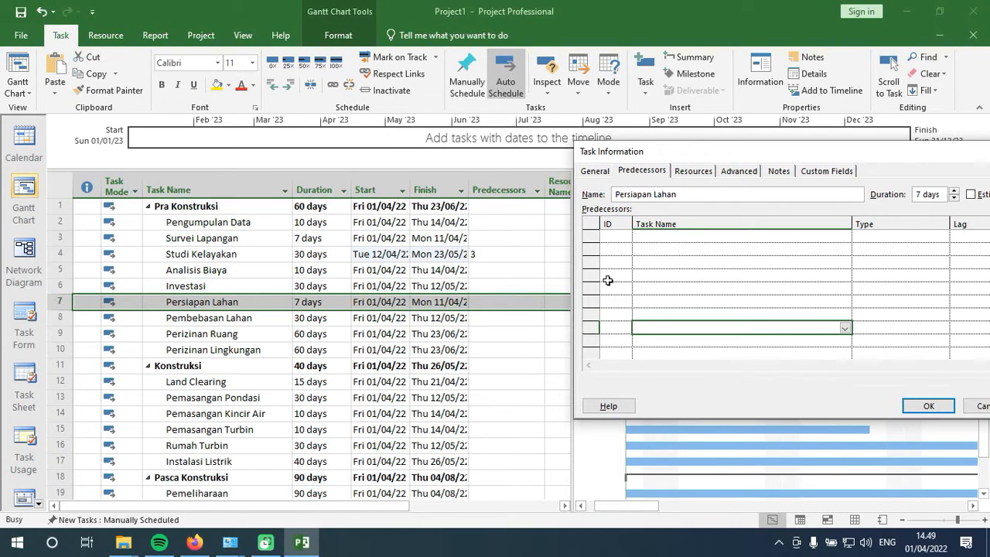
{"action": "left_click", "coordinate": [610, 232]}
{"action": "type", "text": "4"}
{"action": "left_click", "coordinate": [708, 262]}
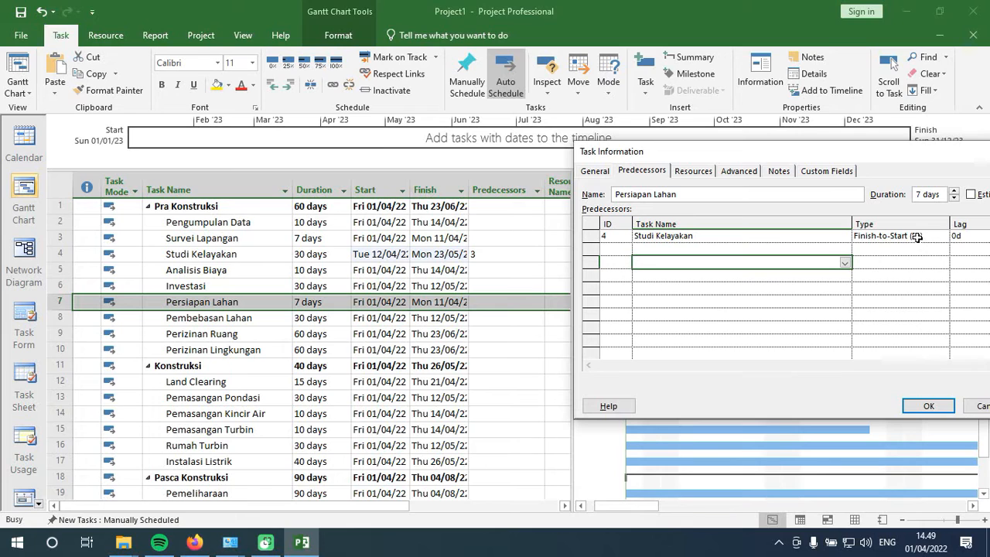
{"action": "left_click", "coordinate": [932, 405]}
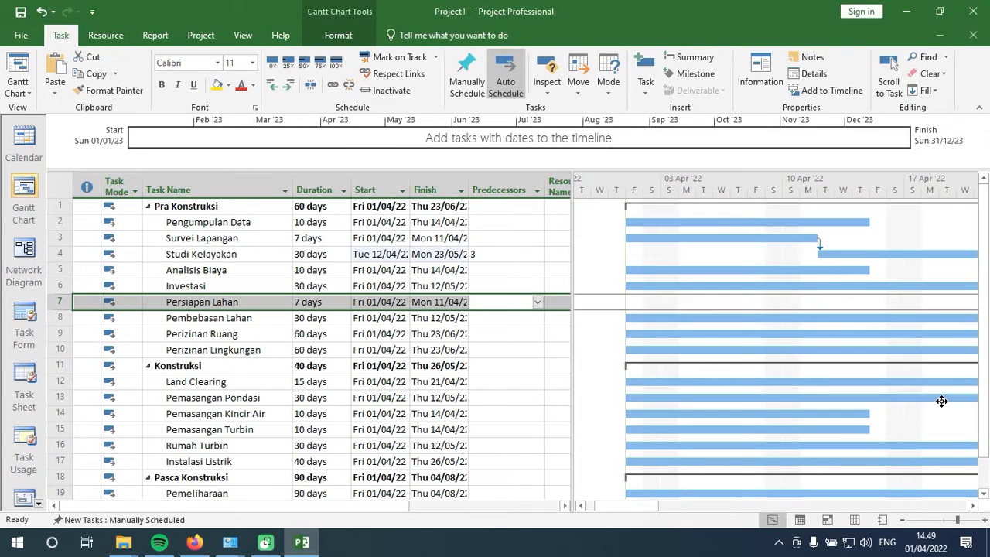
{"action": "left_click_drag", "start_coordinate": [623, 506], "coordinate": [726, 485]}
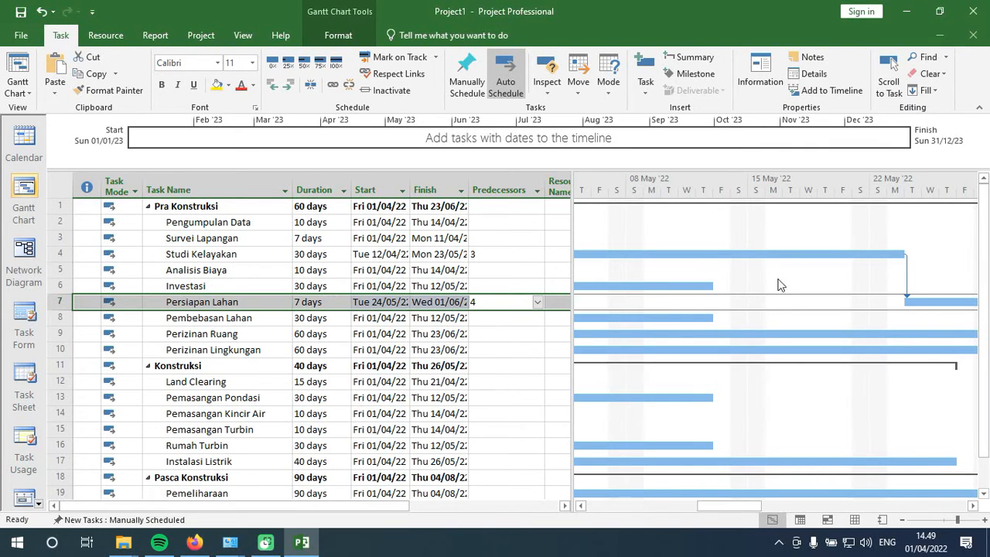
- Shift the Pembebasan Lahan bar along the Gantt chart so the task starts on Thu 28/04/22
{"action": "scroll", "coordinate": [841, 495], "scroll_direction": "down", "scroll_amount": 3}
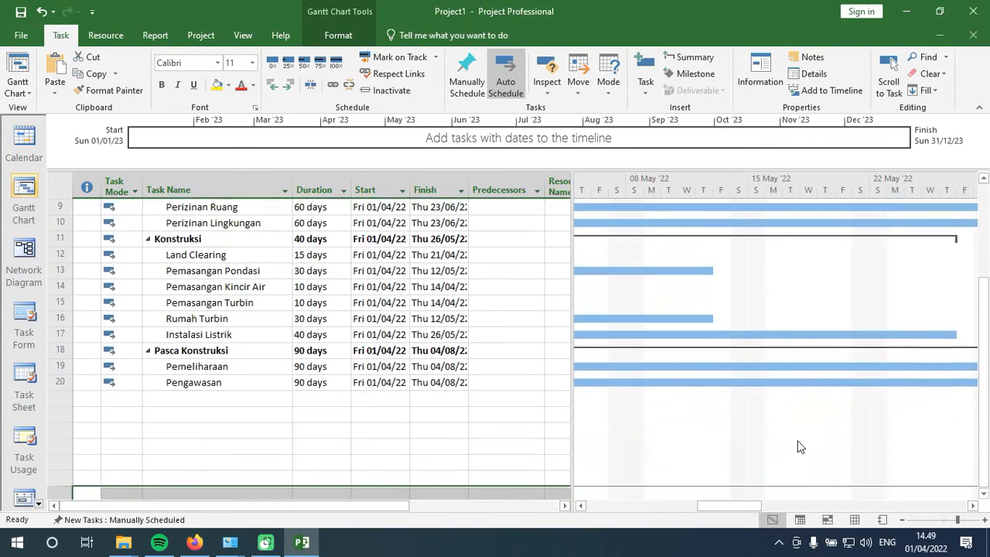
{"action": "scroll", "coordinate": [797, 444], "scroll_direction": "up", "scroll_amount": 3}
{"action": "scroll", "coordinate": [804, 423], "scroll_direction": "up", "scroll_amount": 1}
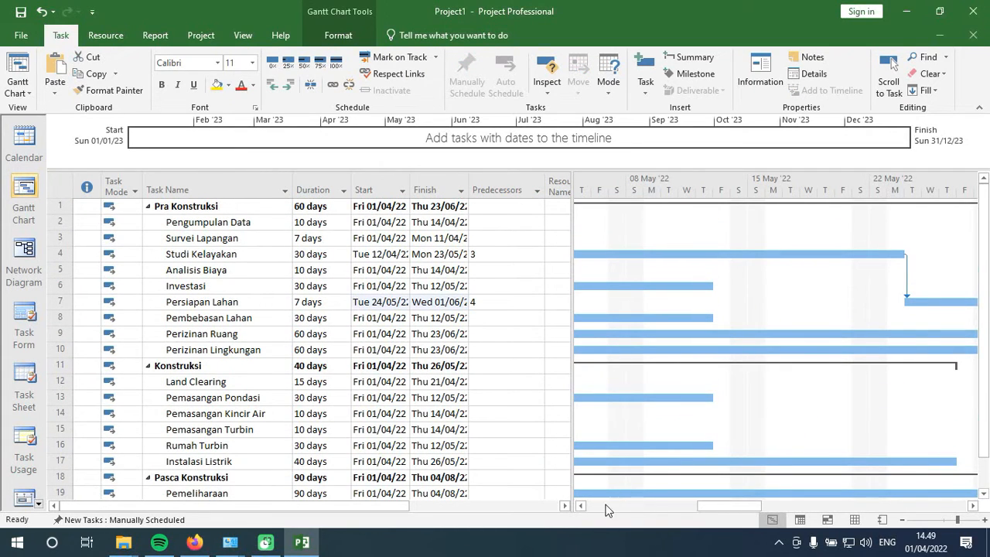
{"action": "left_click", "coordinate": [580, 506]}
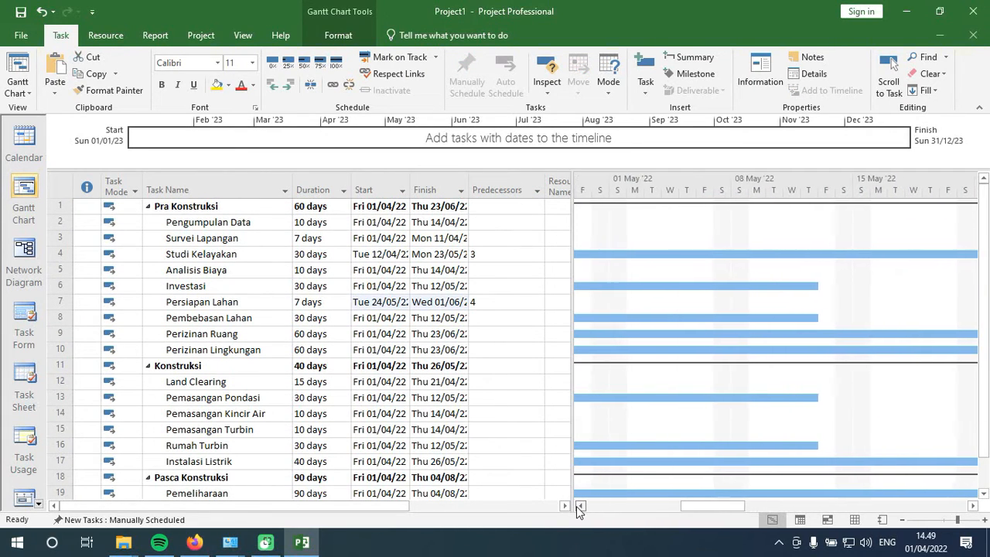
{"action": "left_click_drag", "start_coordinate": [576, 506], "coordinate": [576, 506]}
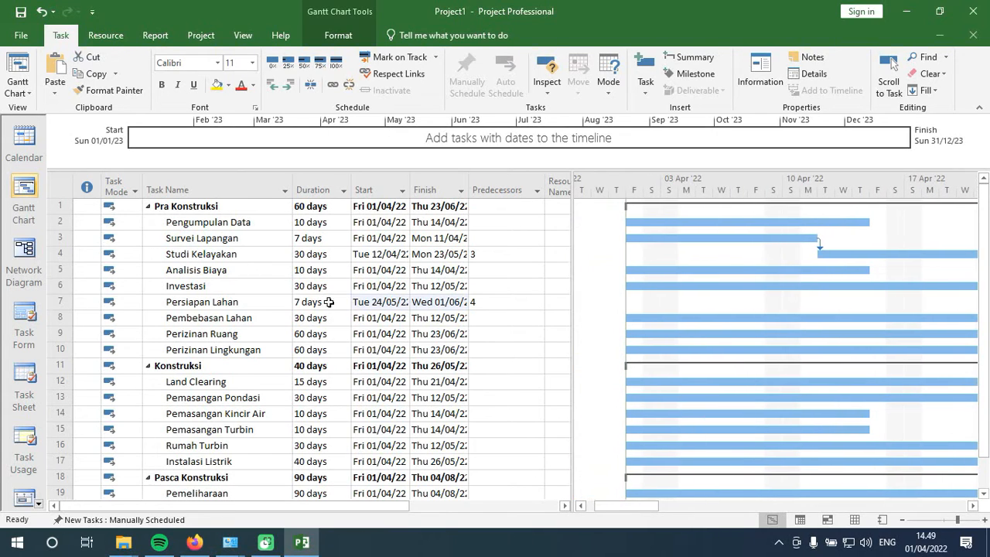
{"action": "left_click", "coordinate": [248, 314]}
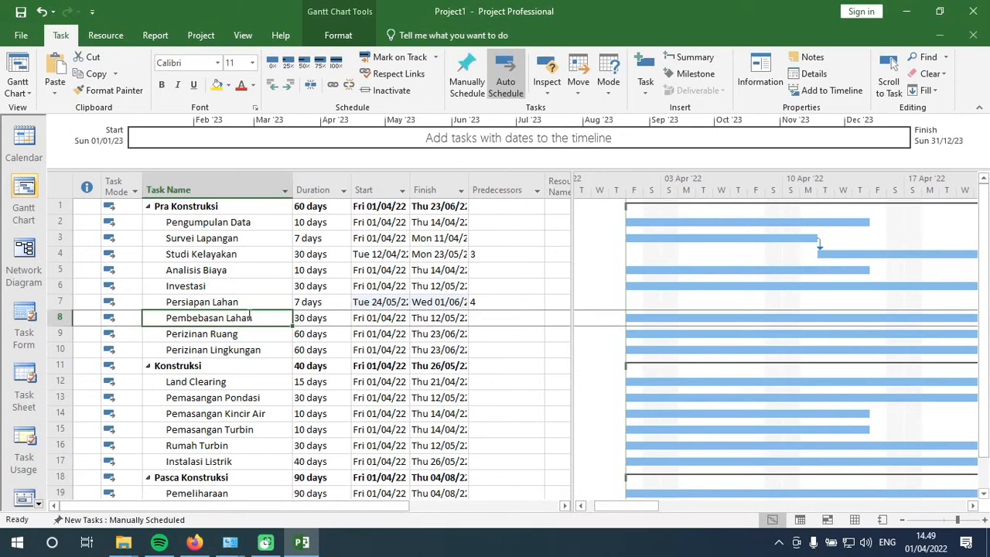
{"action": "left_click", "coordinate": [495, 317]}
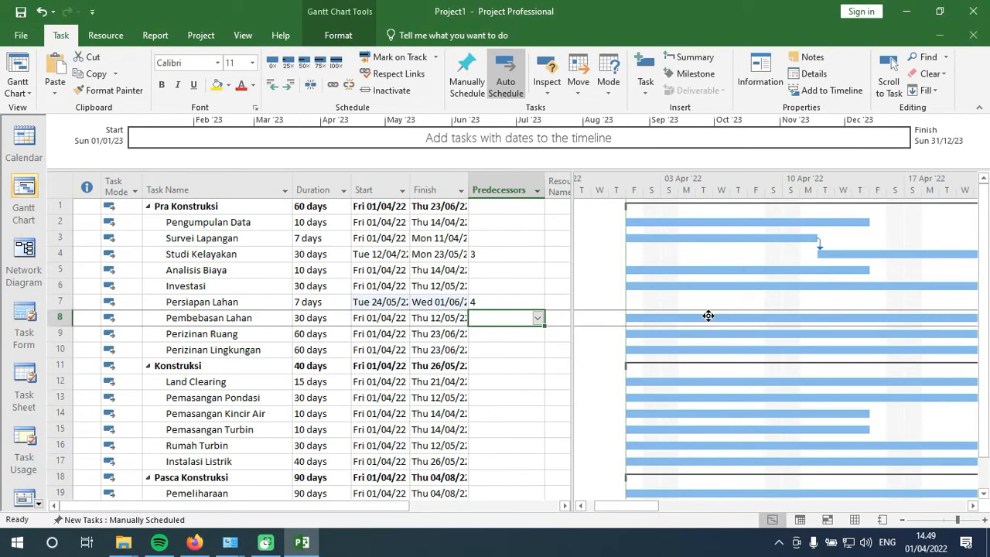
{"action": "left_click", "coordinate": [680, 317]}
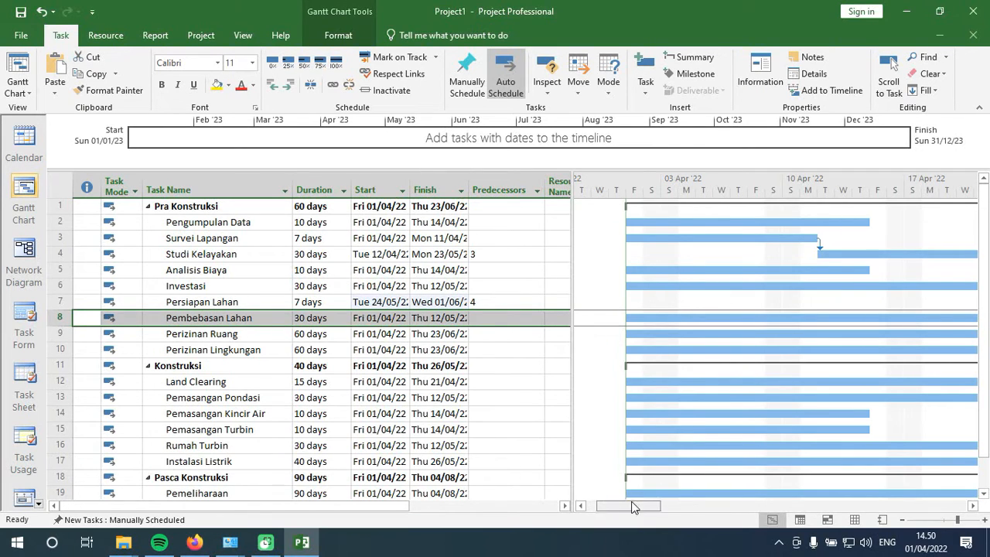
{"action": "left_click_drag", "start_coordinate": [636, 505], "coordinate": [656, 505]}
{"action": "left_click_drag", "start_coordinate": [661, 317], "coordinate": [858, 317]}
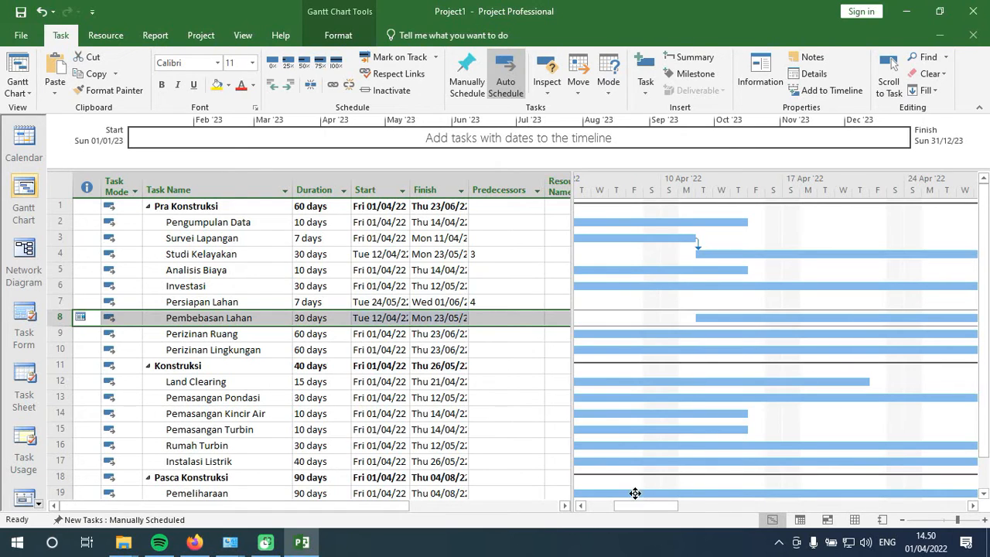
{"action": "left_click_drag", "start_coordinate": [623, 509], "coordinate": [646, 509]}
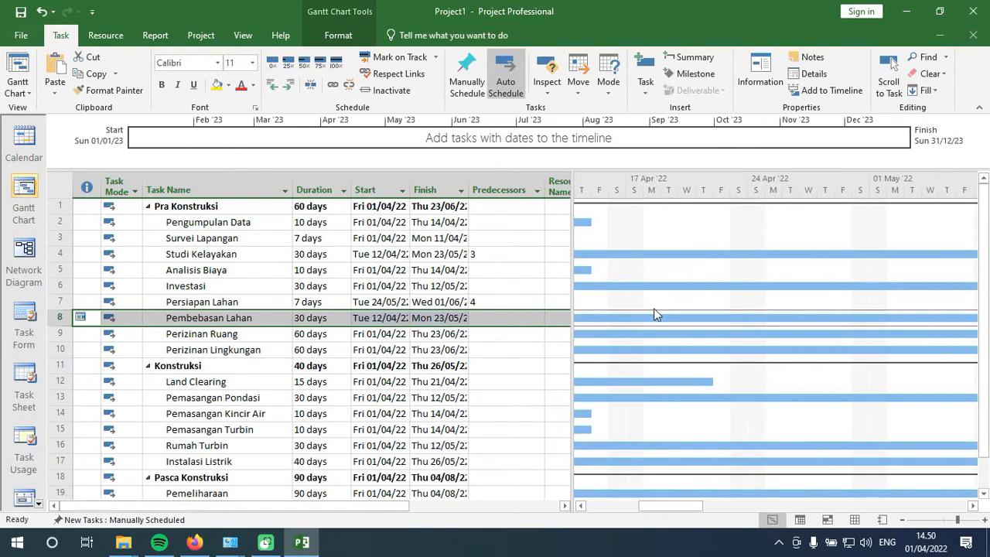
{"action": "left_click_drag", "start_coordinate": [644, 316], "coordinate": [926, 317]}
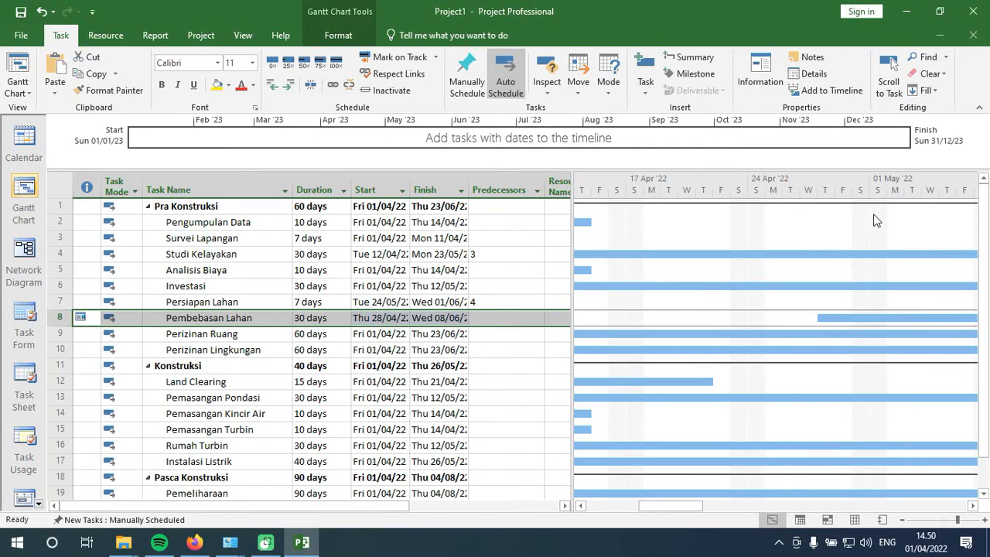
- Show the Gantt chart on a coarser month-and-week timescale from the project's start in April 2022
{"action": "scroll", "coordinate": [875, 221], "scroll_direction": "down", "scroll_amount": 1}
{"action": "scroll", "coordinate": [855, 260], "scroll_direction": "down", "scroll_amount": 1}
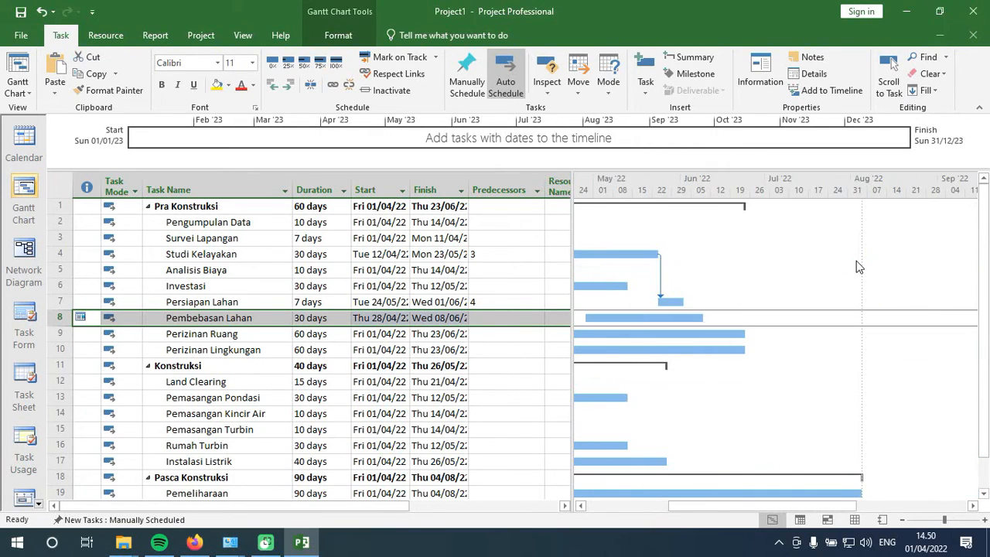
{"action": "left_click", "coordinate": [629, 506]}
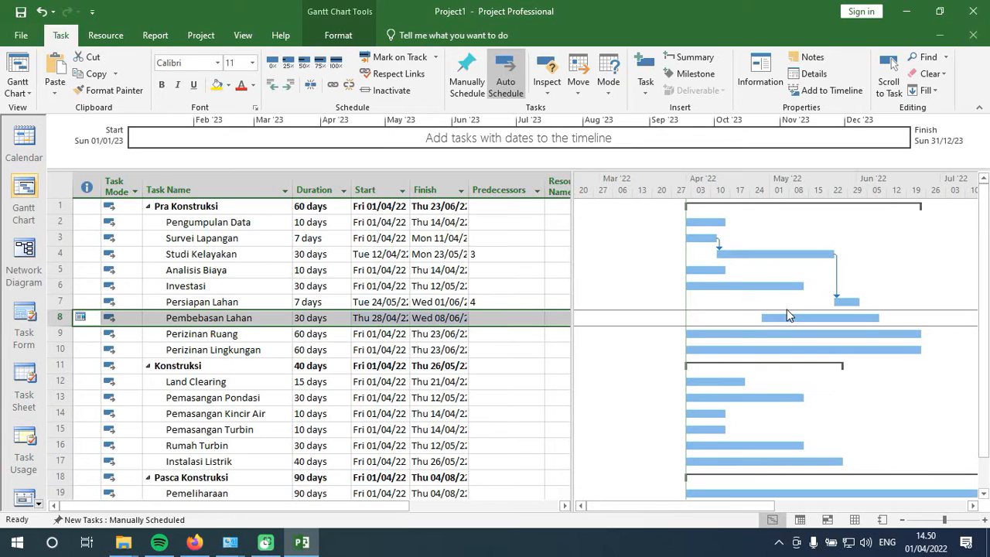
- Shift the Pembebasan Lahan bar along the Gantt chart so the task starts on Mon 23/05/22
{"action": "scroll", "coordinate": [789, 315], "scroll_direction": "down", "scroll_amount": 1}
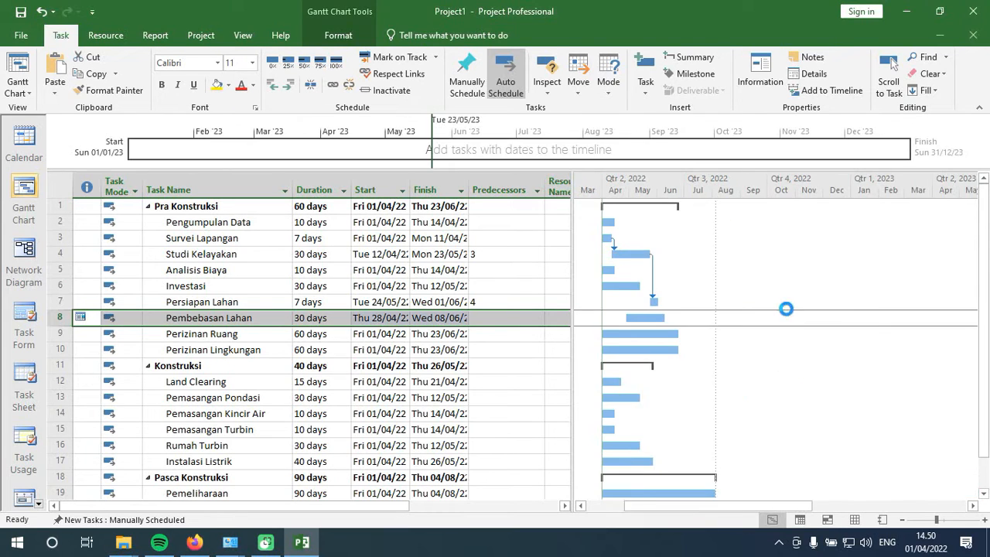
{"action": "scroll", "coordinate": [789, 315], "scroll_direction": "up", "scroll_amount": 1}
{"action": "scroll", "coordinate": [789, 316], "scroll_direction": "up", "scroll_amount": 1}
{"action": "scroll", "coordinate": [786, 316], "scroll_direction": "down", "scroll_amount": 1}
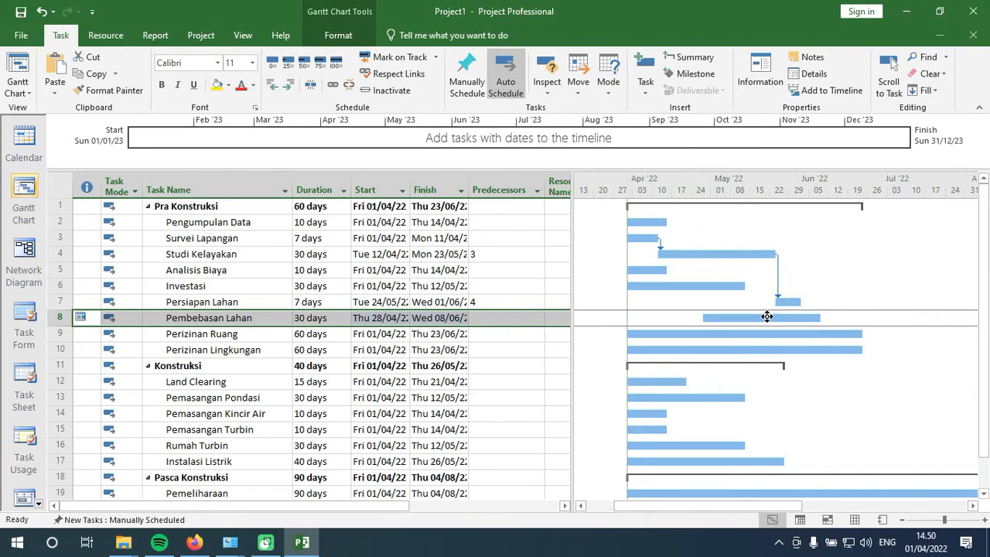
{"action": "left_click_drag", "start_coordinate": [766, 316], "coordinate": [834, 312]}
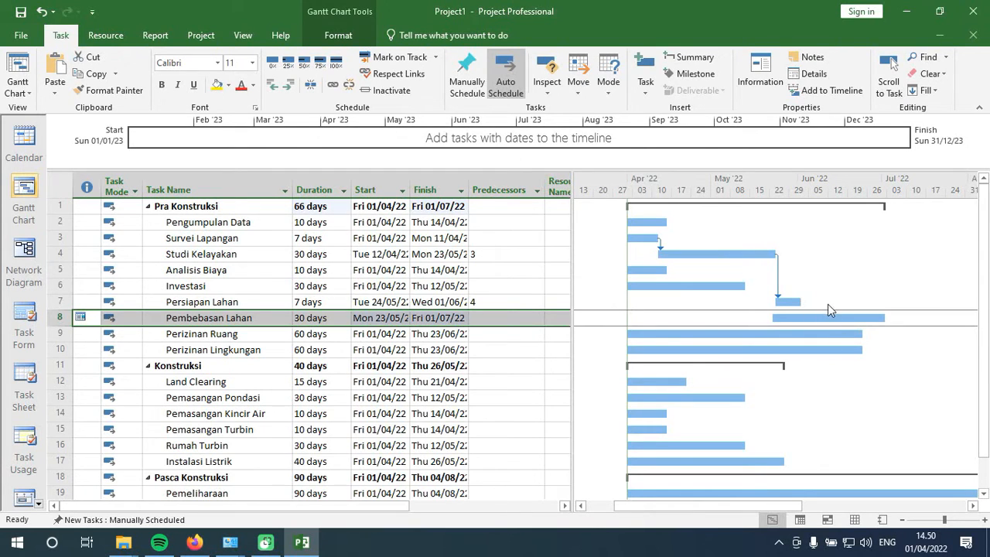
- Move the Pembebasan Lahan bar further along the Gantt chart so the task starts on Thu 26/05/22
{"action": "scroll", "coordinate": [828, 304], "scroll_direction": "up", "scroll_amount": 3}
{"action": "scroll", "coordinate": [828, 304], "scroll_direction": "down", "scroll_amount": 2}
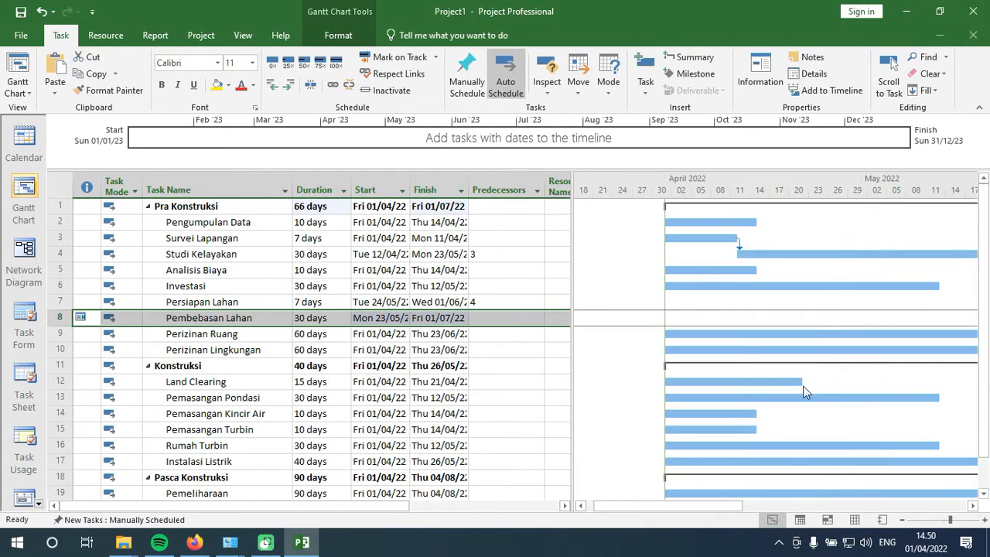
{"action": "left_click_drag", "start_coordinate": [622, 510], "coordinate": [736, 500]}
{"action": "left_click_drag", "start_coordinate": [702, 316], "coordinate": [747, 323]}
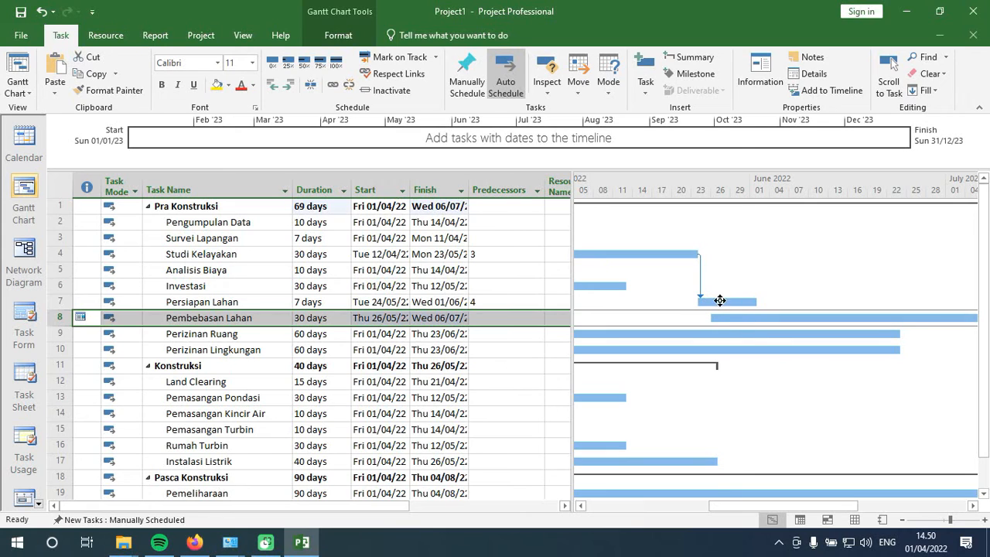
- Set the start date of the Pembebasan Lahan task to Tue 24/05/22
{"action": "left_click", "coordinate": [715, 302]}
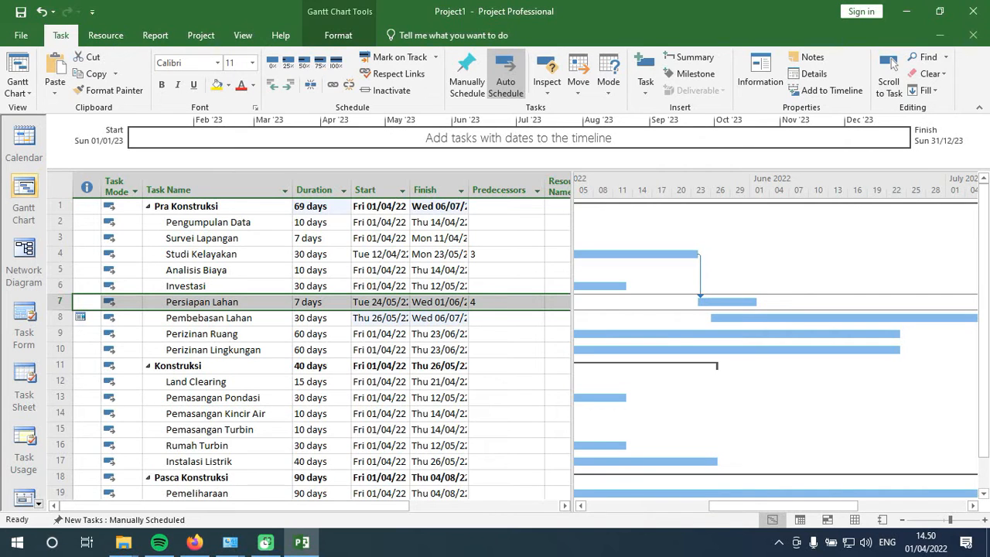
{"action": "double_click", "coordinate": [379, 318]}
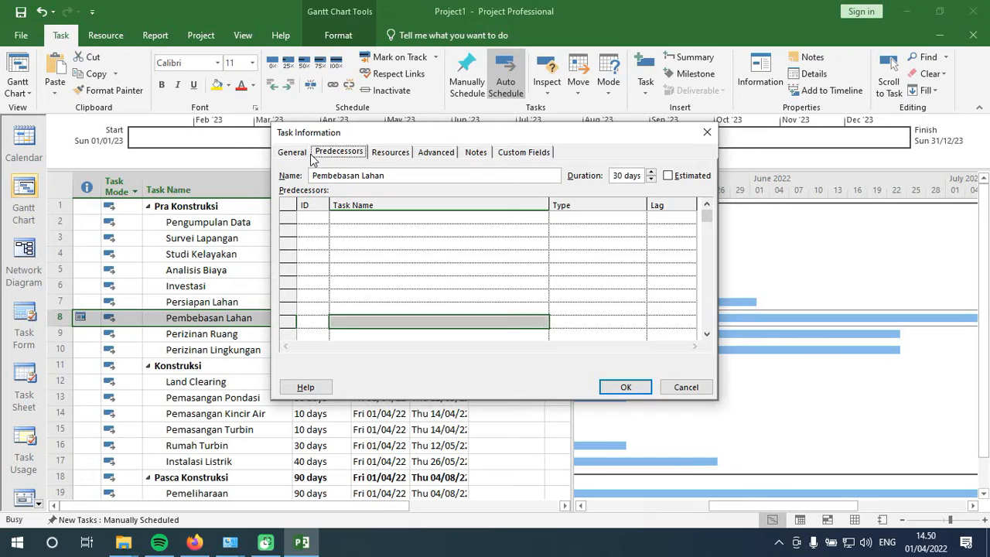
{"action": "left_click", "coordinate": [302, 154]}
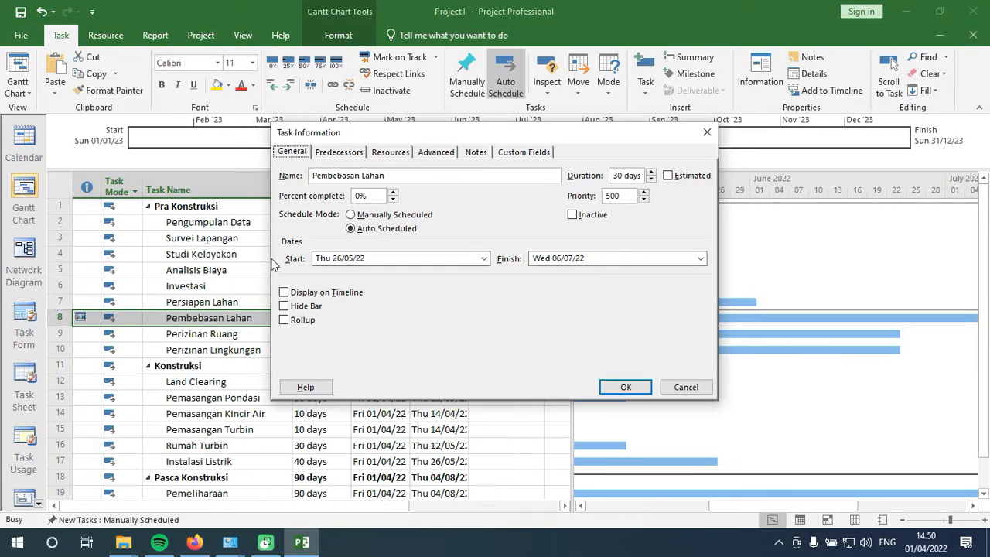
{"action": "left_click", "coordinate": [340, 262]}
{"action": "left_click", "coordinate": [345, 258]}
{"action": "key", "text": "Return"}
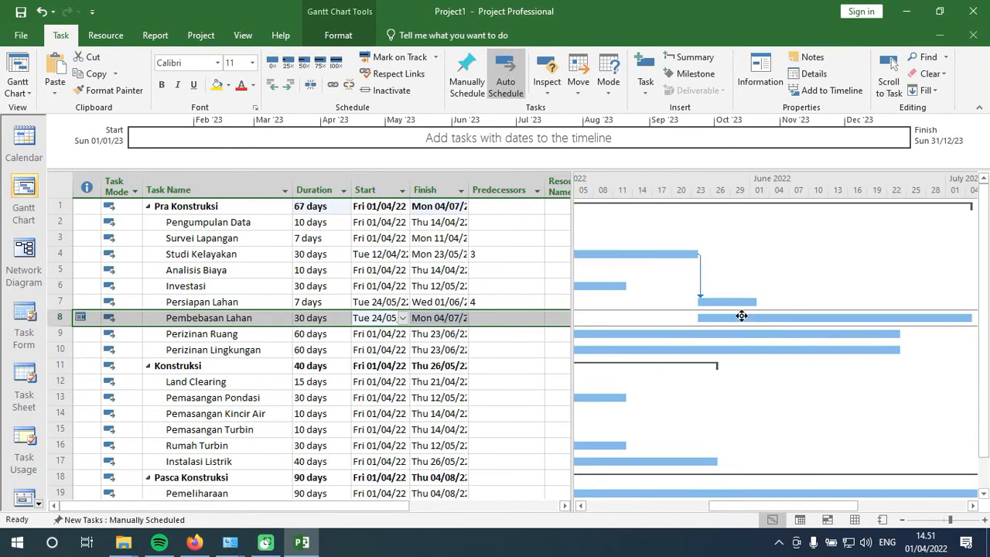
{"action": "left_click", "coordinate": [193, 301]}
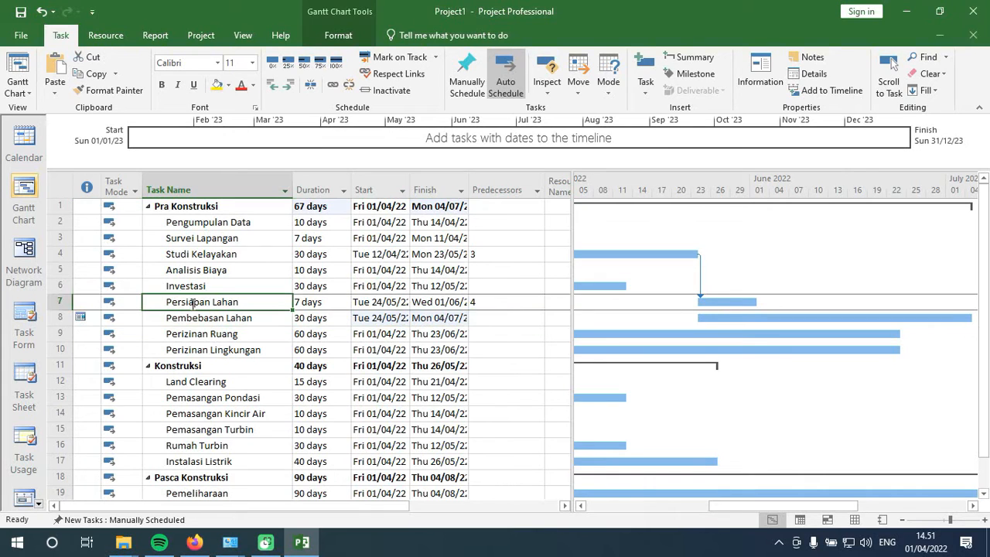
{"action": "left_click", "coordinate": [199, 322]}
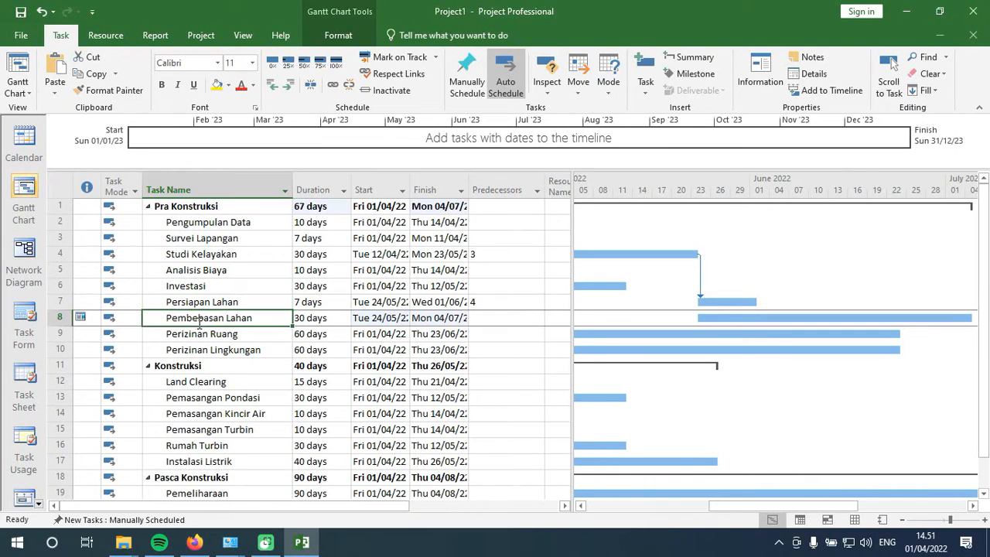
{"action": "left_click", "coordinate": [747, 302]}
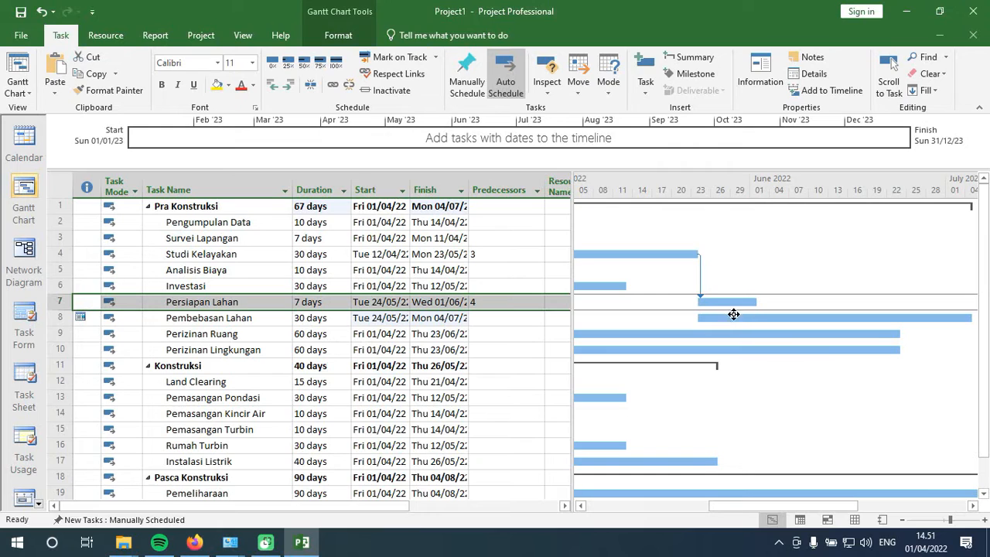
{"action": "left_click", "coordinate": [730, 318], "text": "ctrl"}
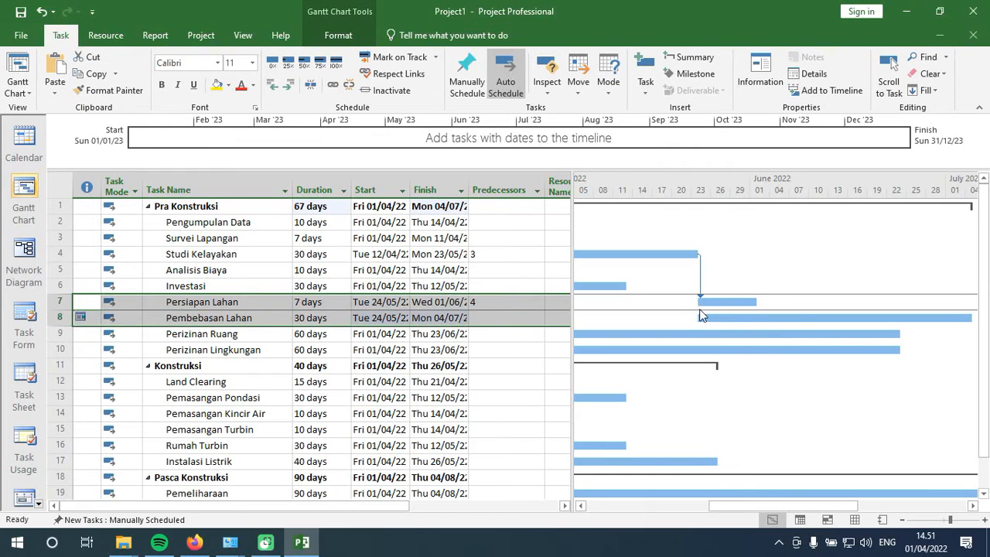
{"action": "left_click", "coordinate": [529, 321]}
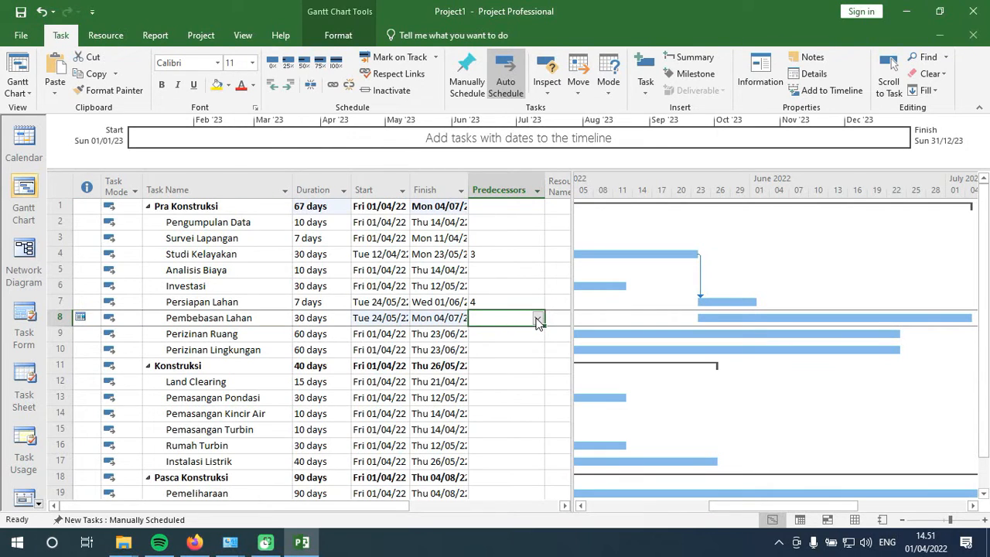
{"action": "left_click", "coordinate": [538, 319]}
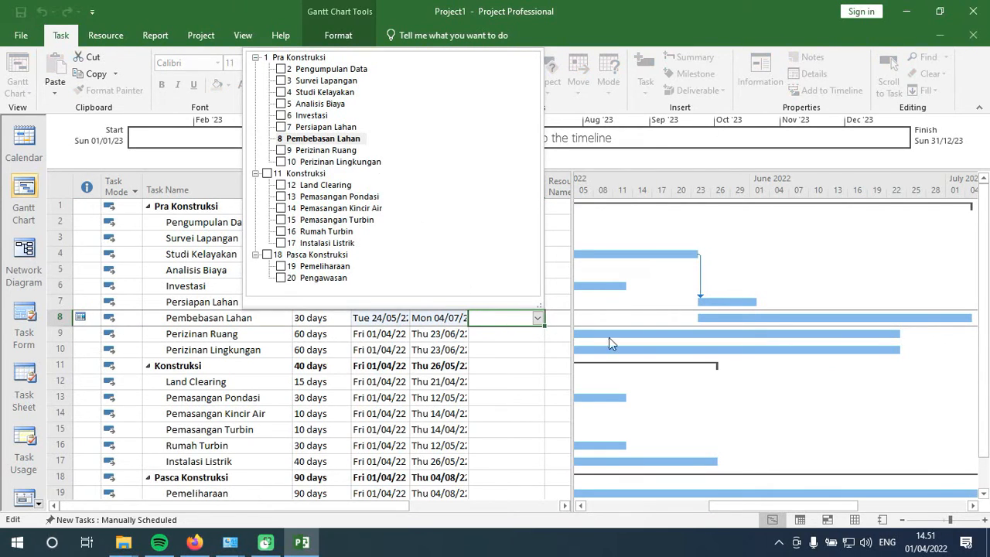
{"action": "left_click", "coordinate": [419, 341]}
- Add task 7, Persiapan Lahan, as the Start-to-Start predecessor of the Pembebasan Lahan task
{"action": "left_click", "coordinate": [255, 320]}
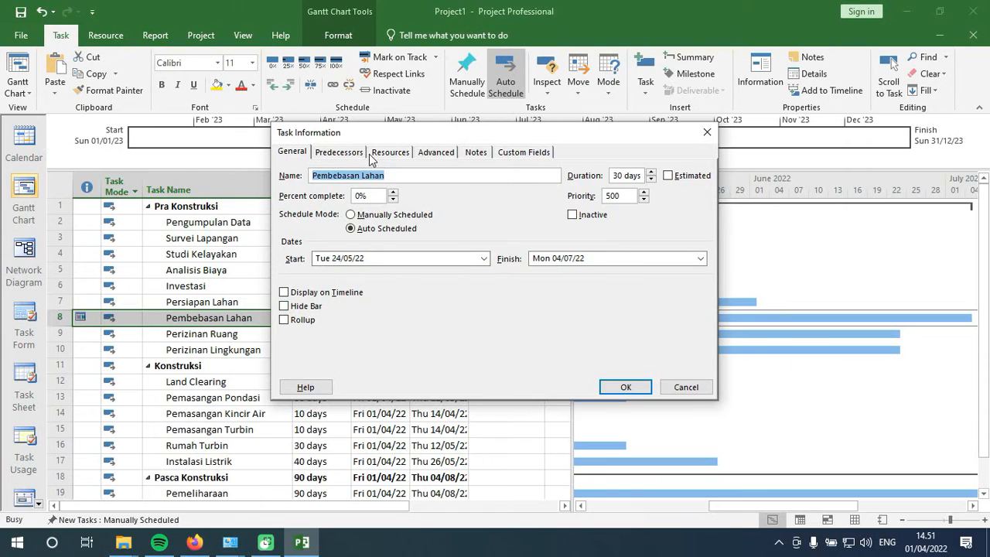
{"action": "left_click", "coordinate": [353, 158]}
{"action": "left_click_drag", "start_coordinate": [366, 135], "coordinate": [637, 147]}
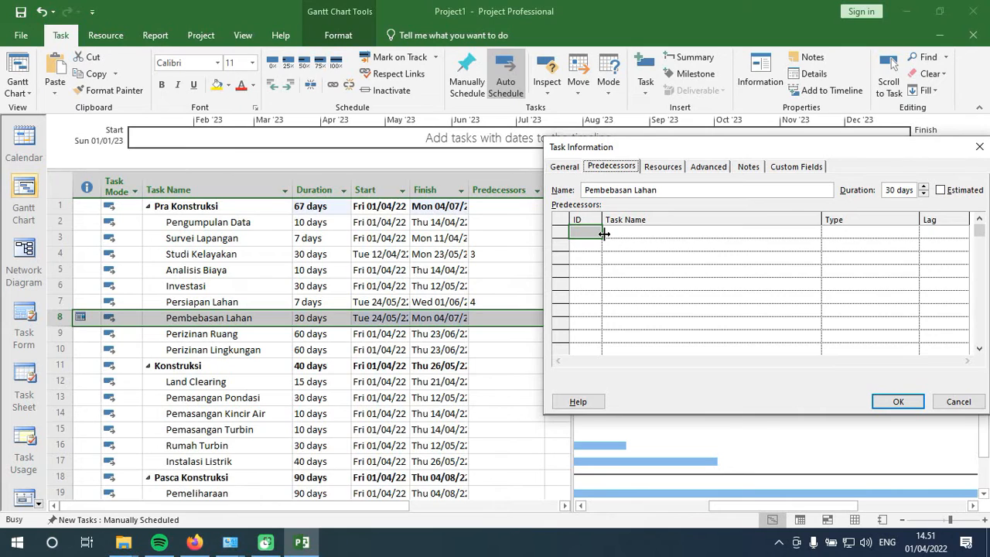
{"action": "left_click", "coordinate": [600, 233]}
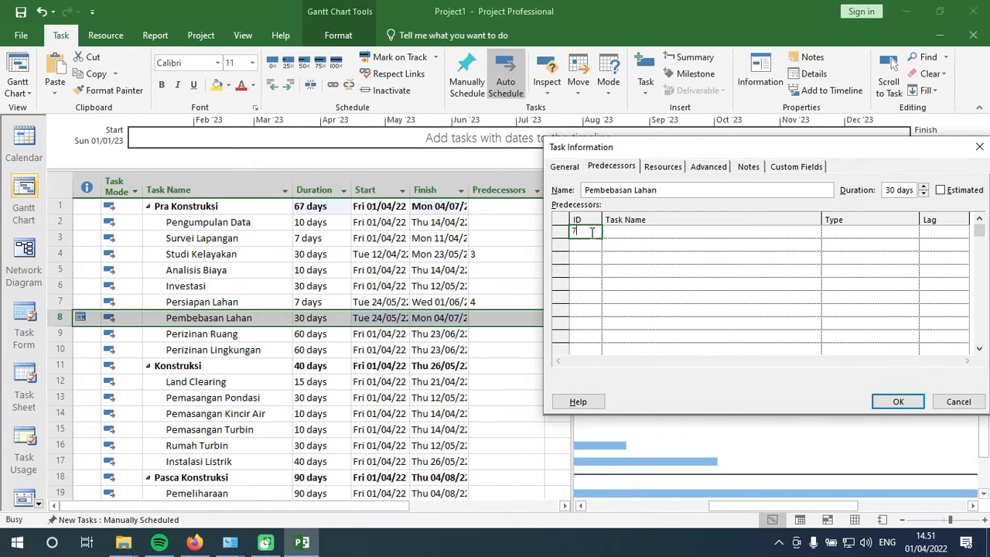
{"action": "left_click", "coordinate": [634, 234]}
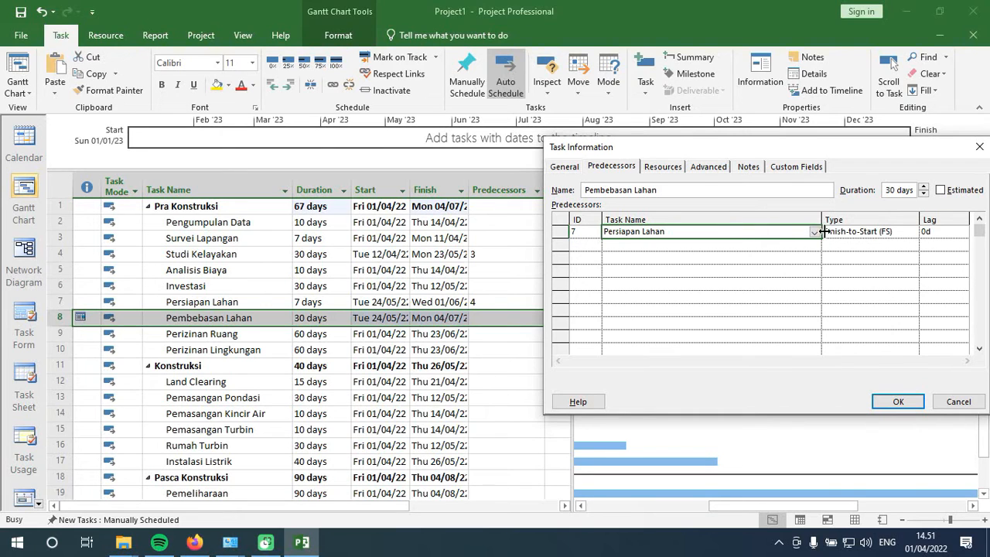
{"action": "left_click", "coordinate": [904, 232]}
{"action": "left_click", "coordinate": [912, 234]}
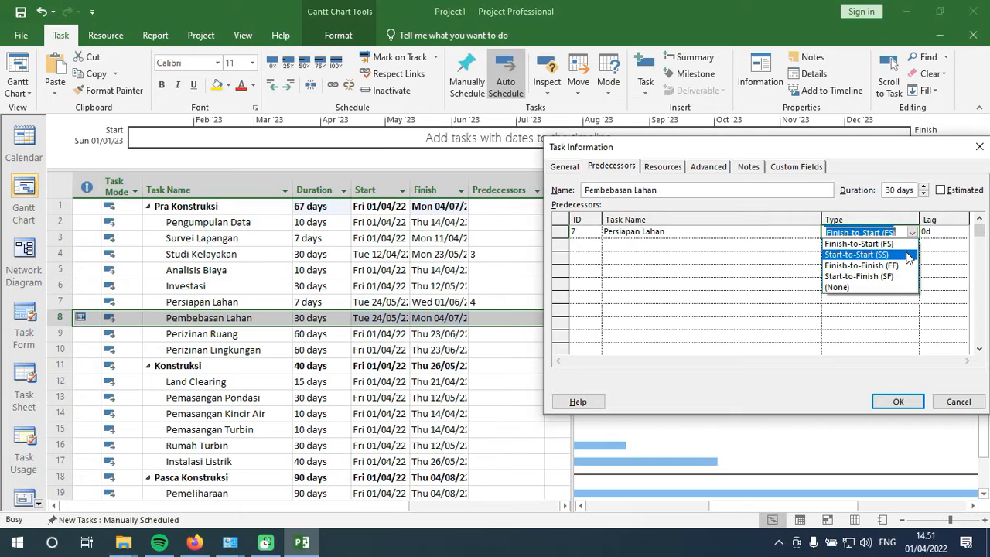
{"action": "left_click", "coordinate": [867, 255]}
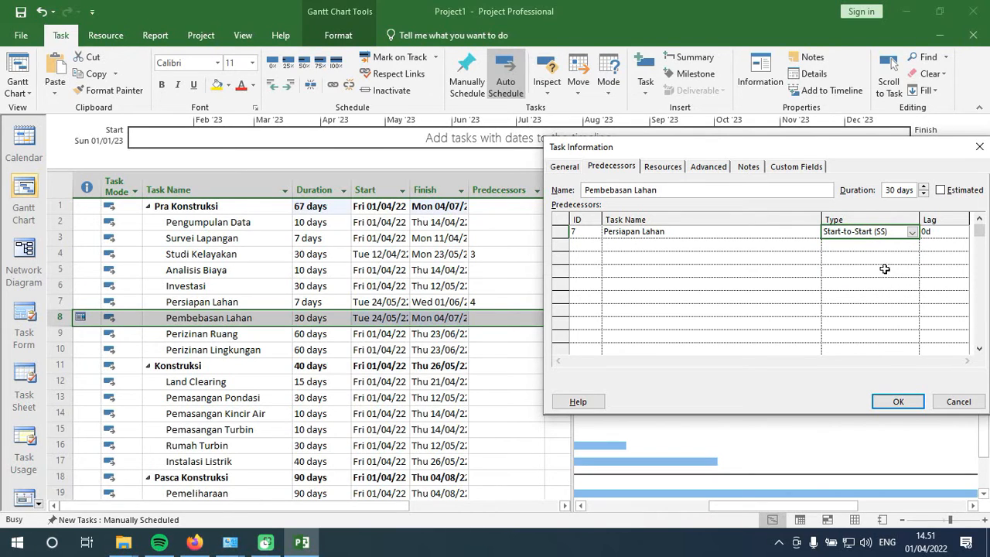
{"action": "left_click", "coordinate": [899, 402]}
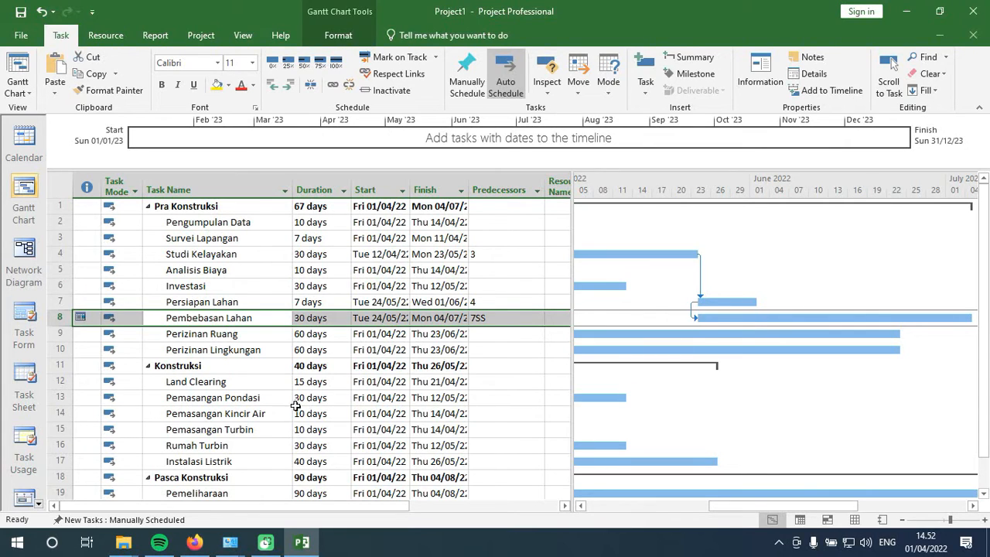
{"action": "left_click_drag", "start_coordinate": [619, 496], "coordinate": [605, 496]}
{"action": "left_click", "coordinate": [514, 311]}
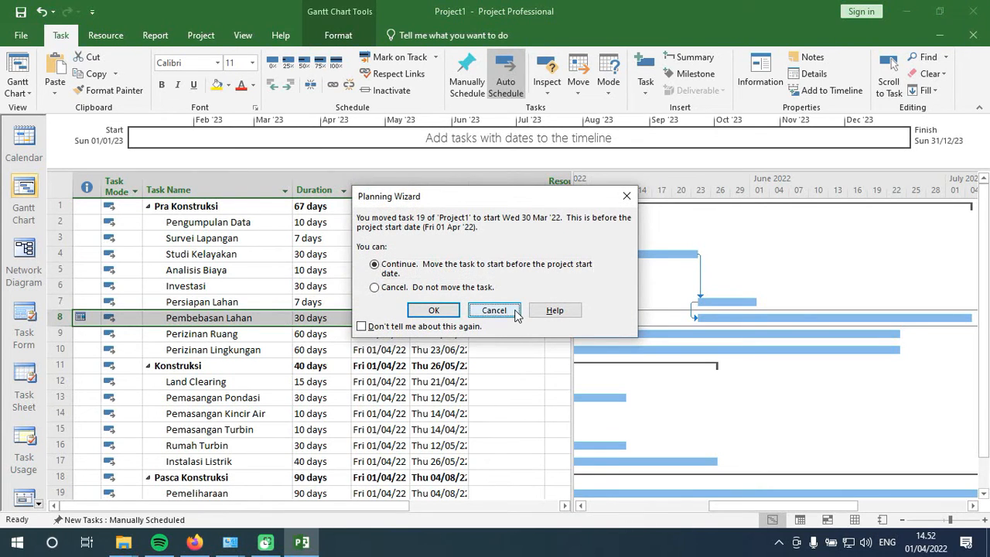
{"action": "left_click", "coordinate": [194, 335]}
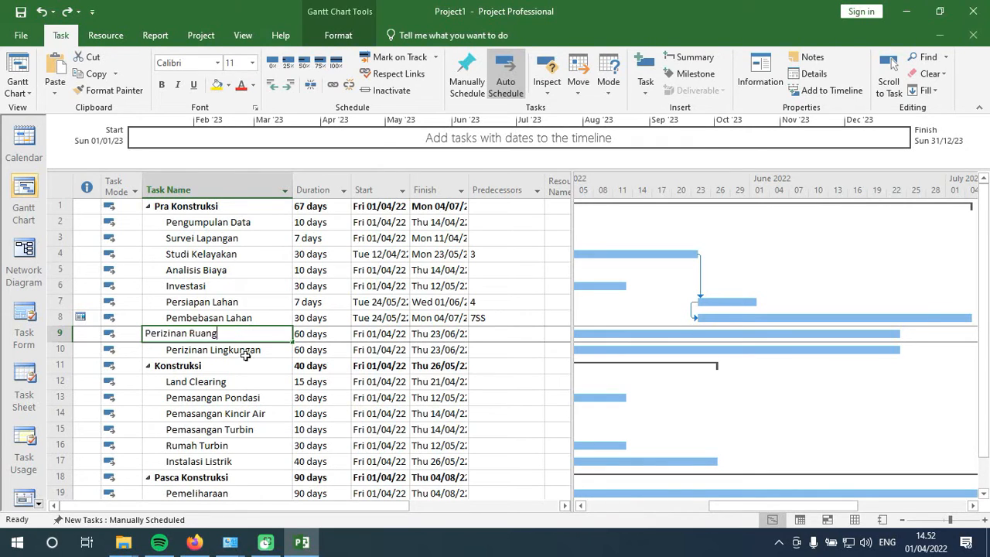
{"action": "left_click", "coordinate": [246, 353]}
{"action": "left_click", "coordinate": [236, 334]}
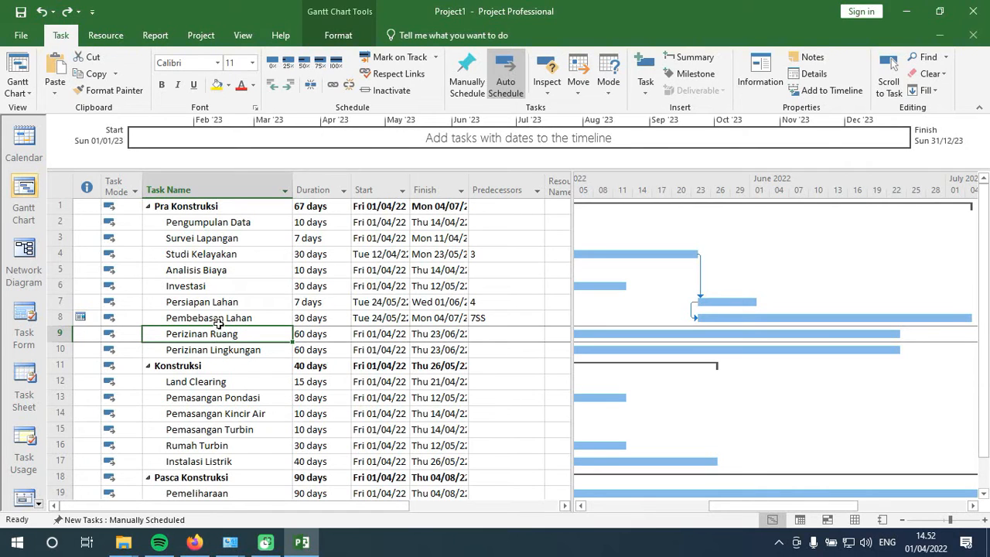
- Make task 8, Pembebasan Lahan, the Start-to-Start predecessor of the Perizinan Ruang task
{"action": "double_click", "coordinate": [260, 341]}
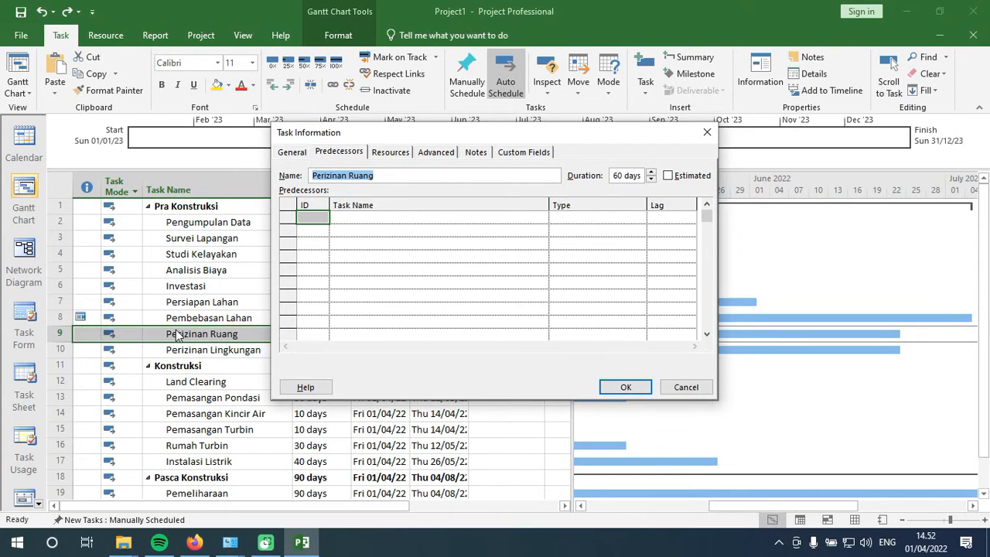
{"action": "left_click", "coordinate": [321, 218]}
{"action": "left_click", "coordinate": [338, 231]}
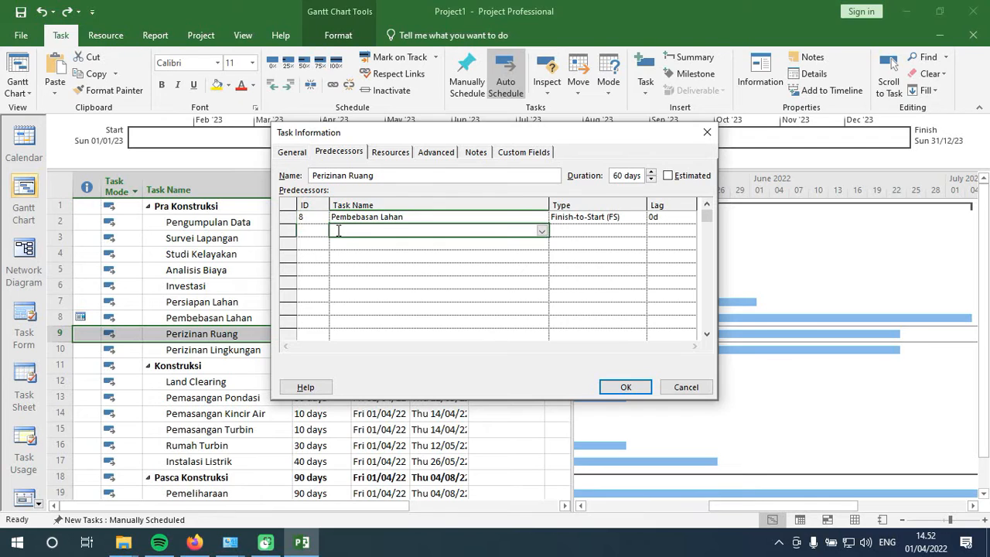
{"action": "left_click", "coordinate": [383, 217]}
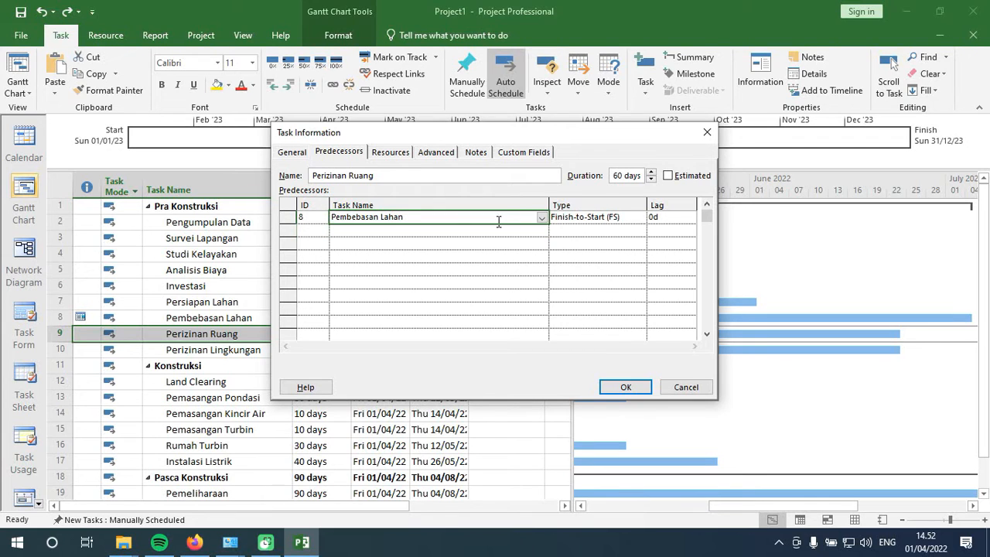
{"action": "left_click", "coordinate": [607, 217]}
{"action": "left_click", "coordinate": [639, 219]}
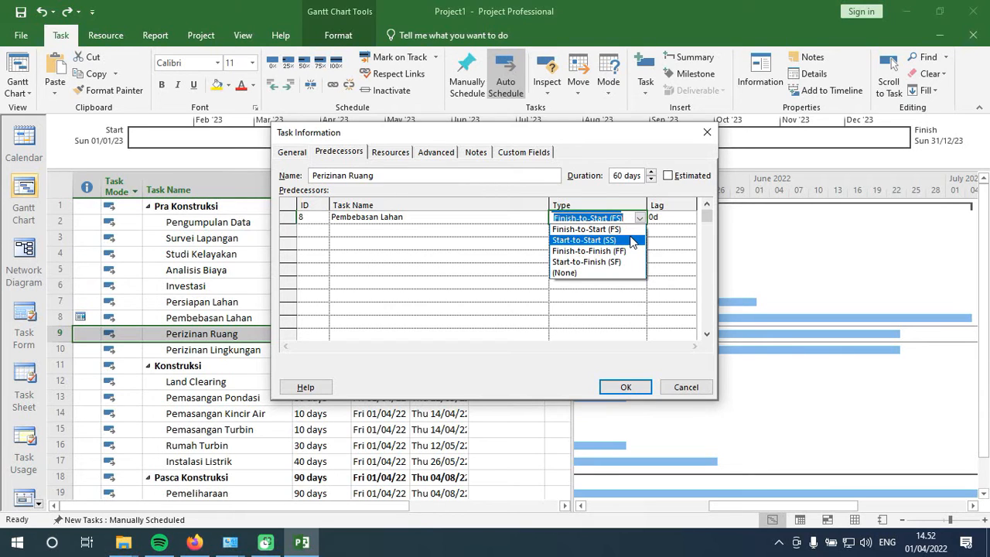
{"action": "left_click", "coordinate": [630, 240]}
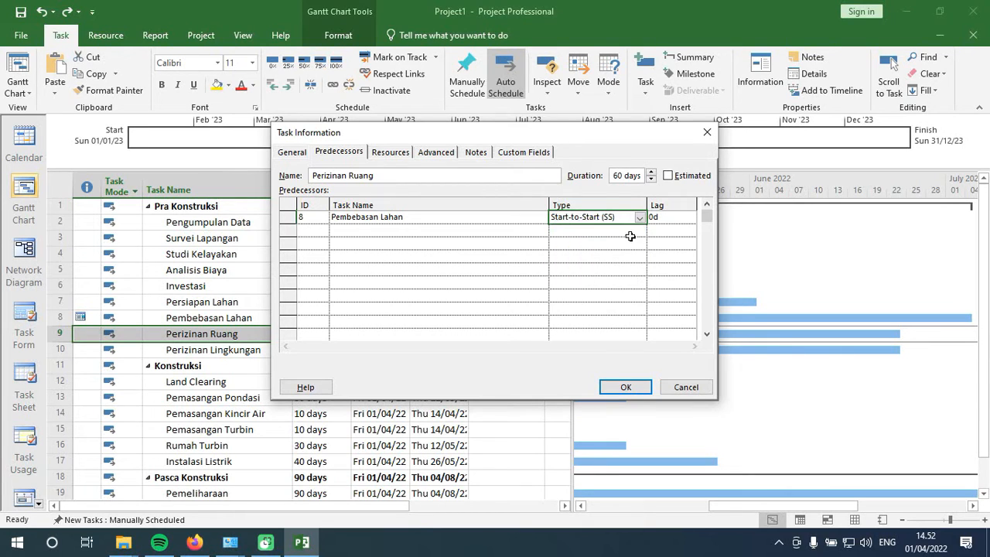
{"action": "left_click", "coordinate": [628, 389]}
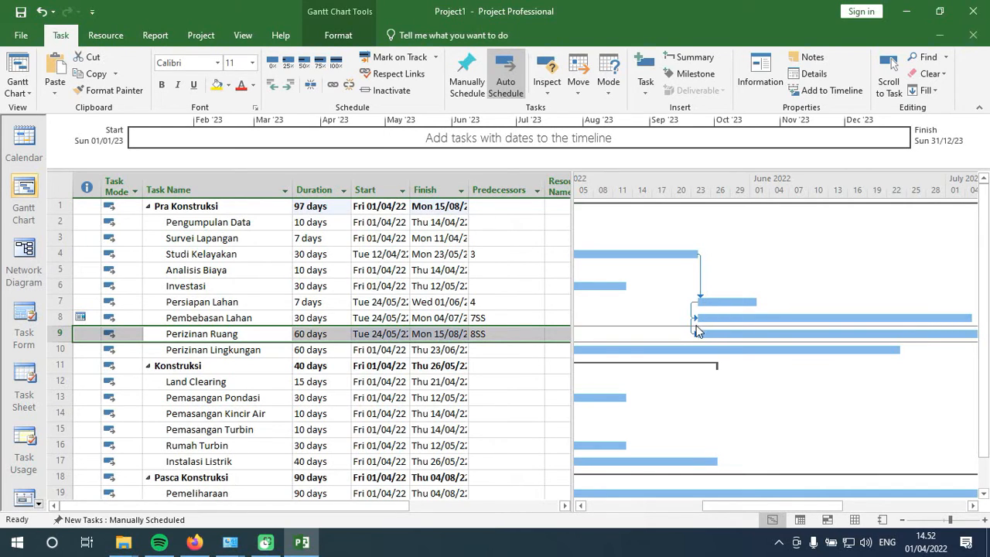
- Change the Perizinan Ruang task's link to predecessor Pembebasan Lahan to Finish-to-Finish (FF)
{"action": "double_click", "coordinate": [222, 337]}
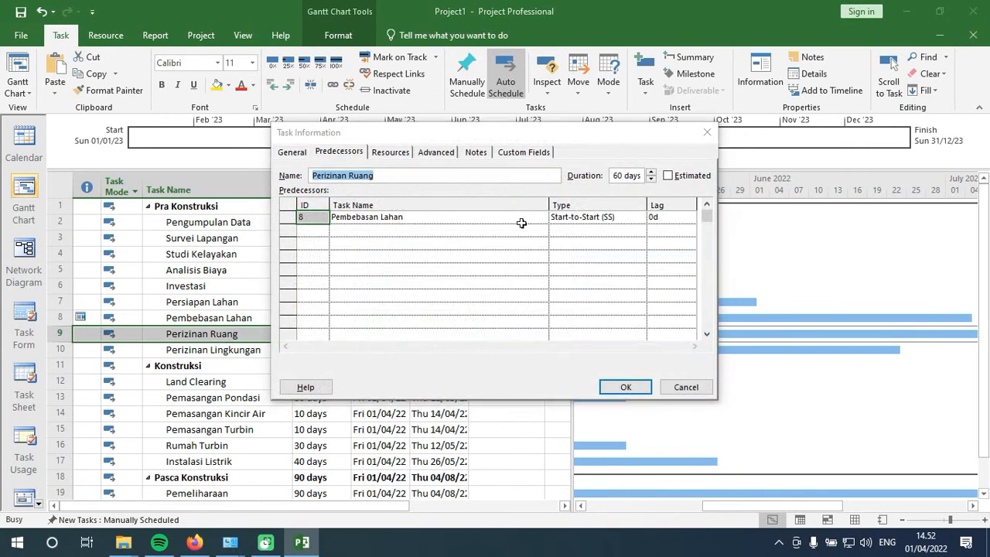
{"action": "left_click", "coordinate": [633, 221]}
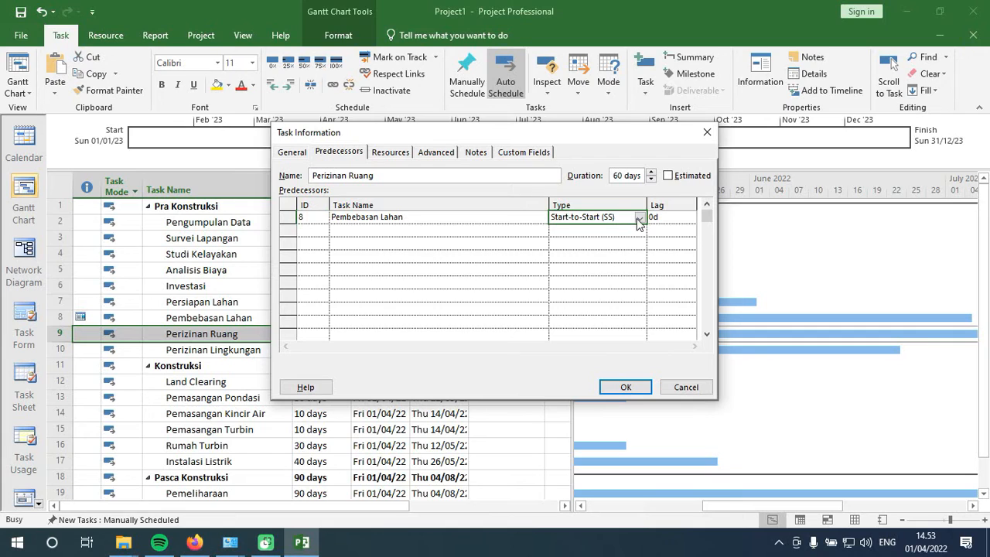
{"action": "left_click", "coordinate": [640, 219]}
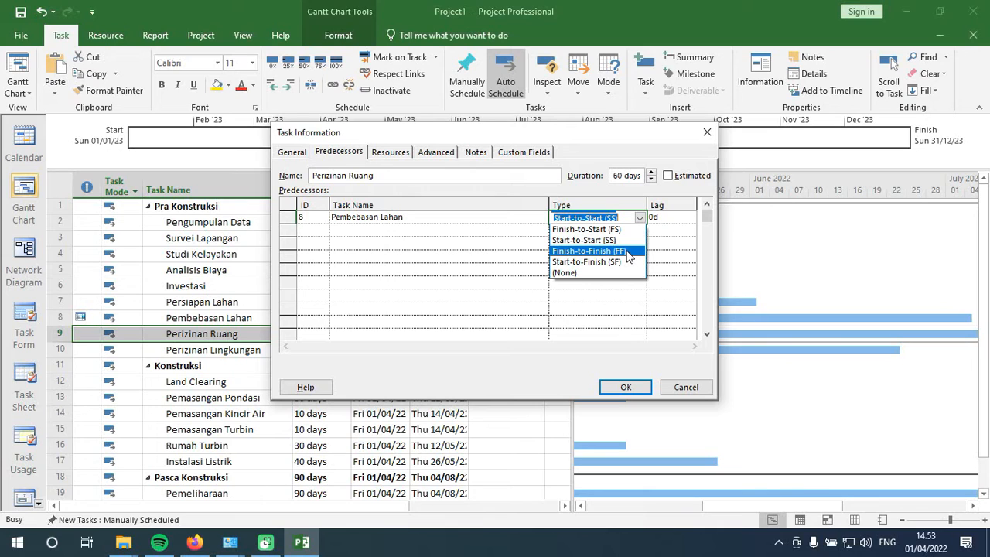
{"action": "left_click", "coordinate": [626, 251]}
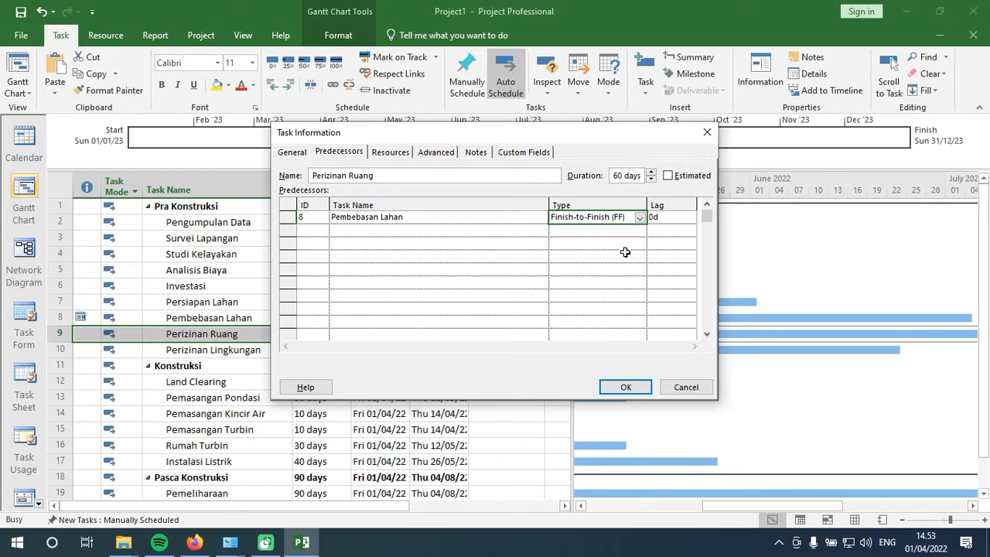
{"action": "left_click", "coordinate": [623, 386]}
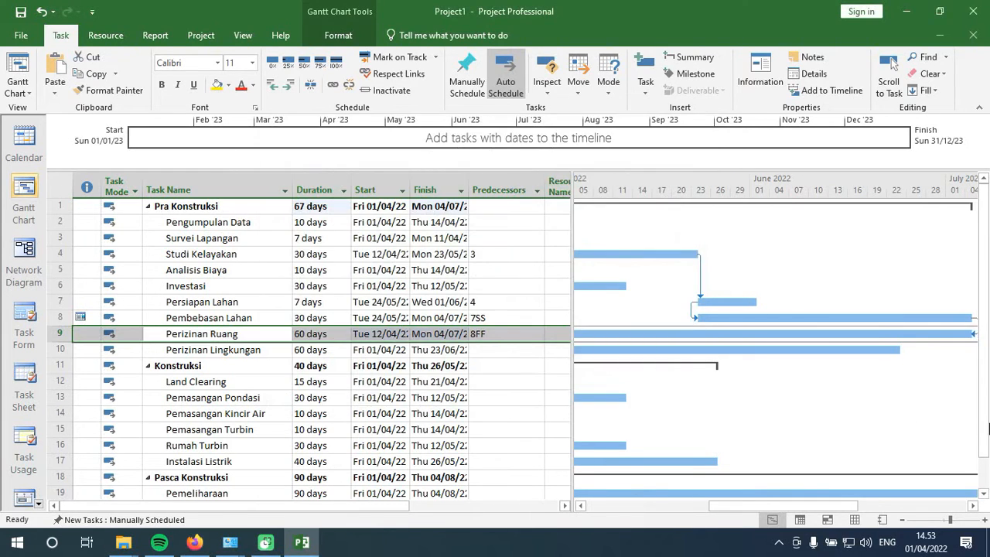
- Move the Pemeliharaan bar along the Gantt chart so the task starts on Fri 08/04/22
{"action": "left_click_drag", "start_coordinate": [820, 493], "coordinate": [866, 493]}
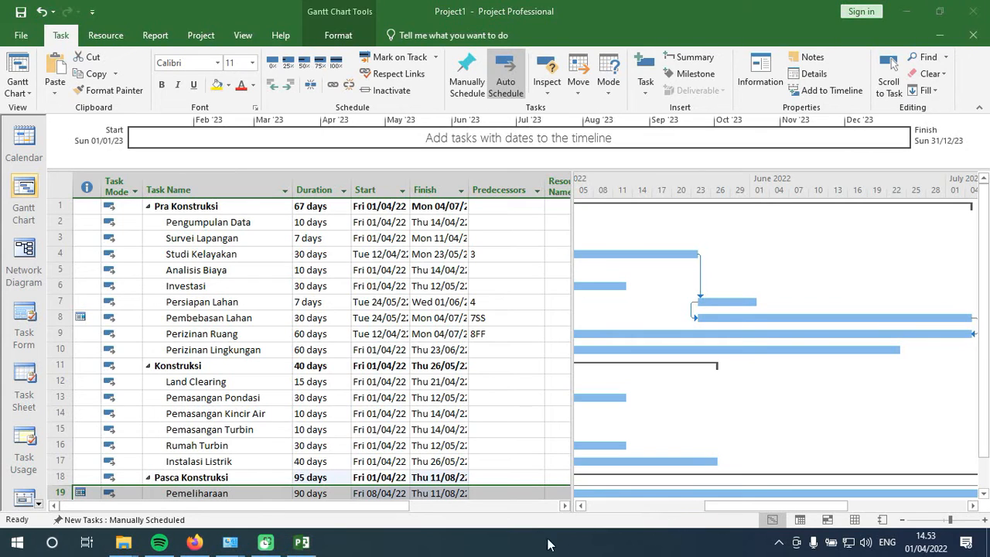
{"action": "left_click", "coordinate": [872, 321]}
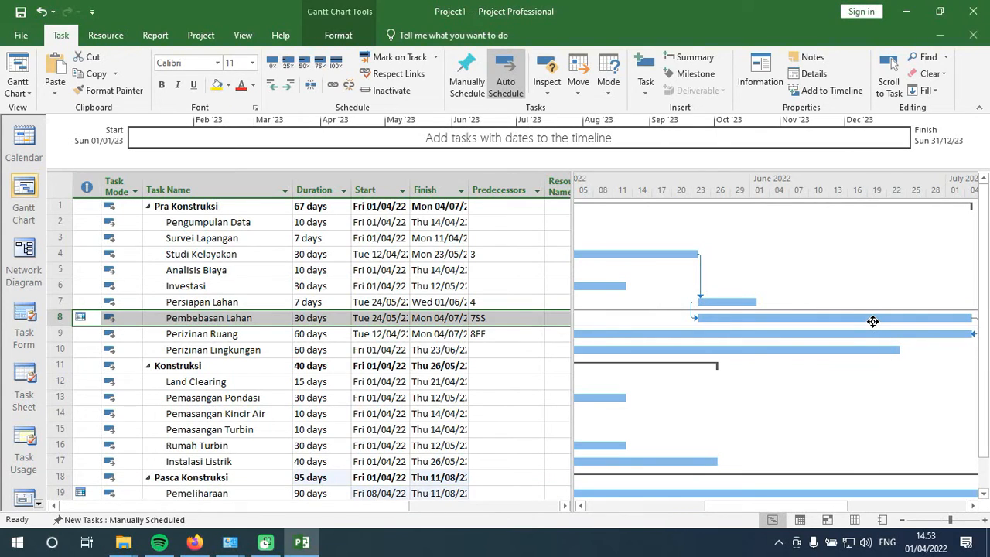
- Add task 9, Perizinan Ruang, as the Finish-to-Start predecessor of the Perizinan Lingkungan task
{"action": "scroll", "coordinate": [872, 321], "scroll_direction": "down", "scroll_amount": 1}
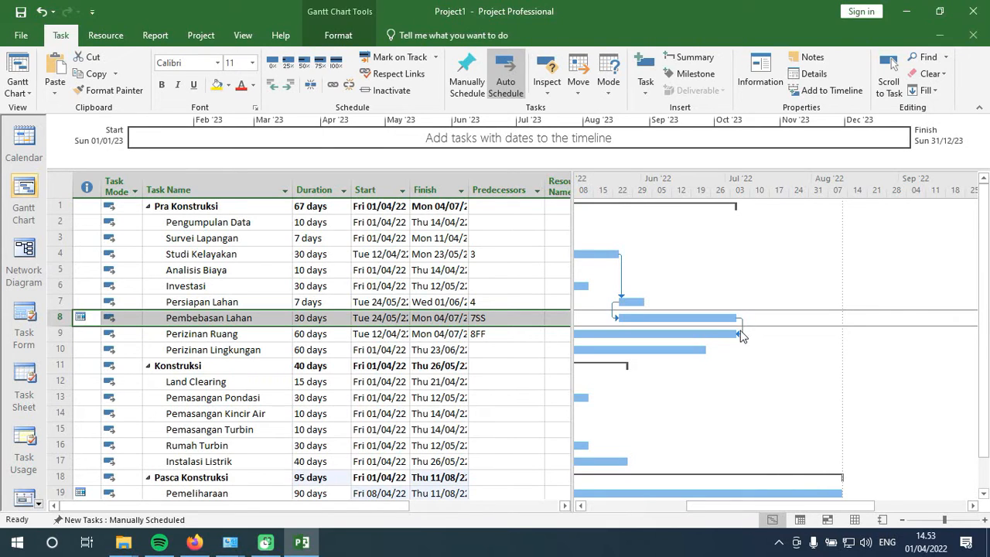
{"action": "left_click", "coordinate": [612, 511]}
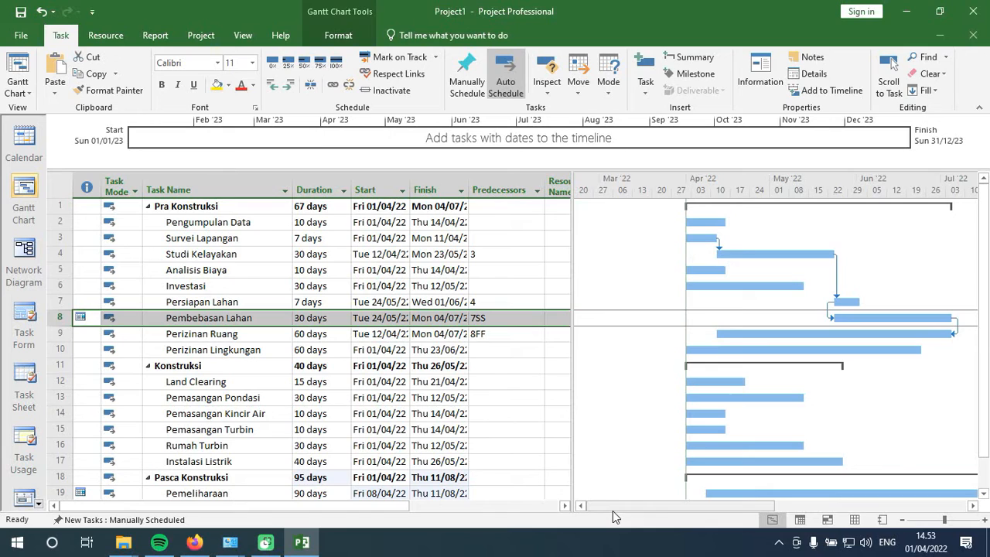
{"action": "scroll", "coordinate": [735, 385], "scroll_direction": "up", "scroll_amount": 1}
{"action": "scroll", "coordinate": [736, 384], "scroll_direction": "down", "scroll_amount": 1}
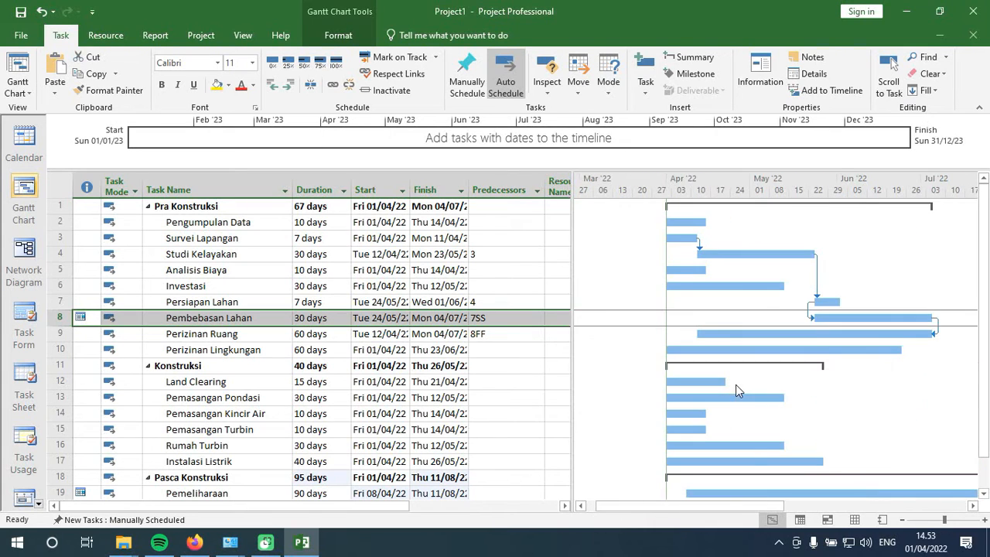
{"action": "left_click", "coordinate": [826, 350]}
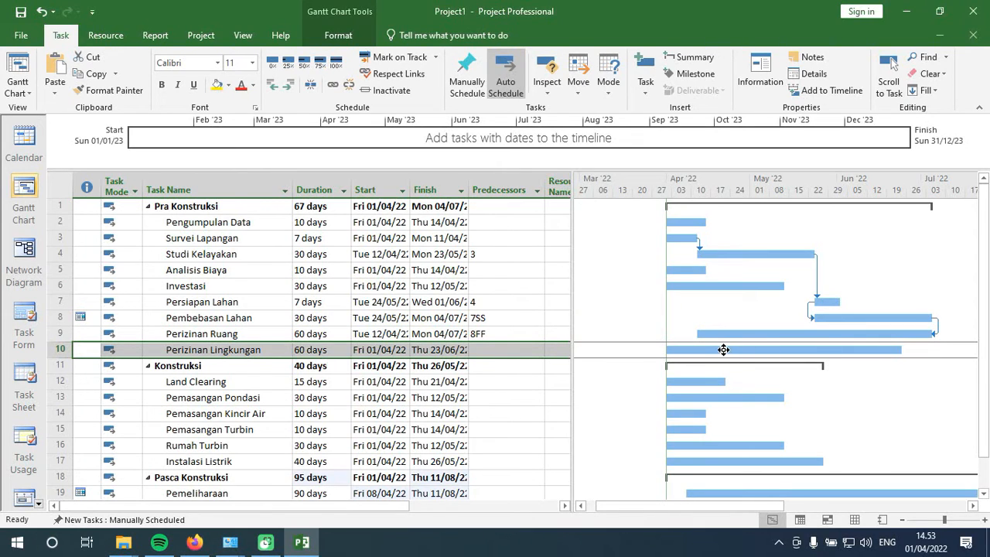
{"action": "double_click", "coordinate": [249, 353]}
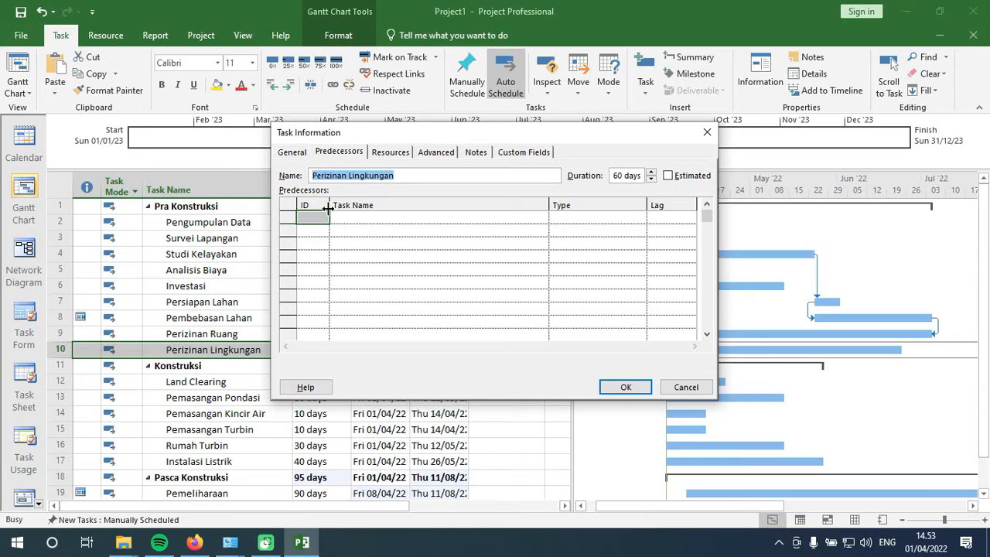
{"action": "type", "text": "9"}
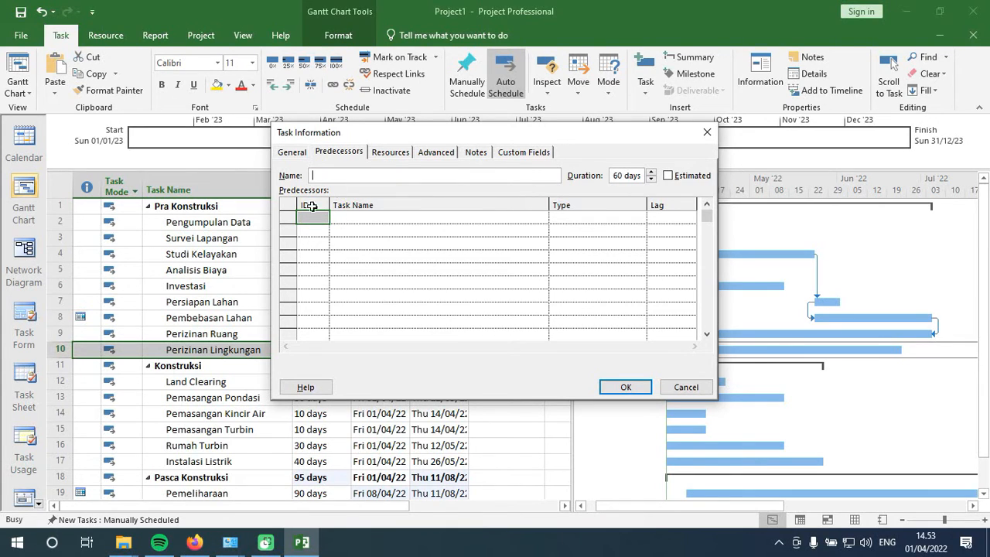
{"action": "left_click", "coordinate": [317, 218]}
{"action": "type", "text": "9"}
{"action": "left_click", "coordinate": [588, 216]}
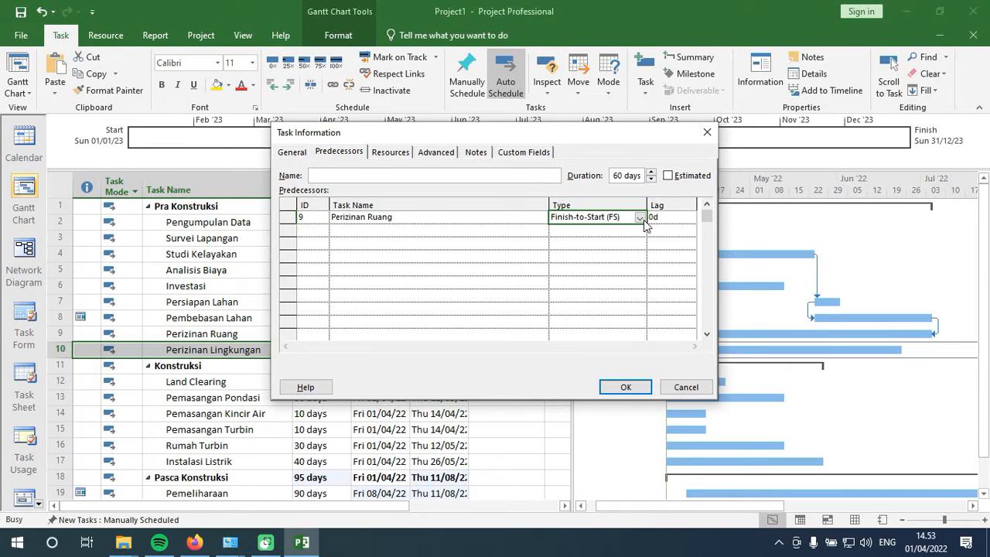
{"action": "left_click", "coordinate": [626, 387]}
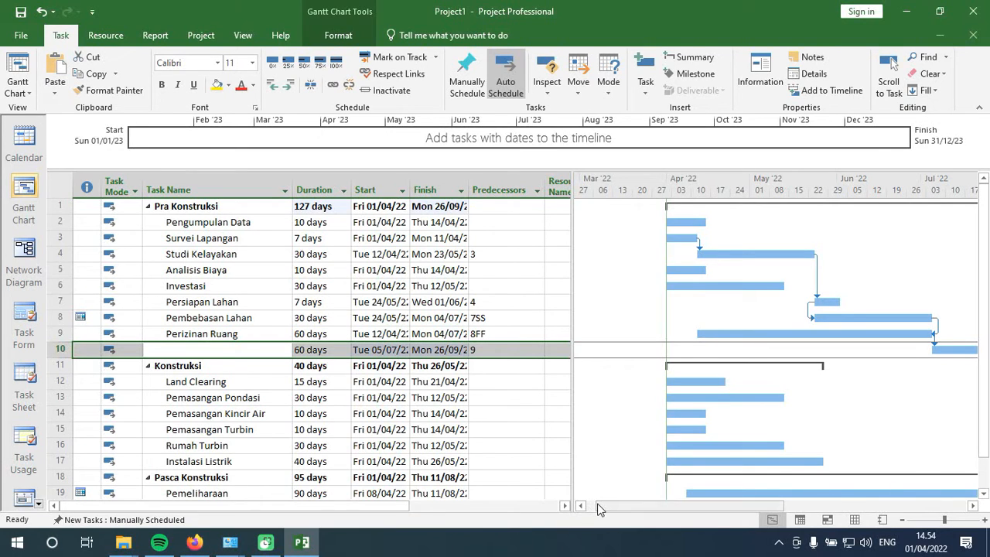
{"action": "mouse_move", "coordinate": [600, 508]}
{"action": "left_mouse_down"}
{"action": "mouse_move", "coordinate": [751, 487]}
{"action": "mouse_move", "coordinate": [610, 499]}
{"action": "left_mouse_up"}
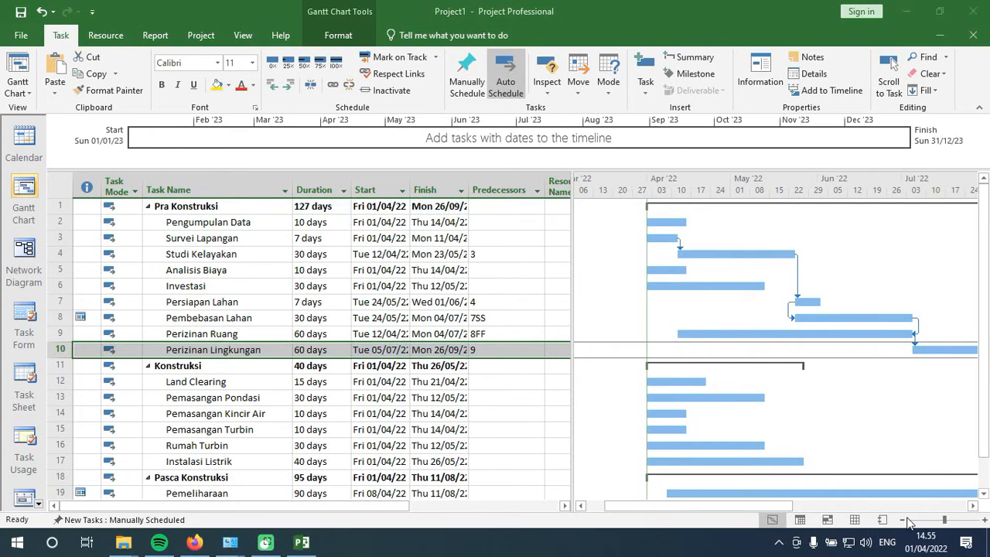
- Add task 10, Perizinan Lingkungan, as the Finish-to-Start predecessor in the Land Clearing task's information
{"action": "left_click", "coordinate": [289, 386]}
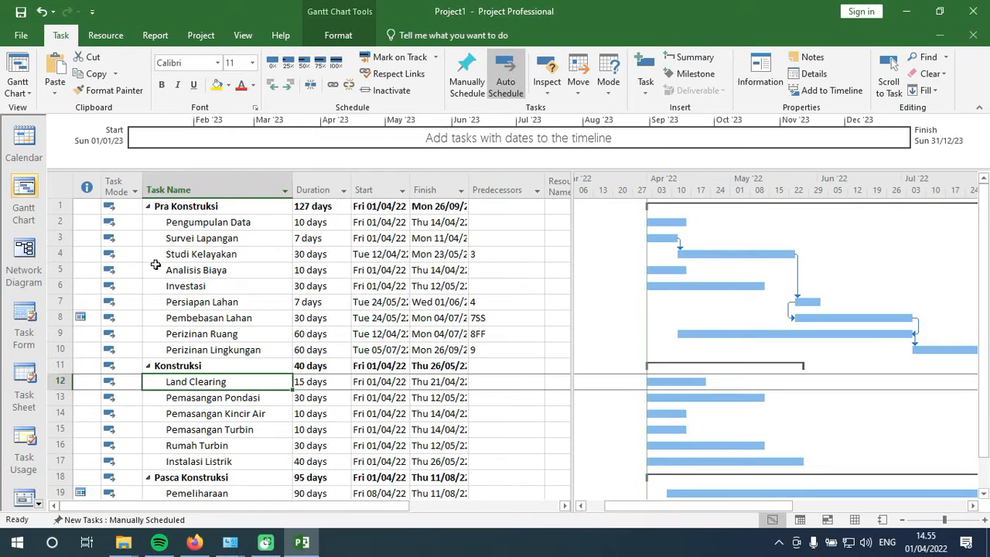
{"action": "double_click", "coordinate": [235, 383]}
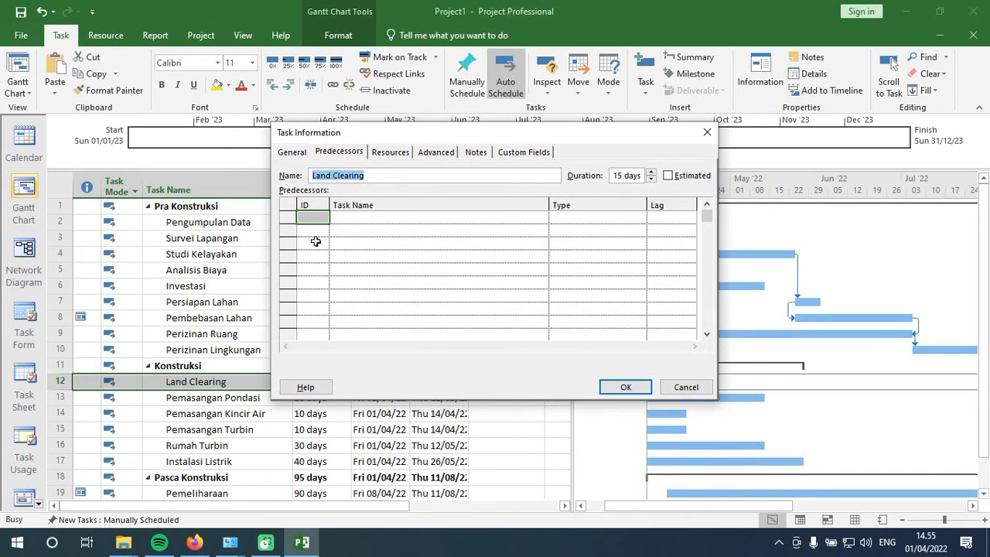
{"action": "type", "text": "1"}
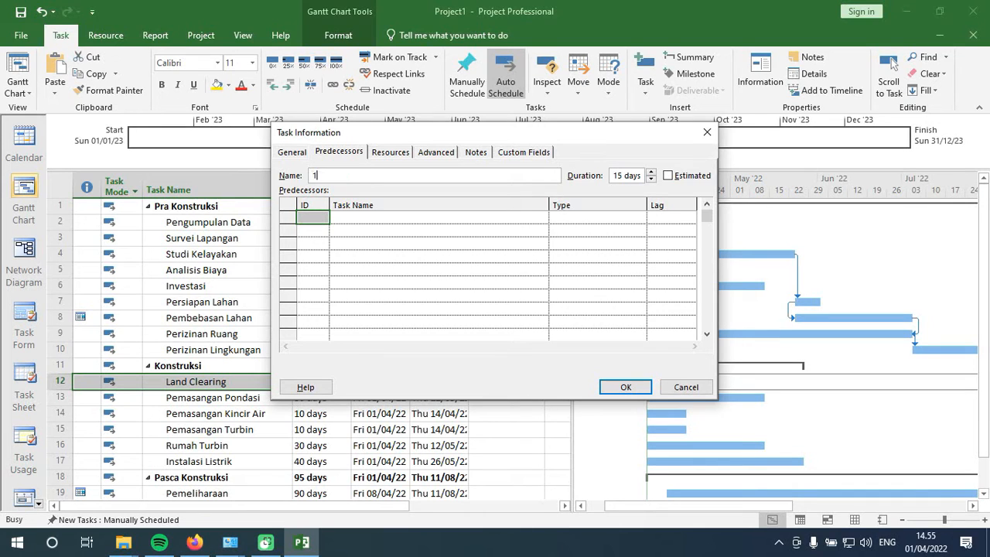
{"action": "left_click", "coordinate": [311, 220]}
{"action": "type", "text": "10"}
{"action": "key", "text": "Return"}
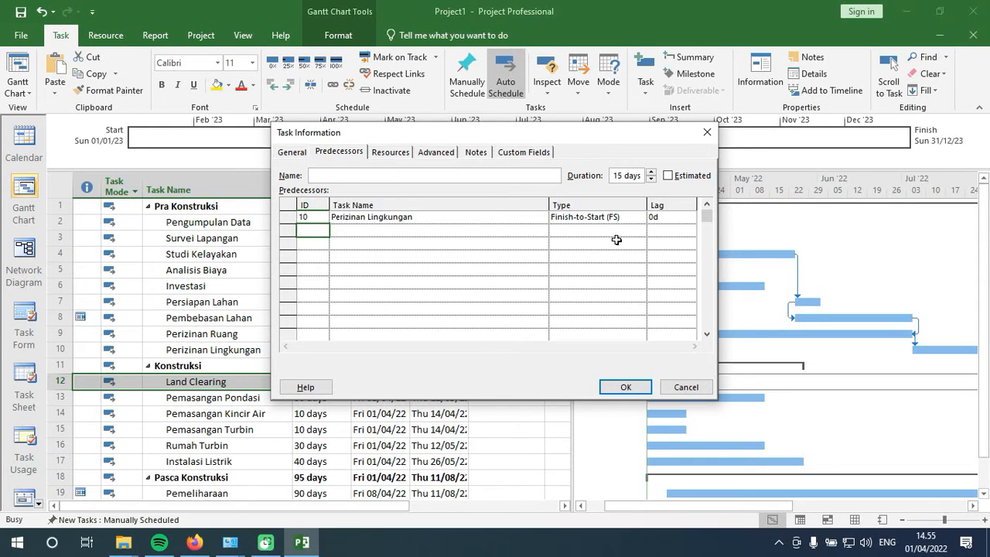
- Set a 10-day lag on the link from Perizinan Lingkungan to task 12 and apply the task information
{"action": "left_click", "coordinate": [669, 217]}
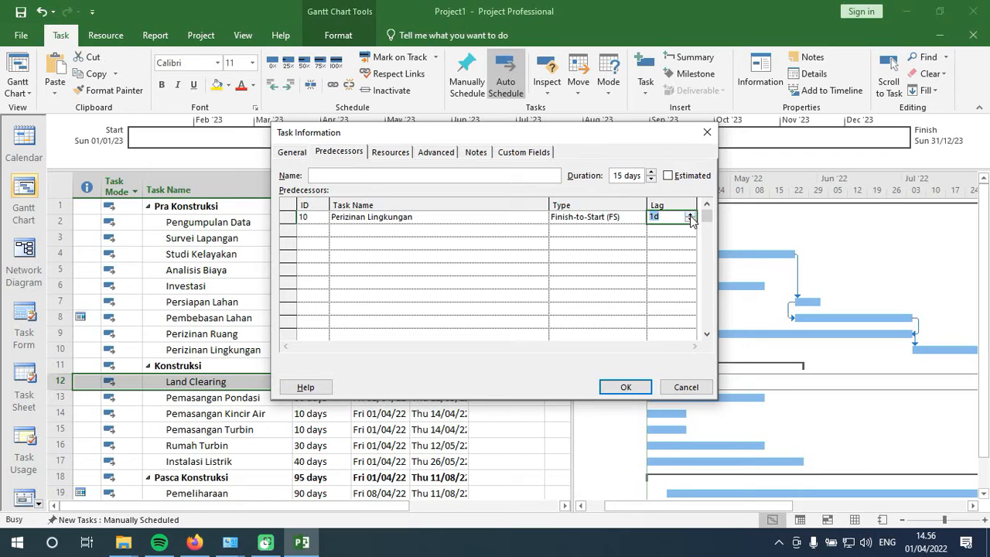
{"action": "left_click", "coordinate": [691, 220]}
{"action": "left_click", "coordinate": [611, 345]}
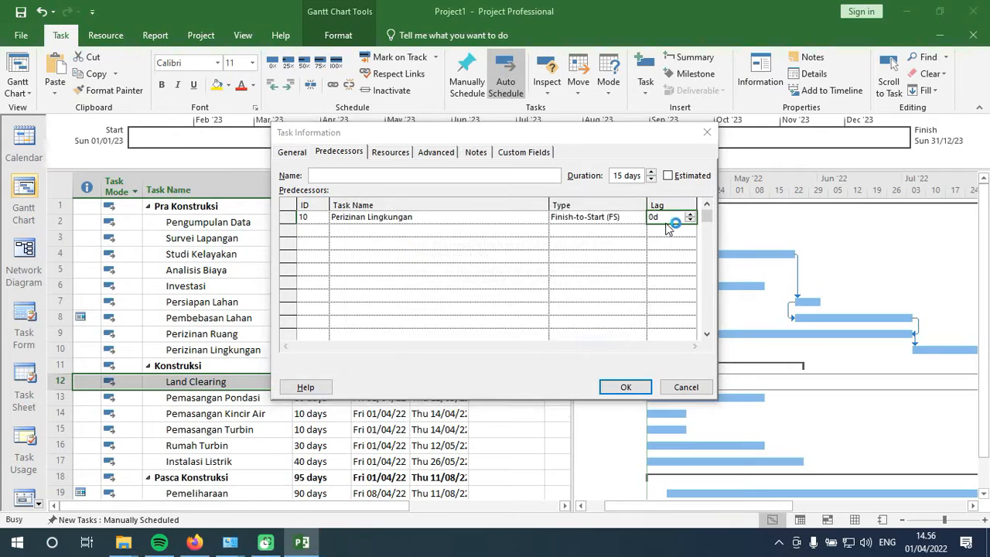
{"action": "left_click", "coordinate": [894, 16]}
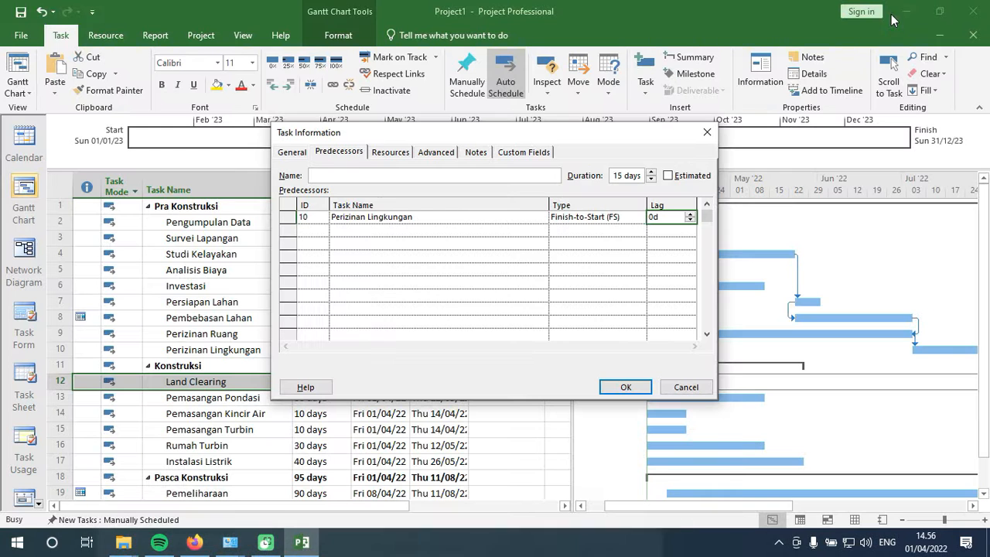
{"action": "left_click", "coordinate": [690, 214]}
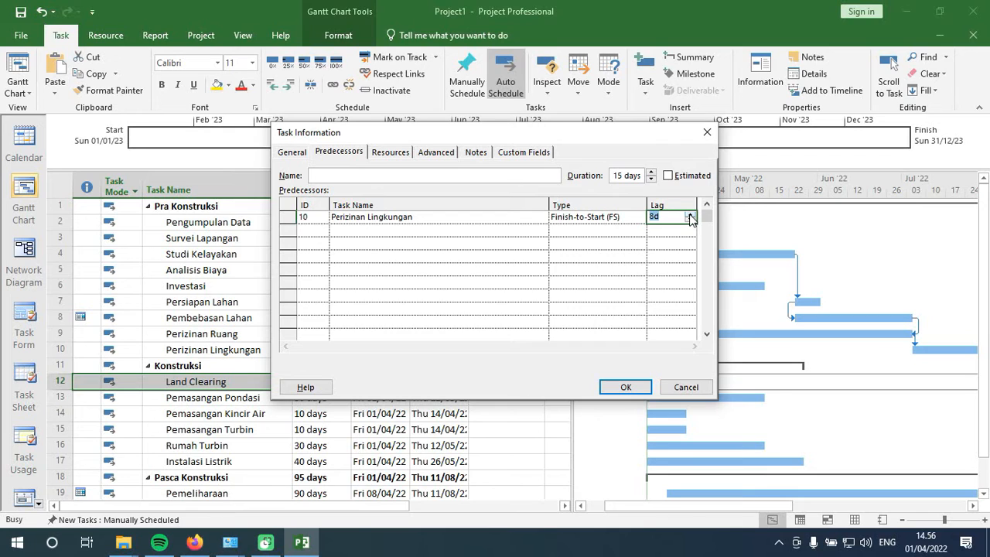
{"action": "left_click", "coordinate": [690, 216]}
{"action": "left_click", "coordinate": [690, 216]}
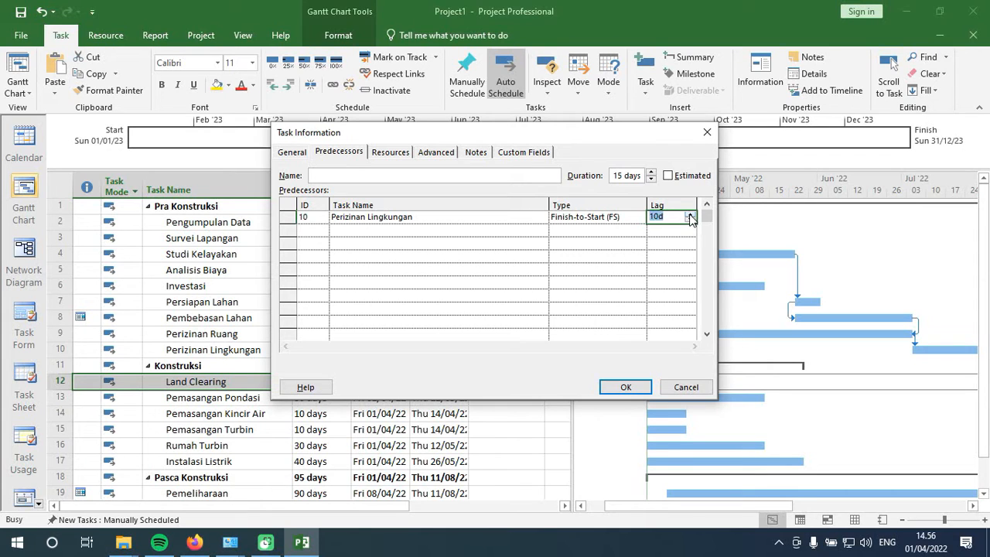
{"action": "left_click", "coordinate": [627, 388]}
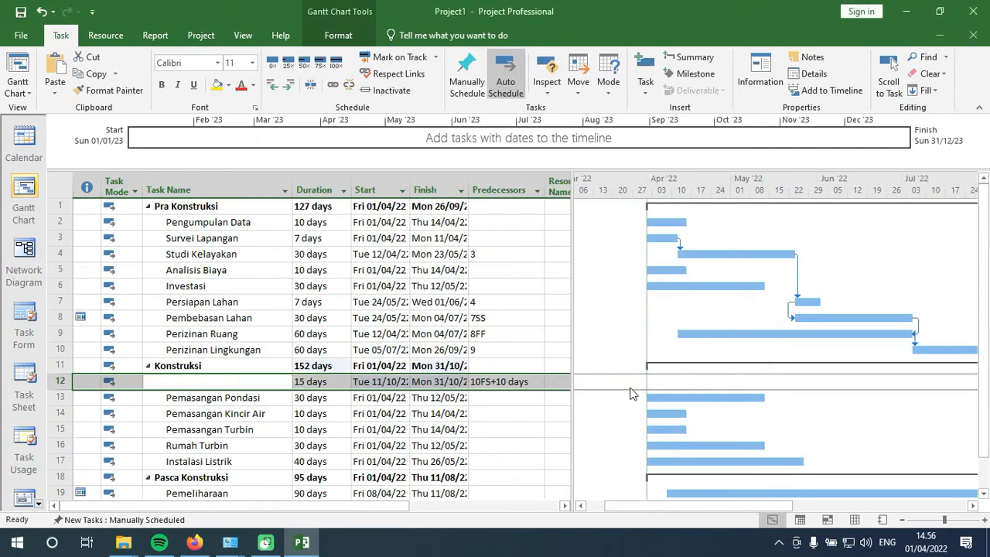
{"action": "left_click_drag", "start_coordinate": [611, 508], "coordinate": [797, 490]}
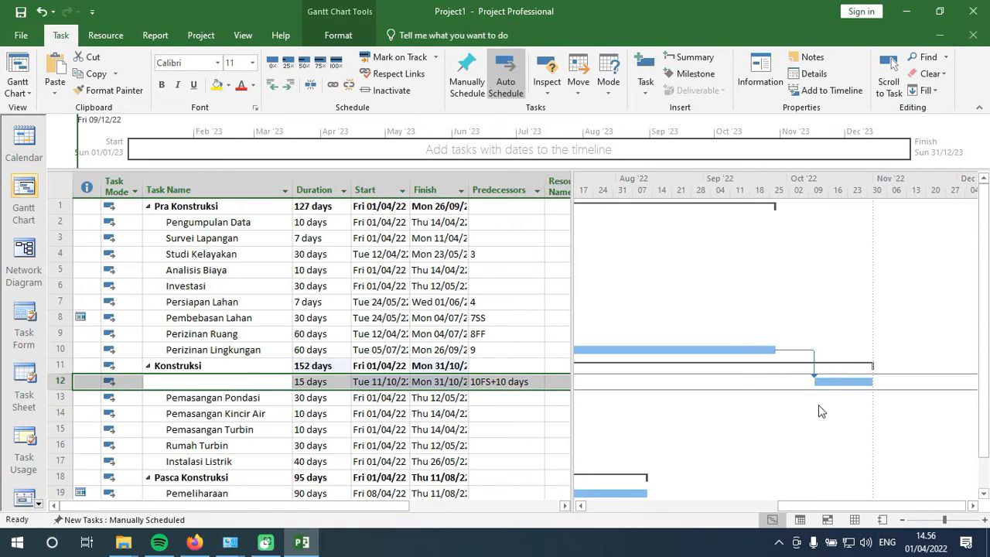
- Try to re-enter the missing name of task 12 in the task table
{"action": "left_click", "coordinate": [460, 381]}
{"action": "left_click", "coordinate": [198, 383]}
{"action": "left_click", "coordinate": [197, 383]}
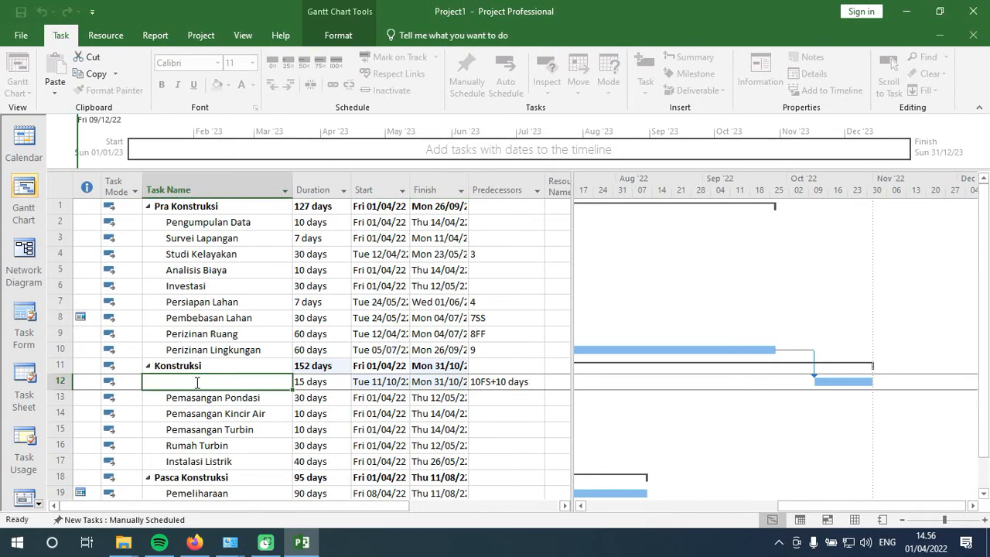
{"action": "type", "text": "Pemba"}
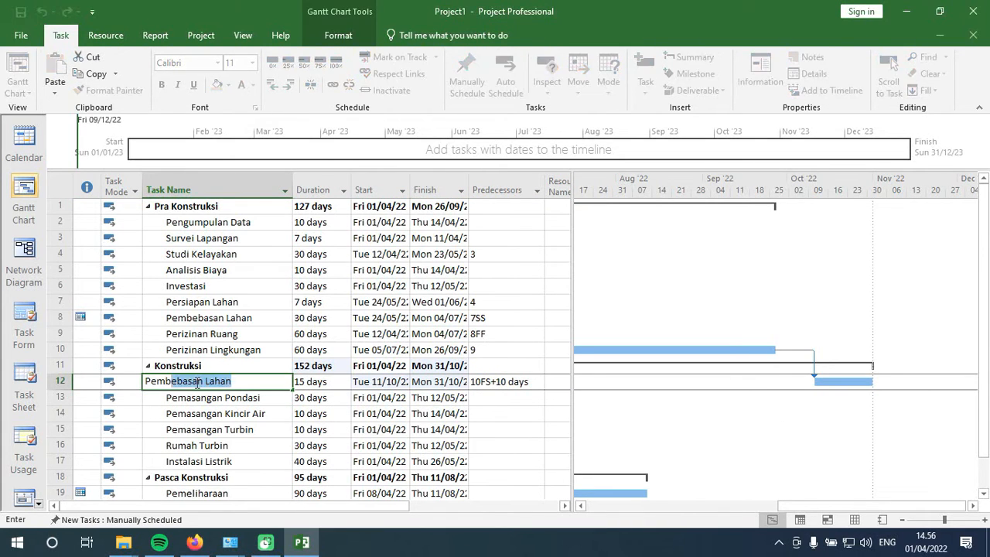
{"action": "key", "text": "BackSpace"}
{"action": "key", "text": "BackSpace"}
{"action": "key", "text": "BackSpace"}
{"action": "key", "text": "BackSpace"}
{"action": "key", "text": "BackSpace"}
{"action": "type", "text": "p"}
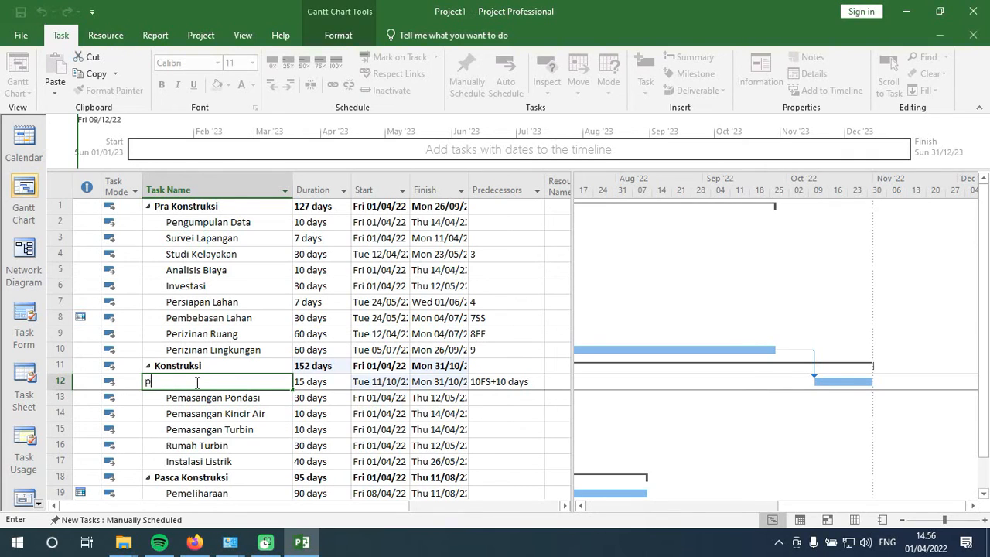
{"action": "type", "text": "emb"}
{"action": "key", "text": "BackSpace"}
{"action": "key", "text": "BackSpace"}
{"action": "key", "text": "BackSpace"}
{"action": "key", "text": "BackSpace"}
{"action": "key", "text": "BackSpace"}
{"action": "left_click", "coordinate": [205, 418]}
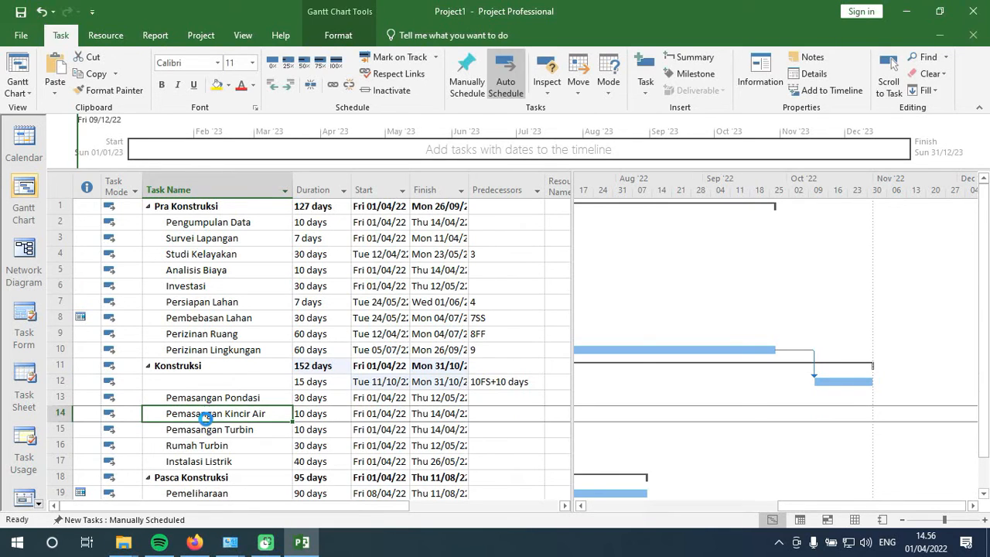
- Undo the name and predecessor changes made to task 12
{"action": "key", "text": "ctrl+z"}
{"action": "key", "text": "ctrl+z"}
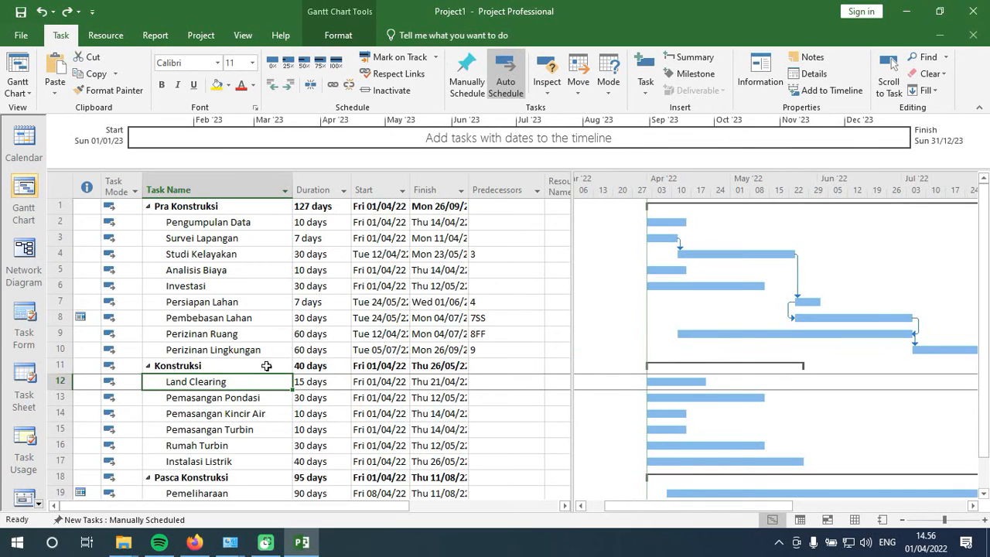
- Add task 10, Perizinan Lingkungan, as Land Clearing's Finish-to-Start predecessor with a 10-day lag and apply the task information
{"action": "double_click", "coordinate": [234, 381]}
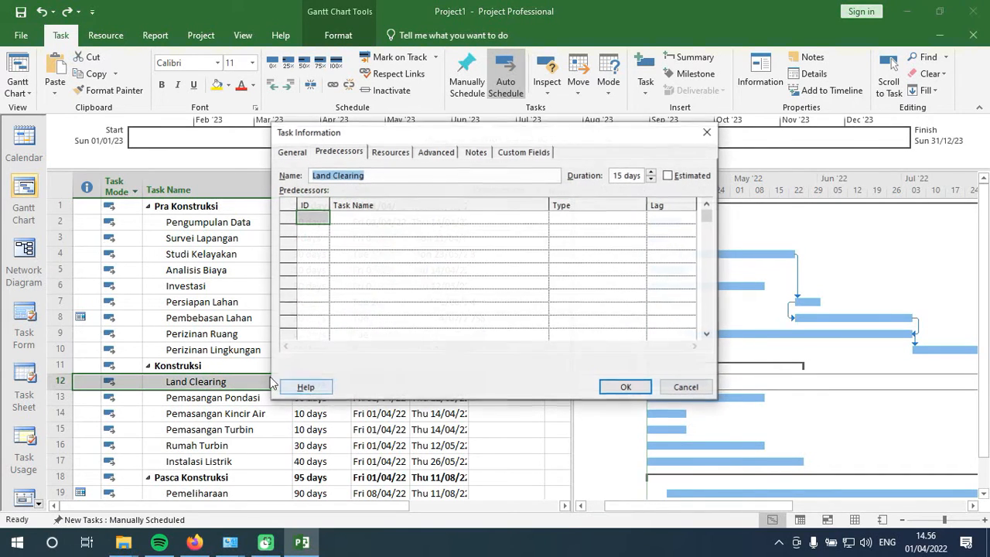
{"action": "left_click", "coordinate": [318, 223]}
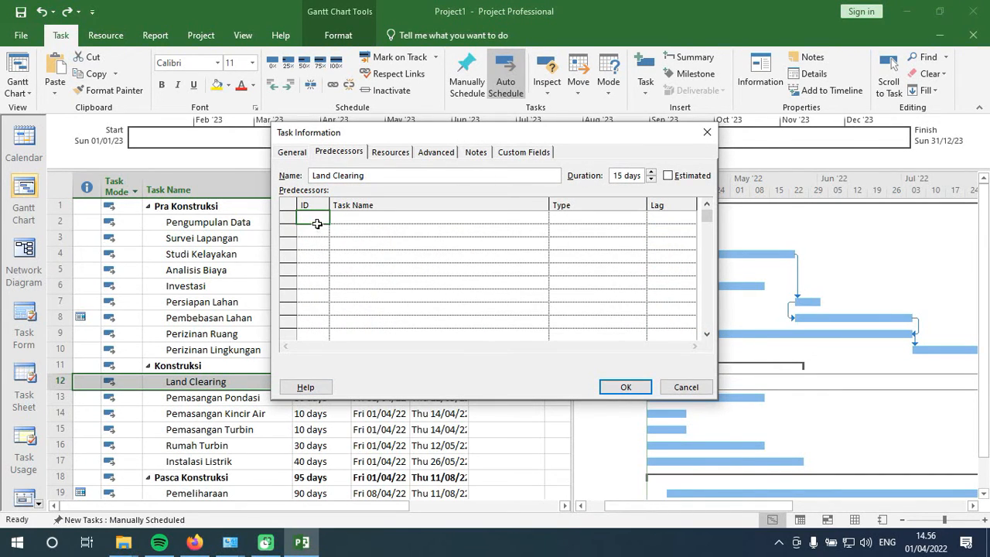
{"action": "type", "text": "10"}
{"action": "left_click", "coordinate": [398, 217]}
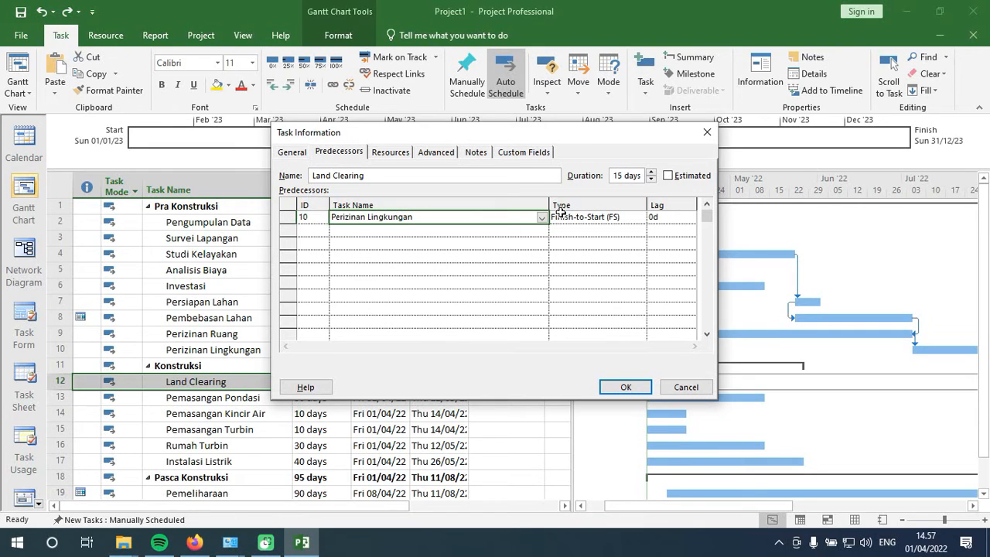
{"action": "left_click", "coordinate": [653, 217]}
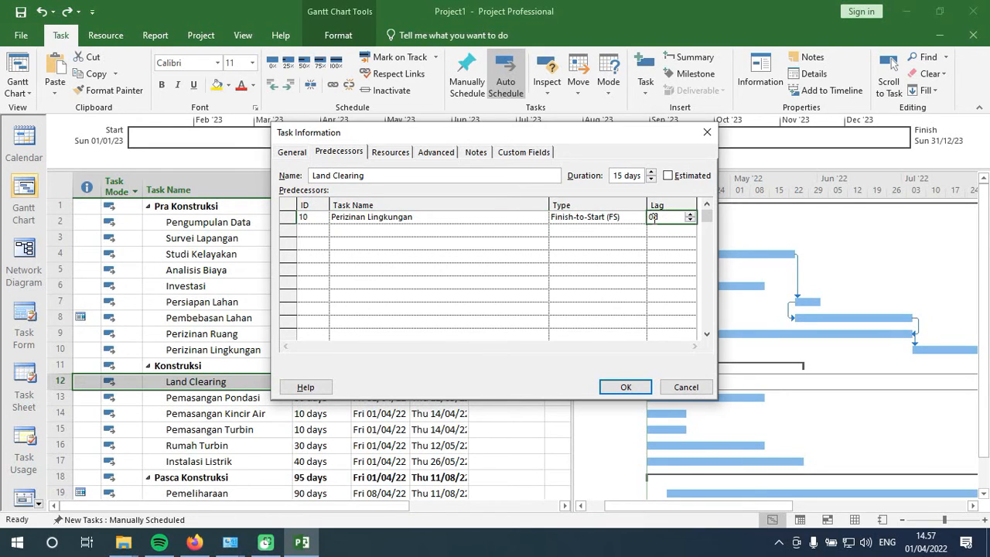
{"action": "left_click", "coordinate": [690, 215]}
{"action": "left_click", "coordinate": [626, 387]}
- Link Pemasangan Pondasi to task 12, Land Clearing, as its Finish-to-Start predecessor without lag
{"action": "left_click_drag", "start_coordinate": [637, 505], "coordinate": [851, 503]}
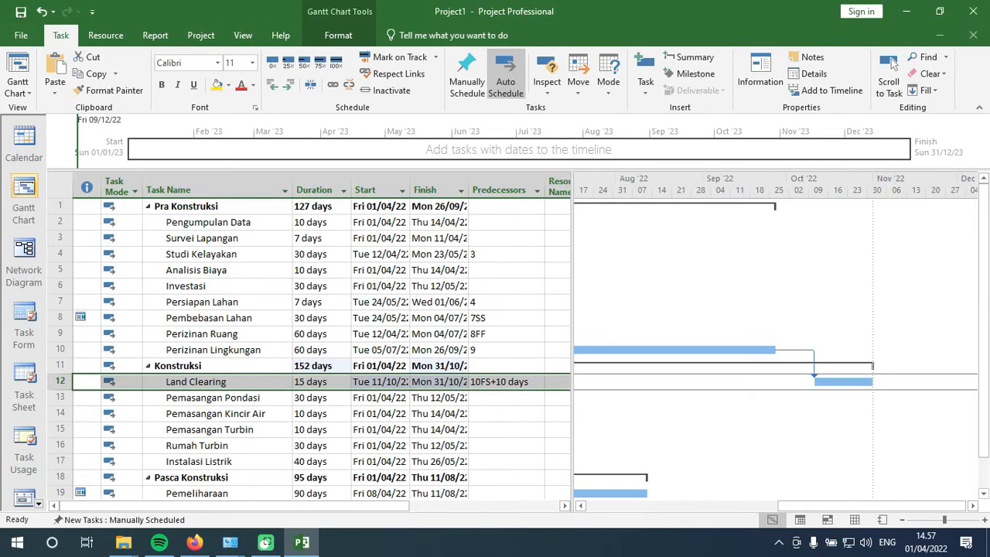
{"action": "scroll", "coordinate": [294, 418], "scroll_direction": "down", "scroll_amount": 1}
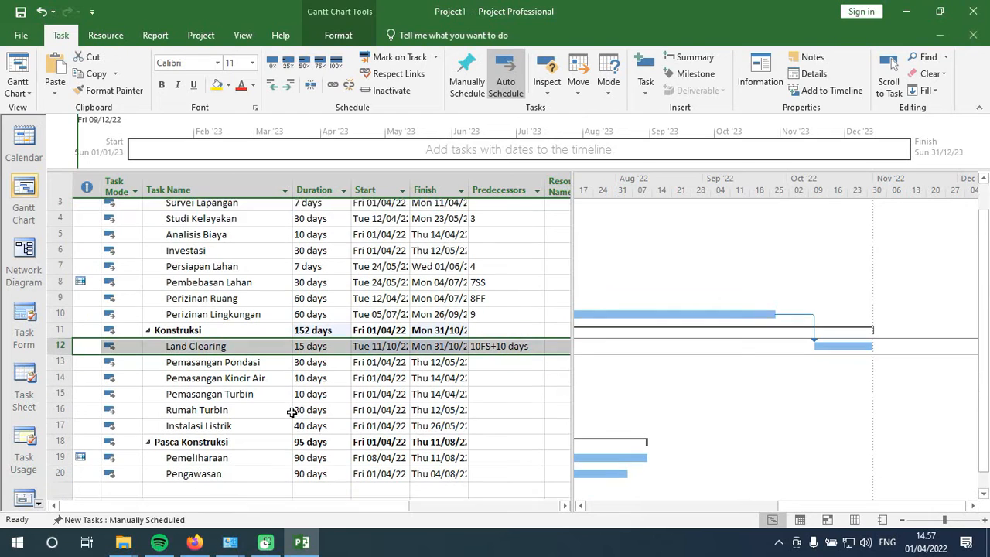
{"action": "left_click", "coordinate": [233, 350]}
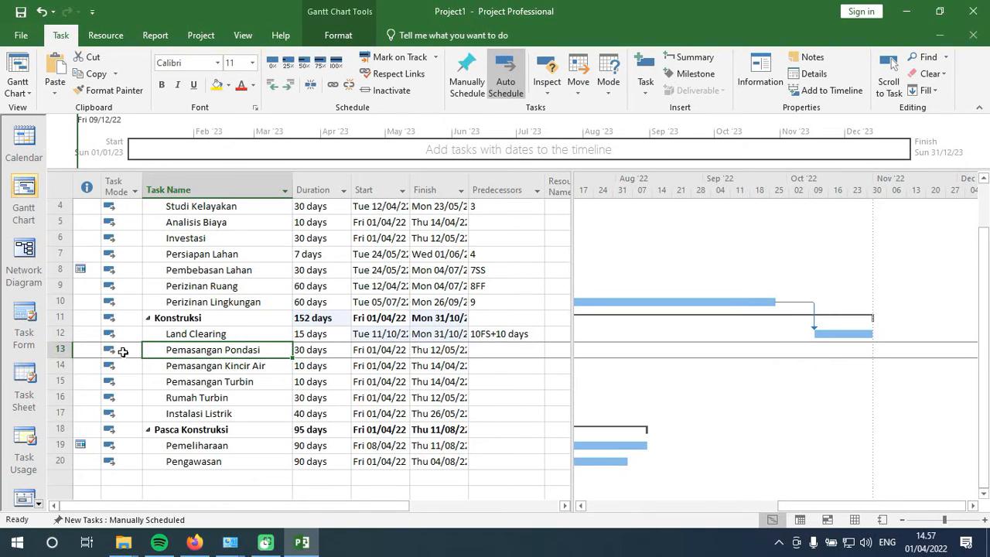
{"action": "double_click", "coordinate": [163, 350]}
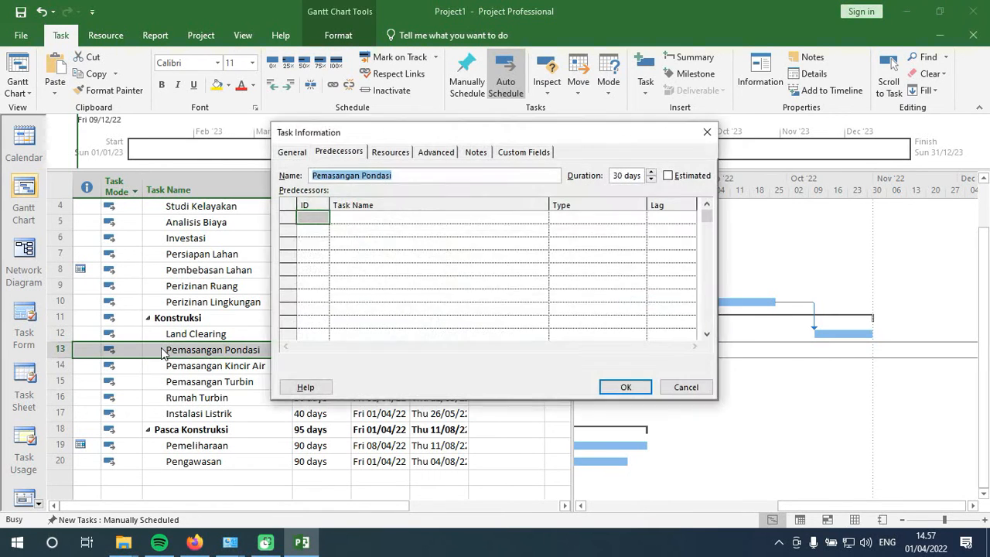
{"action": "left_click", "coordinate": [316, 219]}
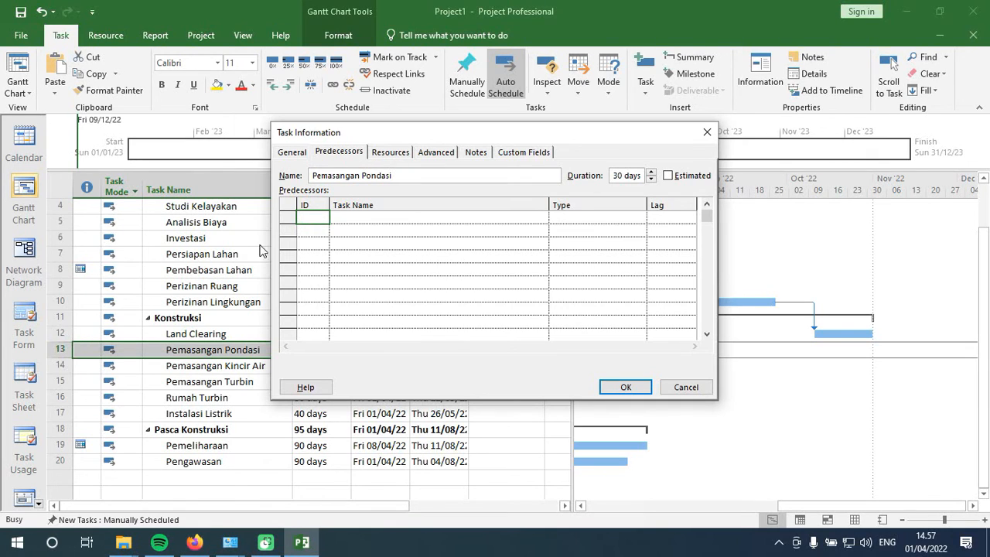
{"action": "left_click", "coordinate": [382, 216]}
{"action": "left_click", "coordinate": [623, 386]}
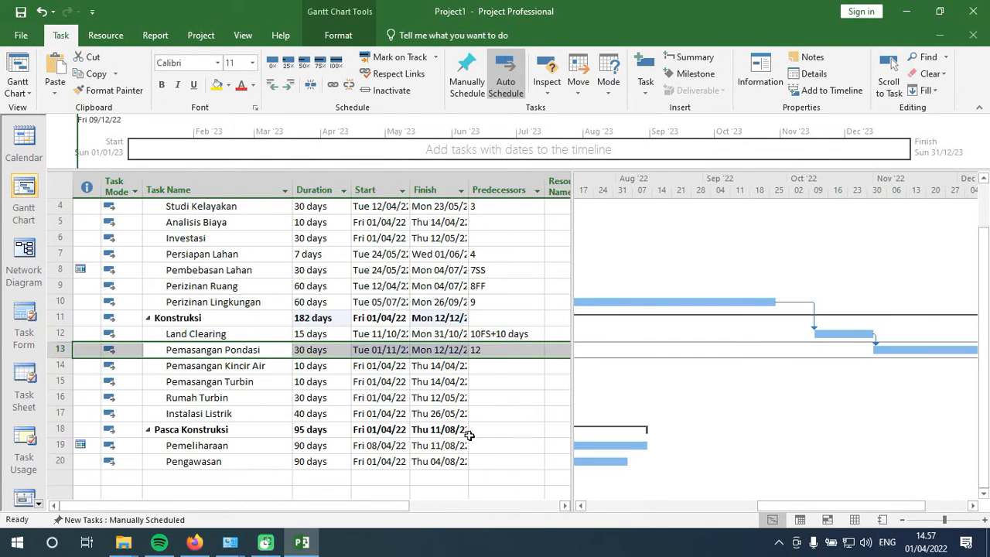
- Add task 13, Pemasangan Pondasi, as the Finish-to-Start predecessor of Pemasangan Kincir Air with a 3-day lag
{"action": "left_click", "coordinate": [122, 368]}
{"action": "double_click", "coordinate": [193, 368]}
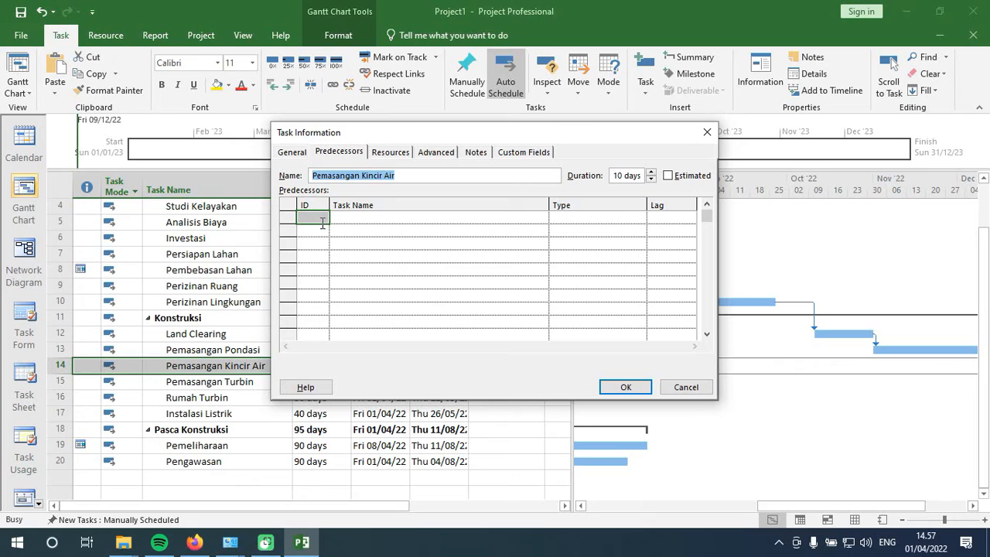
{"action": "left_click", "coordinate": [323, 223]}
{"action": "type", "text": "13"}
{"action": "left_click", "coordinate": [357, 221]}
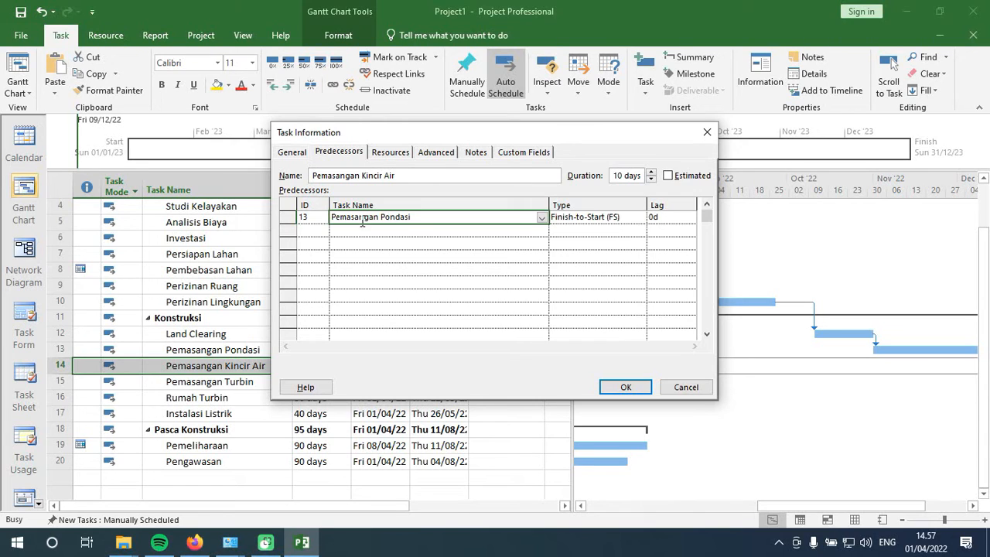
{"action": "left_click", "coordinate": [659, 218]}
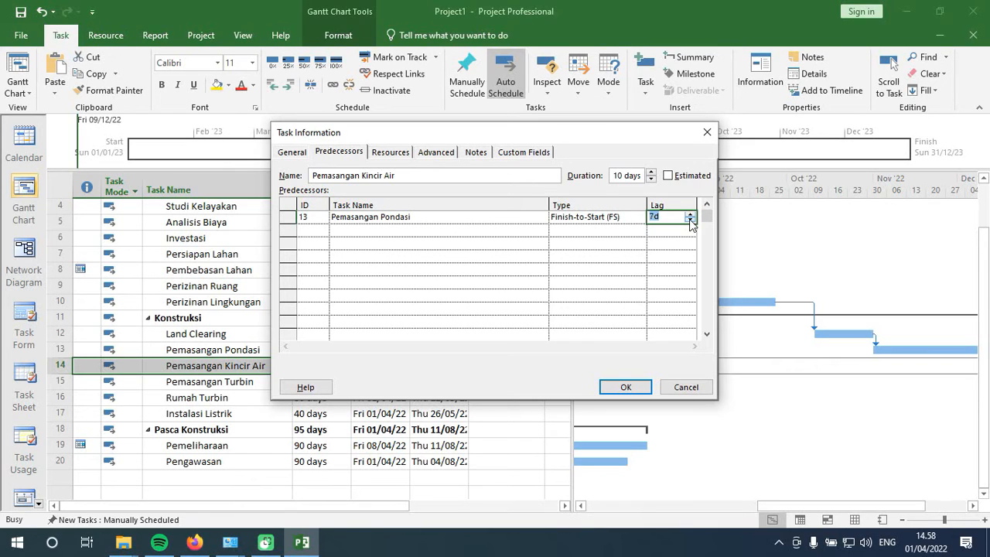
{"action": "left_click", "coordinate": [690, 221]}
{"action": "left_click", "coordinate": [690, 220]}
{"action": "left_click", "coordinate": [626, 386]}
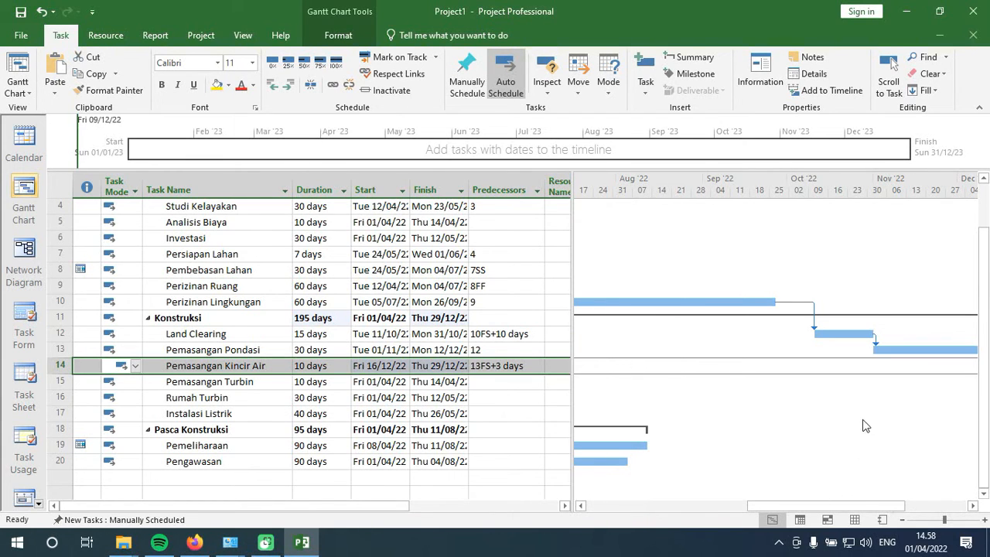
- Enter task 14, Pemasangan Kincir Air, as the predecessor in the Pemasangan Turbin task's information
{"action": "scroll", "coordinate": [857, 417], "scroll_direction": "down", "scroll_amount": 2}
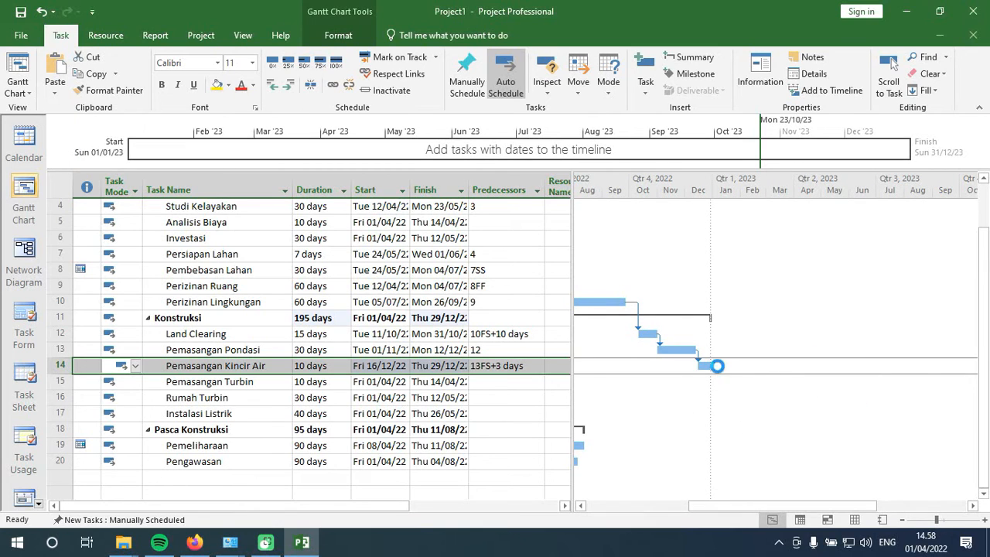
{"action": "scroll", "coordinate": [719, 366], "scroll_direction": "up", "scroll_amount": 3}
{"action": "scroll", "coordinate": [719, 373], "scroll_direction": "down", "scroll_amount": 1}
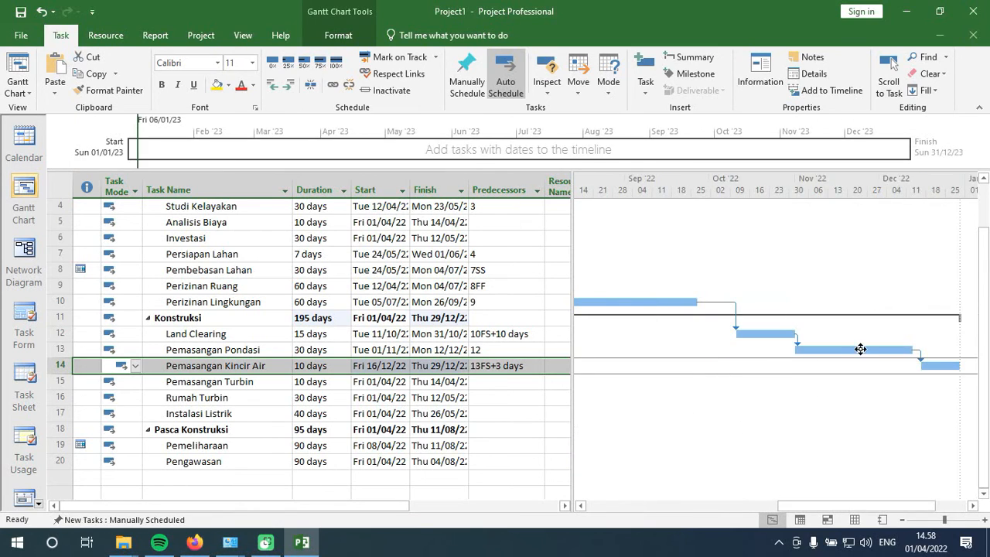
{"action": "left_click", "coordinate": [192, 382]}
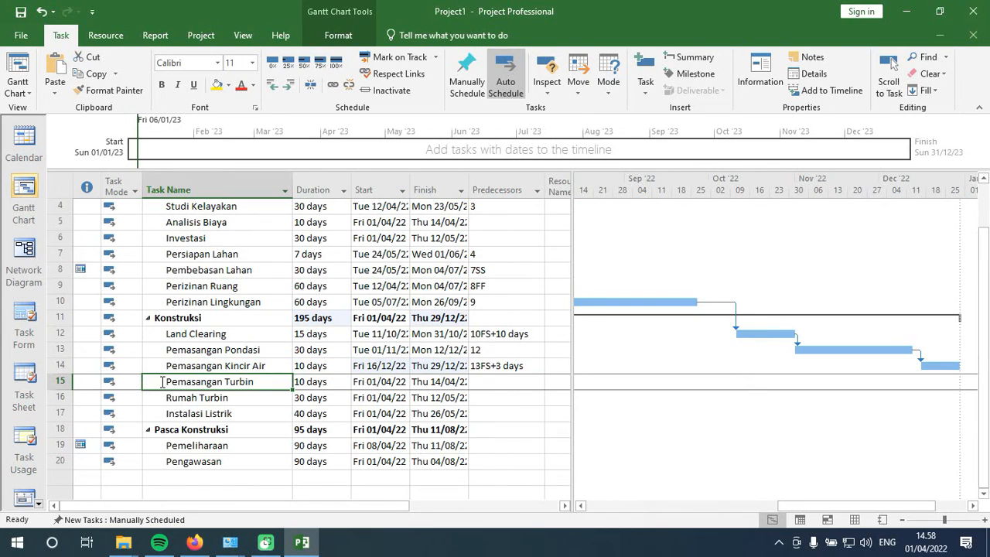
{"action": "double_click", "coordinate": [162, 386]}
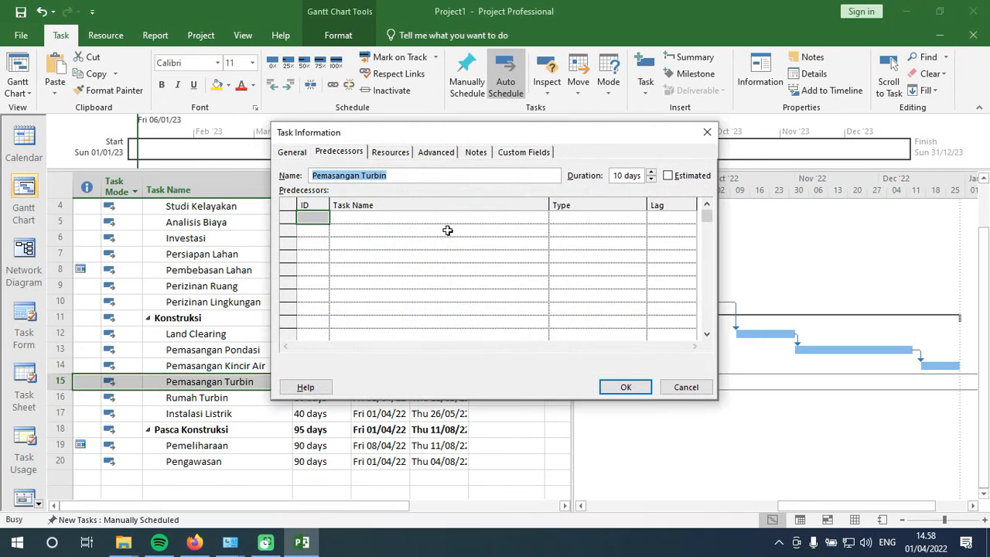
{"action": "left_click", "coordinate": [307, 218]}
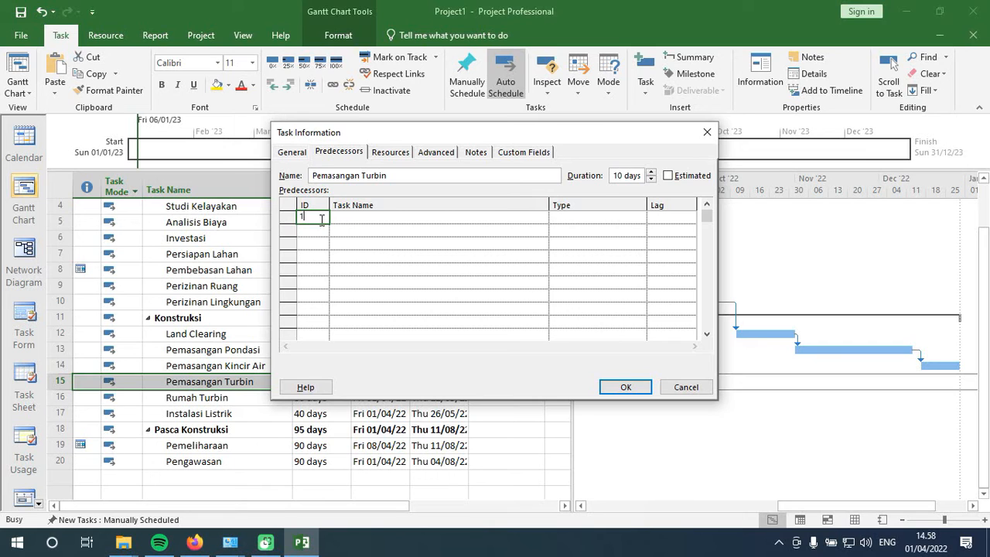
{"action": "left_click", "coordinate": [356, 216]}
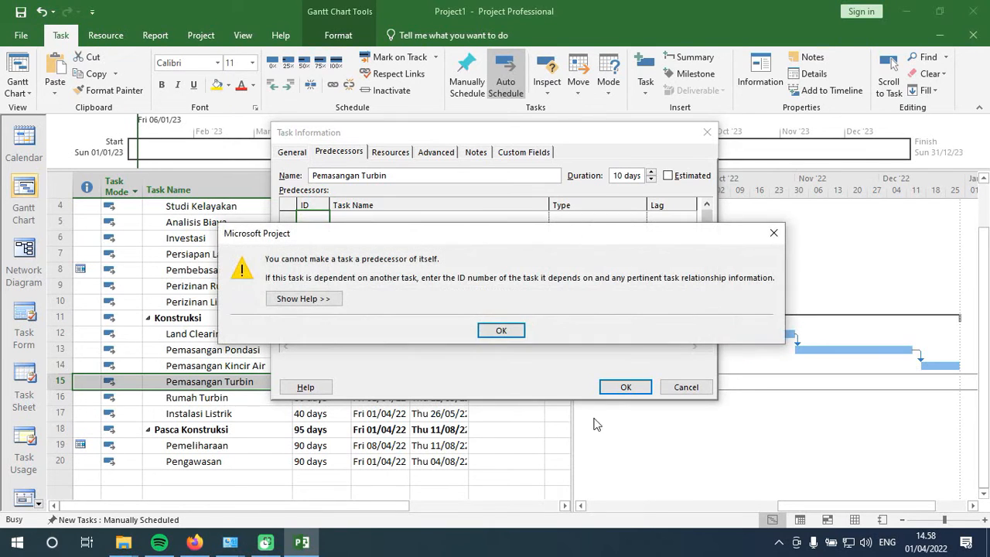
{"action": "left_click", "coordinate": [516, 337]}
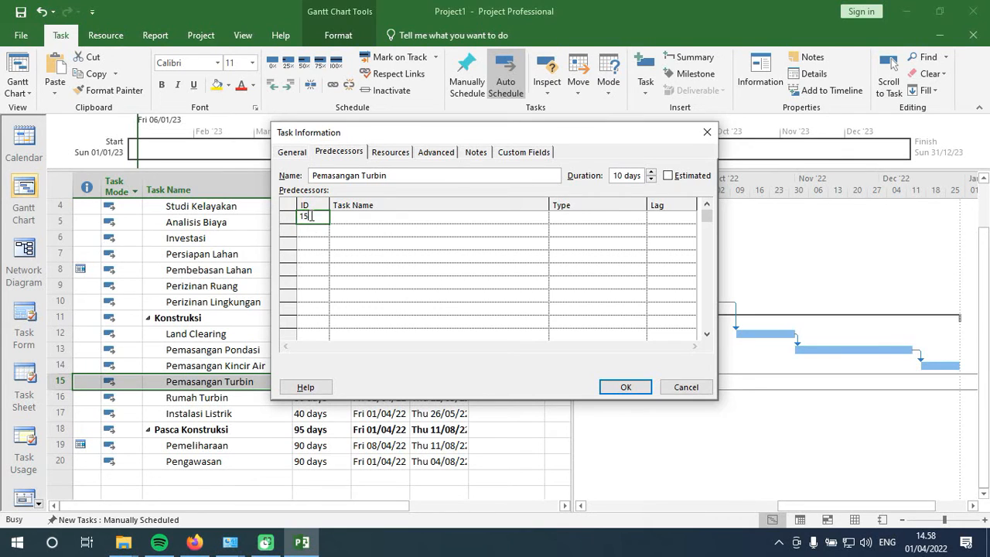
{"action": "left_click_drag", "start_coordinate": [311, 216], "coordinate": [293, 213]}
{"action": "type", "text": "14"}
{"action": "left_click", "coordinate": [363, 224]}
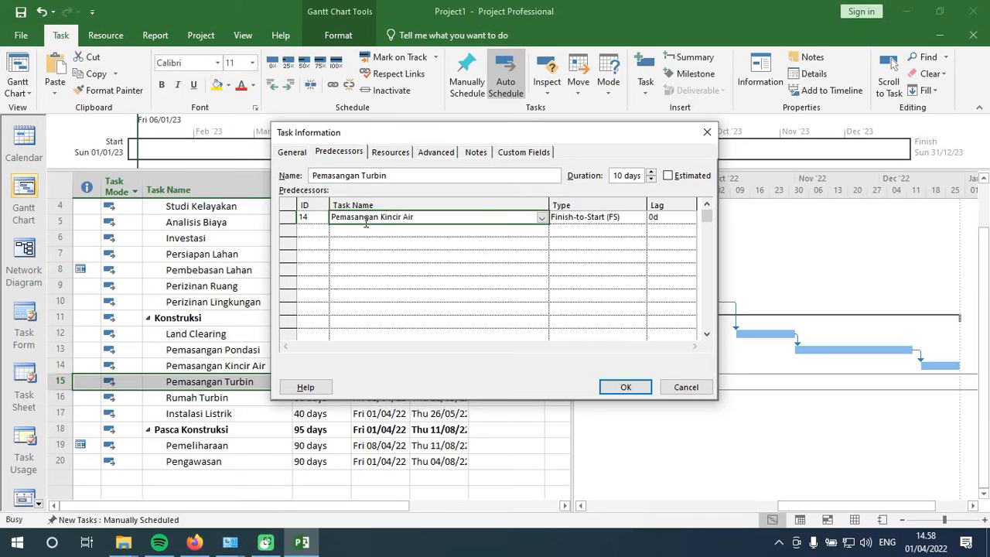
- Set Pemasangan Turbin's predecessor link type to Start-to-Start (SS) and apply the task information
{"action": "left_click", "coordinate": [639, 220]}
{"action": "left_click", "coordinate": [639, 220]}
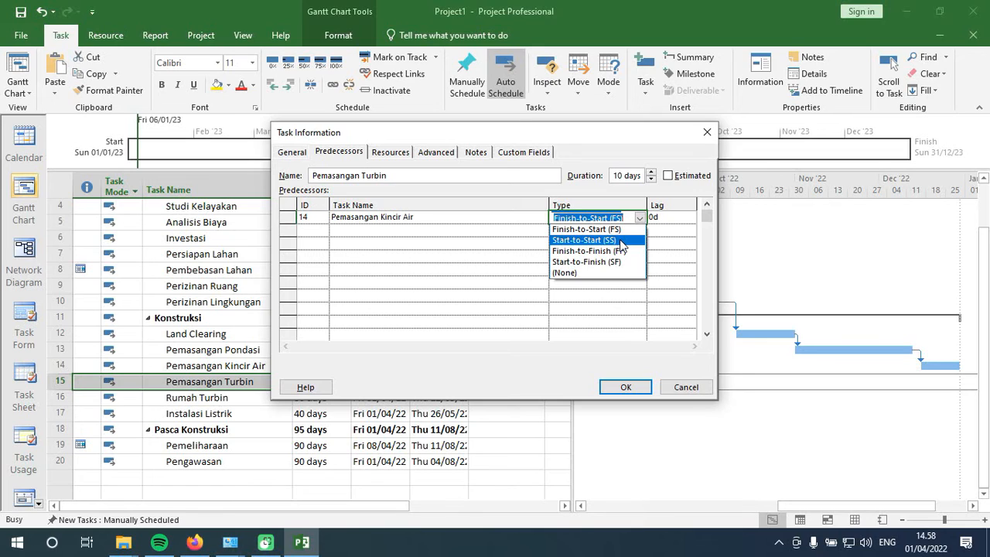
{"action": "left_click", "coordinate": [623, 241]}
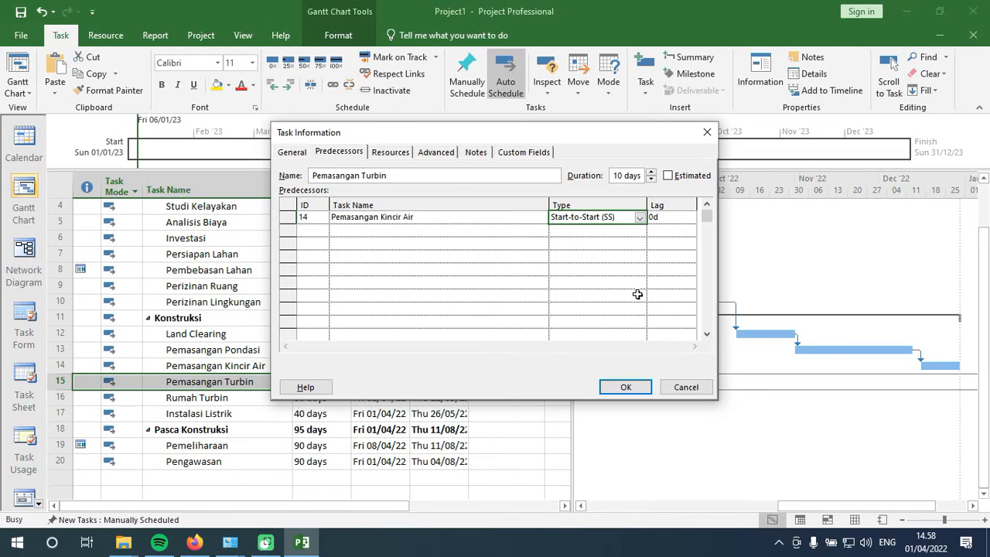
{"action": "left_click", "coordinate": [627, 388]}
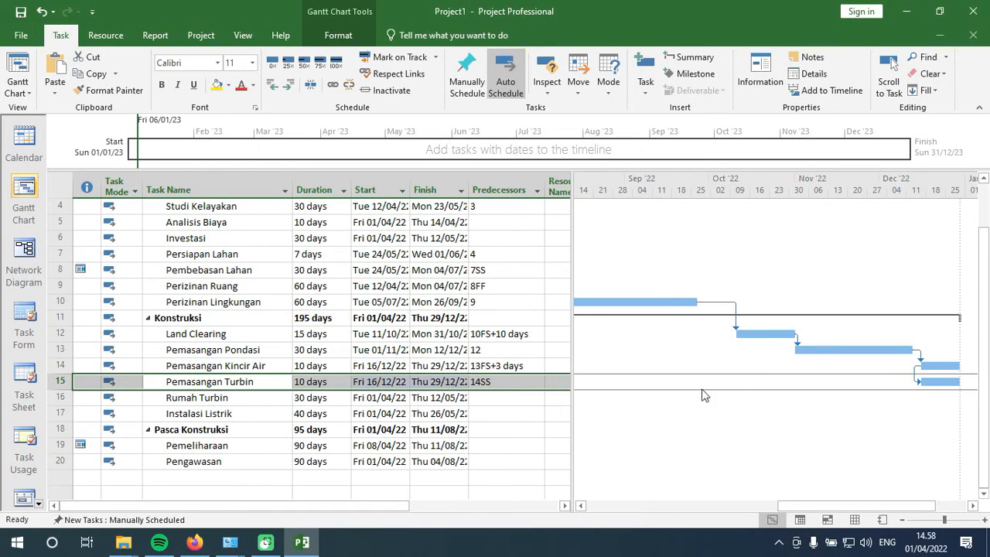
- Add task 15, Pemasangan Turbin, as the Finish-to-Start predecessor of Rumah Turbin and apply the task information
{"action": "double_click", "coordinate": [240, 399]}
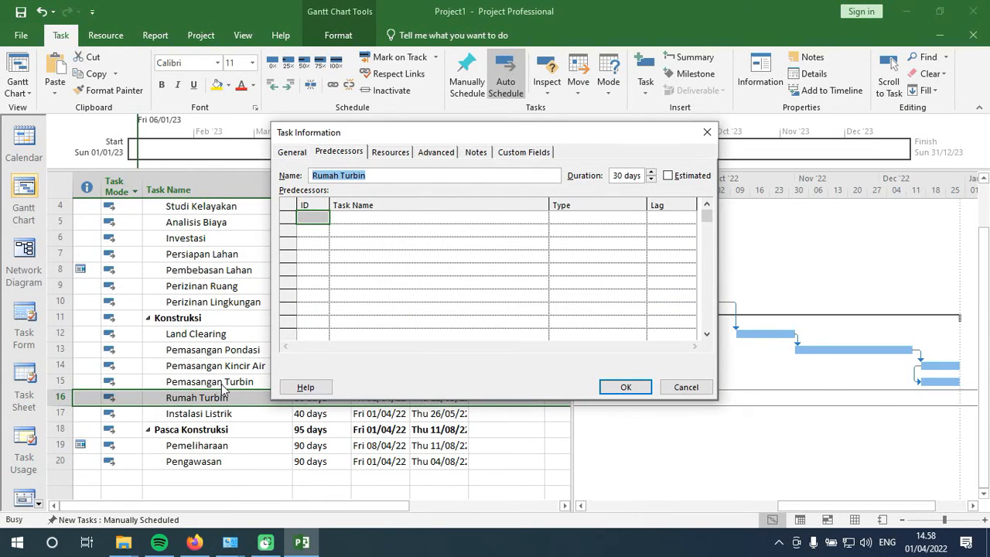
{"action": "left_click", "coordinate": [310, 218]}
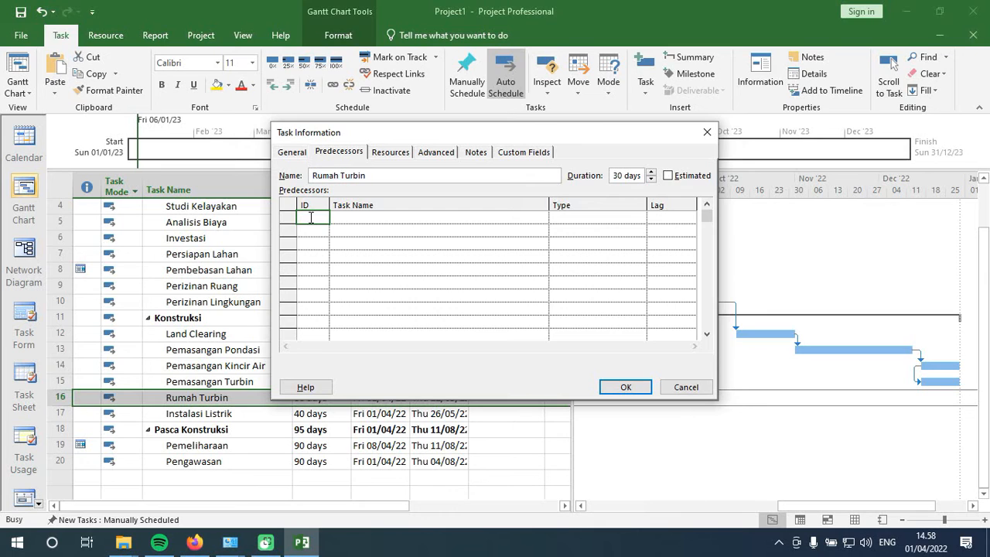
{"action": "type", "text": "16"}
{"action": "key", "text": "Return"}
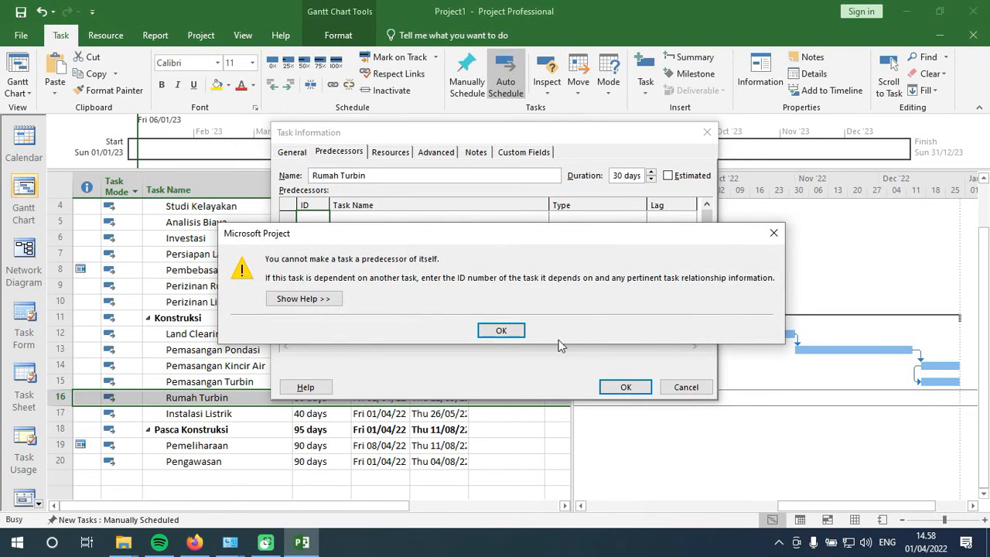
{"action": "left_click", "coordinate": [502, 331]}
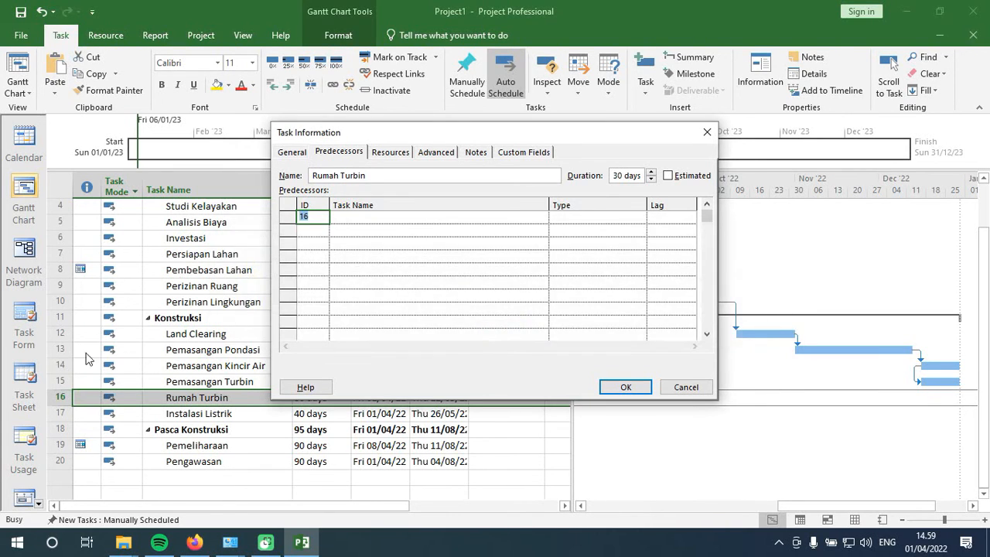
{"action": "left_click_drag", "start_coordinate": [324, 218], "coordinate": [294, 220]}
{"action": "type", "text": "15"}
{"action": "left_click", "coordinate": [353, 224]}
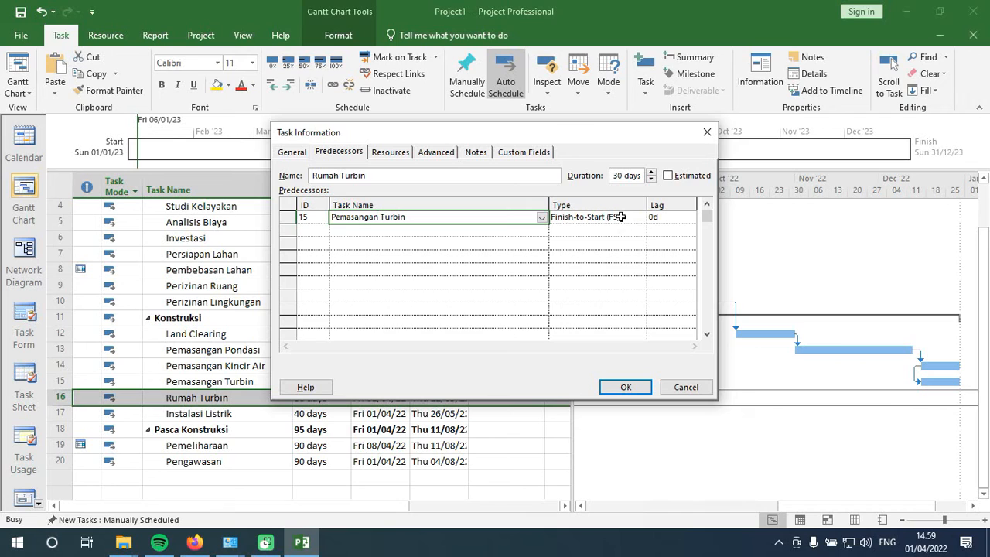
{"action": "left_click", "coordinate": [626, 387]}
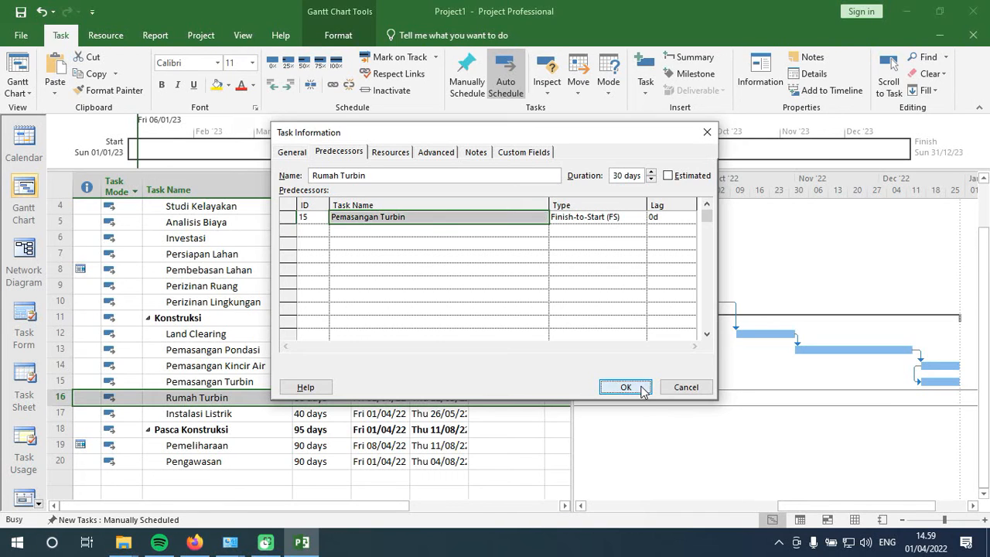
- Add task 16, Rumah Turbin, as the Finish-to-Start predecessor of Instalasi Listrik and apply the task information
{"action": "double_click", "coordinate": [198, 416]}
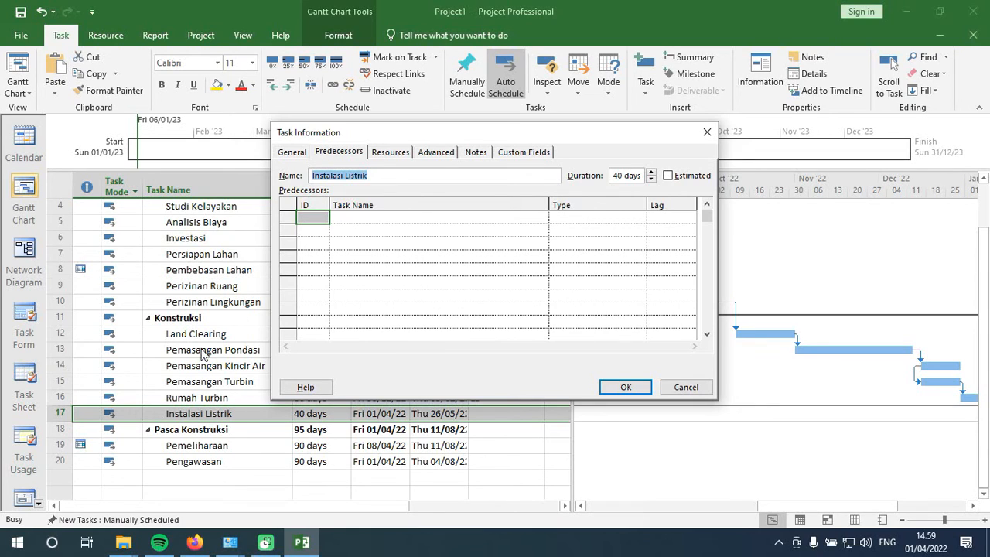
{"action": "left_click", "coordinate": [316, 217]}
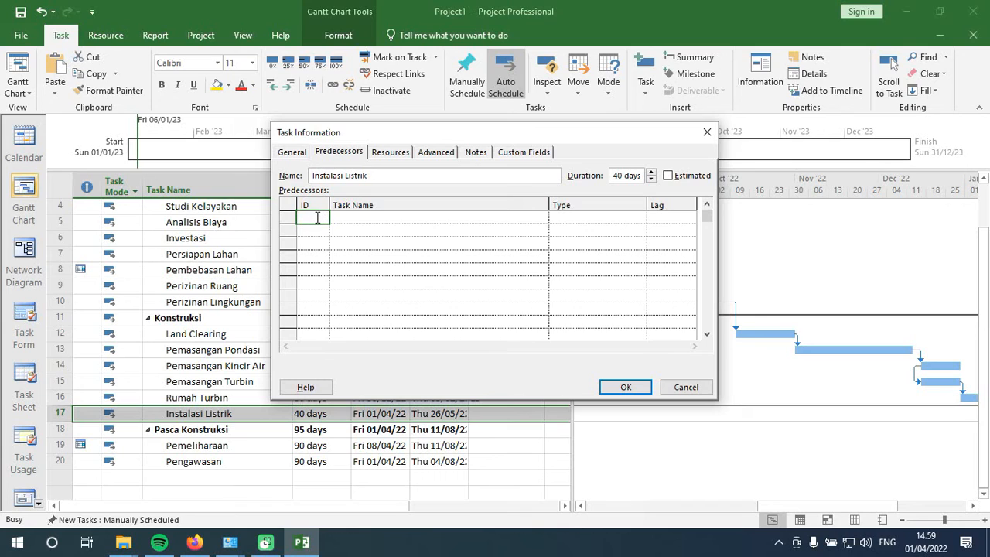
{"action": "left_click", "coordinate": [345, 217]}
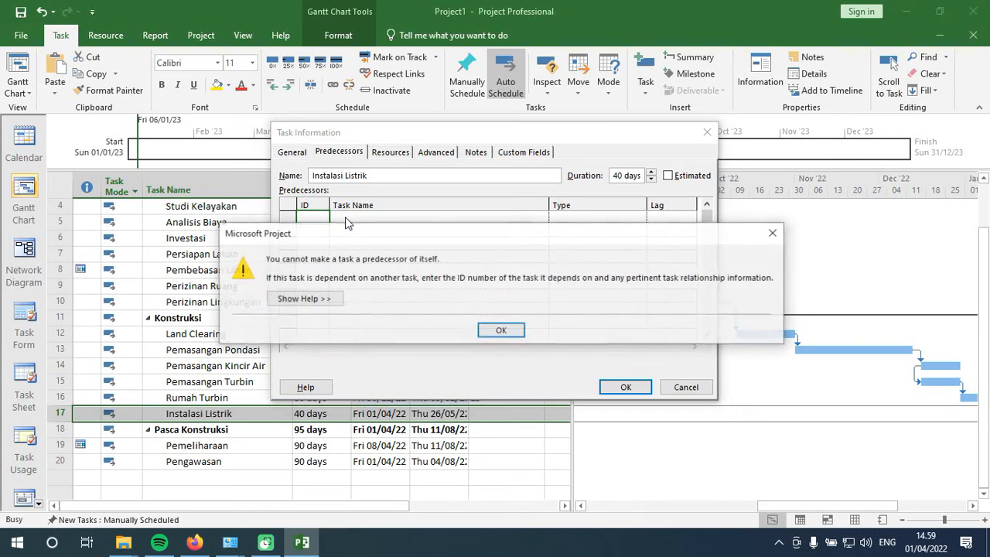
{"action": "left_click", "coordinate": [500, 330]}
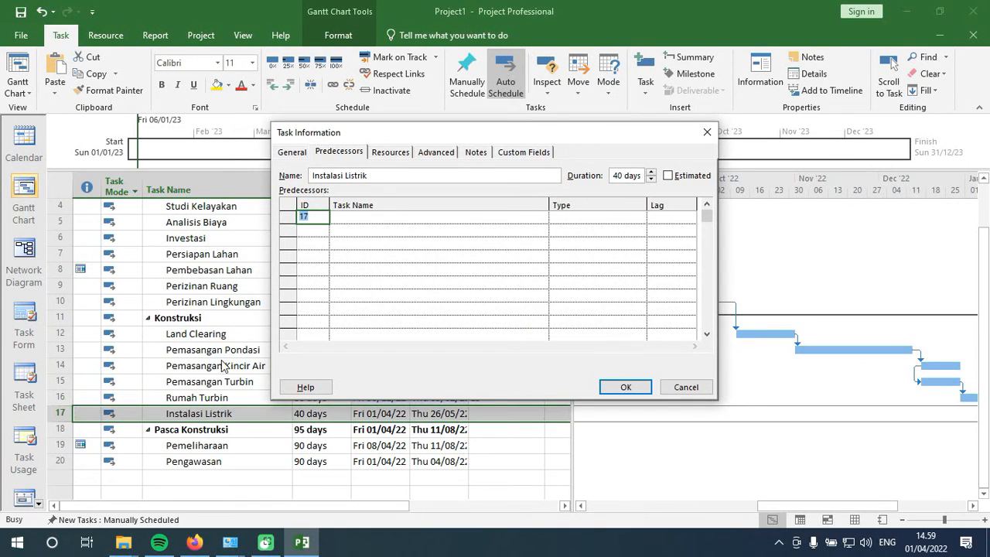
{"action": "type", "text": "16"}
{"action": "left_click", "coordinate": [359, 229]}
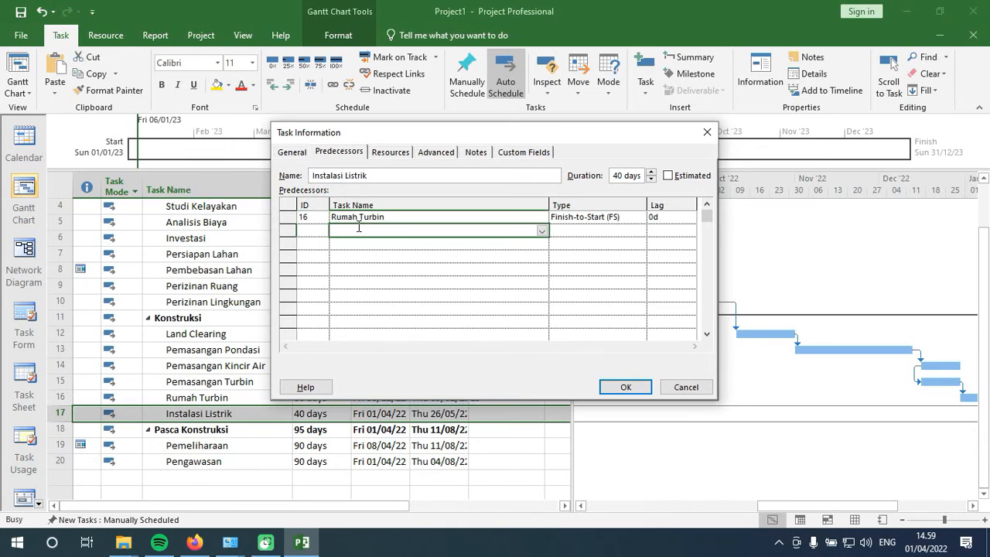
{"action": "left_click", "coordinate": [624, 216]}
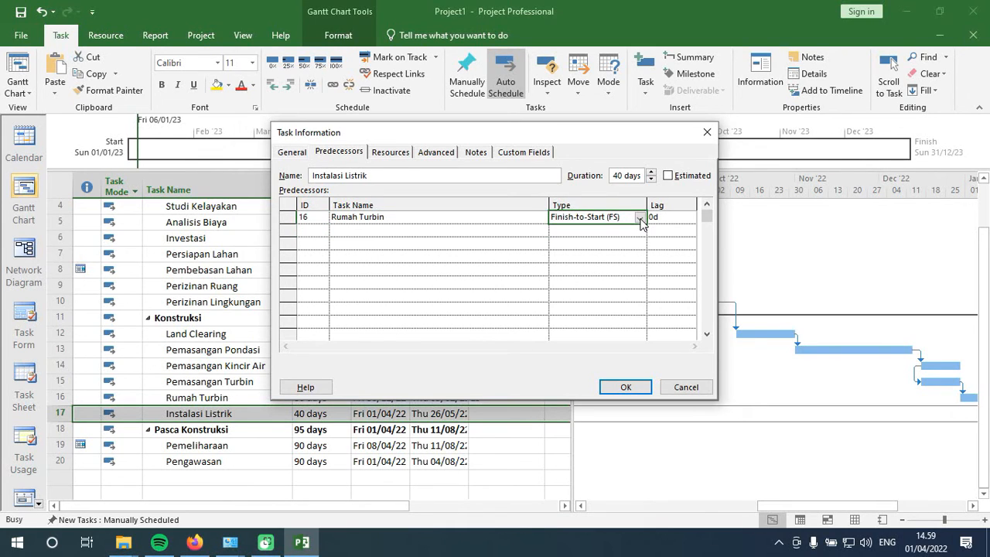
{"action": "left_click", "coordinate": [626, 387]}
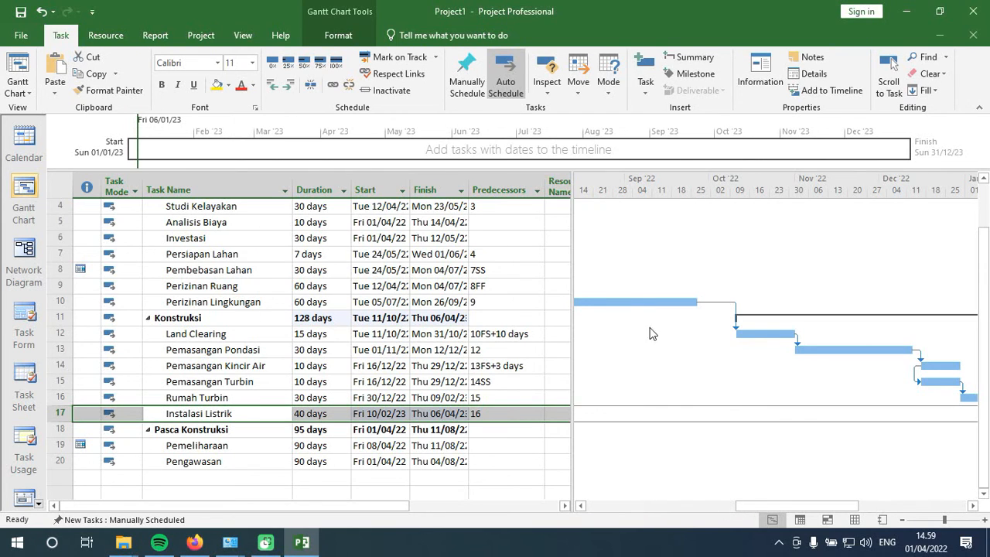
{"action": "scroll", "coordinate": [736, 333], "scroll_direction": "up", "scroll_amount": 3}
{"action": "scroll", "coordinate": [735, 335], "scroll_direction": "down", "scroll_amount": 5}
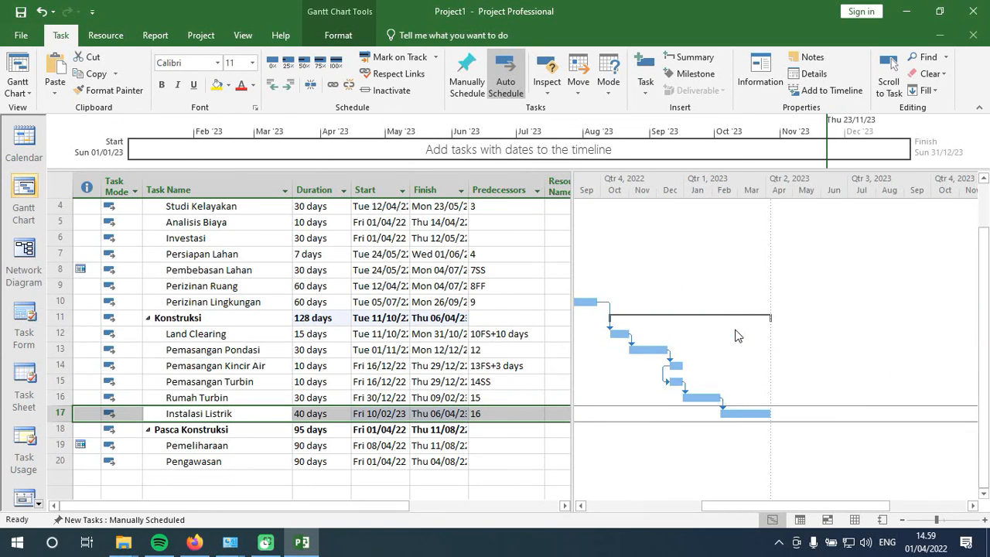
{"action": "scroll", "coordinate": [736, 335], "scroll_direction": "up", "scroll_amount": 1}
{"action": "scroll", "coordinate": [735, 334], "scroll_direction": "down", "scroll_amount": 1}
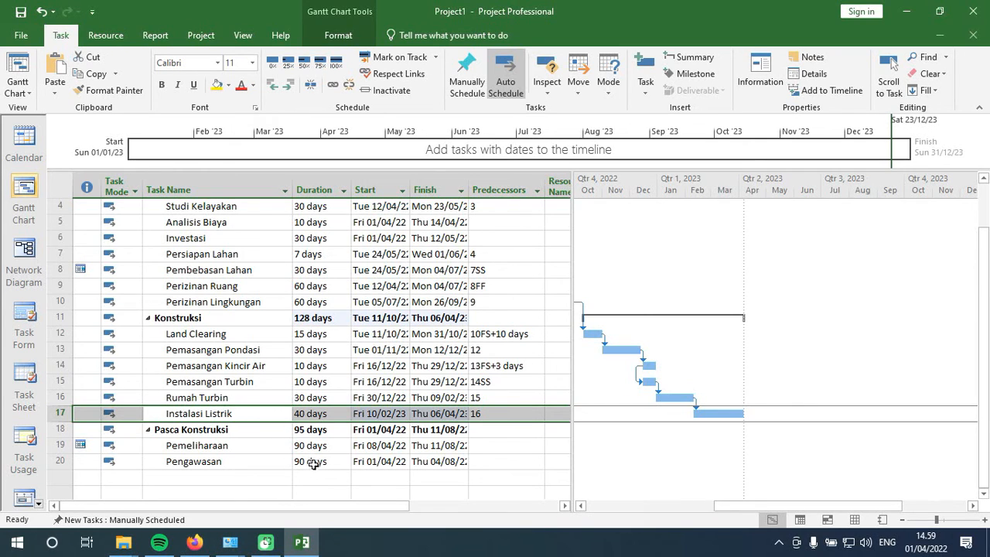
- Add task 17, Instalasi Listrik, as the Finish-to-Start predecessor of Pemeliharaan and apply the task information
{"action": "left_click", "coordinate": [205, 431]}
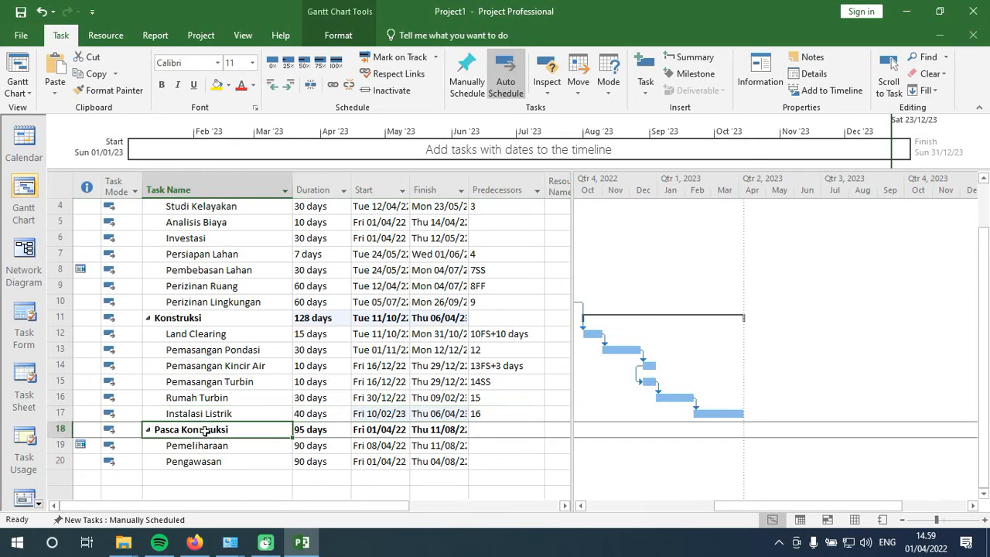
{"action": "left_click", "coordinate": [314, 430]}
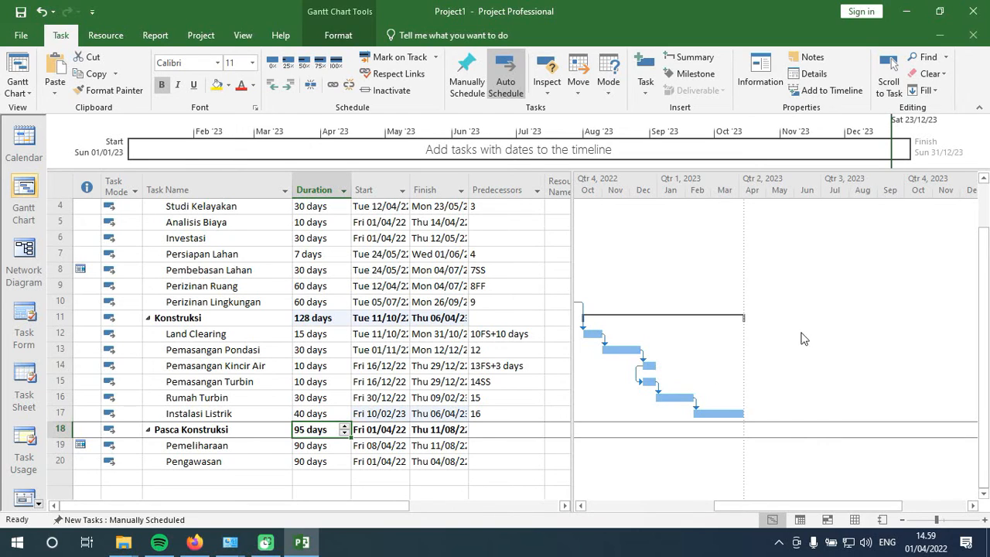
{"action": "left_click", "coordinate": [323, 448]}
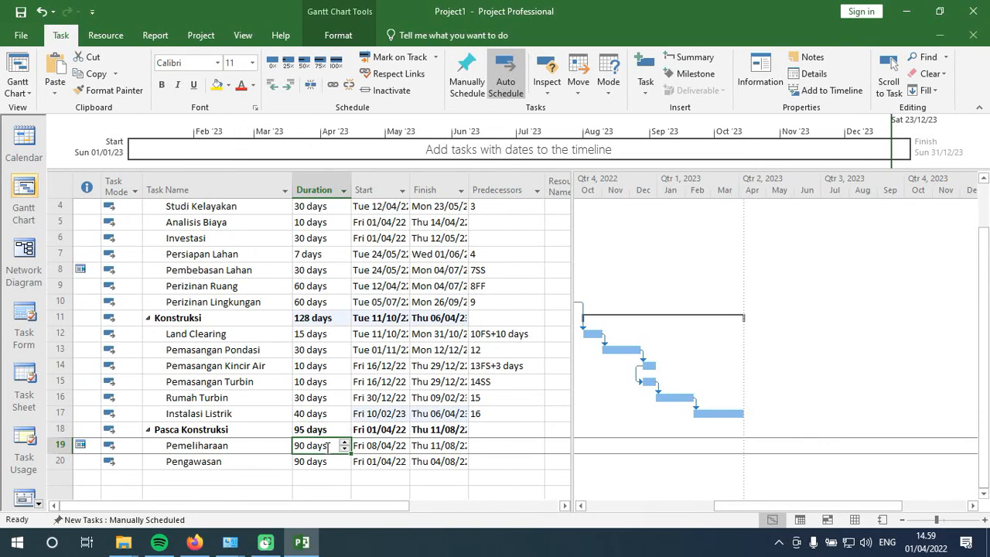
{"action": "left_click", "coordinate": [375, 447]}
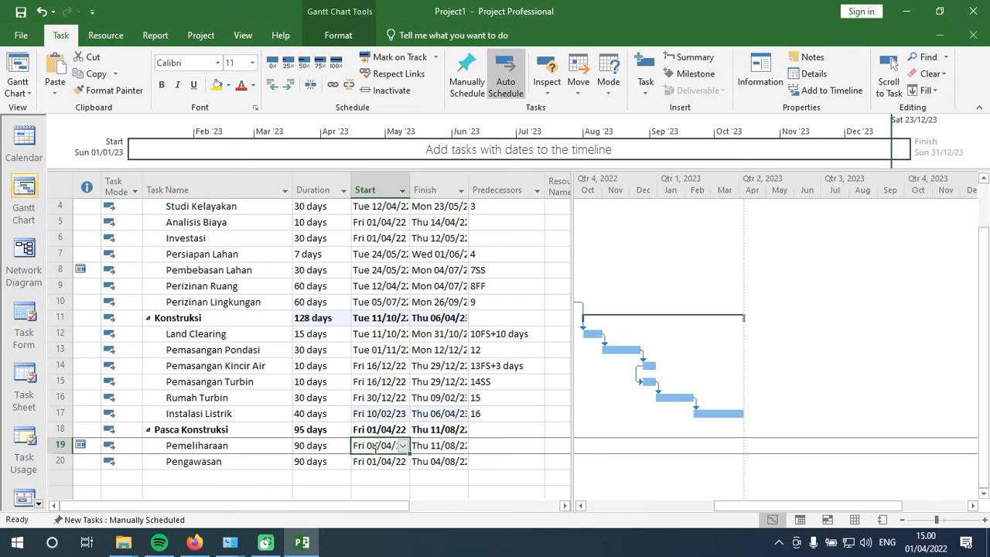
{"action": "double_click", "coordinate": [336, 446]}
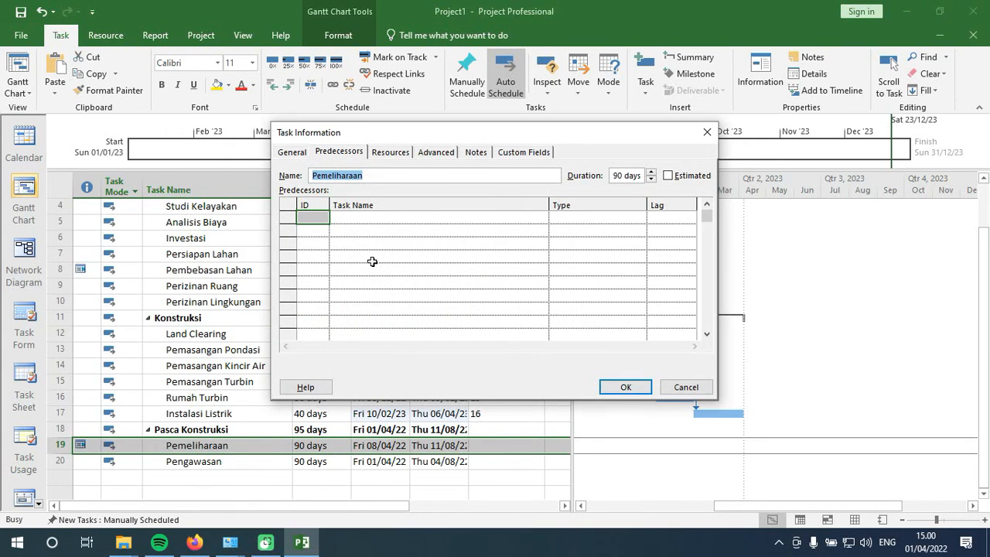
{"action": "left_click", "coordinate": [305, 217]}
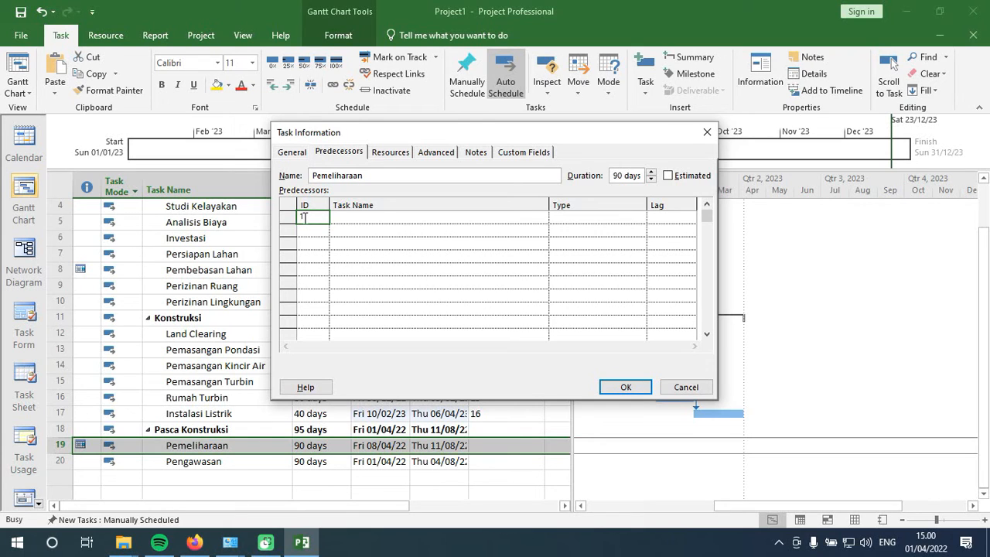
{"action": "left_click", "coordinate": [361, 215]}
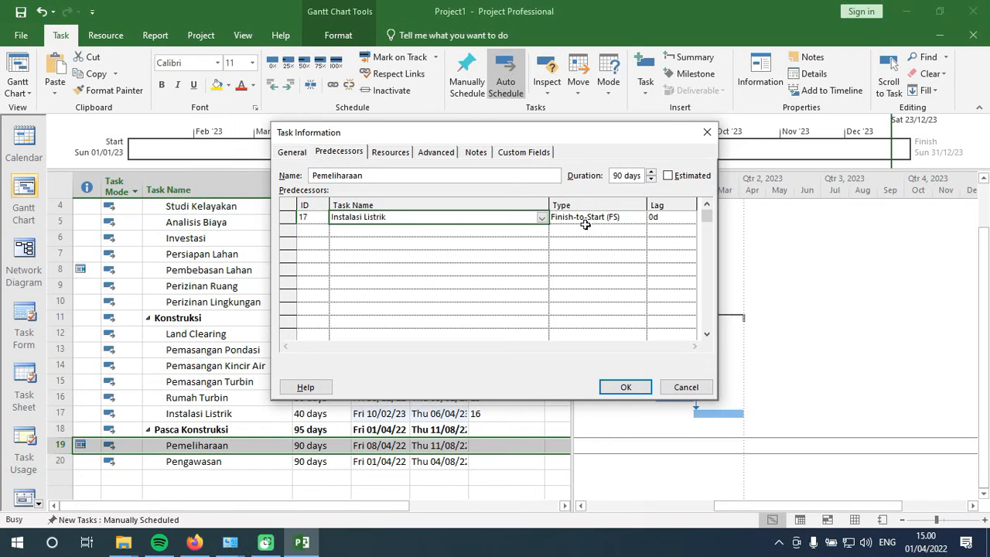
{"action": "left_click", "coordinate": [626, 386]}
- Add task 19, Pemeliharaan, as the Start-to-Start (SS) predecessor of Pengawasan and apply the task information
{"action": "left_click", "coordinate": [224, 463]}
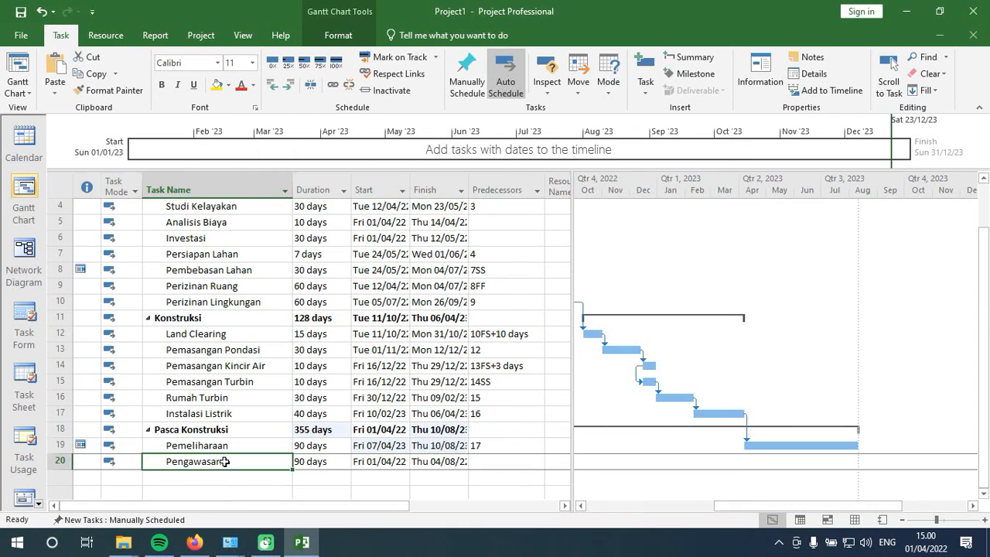
{"action": "double_click", "coordinate": [224, 463]}
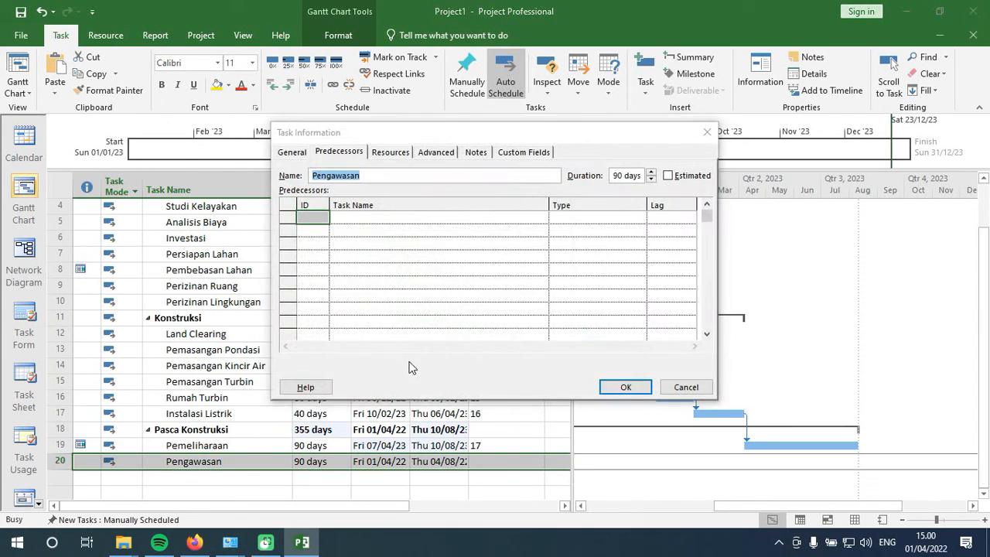
{"action": "left_click", "coordinate": [319, 217]}
{"action": "type", "text": "1"}
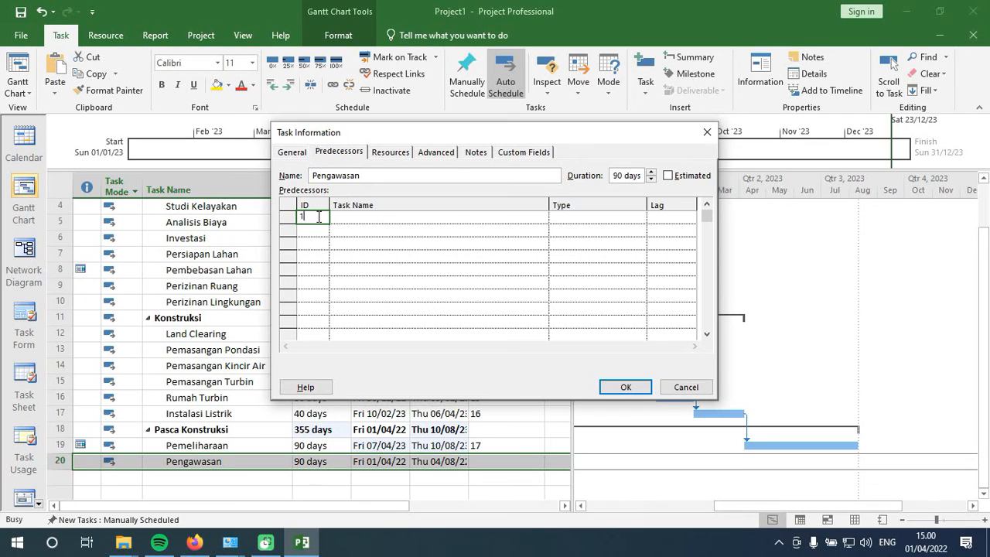
{"action": "type", "text": "9"}
{"action": "left_click", "coordinate": [365, 219]}
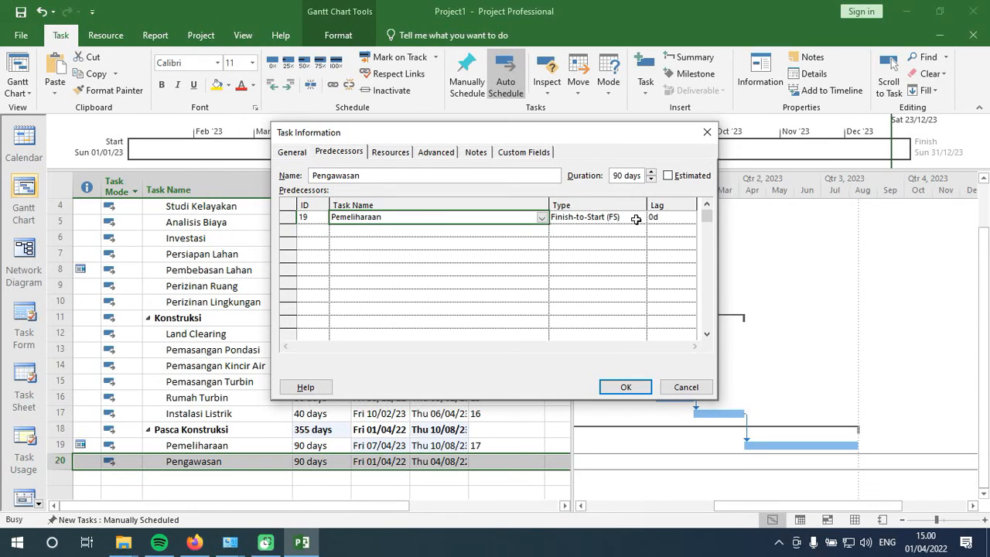
{"action": "left_click", "coordinate": [636, 220]}
{"action": "left_click", "coordinate": [639, 218]}
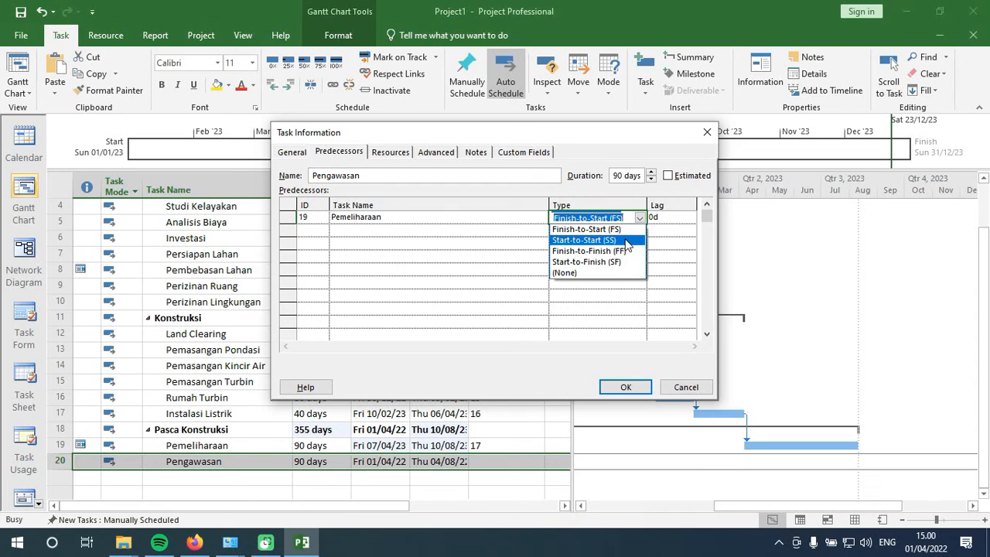
{"action": "left_click", "coordinate": [626, 244]}
{"action": "left_click", "coordinate": [628, 388]}
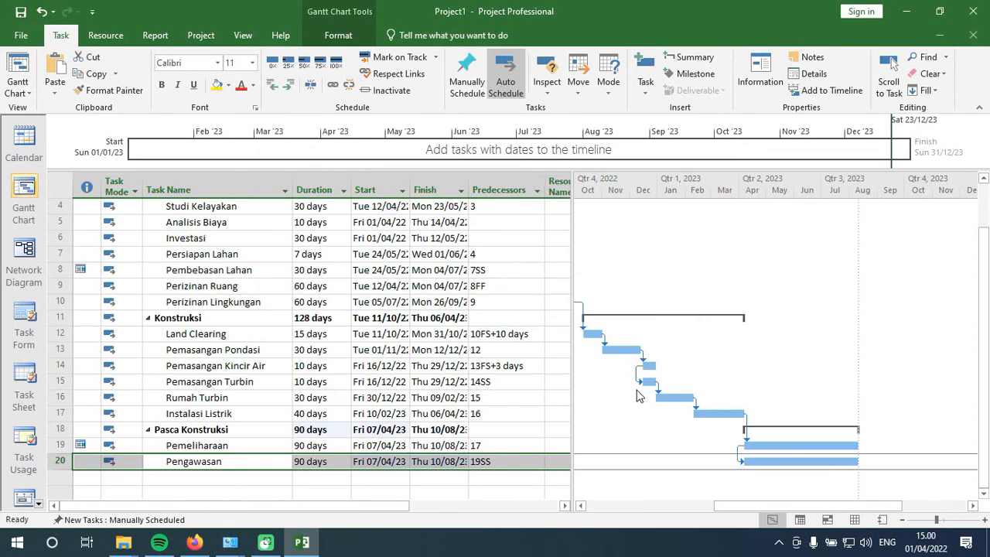
- Examine the linked task bars and predecessor entries across all project phases in the Gantt chart
{"action": "scroll", "coordinate": [813, 299], "scroll_direction": "down", "scroll_amount": 1}
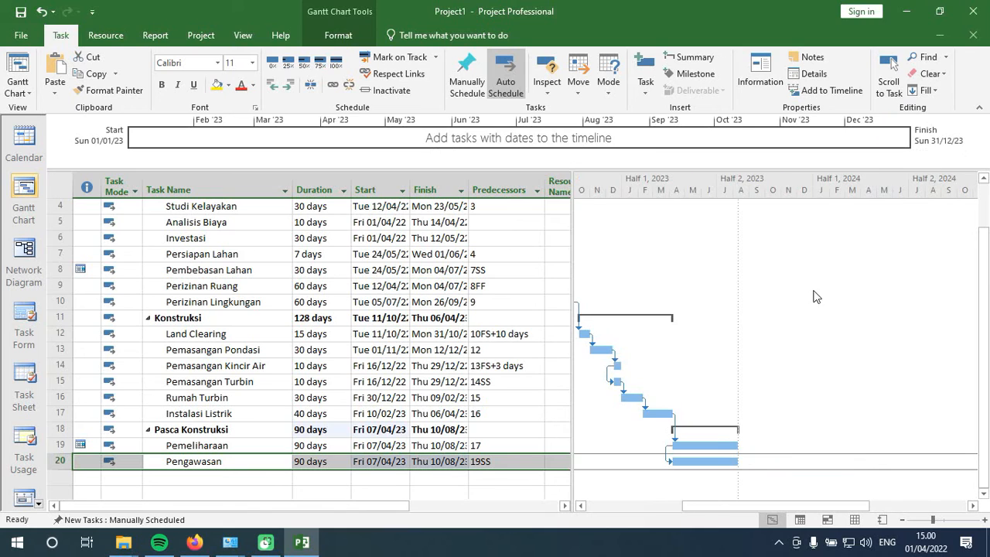
{"action": "scroll", "coordinate": [780, 286], "scroll_direction": "up", "scroll_amount": 1}
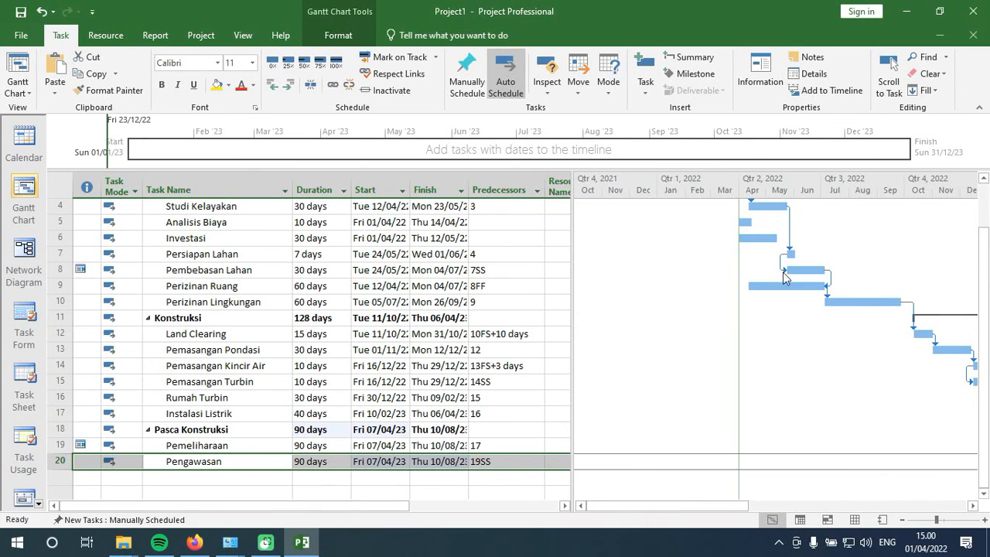
{"action": "scroll", "coordinate": [781, 270], "scroll_direction": "up", "scroll_amount": 1}
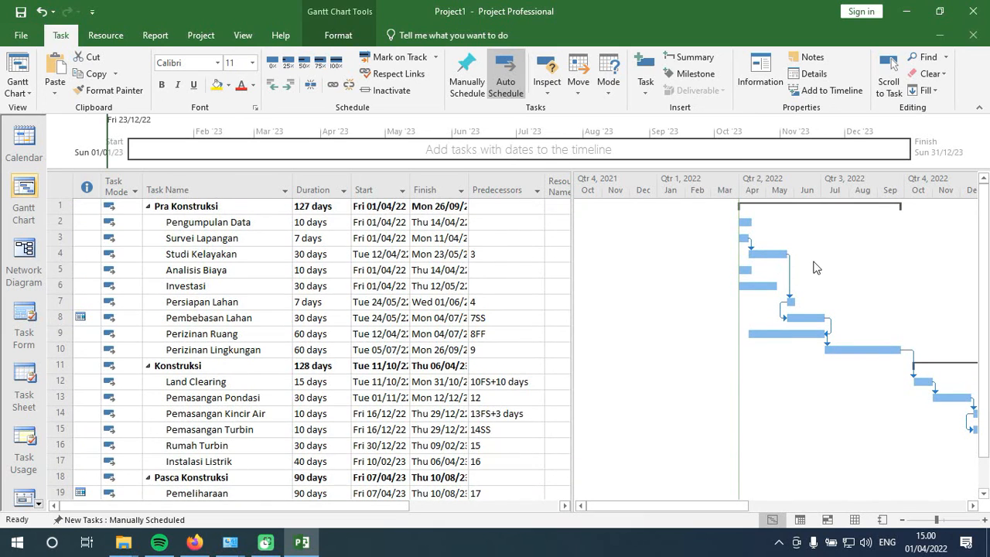
{"action": "scroll", "coordinate": [816, 280], "scroll_direction": "down", "scroll_amount": 1}
{"action": "scroll", "coordinate": [817, 286], "scroll_direction": "up", "scroll_amount": 1}
{"action": "left_click", "coordinate": [514, 323]}
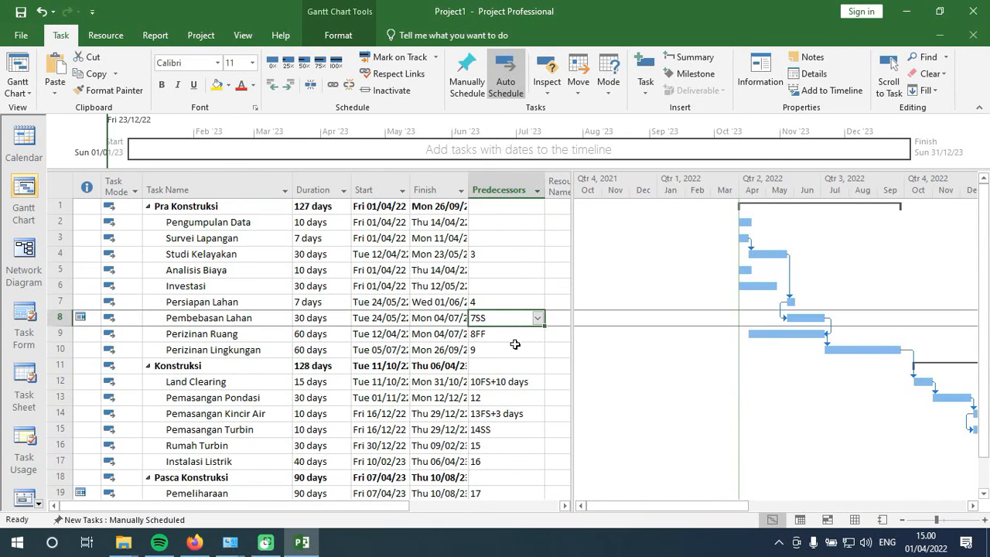
{"action": "scroll", "coordinate": [515, 344], "scroll_direction": "down", "scroll_amount": 5}
{"action": "scroll", "coordinate": [515, 342], "scroll_direction": "up", "scroll_amount": 5}
- Set the start date of Pra Konstruksi to 1 January 2023, accepting the move to the next working day, Mon 02 Jan '23
{"action": "left_click", "coordinate": [395, 207]}
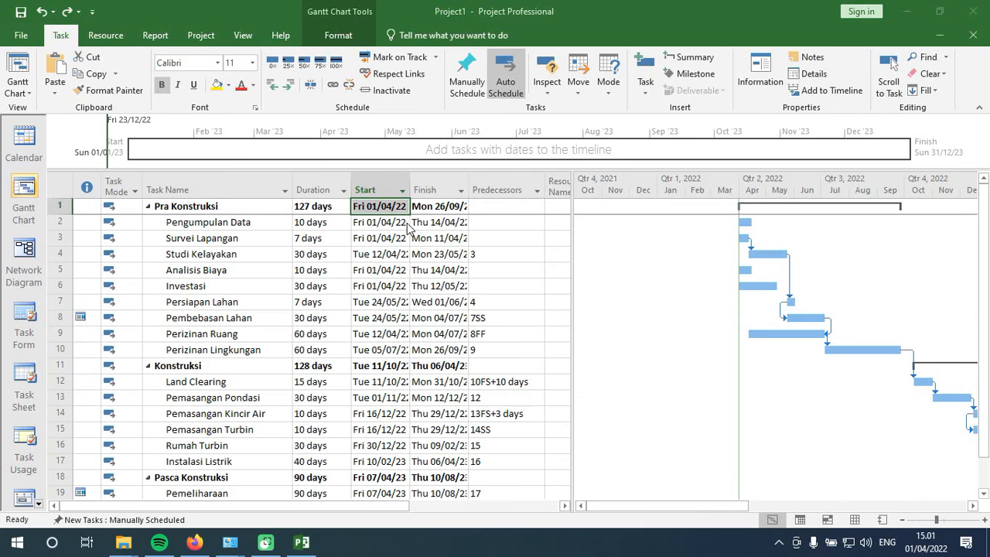
{"action": "left_click", "coordinate": [395, 208]}
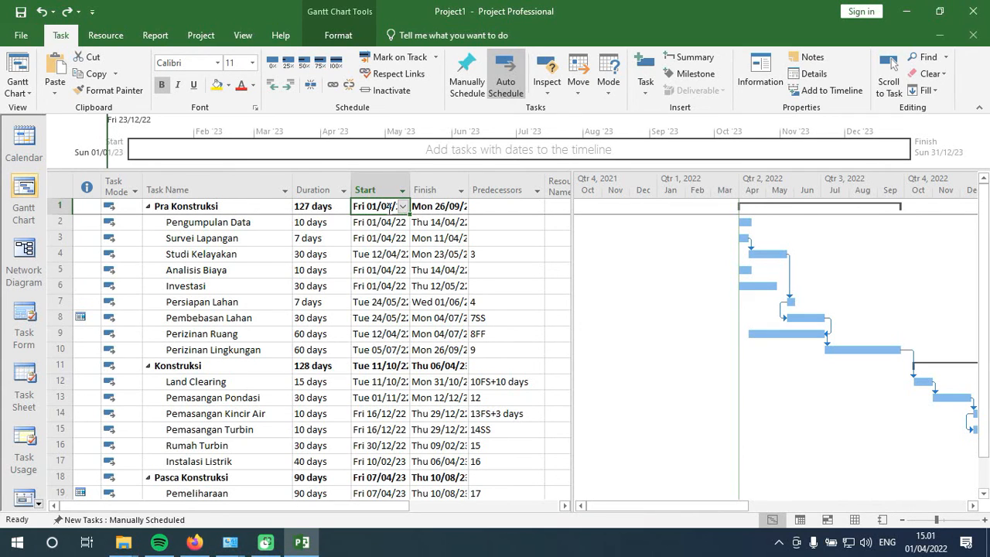
{"action": "left_click", "coordinate": [382, 222]}
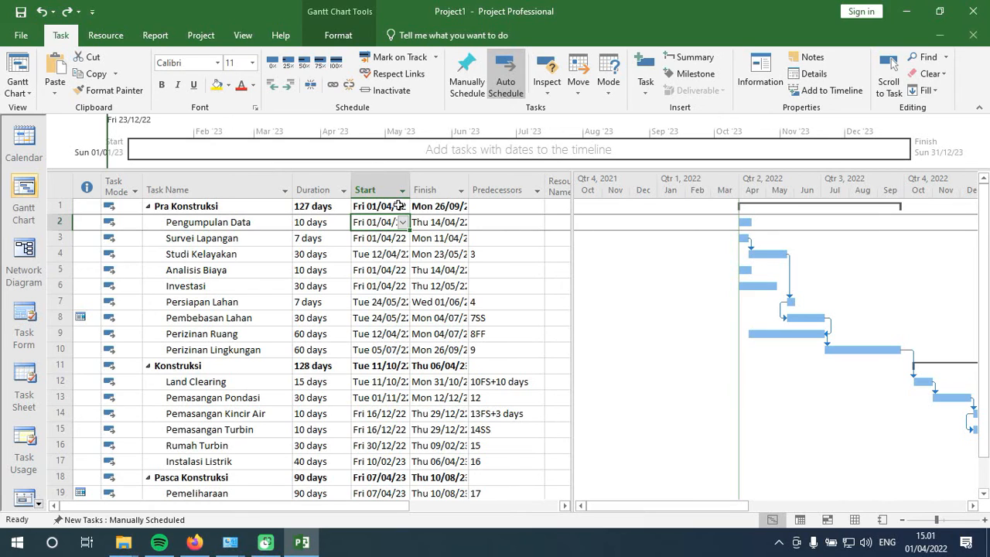
{"action": "left_click", "coordinate": [403, 206]}
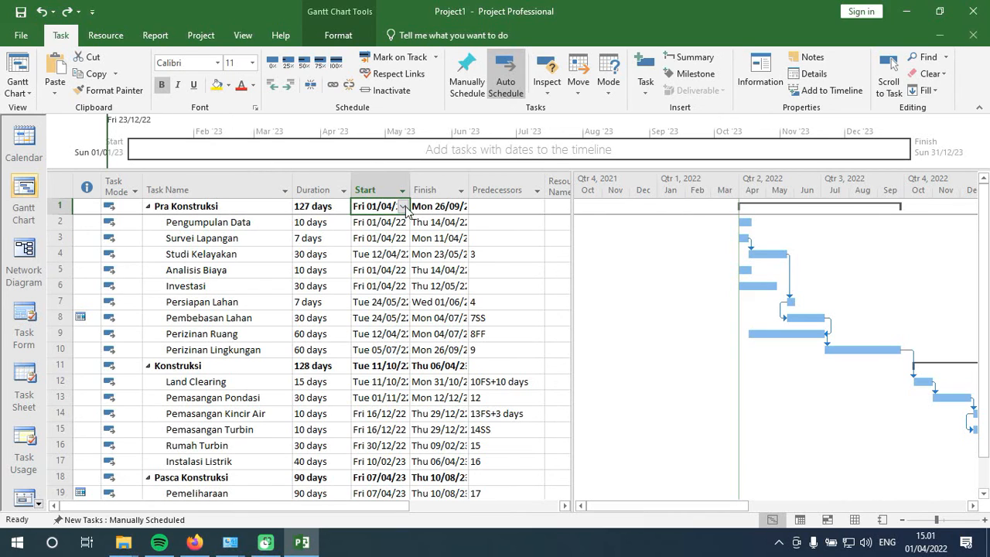
{"action": "left_click", "coordinate": [402, 207]}
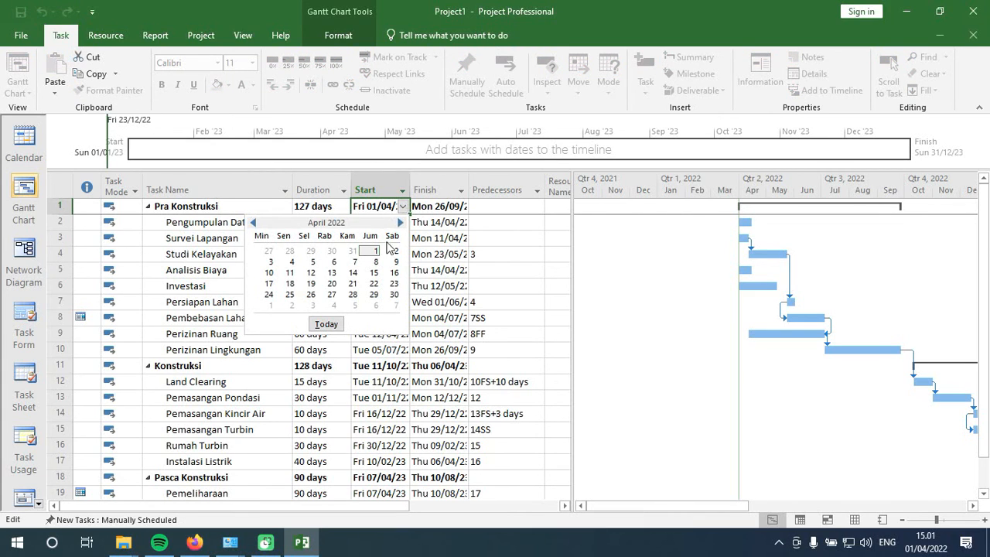
{"action": "left_click", "coordinate": [400, 223]}
{"action": "left_click", "coordinate": [400, 223]}
{"action": "left_click", "coordinate": [400, 223]}
{"action": "left_click", "coordinate": [400, 222]}
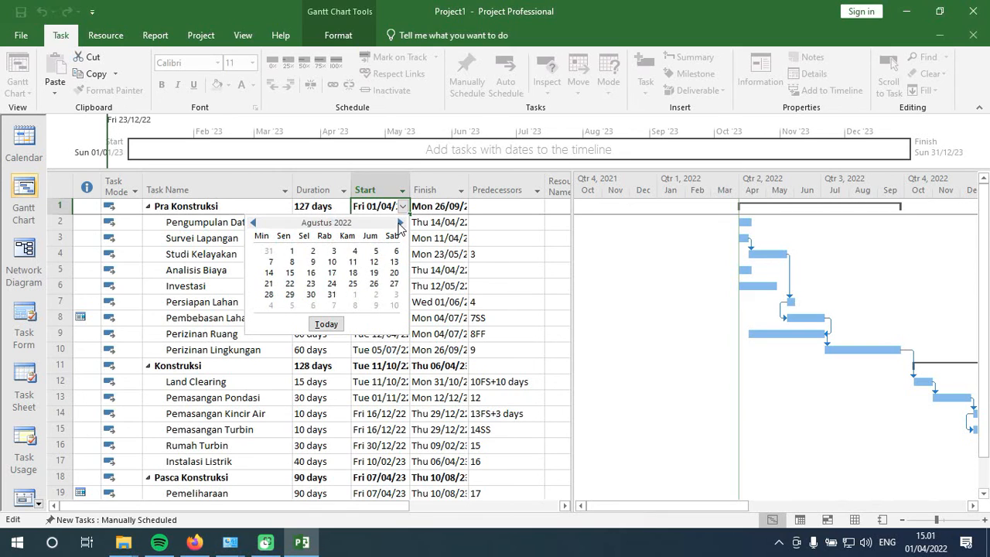
{"action": "left_click", "coordinate": [400, 223]}
{"action": "left_click", "coordinate": [400, 223]}
{"action": "left_click", "coordinate": [400, 223]}
{"action": "left_click", "coordinate": [400, 223]}
{"action": "left_click", "coordinate": [400, 223]}
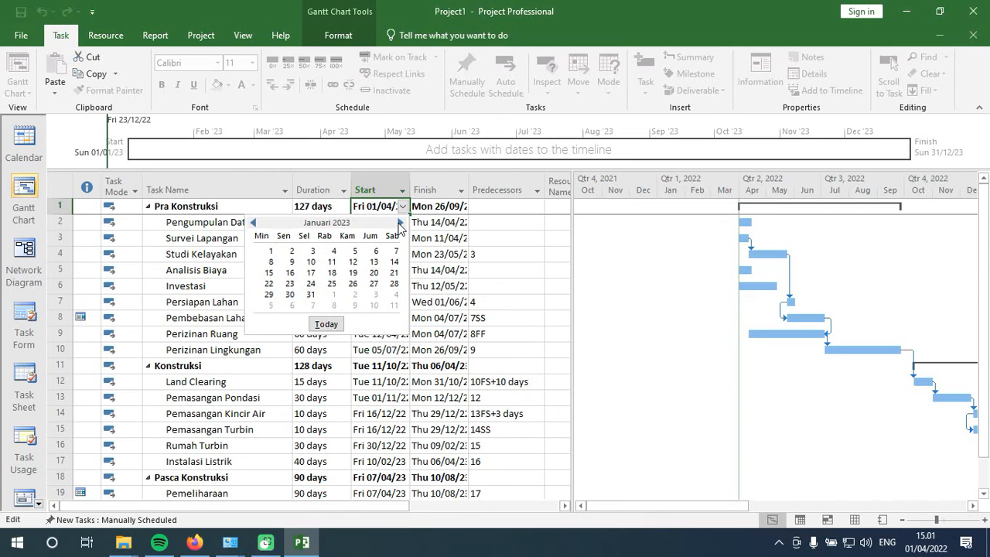
{"action": "left_click", "coordinate": [269, 252]}
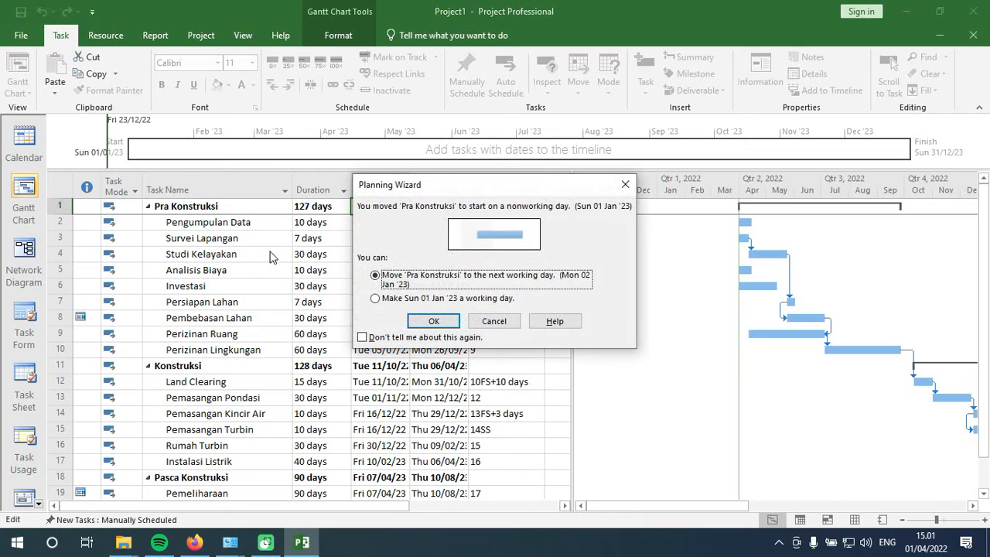
{"action": "left_click", "coordinate": [435, 321]}
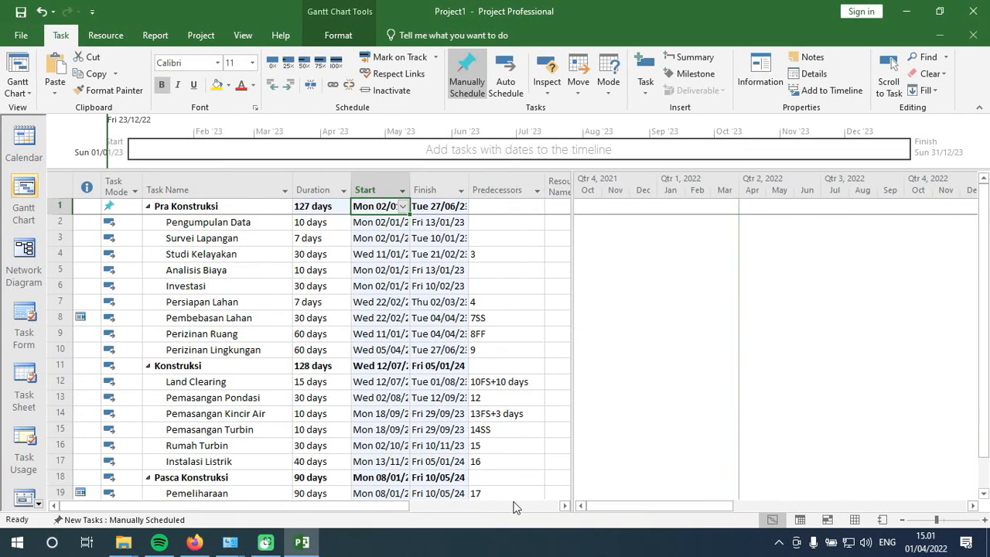
- Examine the rescheduled task bars, dates and predecessor links of all three project phases in the Gantt chart from January 2023 onward
{"action": "left_click_drag", "start_coordinate": [597, 510], "coordinate": [738, 490]}
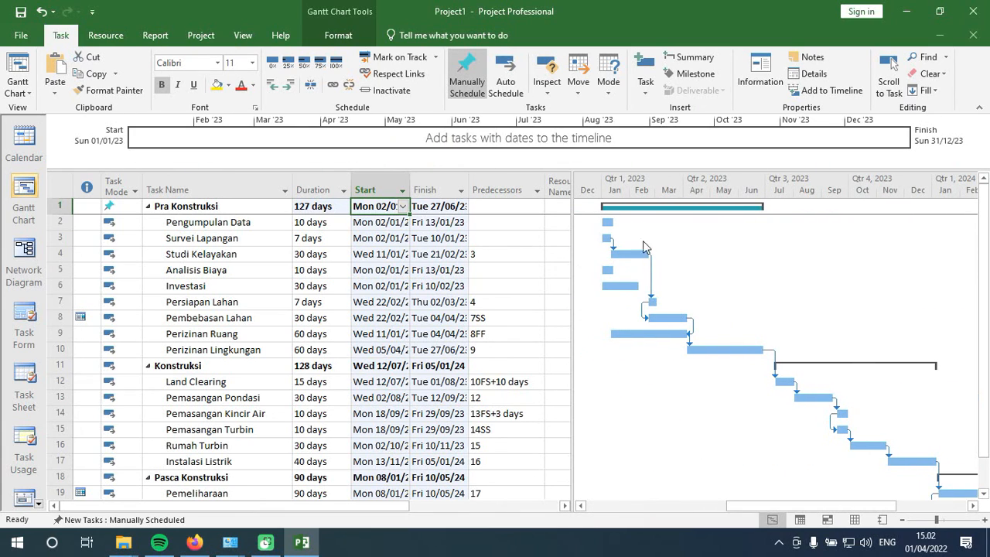
{"action": "left_click", "coordinate": [49, 222]}
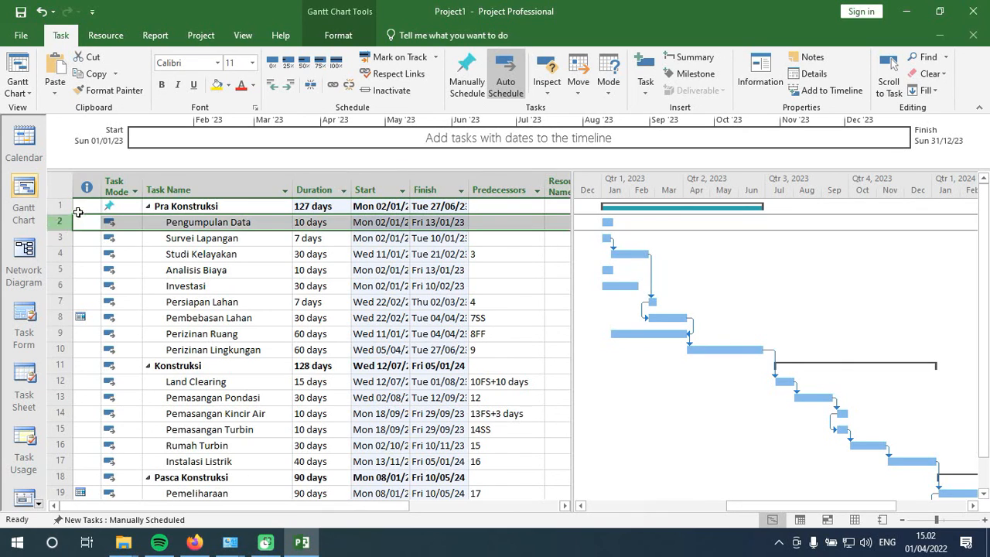
{"action": "left_click", "coordinate": [120, 205]}
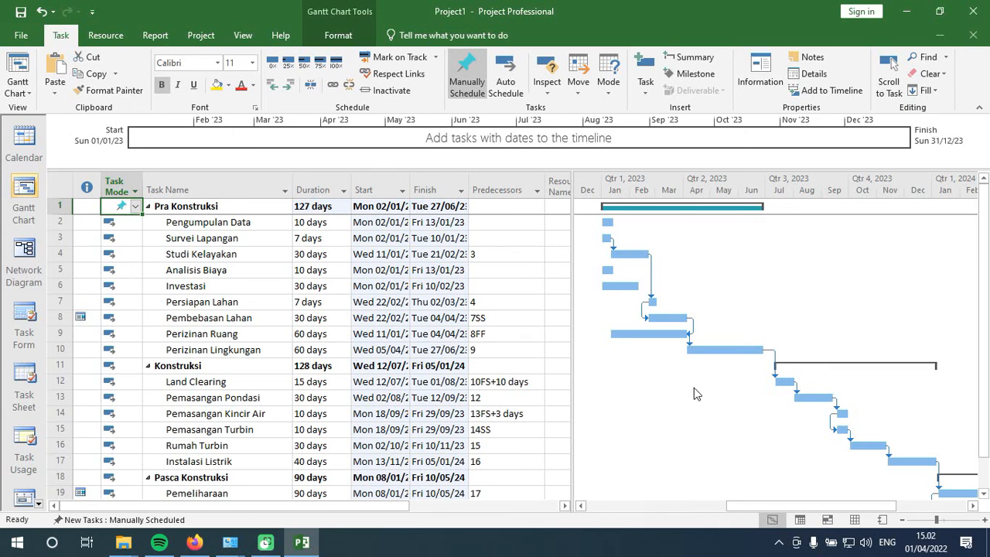
{"action": "scroll", "coordinate": [694, 394], "scroll_direction": "down", "scroll_amount": 3}
{"action": "scroll", "coordinate": [694, 394], "scroll_direction": "up", "scroll_amount": 3}
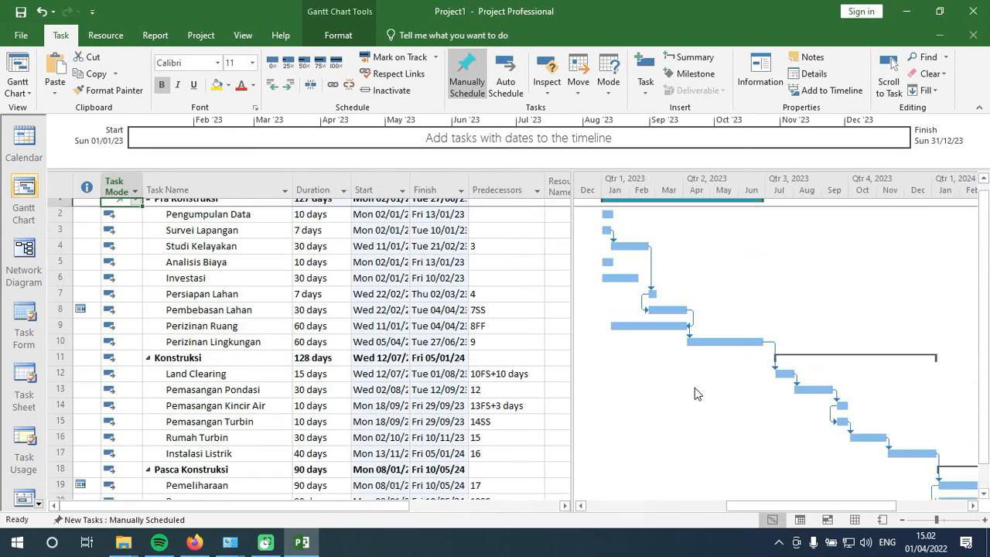
{"action": "scroll", "coordinate": [695, 394], "scroll_direction": "up", "scroll_amount": 1}
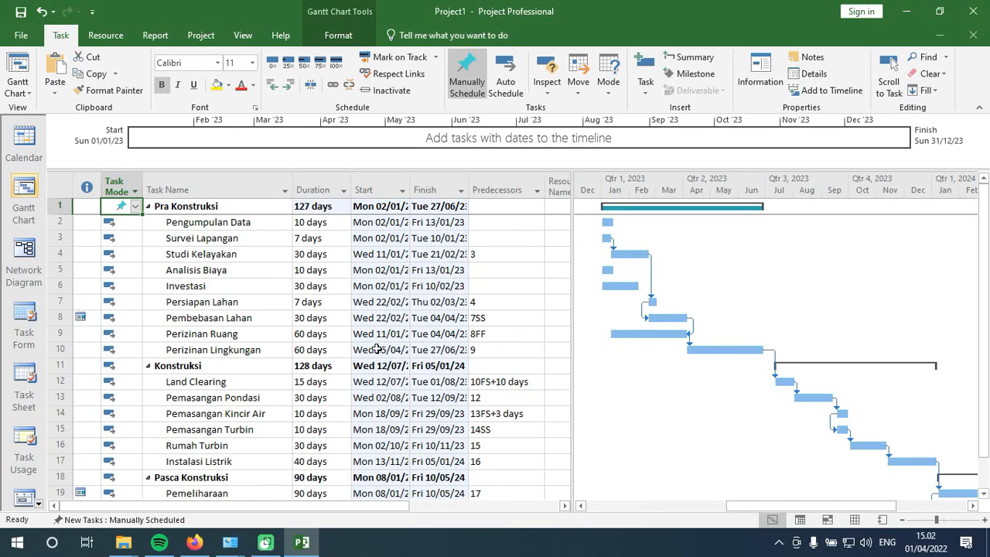
{"action": "left_click", "coordinate": [439, 382]}
{"action": "scroll", "coordinate": [691, 431], "scroll_direction": "down", "scroll_amount": 1}
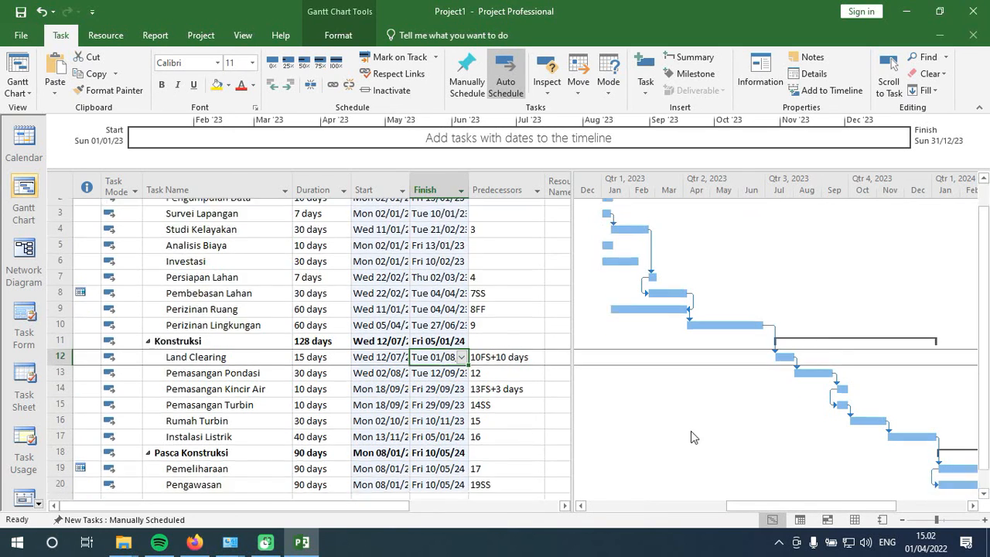
{"action": "scroll", "coordinate": [693, 434], "scroll_direction": "down", "scroll_amount": 3}
{"action": "scroll", "coordinate": [692, 433], "scroll_direction": "up", "scroll_amount": 1}
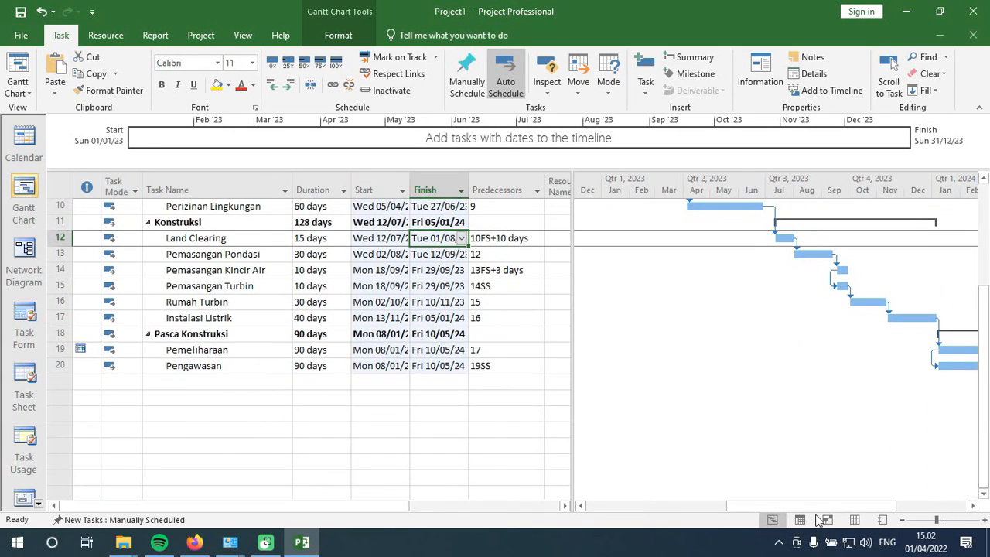
{"action": "scroll", "coordinate": [612, 391], "scroll_direction": "up", "scroll_amount": 3}
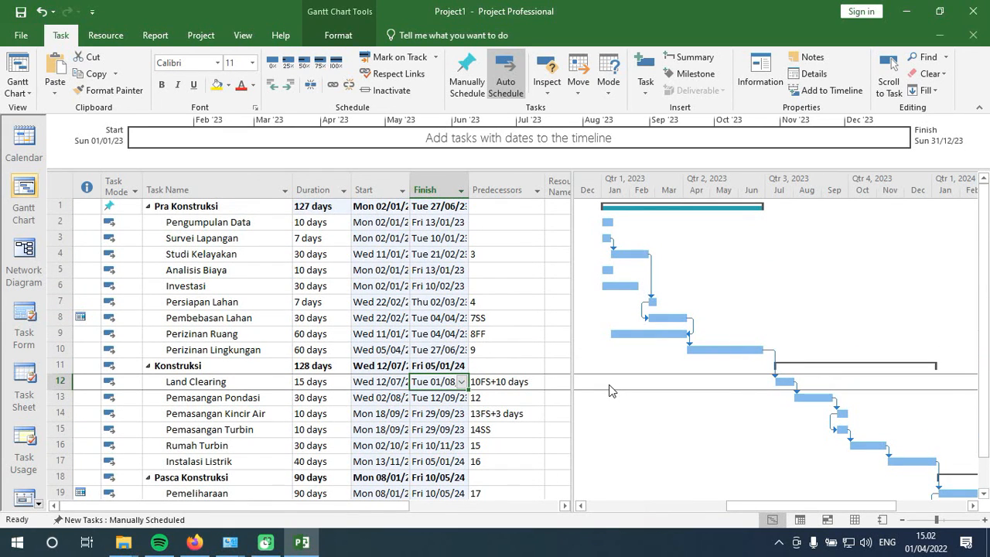
{"action": "scroll", "coordinate": [619, 304], "scroll_direction": "down", "scroll_amount": 1}
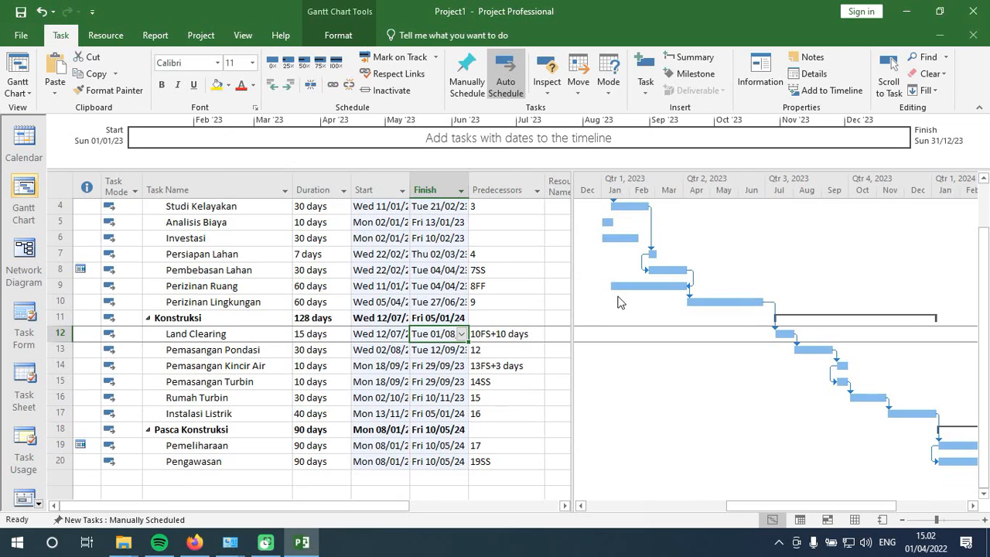